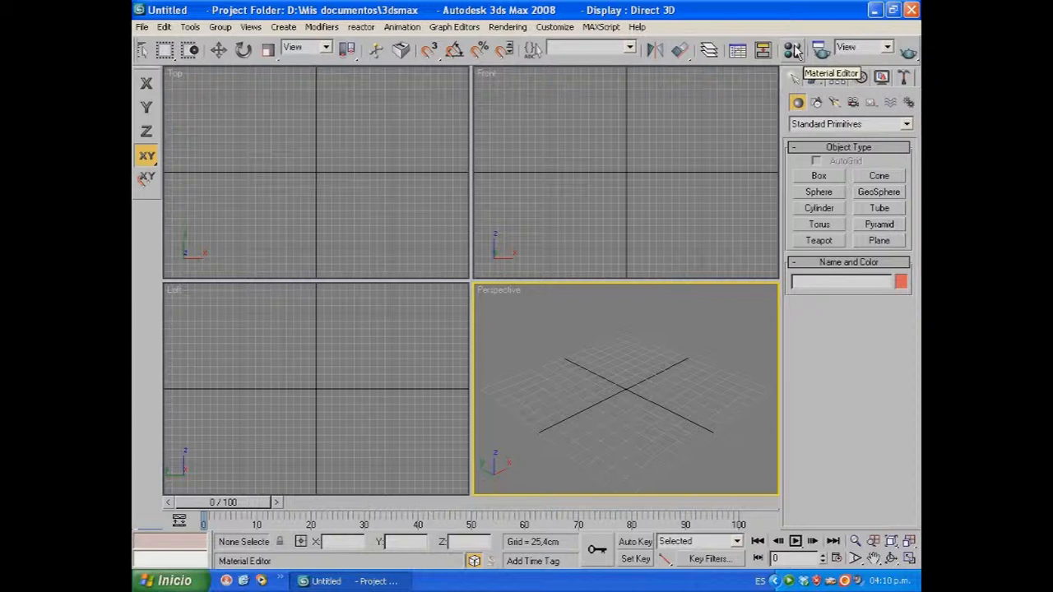
- Open the Material Editor and place its window over the middle of the viewports
{"action": "left_click", "coordinate": [794, 51]}
{"action": "left_click_drag", "start_coordinate": [411, 4], "coordinate": [411, 36]}
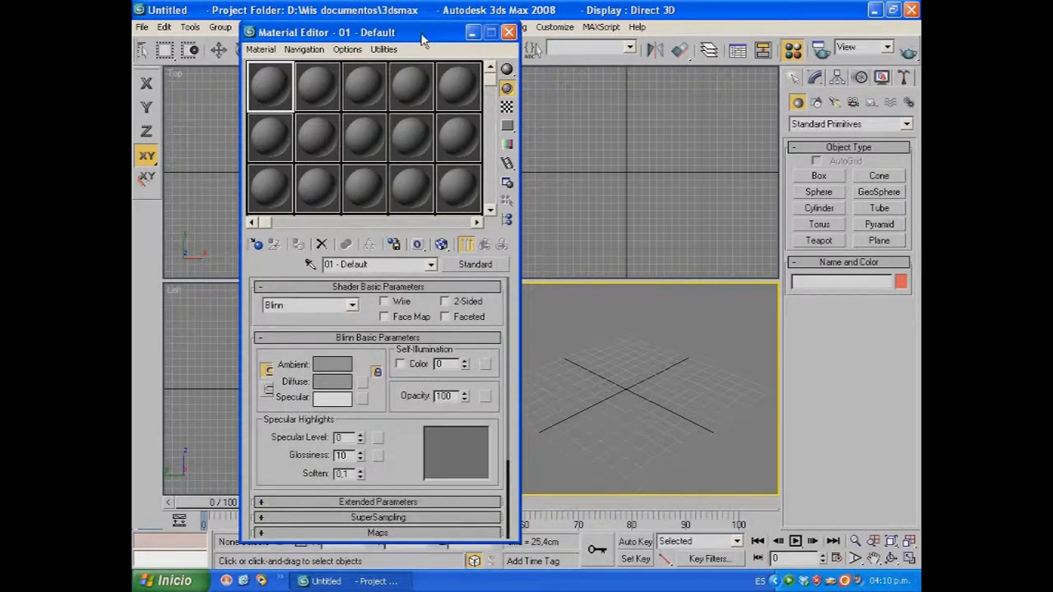
{"action": "left_click", "coordinate": [508, 33]}
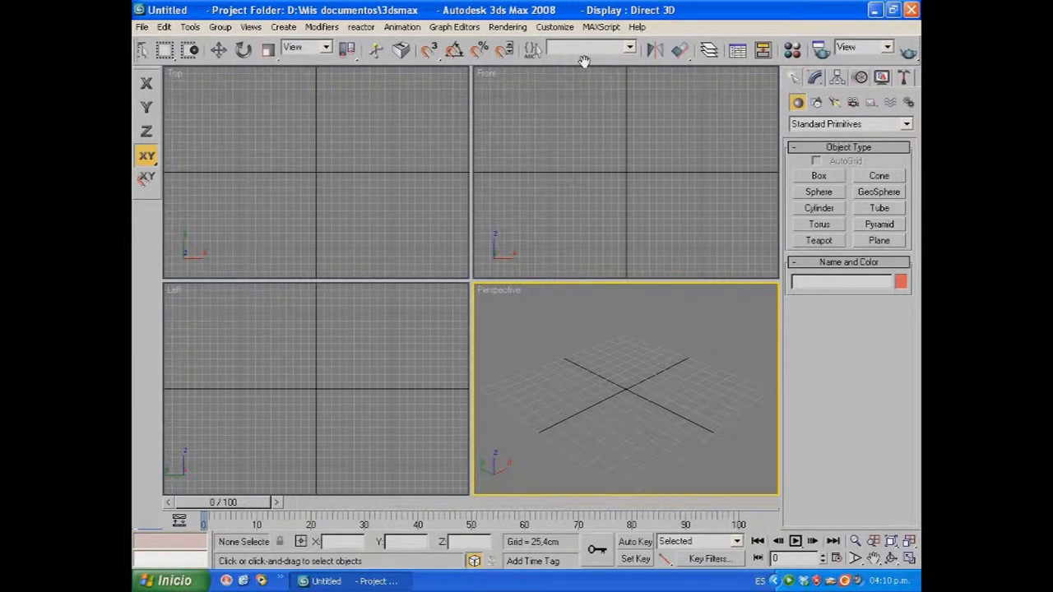
{"action": "key", "text": "m"}
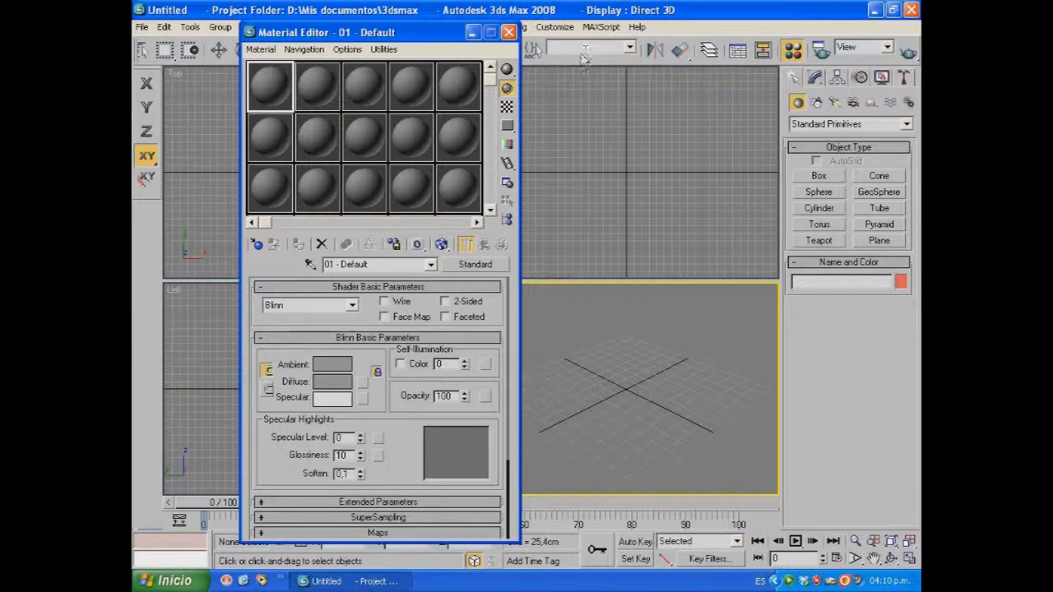
{"action": "key", "text": "m"}
{"action": "key", "text": "m"}
{"action": "left_click_drag", "start_coordinate": [411, 36], "coordinate": [461, 29]}
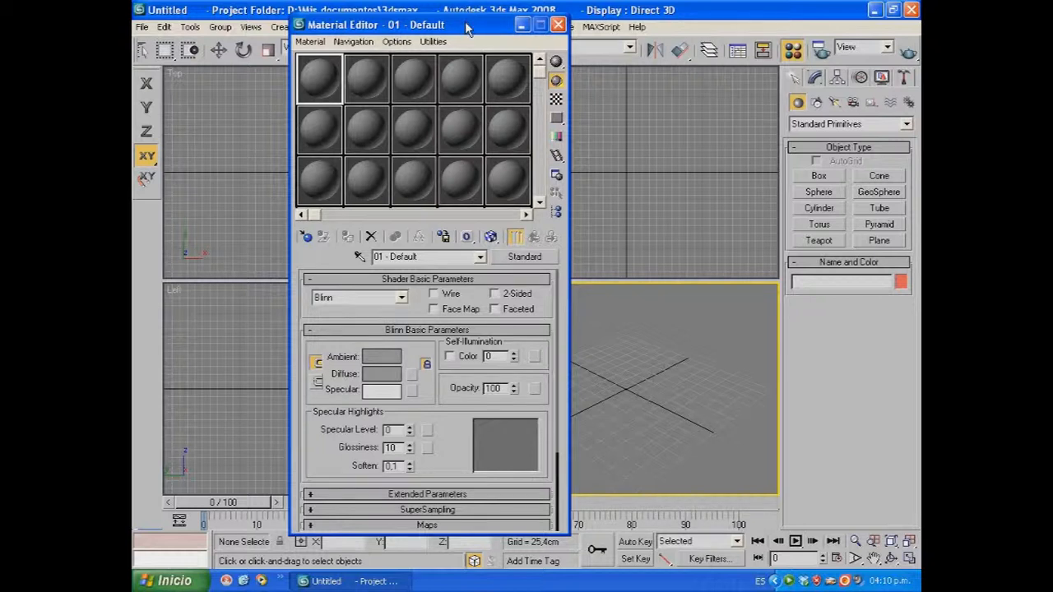
{"action": "mouse_move", "coordinate": [466, 29]}
{"action": "left_mouse_down"}
{"action": "mouse_move", "coordinate": [473, 82]}
{"action": "mouse_move", "coordinate": [490, 81]}
{"action": "mouse_move", "coordinate": [485, 35]}
{"action": "left_mouse_up"}
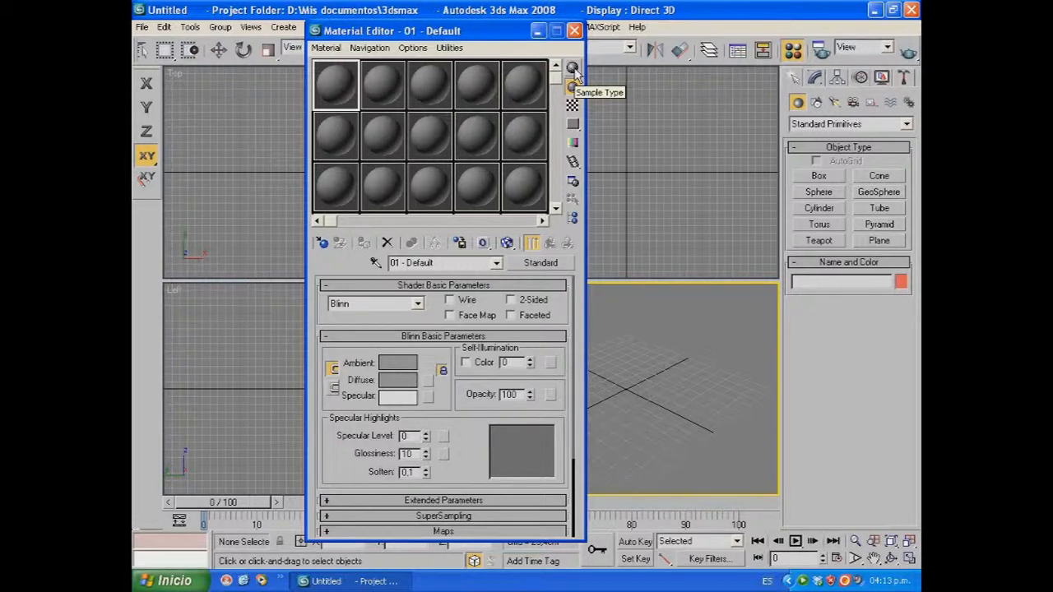
- Try the cube sample shape and the checkered background on the first sample slot, restoring the sphere and plain background
{"action": "left_click_drag", "start_coordinate": [575, 71], "coordinate": [627, 73]}
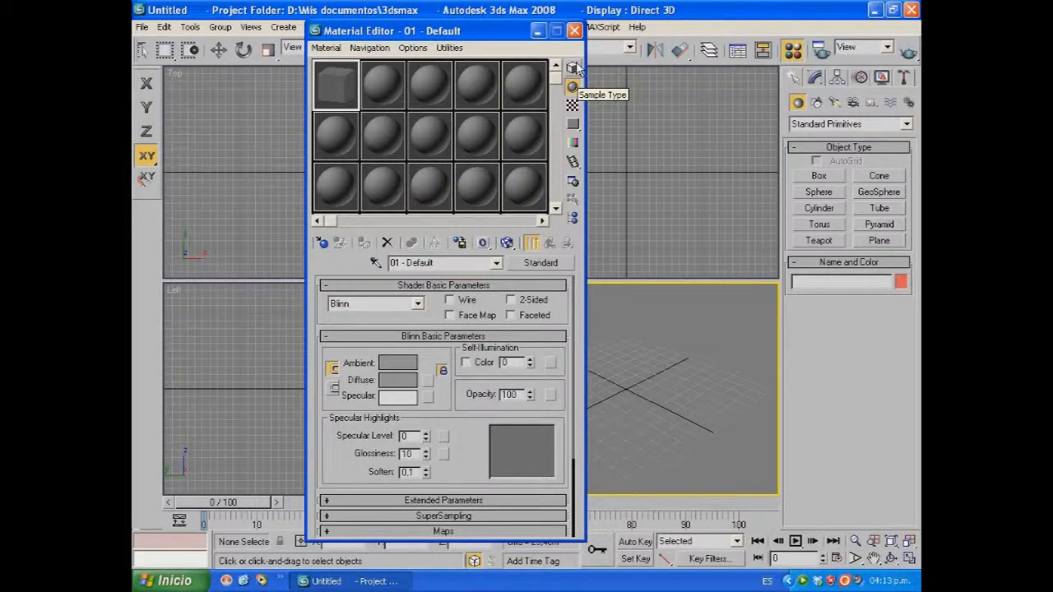
{"action": "left_click_drag", "start_coordinate": [576, 70], "coordinate": [589, 70]}
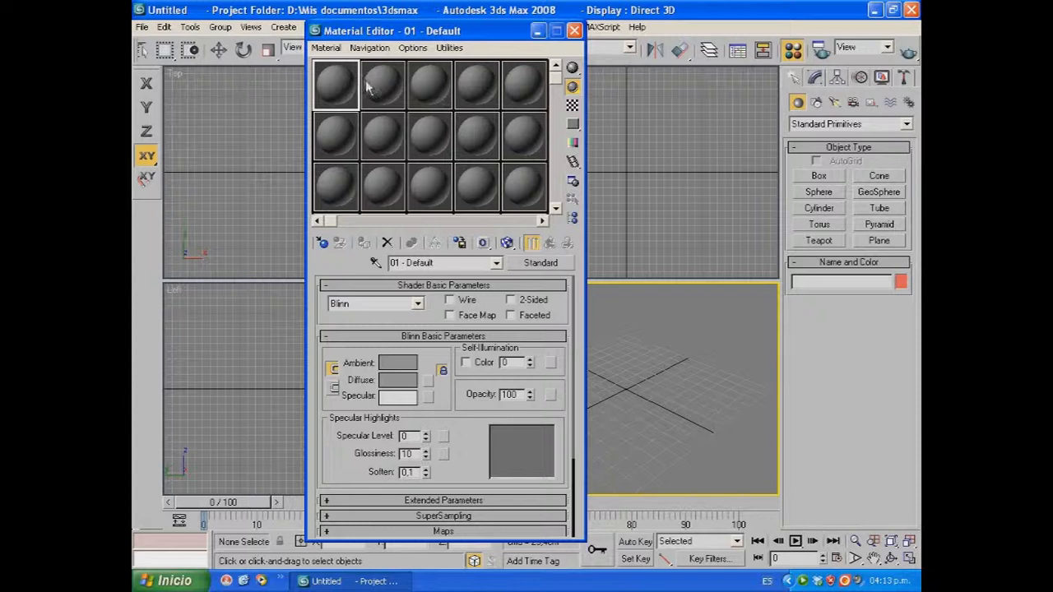
{"action": "left_click", "coordinate": [572, 87]}
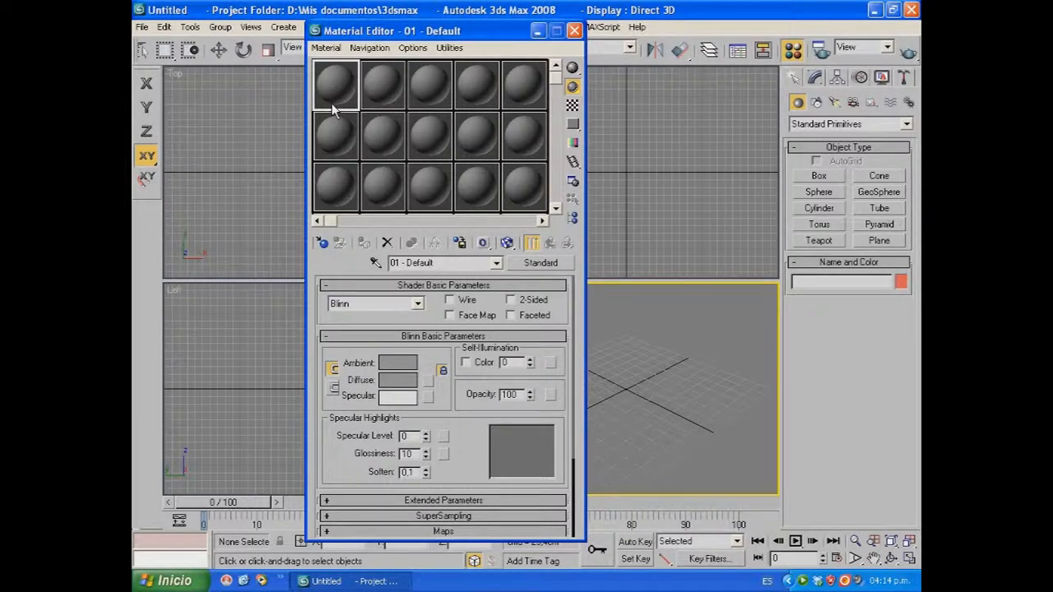
{"action": "left_click", "coordinate": [571, 108]}
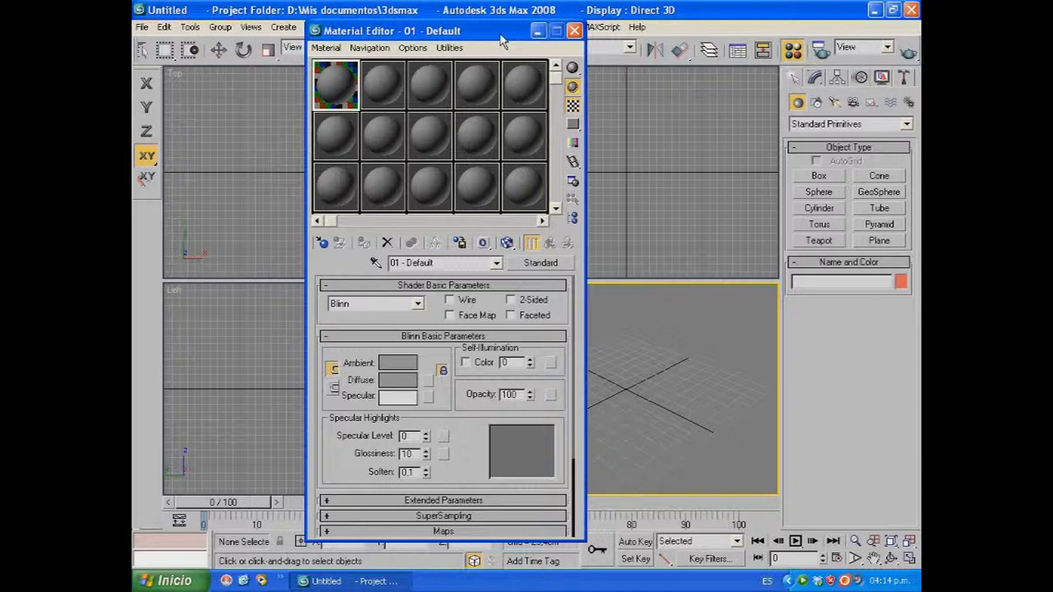
{"action": "left_click", "coordinate": [573, 107]}
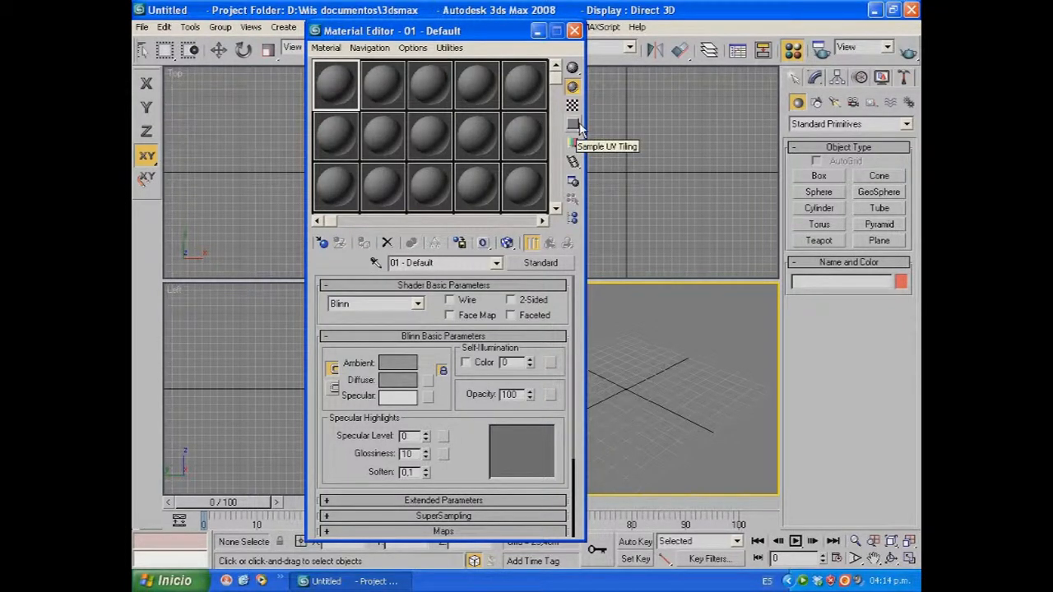
- Set the Material Editor's sample slots to a 3 X 2 layout in its options
{"action": "left_click", "coordinate": [574, 182]}
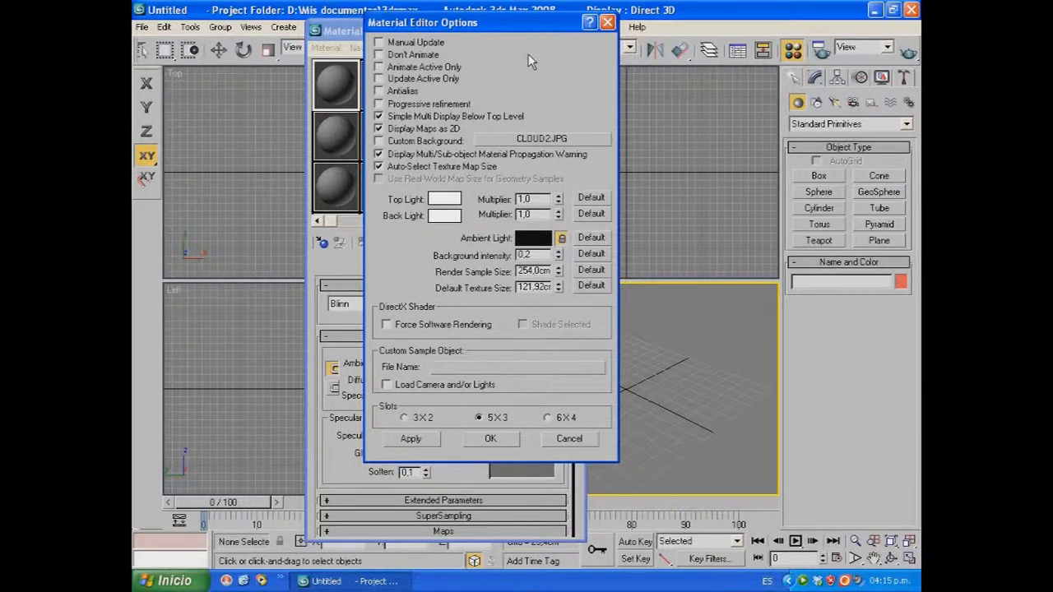
{"action": "left_click_drag", "start_coordinate": [524, 27], "coordinate": [637, 30]}
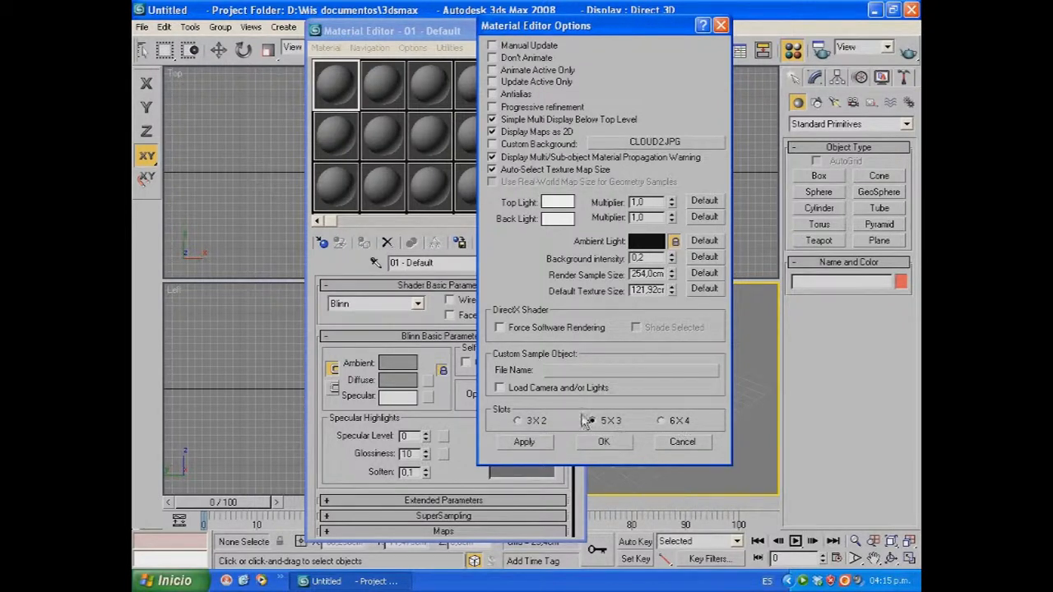
{"action": "left_click_drag", "start_coordinate": [650, 34], "coordinate": [749, 39]}
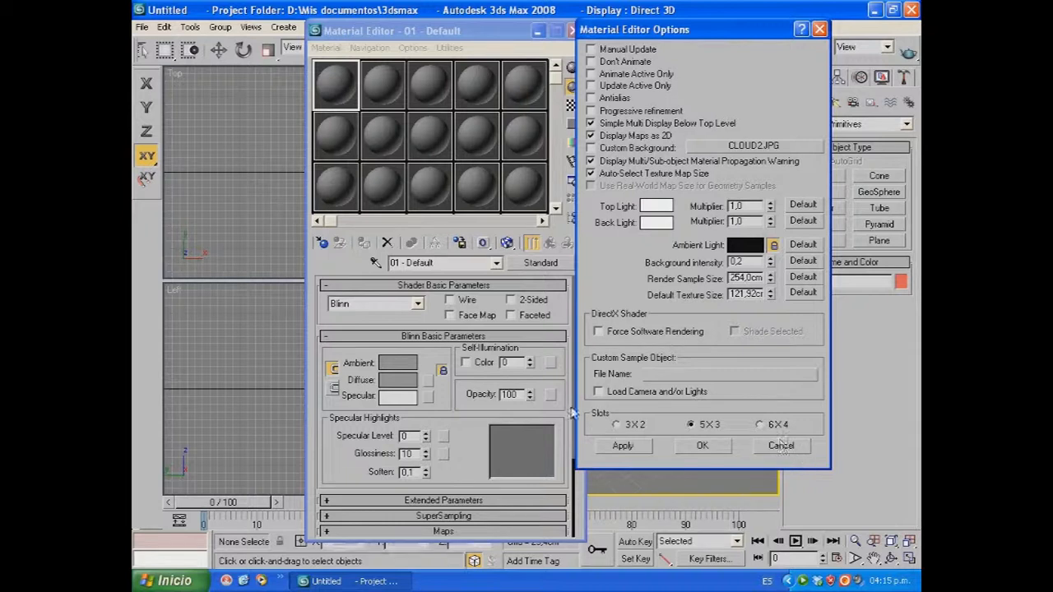
{"action": "left_click", "coordinate": [617, 425]}
{"action": "left_click", "coordinate": [703, 450]}
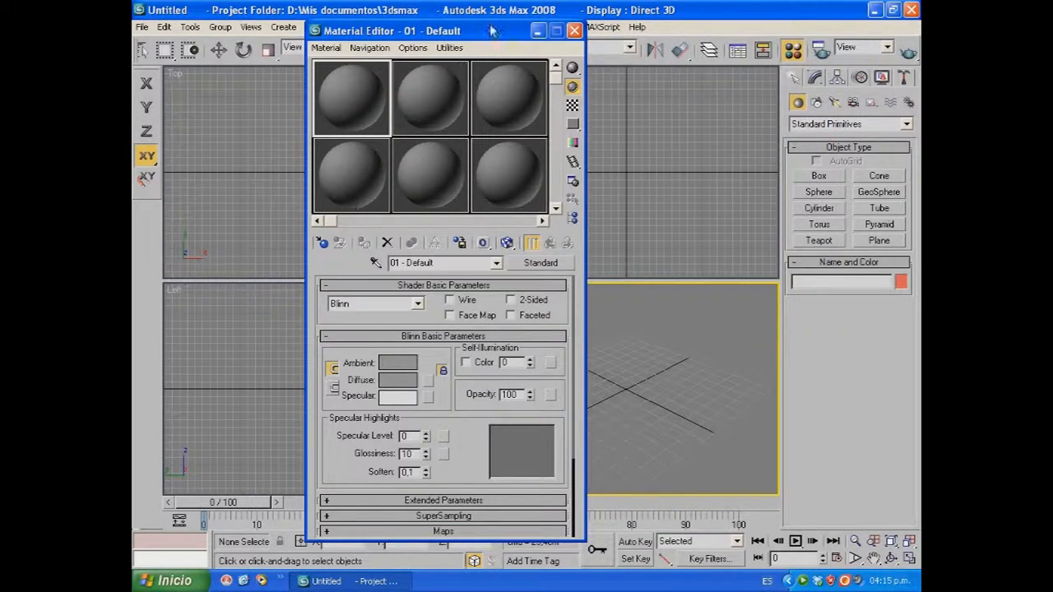
- Change the Material Editor's sample slot layout to 6 X 4
{"action": "left_click", "coordinate": [572, 181]}
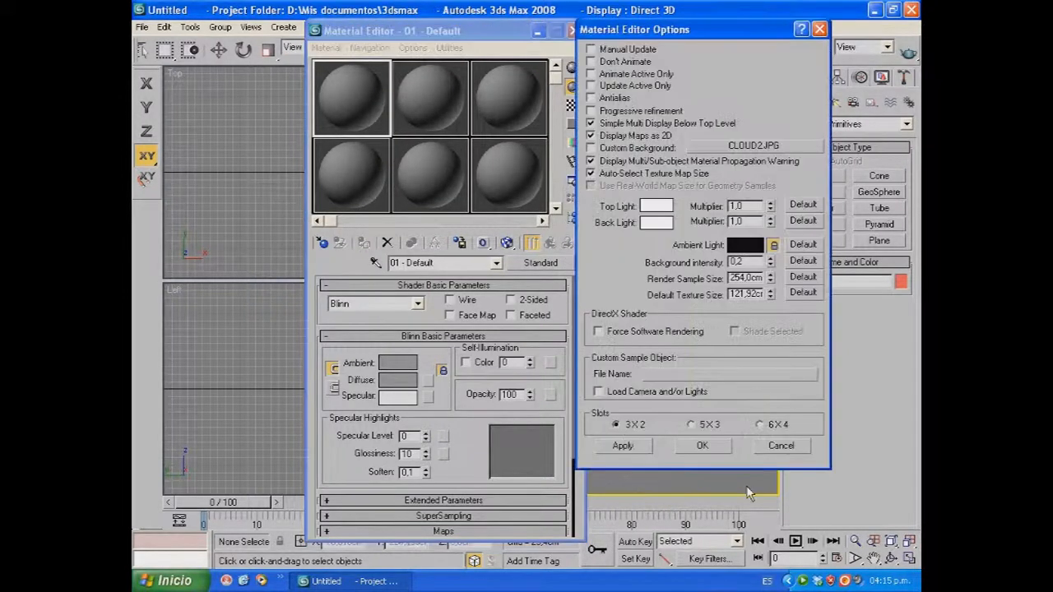
{"action": "left_click", "coordinate": [758, 425]}
{"action": "left_click", "coordinate": [703, 445]}
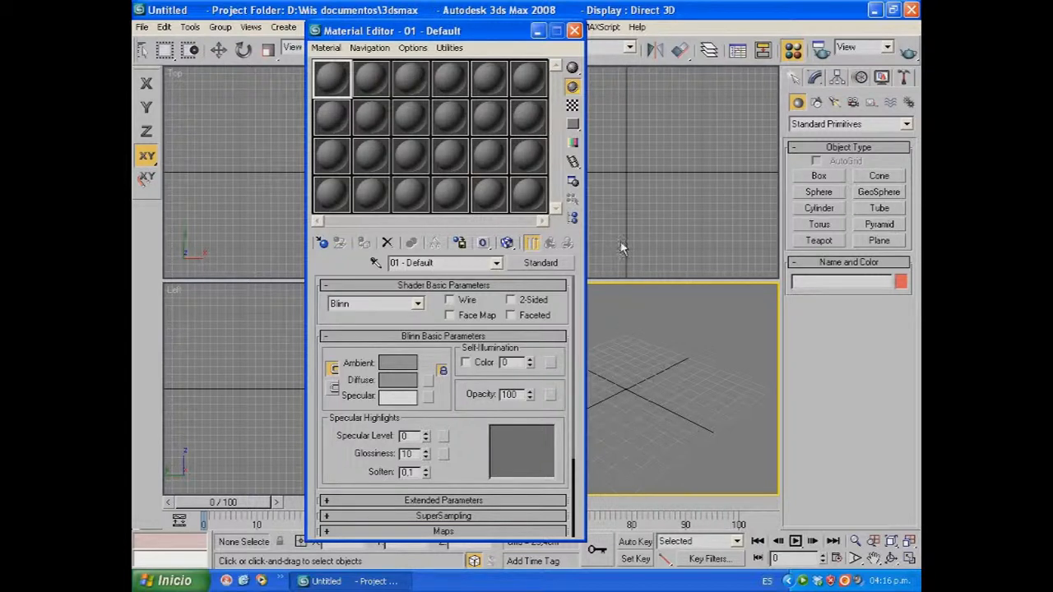
- Set the Material Editor's sample slot layout back to 5 X 3
{"action": "left_click", "coordinate": [574, 185]}
{"action": "left_click", "coordinate": [690, 425]}
{"action": "left_click", "coordinate": [699, 445]}
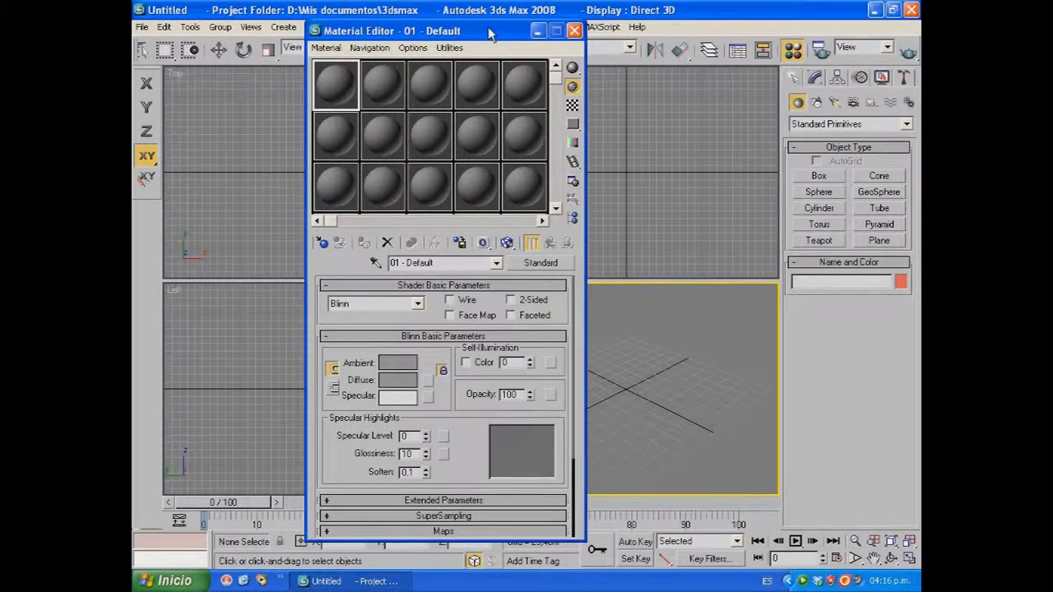
- Look at the 01 - Default material in the Material/Map Navigator, enlarging the navigator's height before closing it
{"action": "left_click_drag", "start_coordinate": [496, 32], "coordinate": [468, 33]}
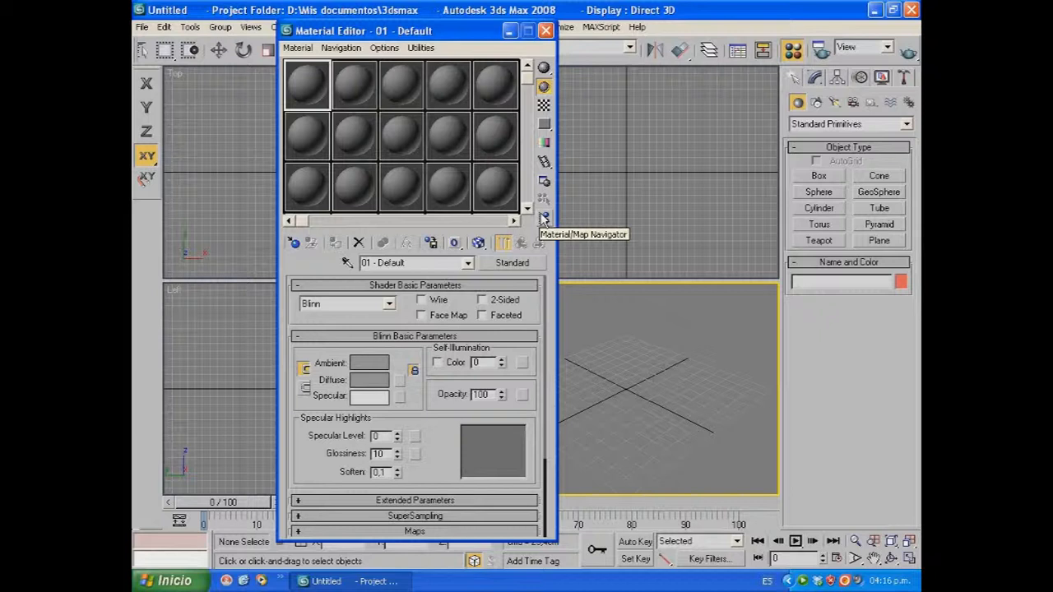
{"action": "left_click", "coordinate": [544, 217]}
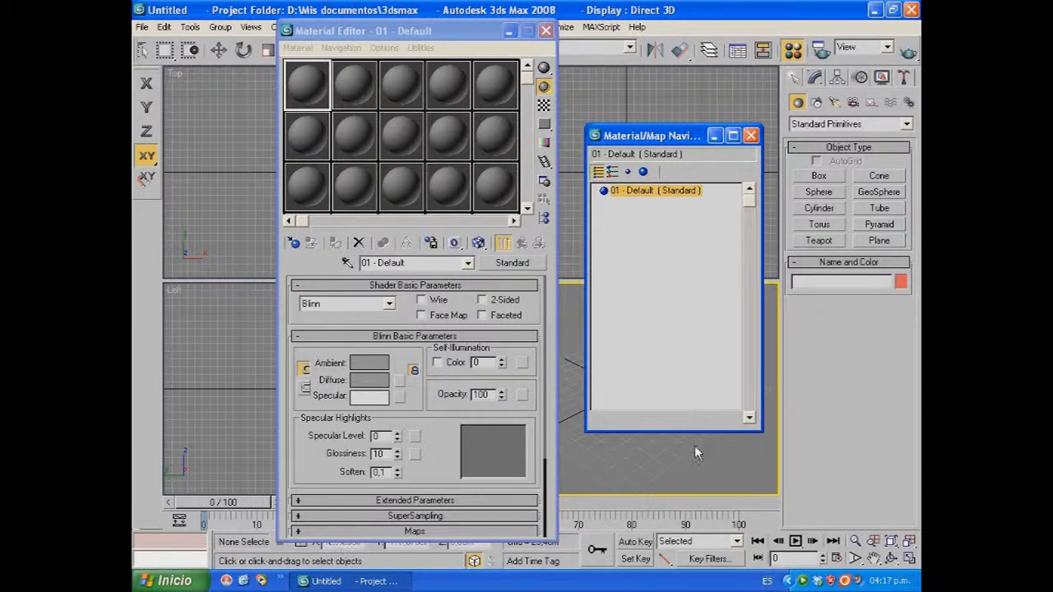
{"action": "left_click_drag", "start_coordinate": [700, 434], "coordinate": [700, 476]}
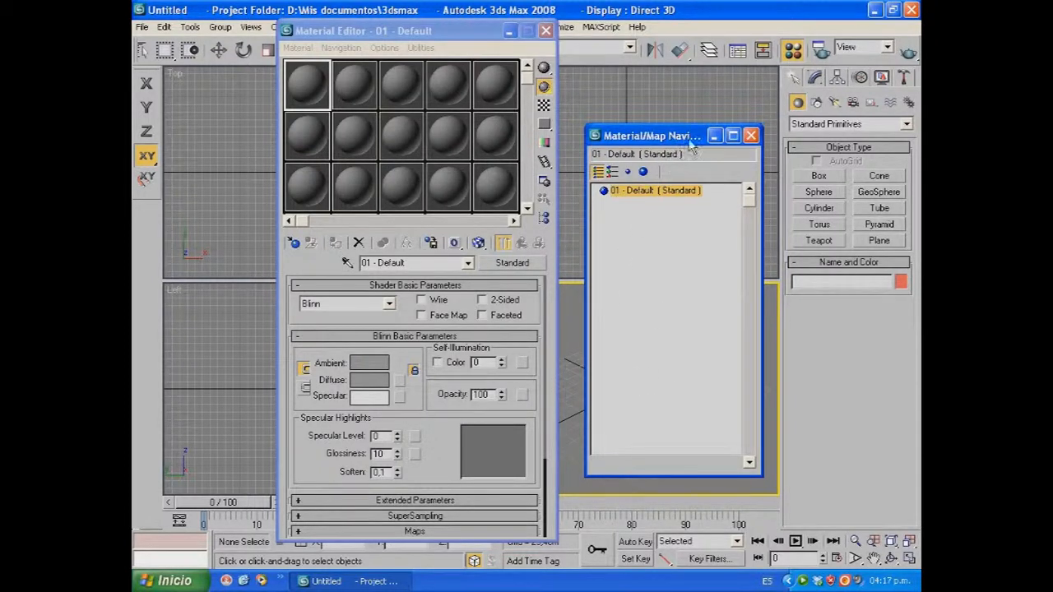
{"action": "left_click", "coordinate": [752, 137]}
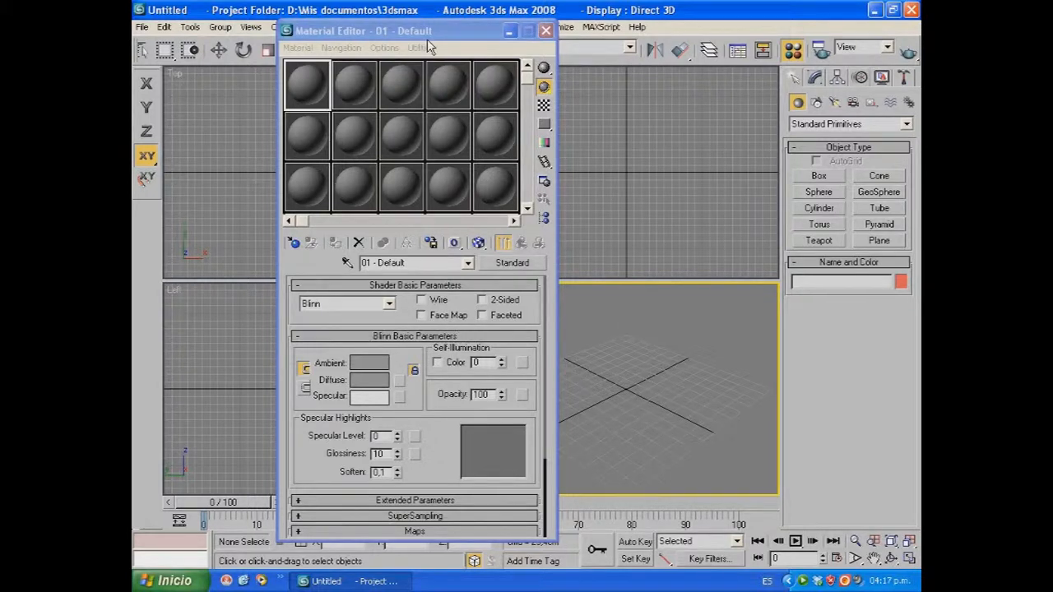
- Examine the name field of the 01 - Default material and the material types offered for it without choosing one
{"action": "left_click", "coordinate": [451, 31]}
{"action": "left_click_drag", "start_coordinate": [451, 31], "coordinate": [451, 18]}
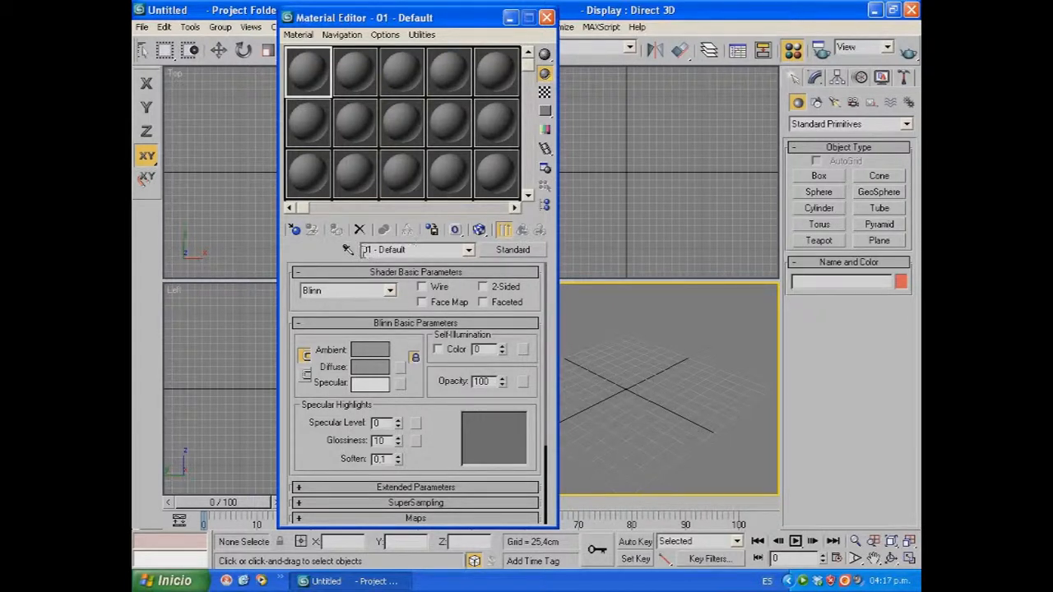
{"action": "left_click_drag", "start_coordinate": [418, 252], "coordinate": [353, 254]}
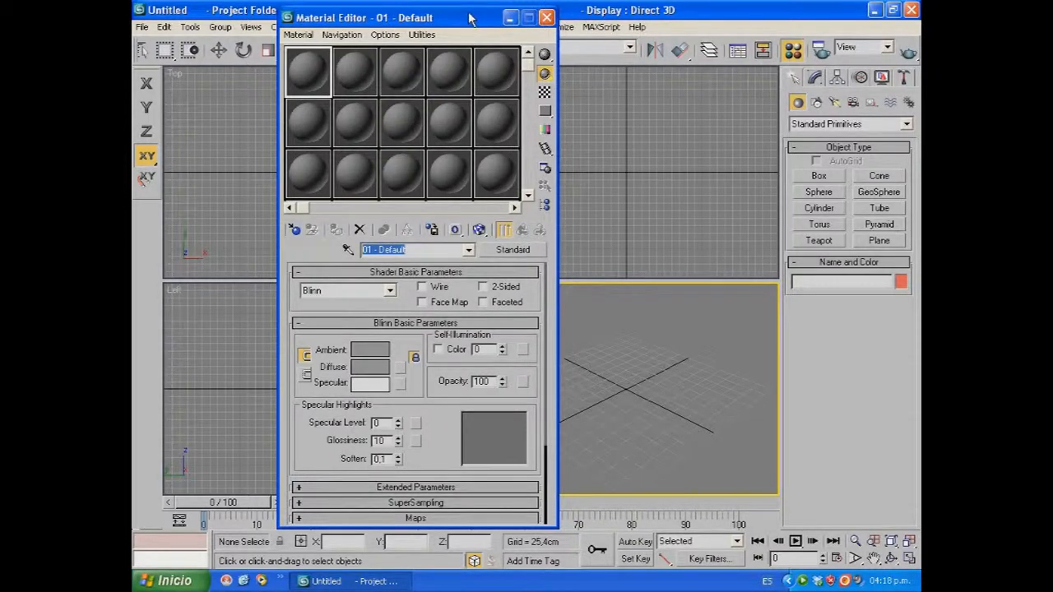
{"action": "left_click", "coordinate": [514, 251]}
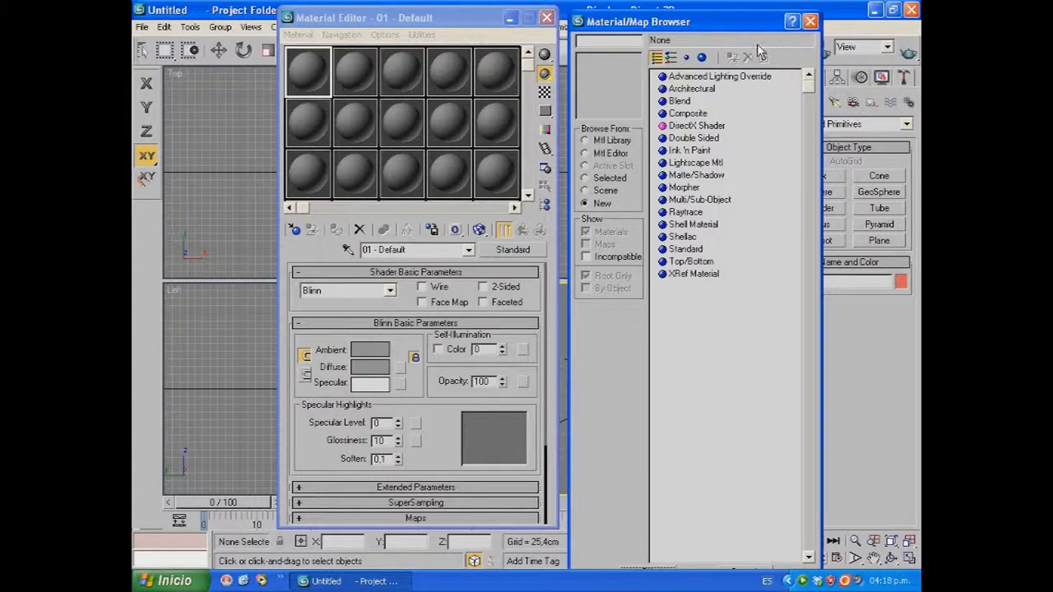
{"action": "left_click", "coordinate": [811, 22]}
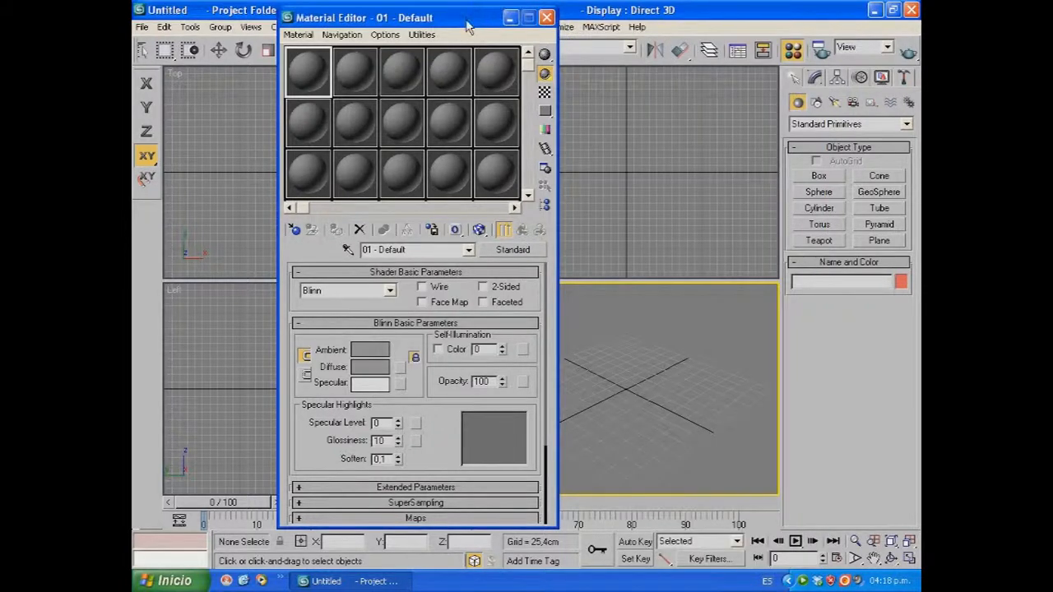
{"action": "left_click_drag", "start_coordinate": [466, 18], "coordinate": [444, 14]}
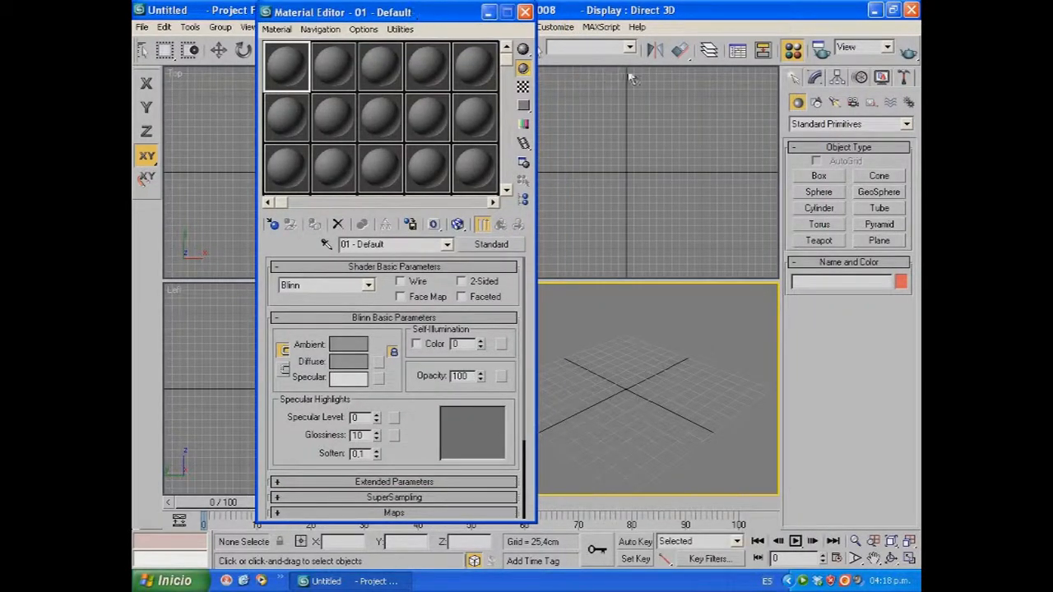
- Assign mental ray Renderer as the production renderer in the render settings and close the dialog
{"action": "left_click", "coordinate": [821, 51]}
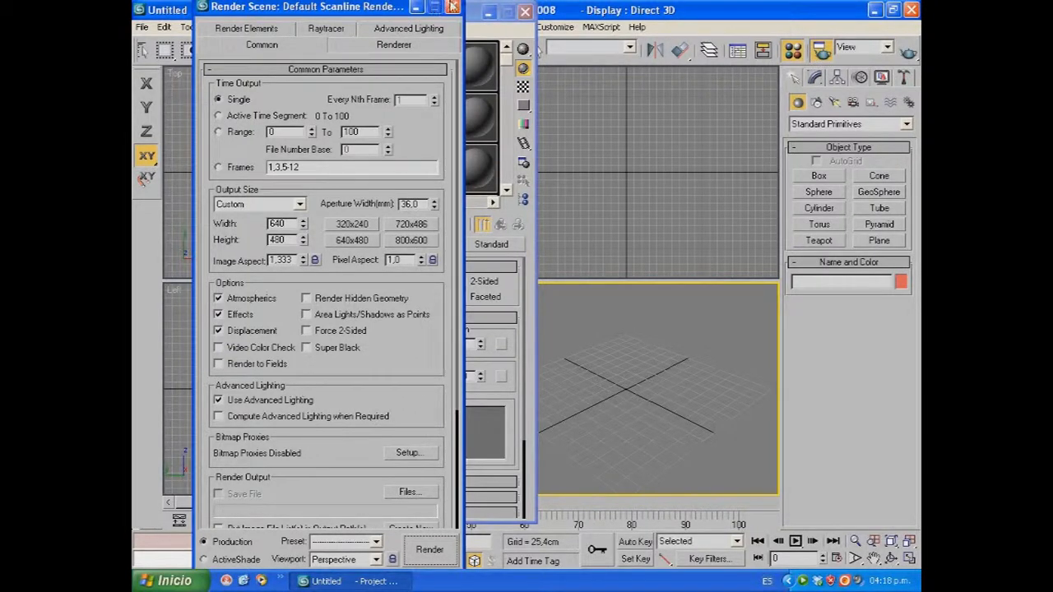
{"action": "left_click", "coordinate": [452, 6]}
{"action": "key", "text": "F10"}
{"action": "scroll", "coordinate": [432, 387], "scroll_direction": "down", "scroll_amount": 5}
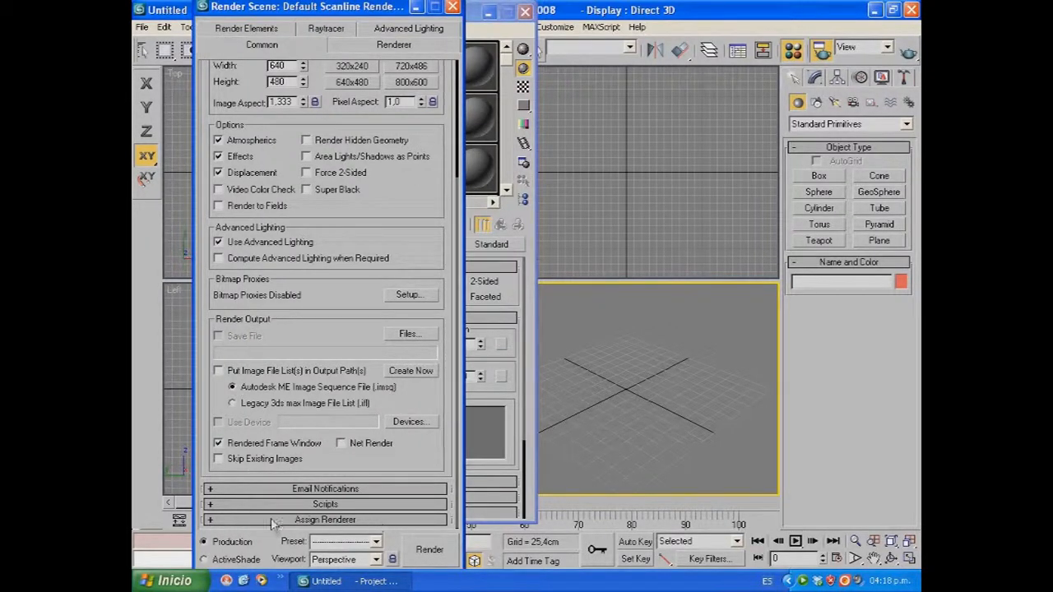
{"action": "left_click", "coordinate": [210, 520]}
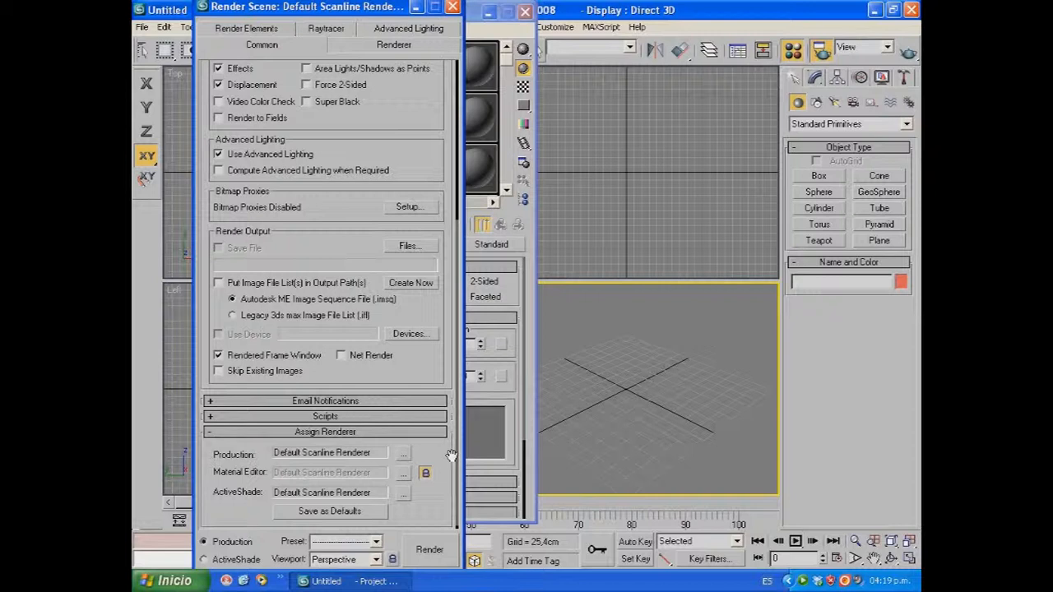
{"action": "left_click", "coordinate": [404, 455]}
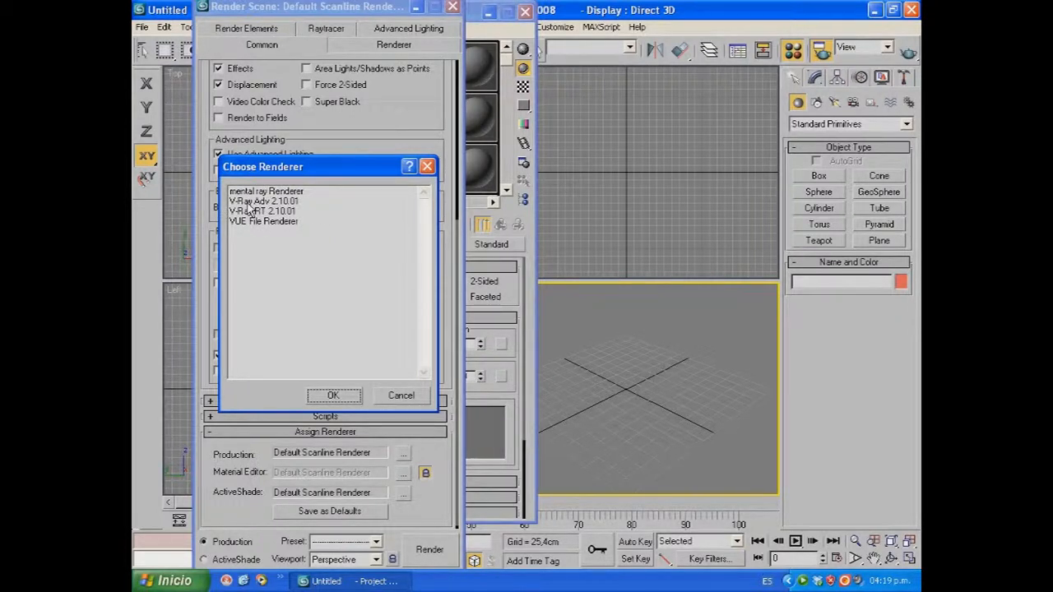
{"action": "left_click", "coordinate": [294, 192]}
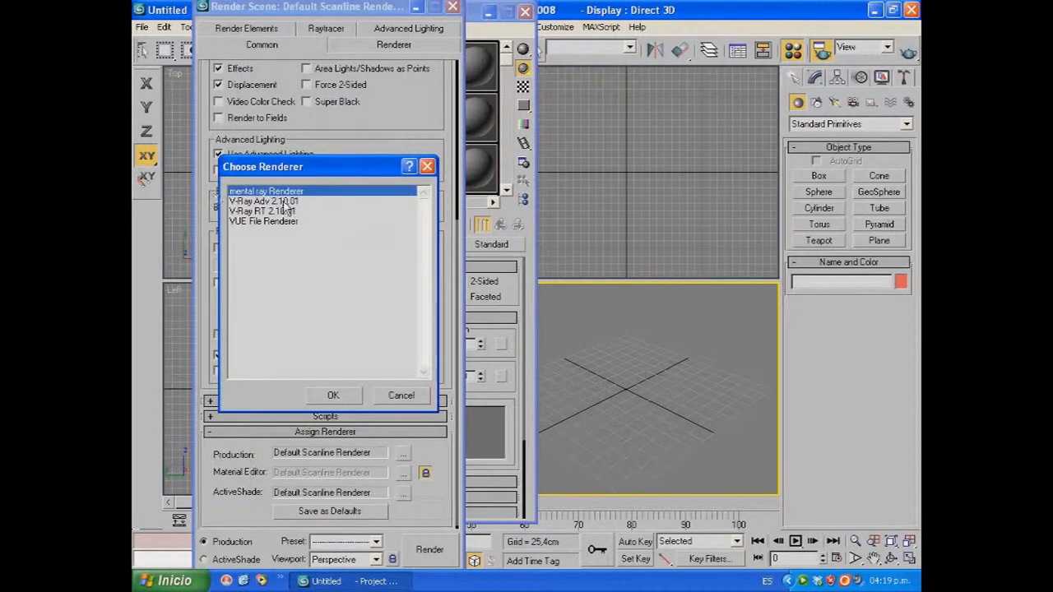
{"action": "left_click", "coordinate": [332, 397]}
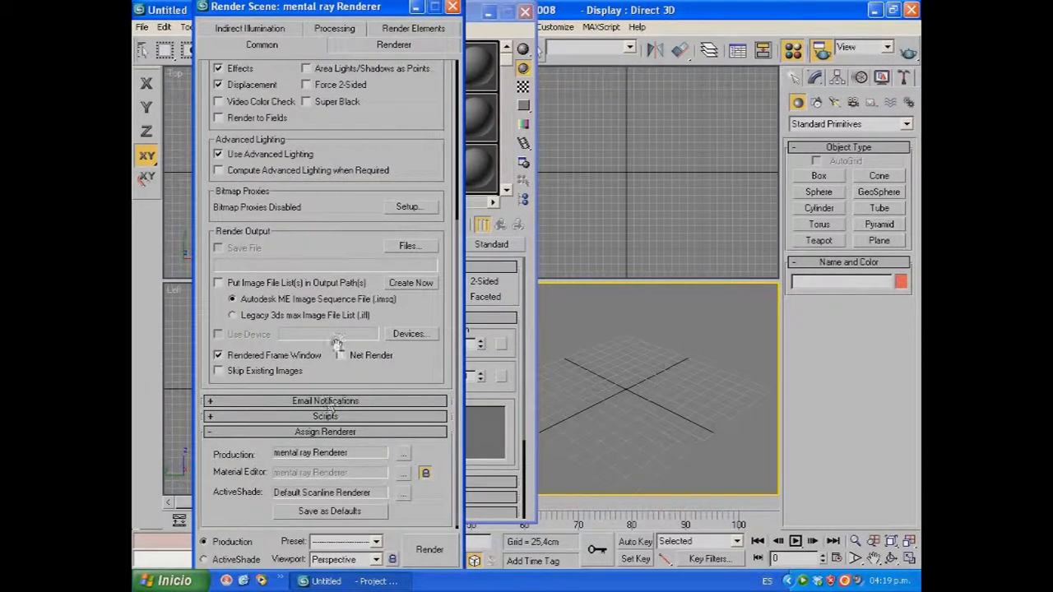
{"action": "left_click_drag", "start_coordinate": [387, 7], "coordinate": [422, 53]}
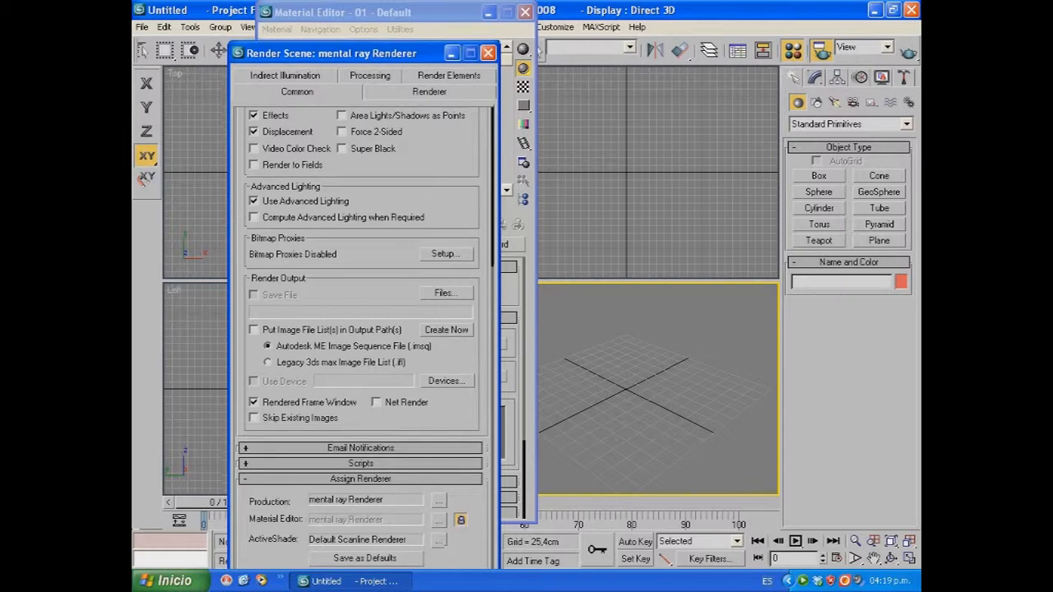
{"action": "left_click", "coordinate": [488, 53]}
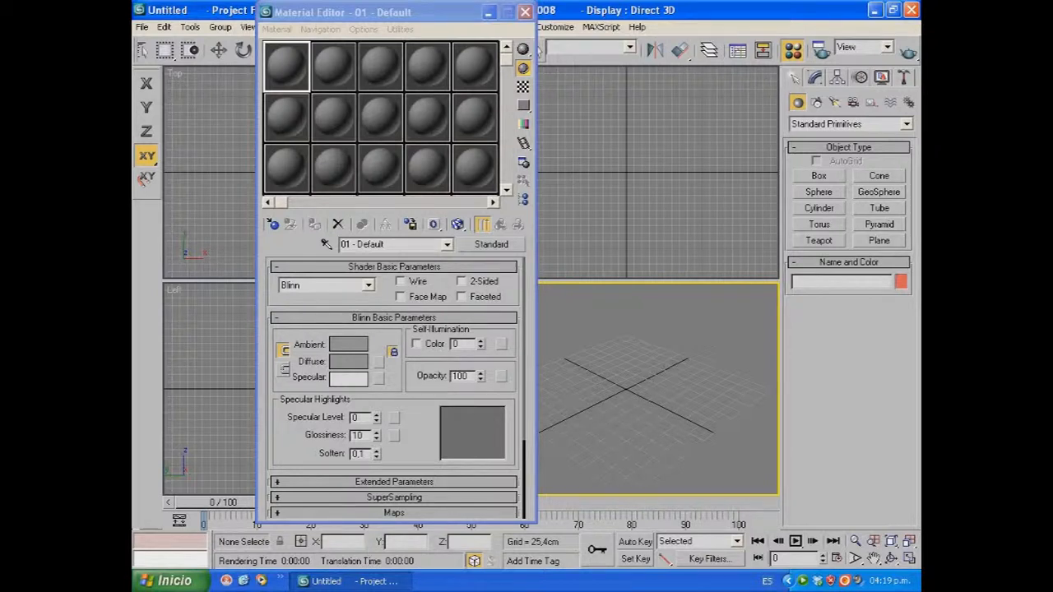
- Review the full list of material types available with mental ray assigned, leaving the 01 - Default material as Standard
{"action": "left_click", "coordinate": [491, 245]}
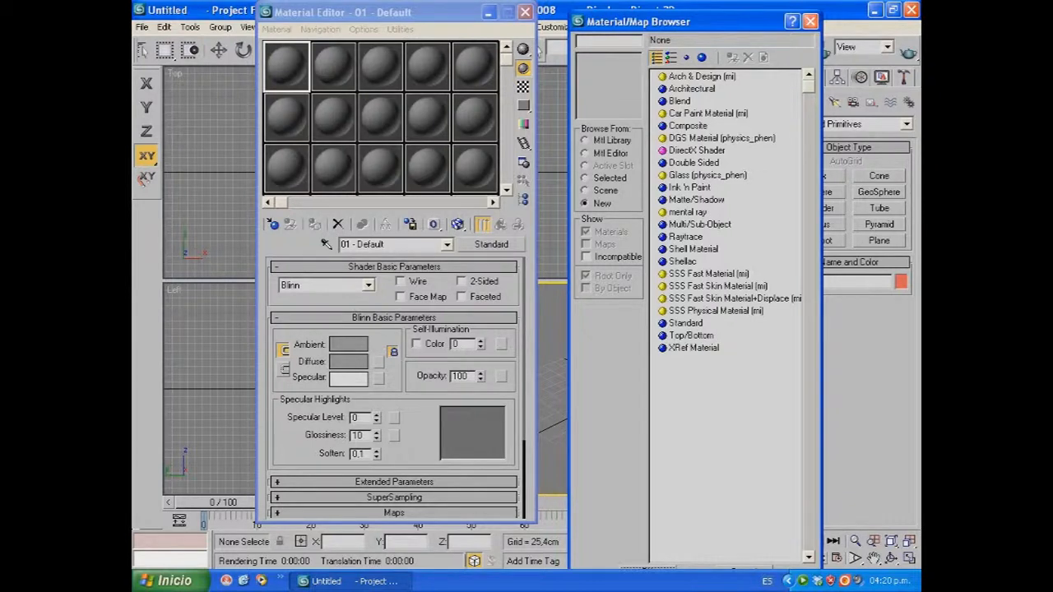
{"action": "left_click", "coordinate": [810, 21]}
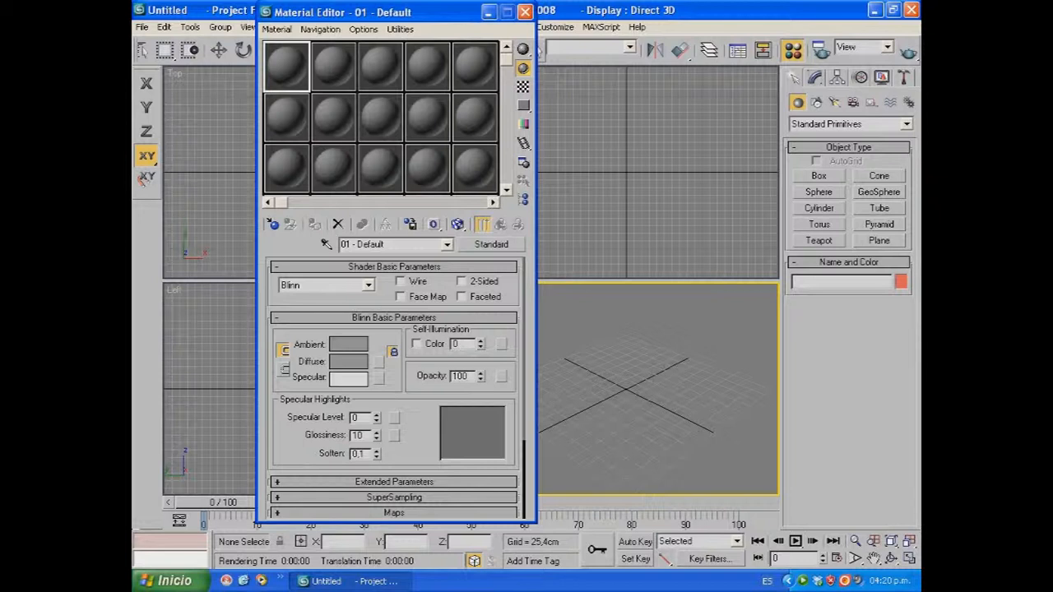
{"action": "left_click_drag", "start_coordinate": [354, 11], "coordinate": [471, 29]}
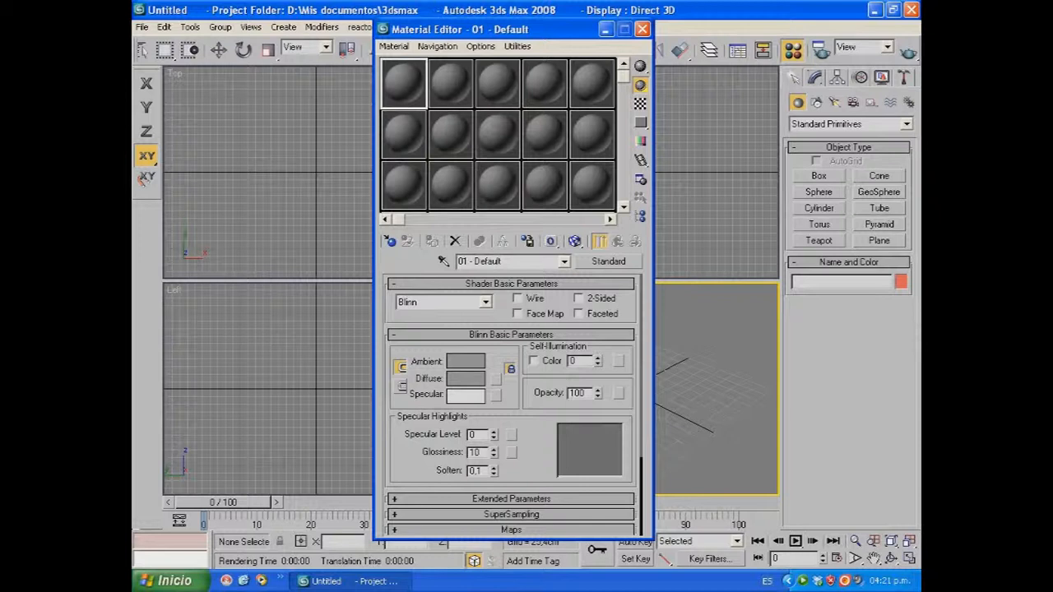
- Examine the shader types offered for the 01 - Default material, keeping Blinn selected
{"action": "left_click", "coordinate": [442, 302]}
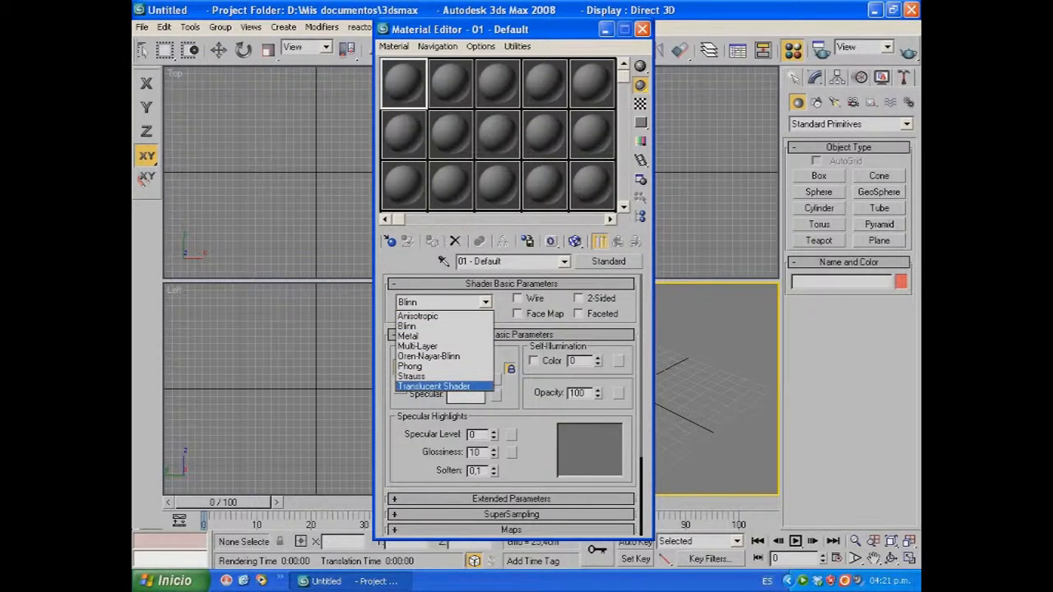
{"action": "left_click", "coordinate": [407, 327]}
{"action": "left_click_drag", "start_coordinate": [511, 30], "coordinate": [497, 18]}
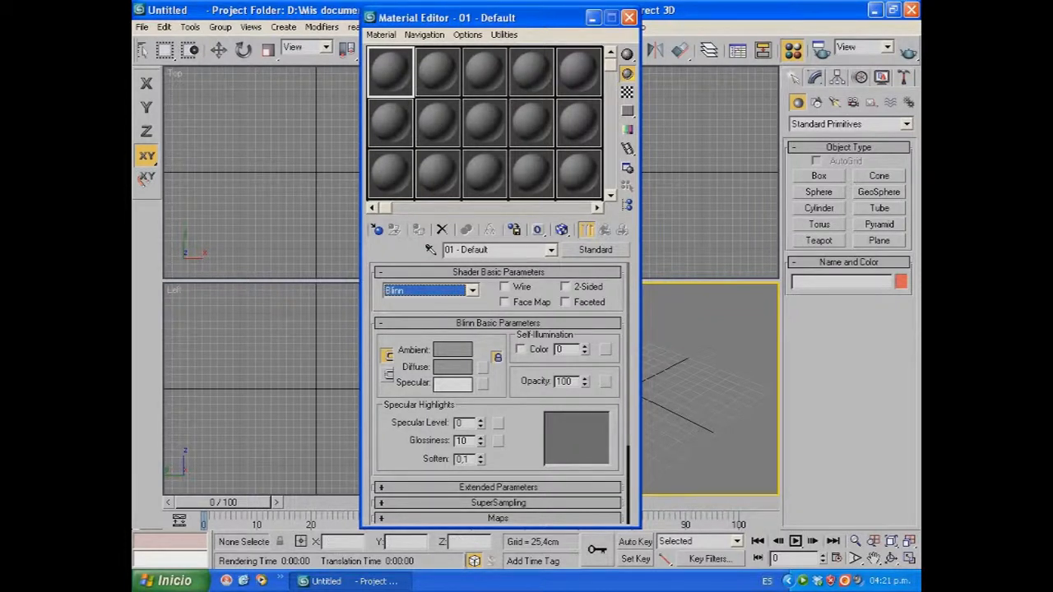
{"action": "mouse_move", "coordinate": [494, 17]}
{"action": "left_mouse_down"}
{"action": "mouse_move", "coordinate": [511, 78]}
{"action": "mouse_move", "coordinate": [478, 74]}
{"action": "mouse_move", "coordinate": [479, 29]}
{"action": "left_mouse_up"}
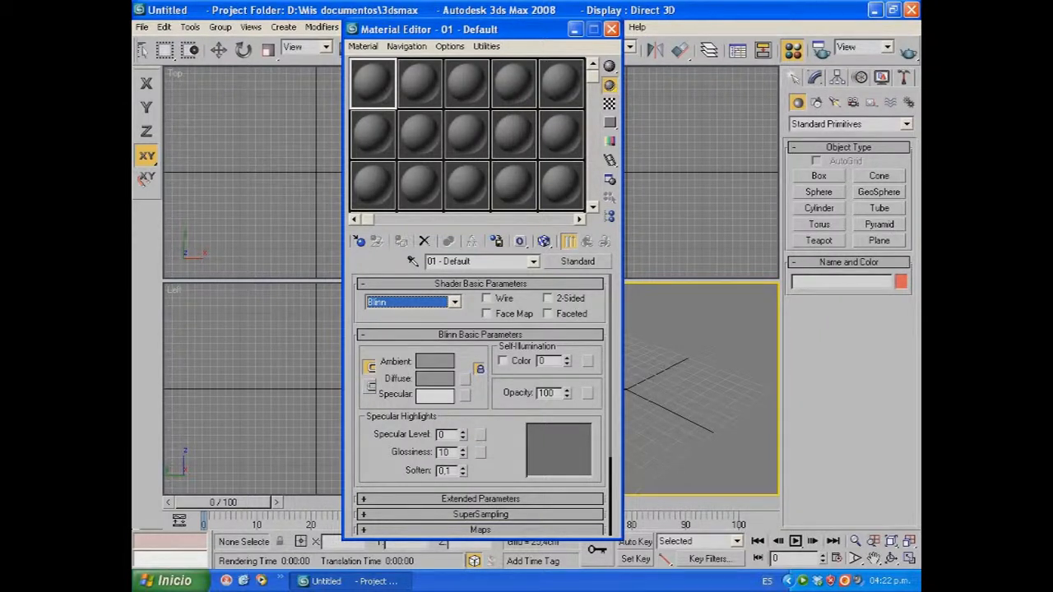
{"action": "left_click", "coordinate": [454, 302]}
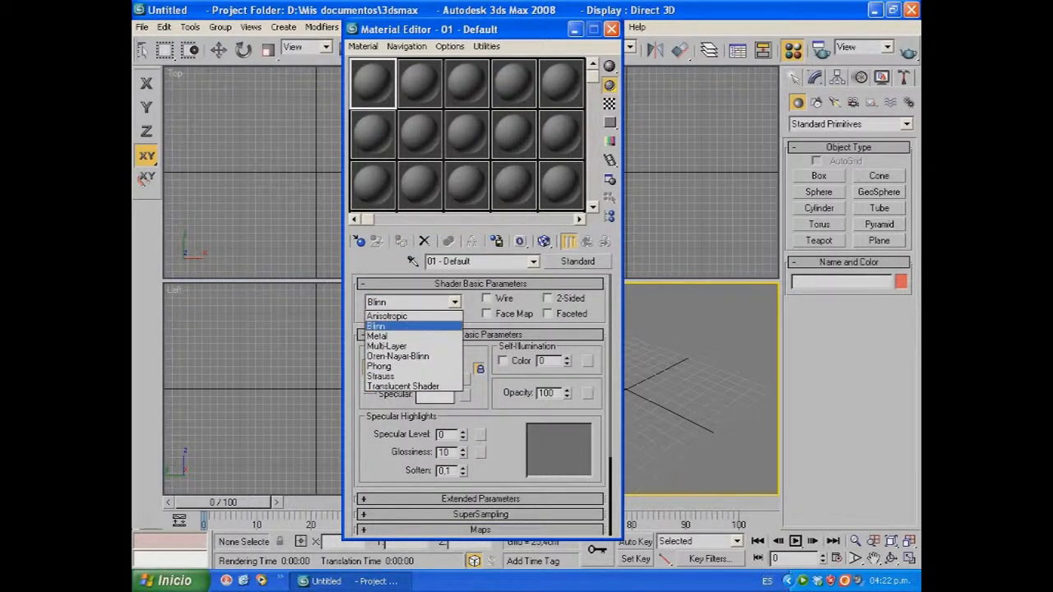
{"action": "left_click", "coordinate": [411, 325]}
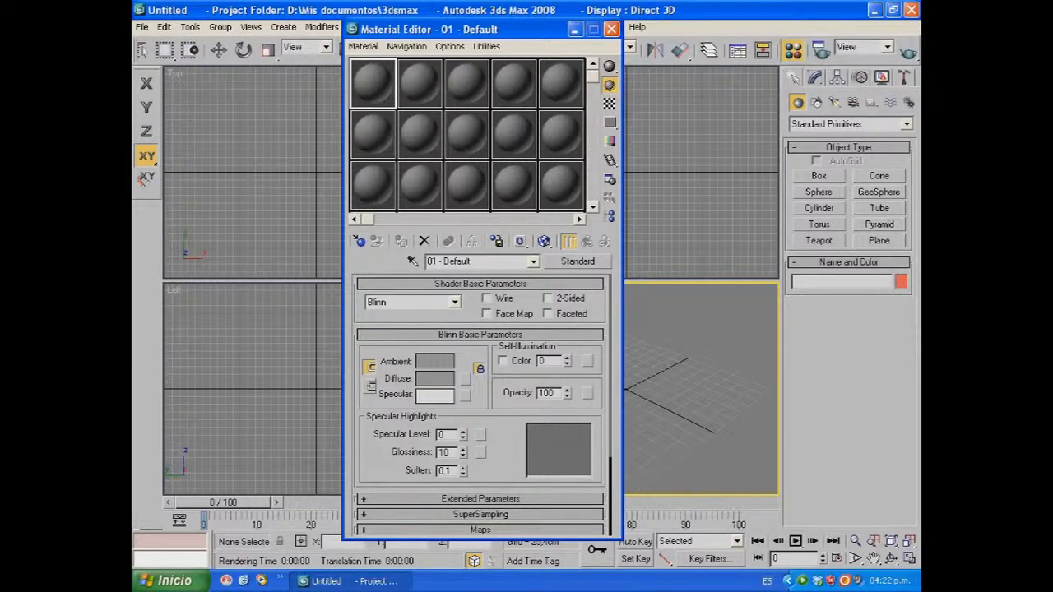
{"action": "left_click_drag", "start_coordinate": [494, 30], "coordinate": [498, 15]}
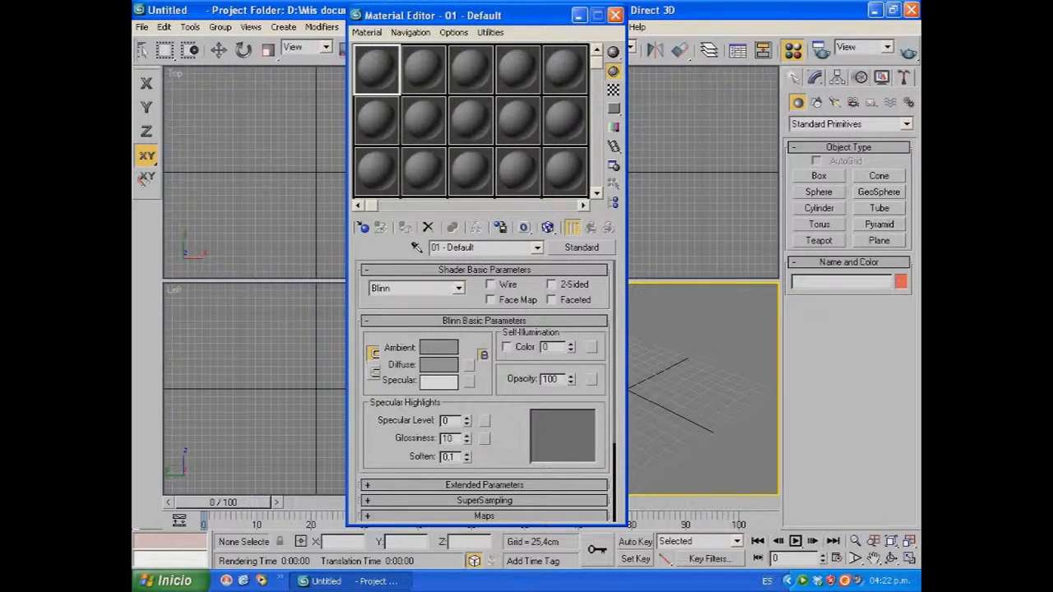
- Minimize the Material Editor and draw a plane about 495 cm long and 621 cm wide in the Top viewport
{"action": "left_click", "coordinate": [579, 15]}
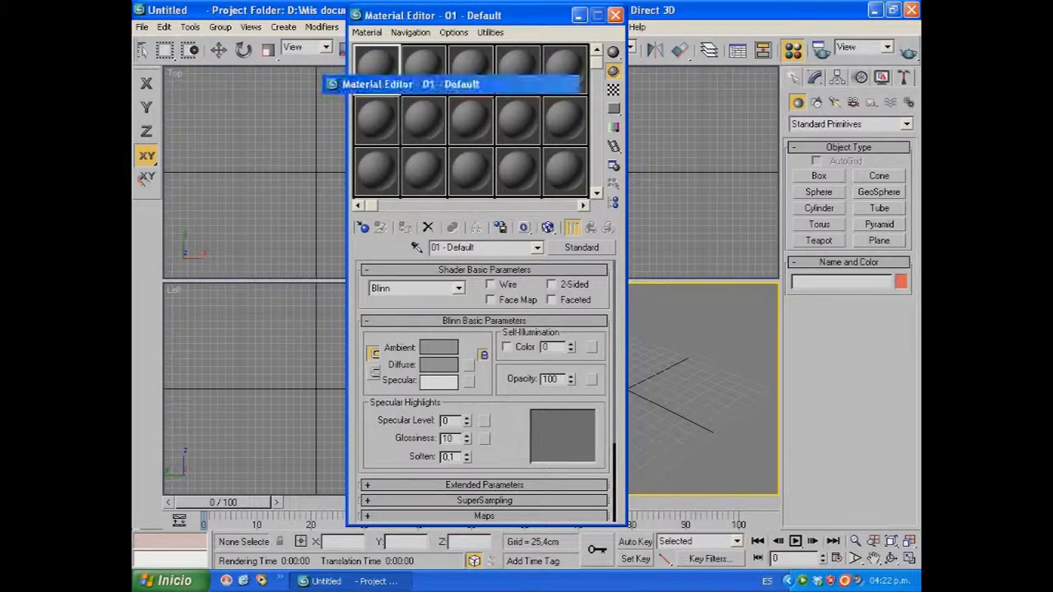
{"action": "left_click", "coordinate": [321, 177]}
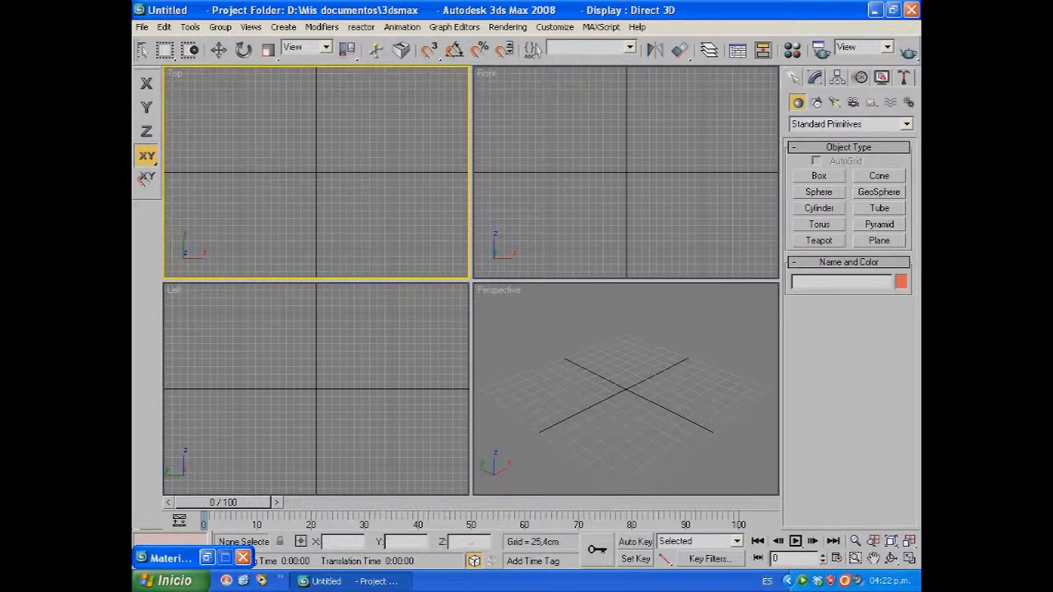
{"action": "left_click", "coordinate": [880, 241]}
{"action": "left_click_drag", "start_coordinate": [225, 108], "coordinate": [411, 257]}
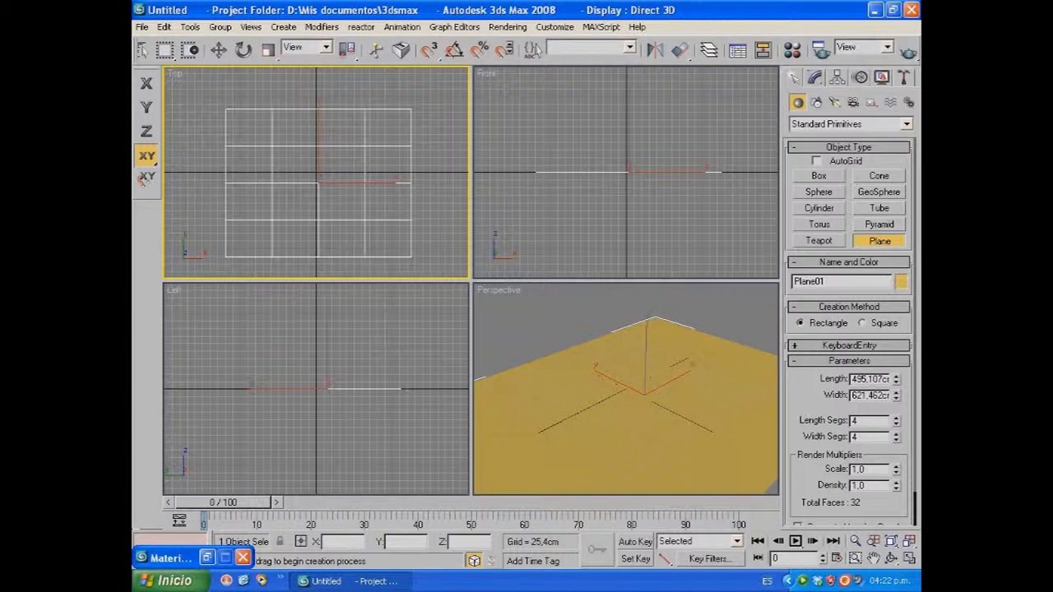
- Set the plane's length and width segments to 1 and its object color to white
{"action": "type", "text": "1"}
{"action": "key", "text": "Tab"}
{"action": "key", "text": "Return"}
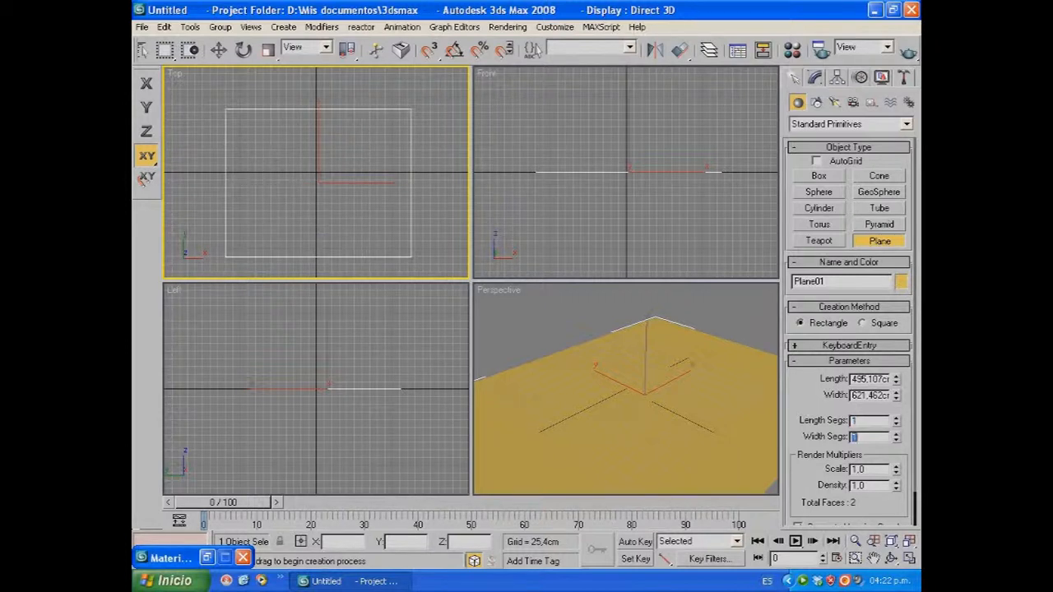
{"action": "left_click", "coordinate": [902, 282]}
{"action": "left_click", "coordinate": [663, 328]}
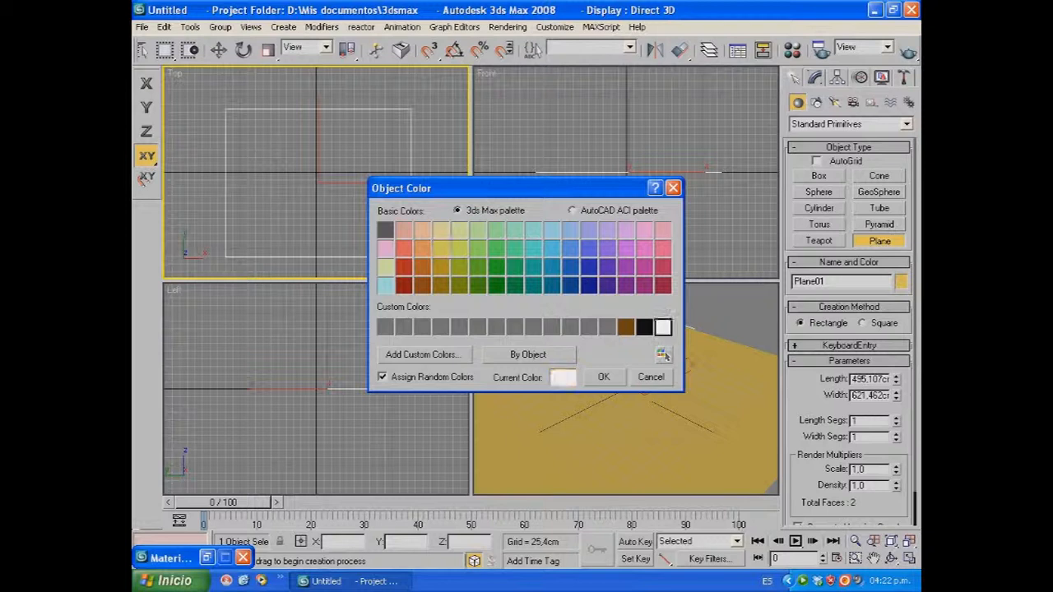
{"action": "key", "text": "Return"}
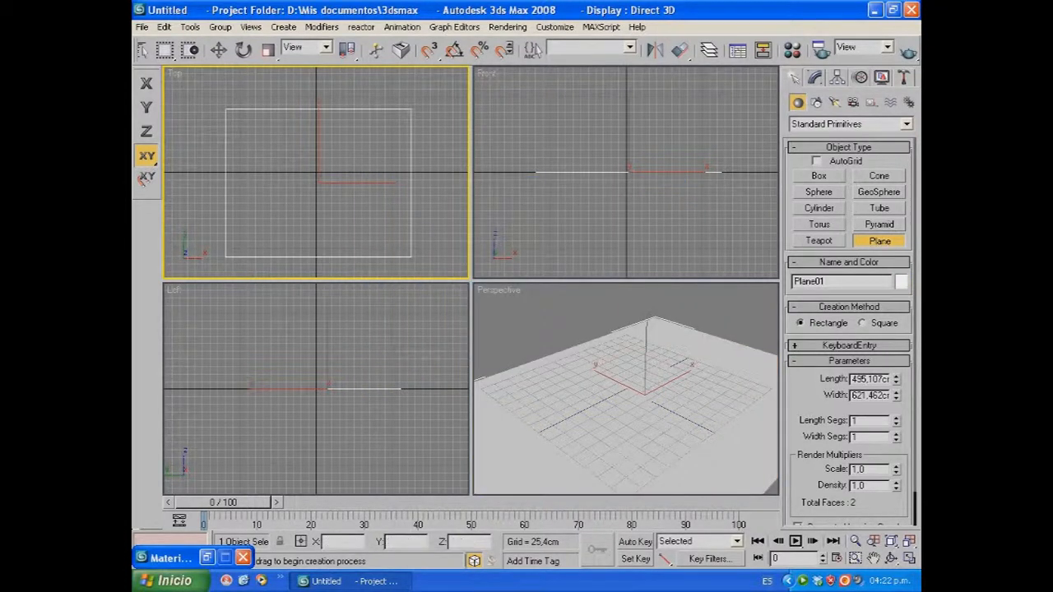
- Create a sphere about 74 cm in radius over one side of the plane and align their pivot points in Z only
{"action": "left_click", "coordinate": [819, 192]}
{"action": "left_click_drag", "start_coordinate": [257, 173], "coordinate": [271, 195]}
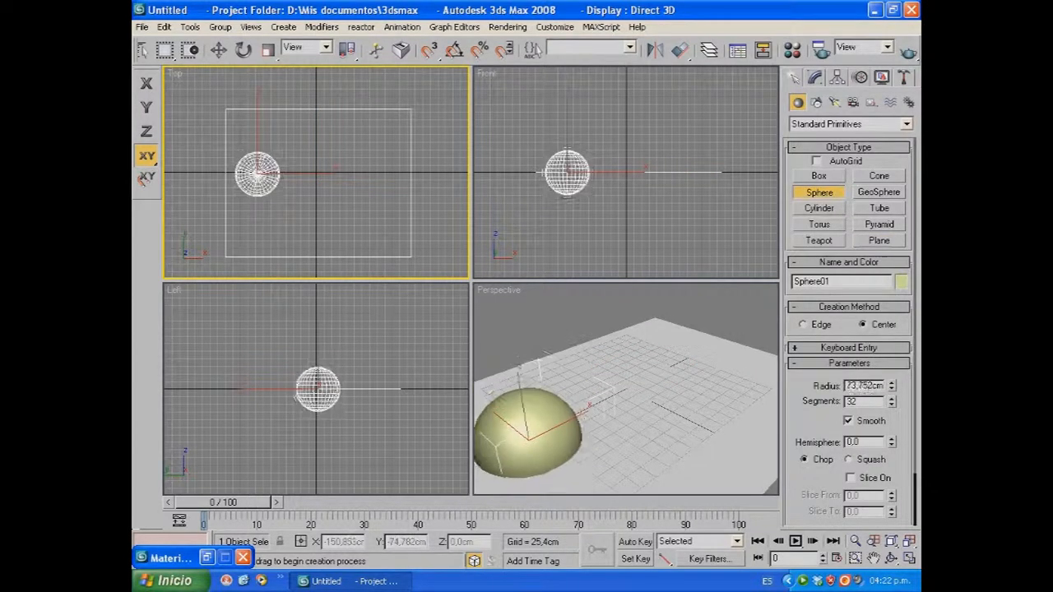
{"action": "left_click", "coordinate": [679, 50]}
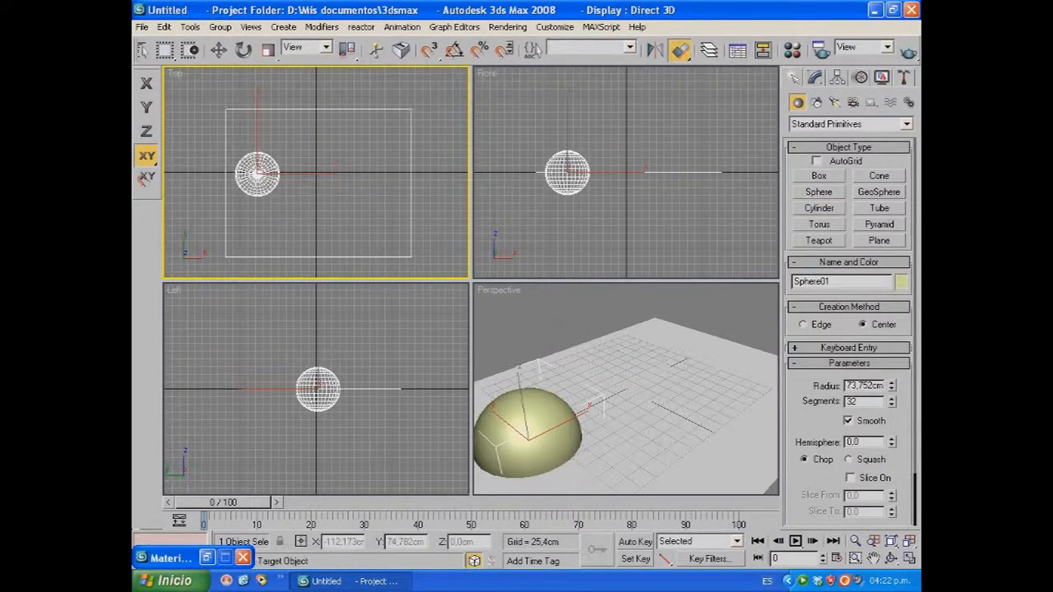
{"action": "left_click", "coordinate": [568, 360]}
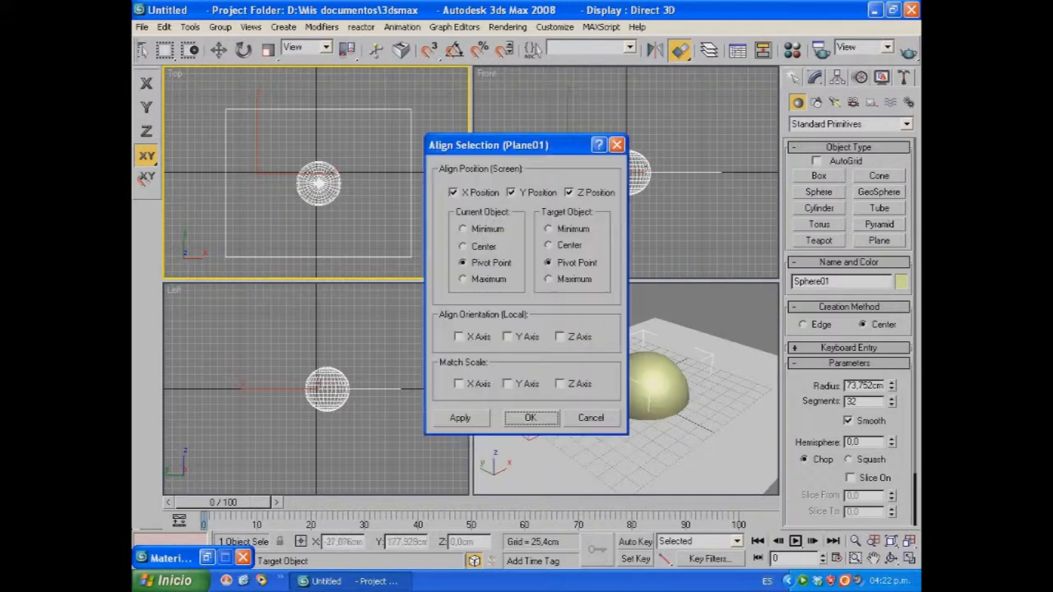
{"action": "left_click", "coordinate": [531, 417]}
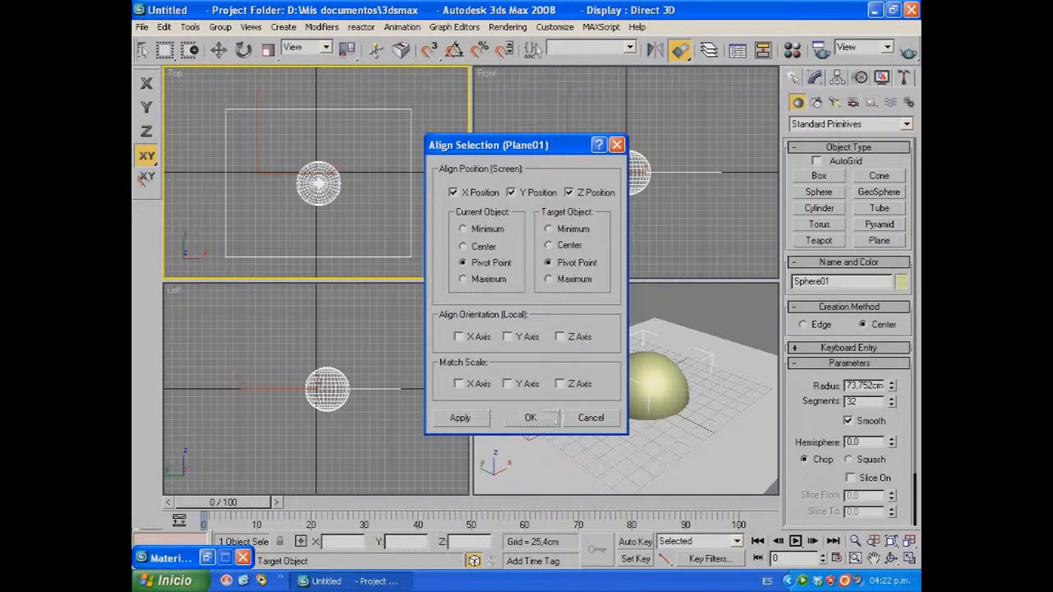
{"action": "left_click", "coordinate": [453, 192]}
{"action": "left_click", "coordinate": [511, 192]}
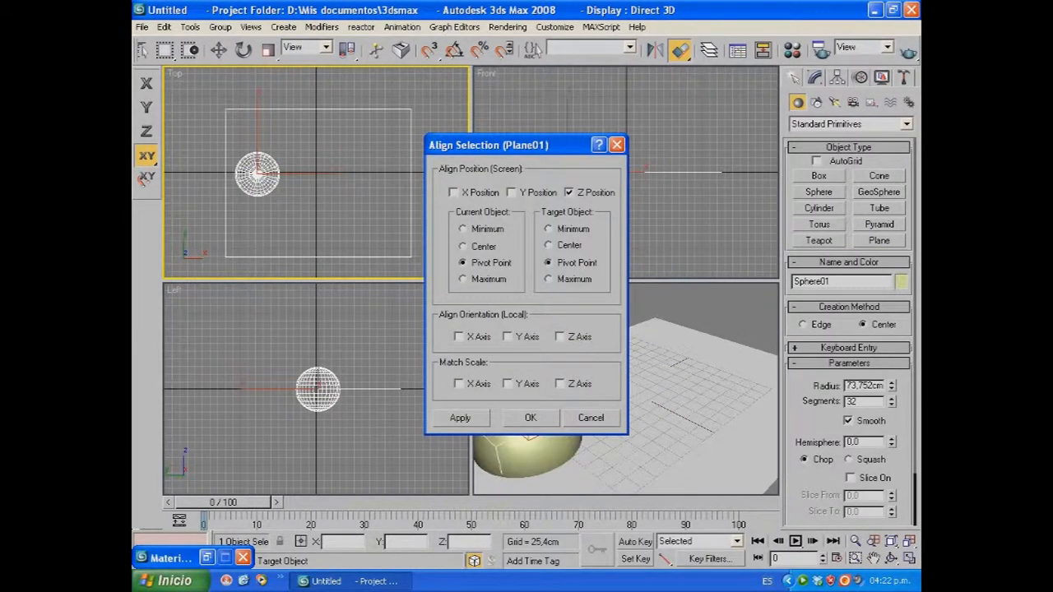
{"action": "key", "text": "Return"}
- Shift the sphere slightly across the plane and reduce its radius to about 49.4 cm
{"action": "left_click_drag", "start_coordinate": [526, 424], "coordinate": [536, 429]}
{"action": "left_click", "coordinate": [814, 78]}
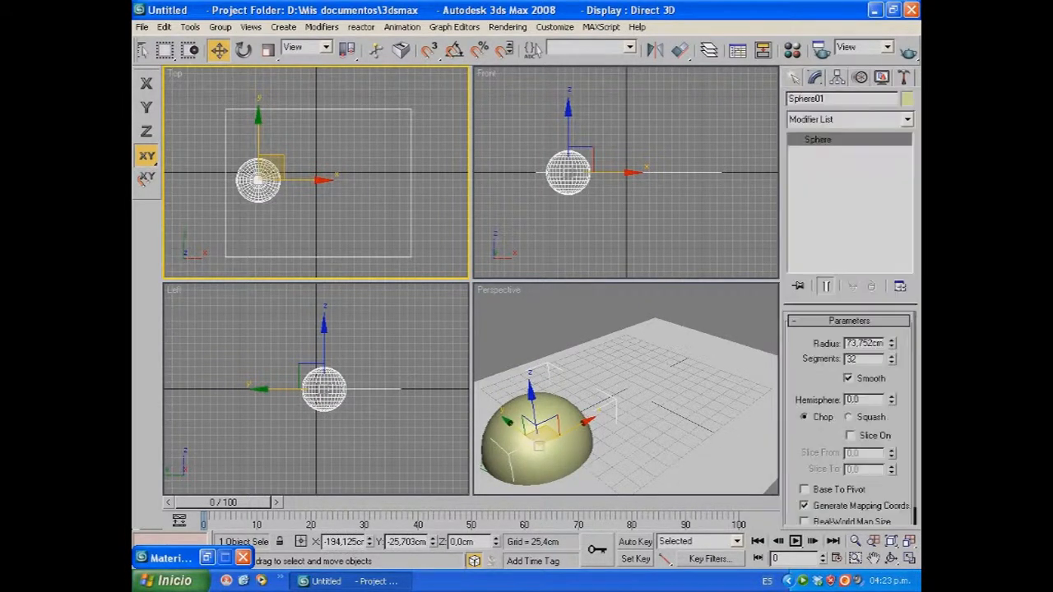
{"action": "left_click_drag", "start_coordinate": [892, 343], "coordinate": [892, 399]}
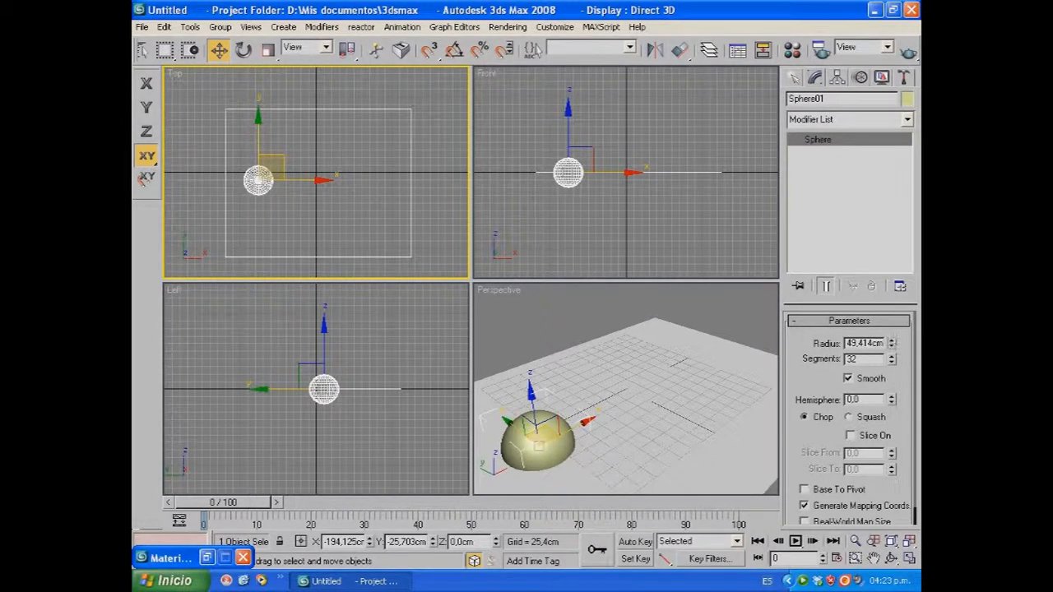
- Align the sphere's minimum to the plane's maximum in Z so that it rests on the plane
{"action": "left_click", "coordinate": [680, 51]}
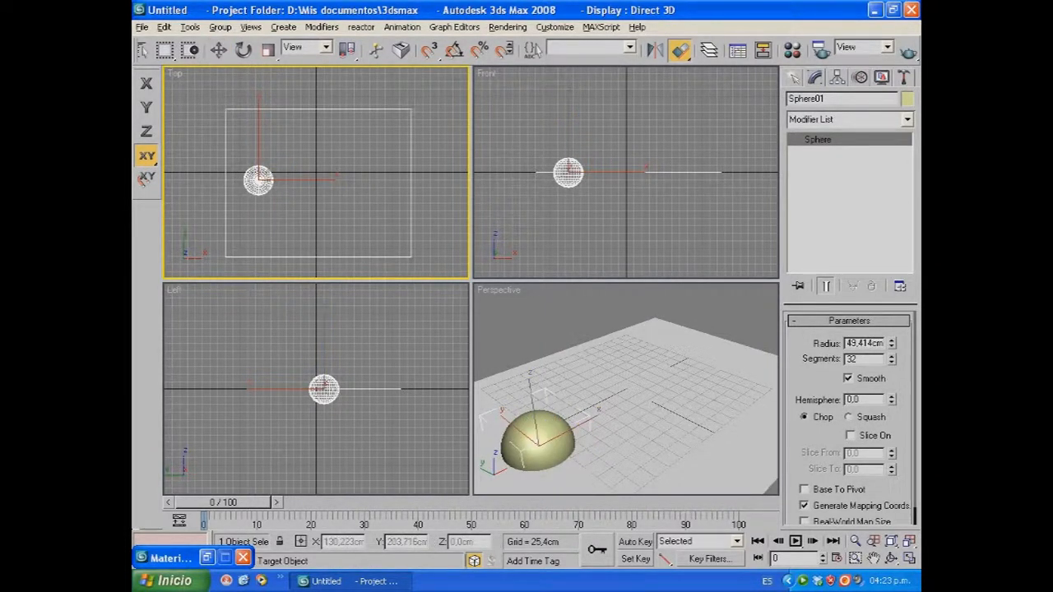
{"action": "left_click", "coordinate": [371, 109]}
{"action": "left_click", "coordinate": [463, 229]}
{"action": "left_click", "coordinate": [549, 280]}
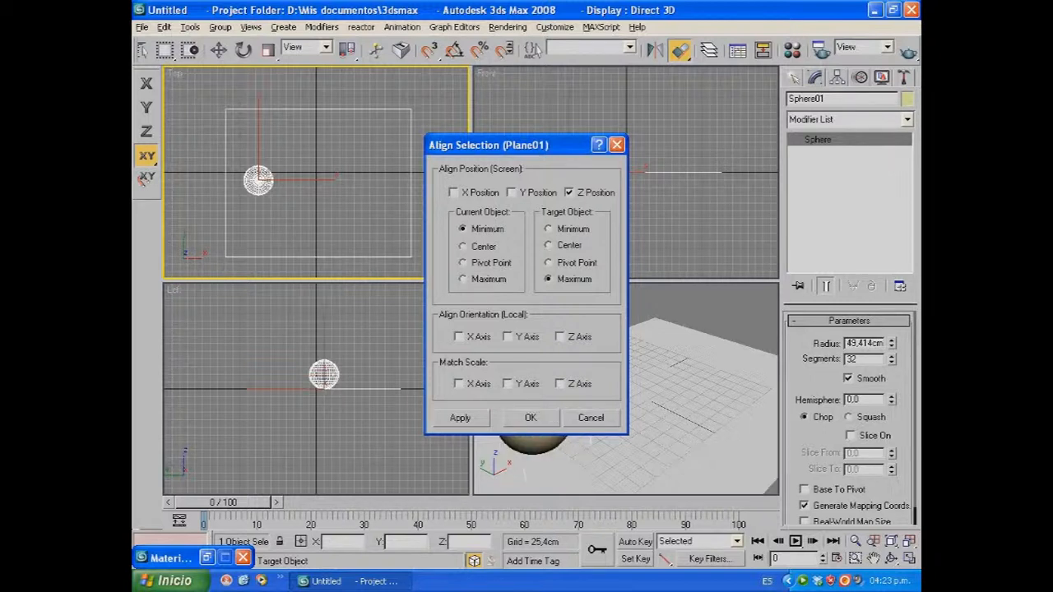
{"action": "left_click", "coordinate": [531, 418]}
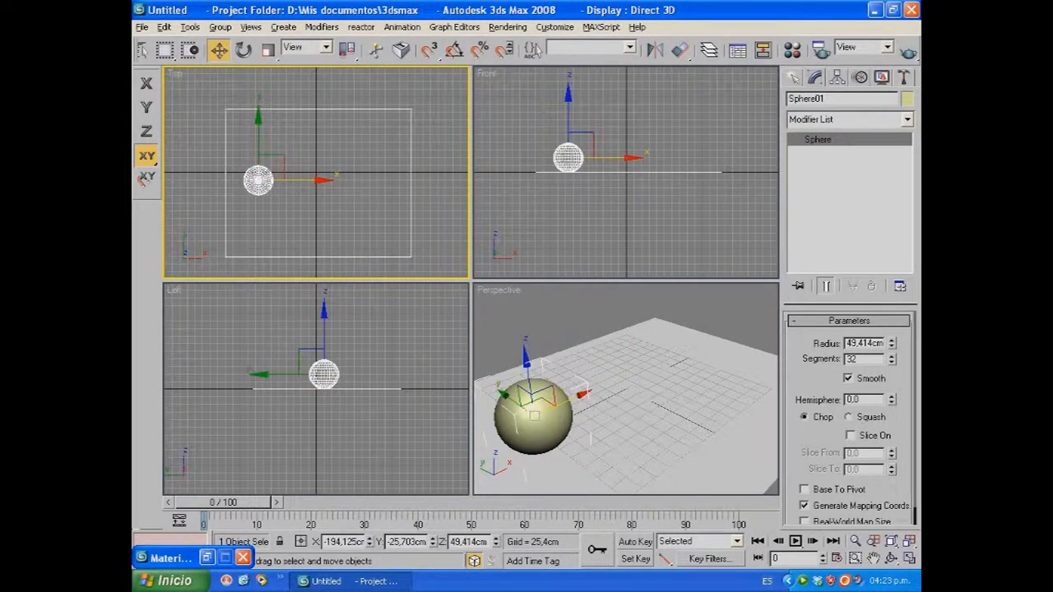
- Clone the sphere along X as two independent copies spaced about 194 cm apart, forming a row of three
{"action": "left_click_drag", "start_coordinate": [292, 180], "coordinate": [350, 179], "text": "shift"}
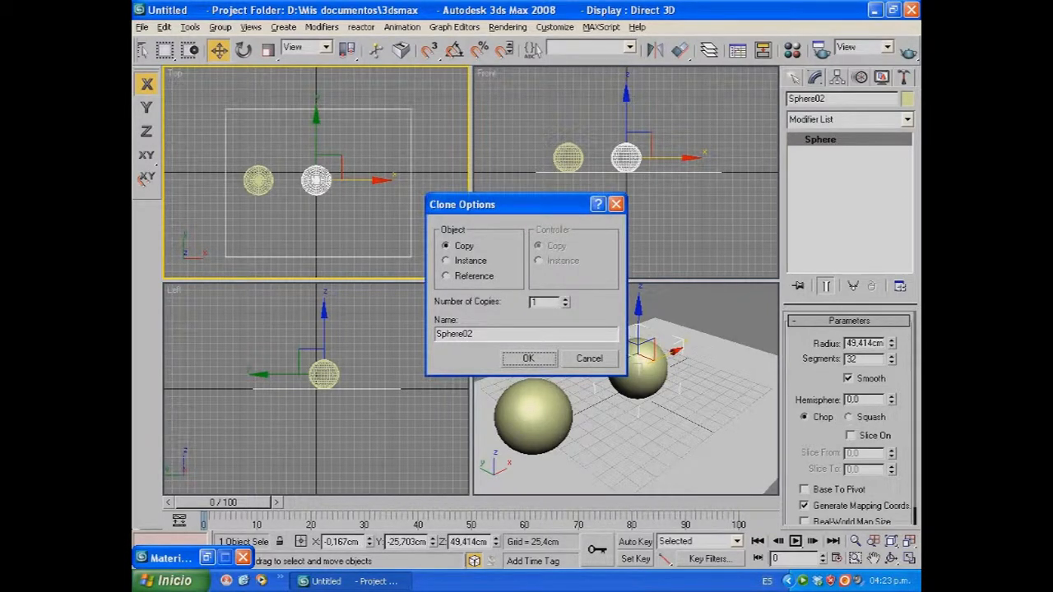
{"action": "left_click", "coordinate": [528, 358]}
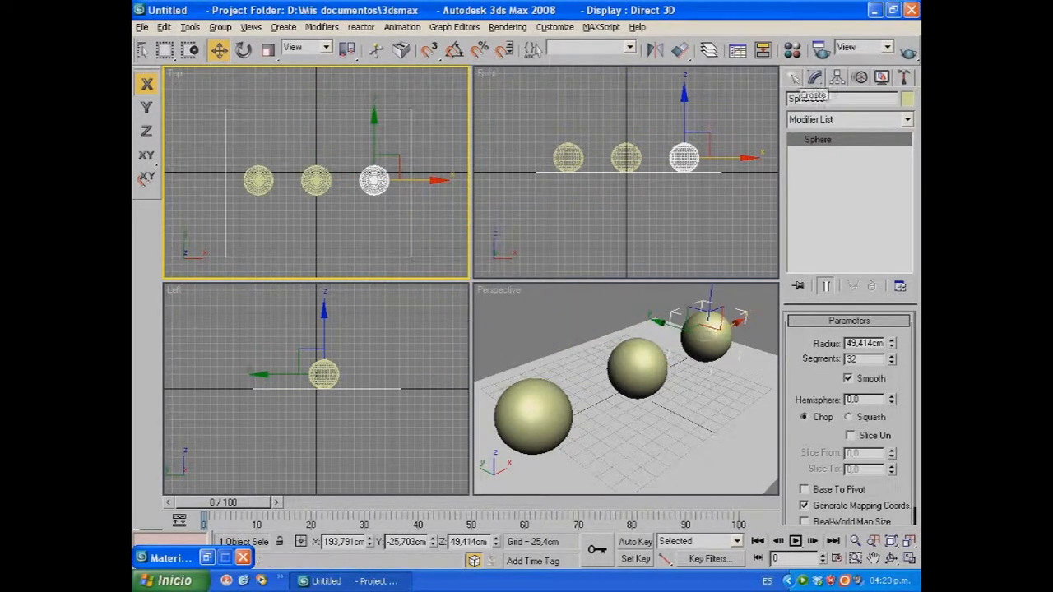
- Reopen the Material Editor beside the spheres in the Top viewport and rename the 01 - Default material as "esfera 1"
{"action": "key", "text": "m"}
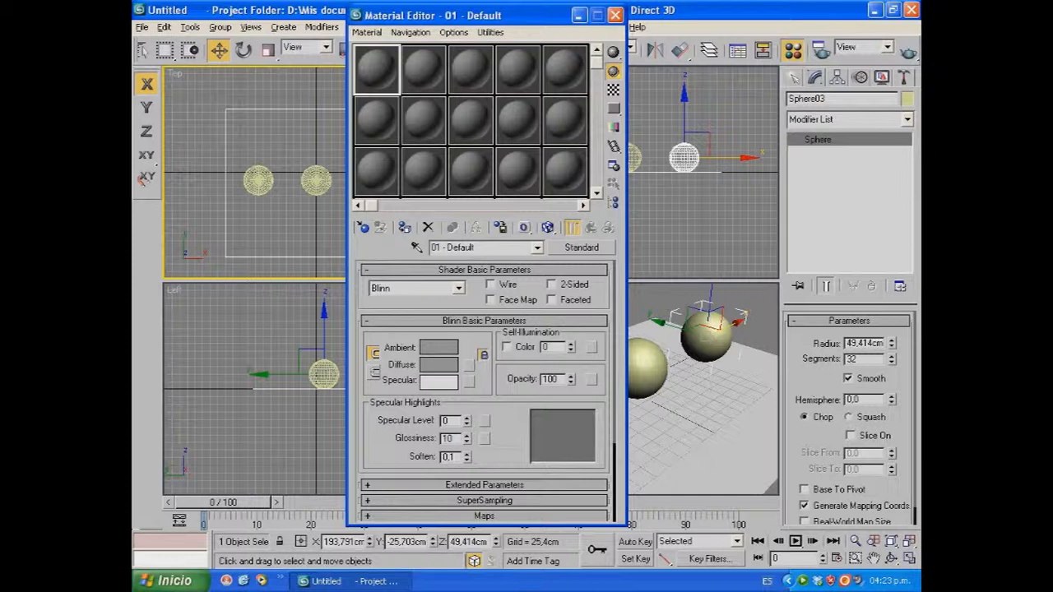
{"action": "left_click_drag", "start_coordinate": [477, 15], "coordinate": [557, 19]}
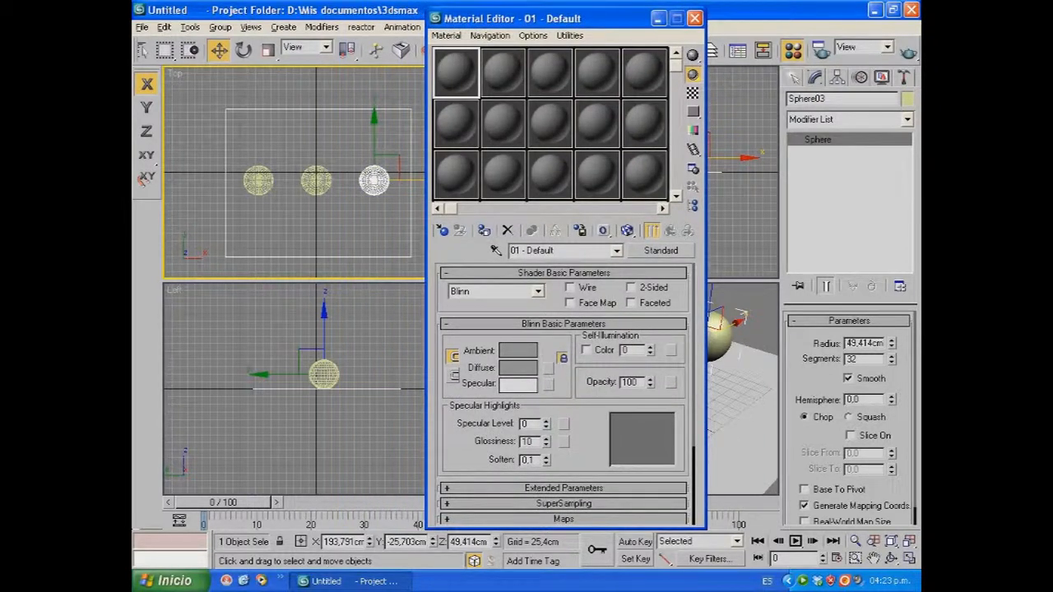
{"action": "left_click_drag", "start_coordinate": [555, 251], "coordinate": [509, 251]}
{"action": "type", "text": "esfera 1"}
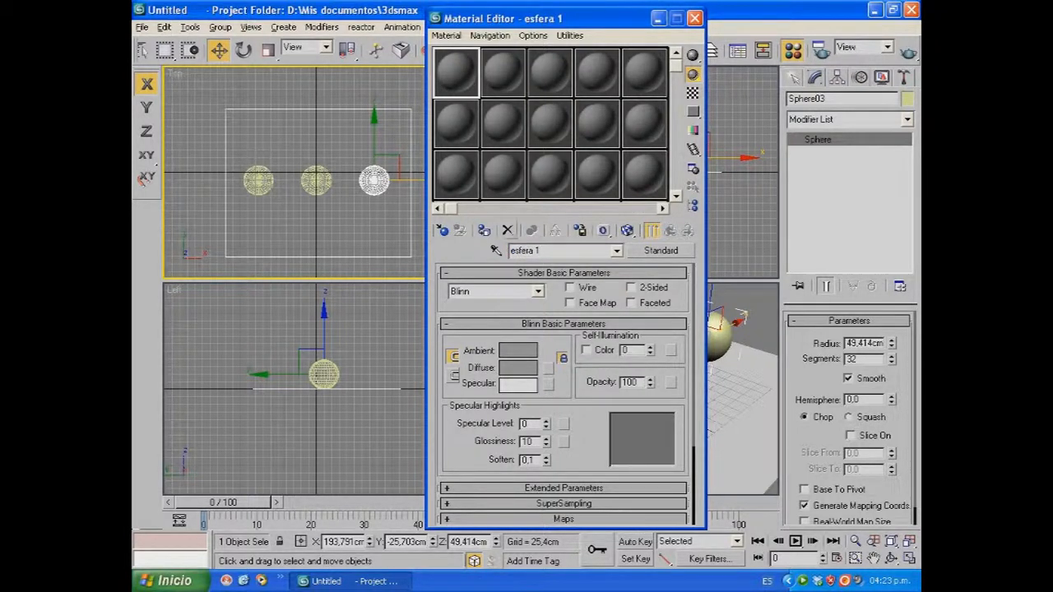
- Set the diffuse color of the esfera 1 material to yellow with red 248, green 216 and blue 0
{"action": "left_click", "coordinate": [517, 367]}
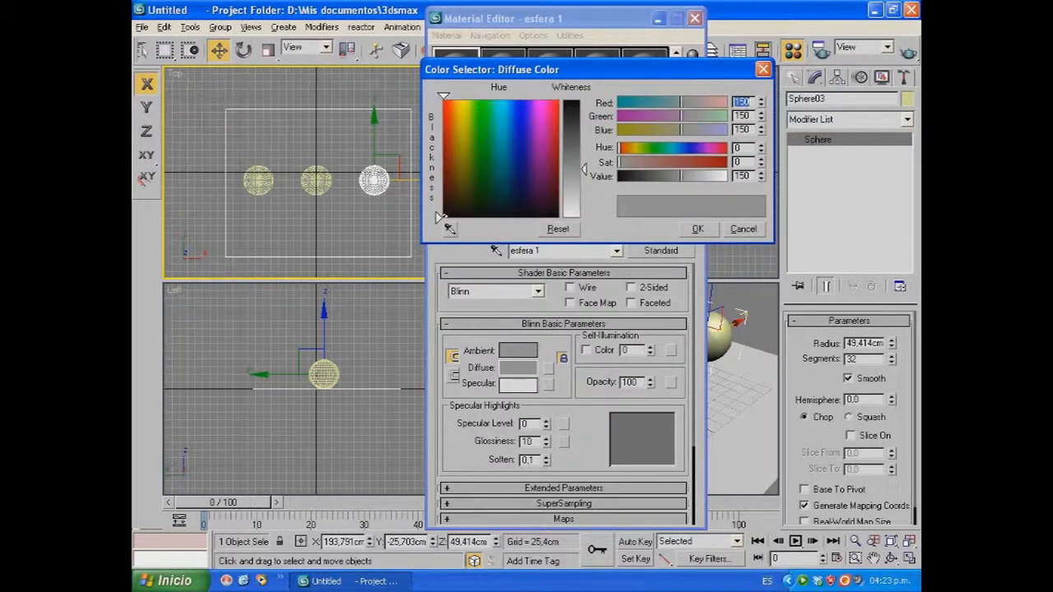
{"action": "left_click", "coordinate": [458, 137]}
{"action": "left_click_drag", "start_coordinate": [583, 169], "coordinate": [584, 101]}
{"action": "left_click_drag", "start_coordinate": [438, 137], "coordinate": [437, 103]}
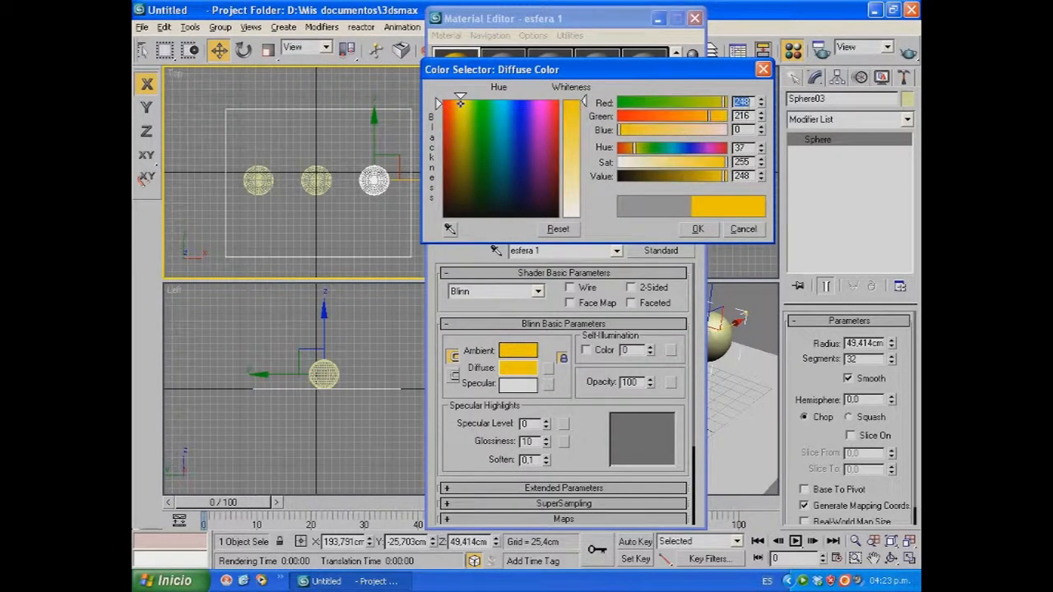
{"action": "left_click", "coordinate": [697, 229]}
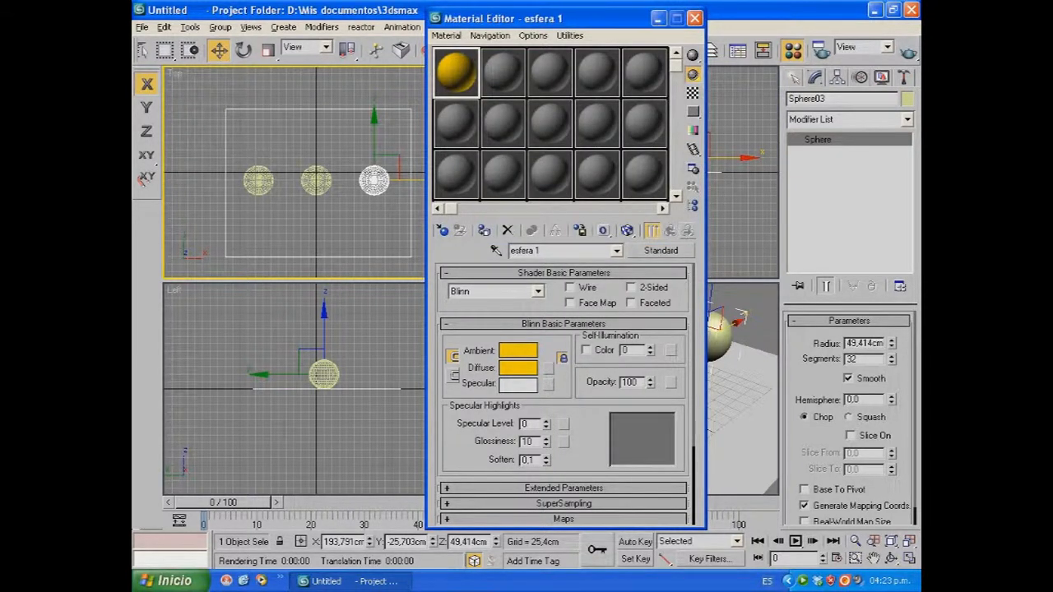
- Select the second sample slot and rename its material as "efera 2"
{"action": "left_click", "coordinate": [502, 72]}
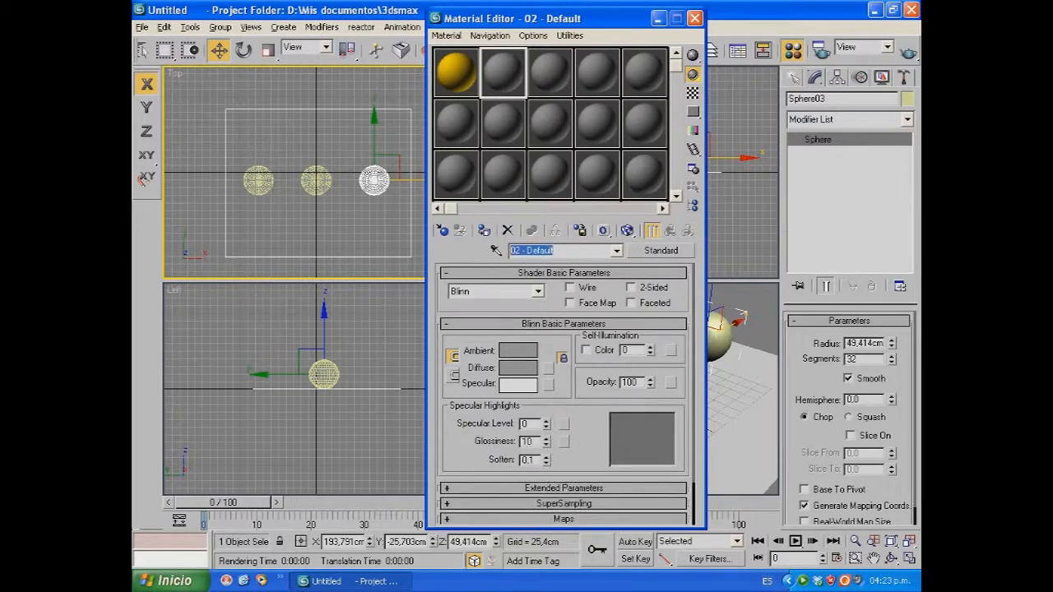
{"action": "type", "text": "efera 2"}
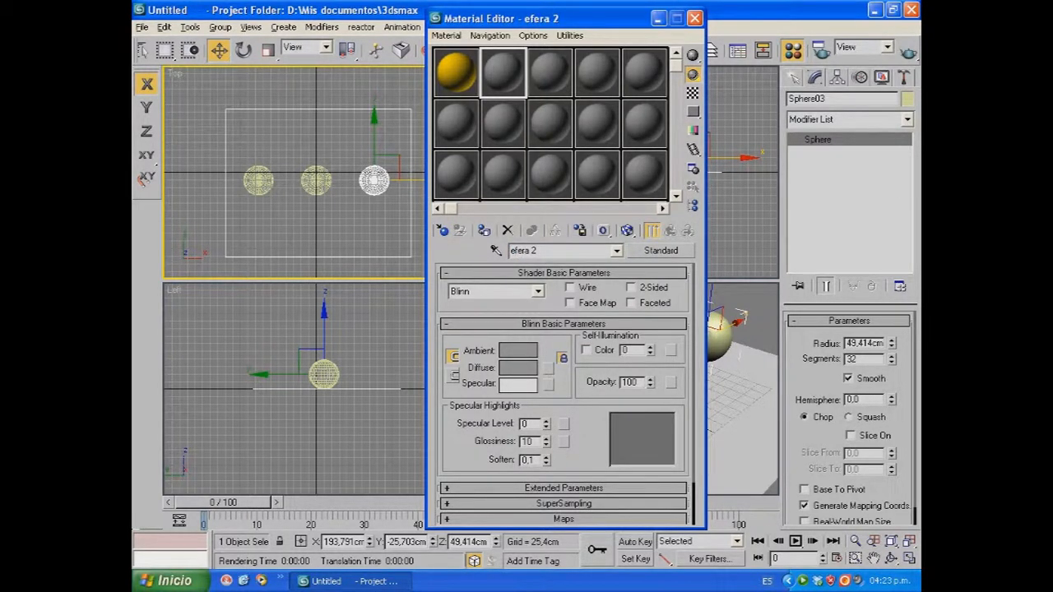
- Select the third sample slot and rename its material as "esfera 3"
{"action": "left_click", "coordinate": [550, 73]}
{"action": "left_click_drag", "start_coordinate": [557, 251], "coordinate": [509, 251]}
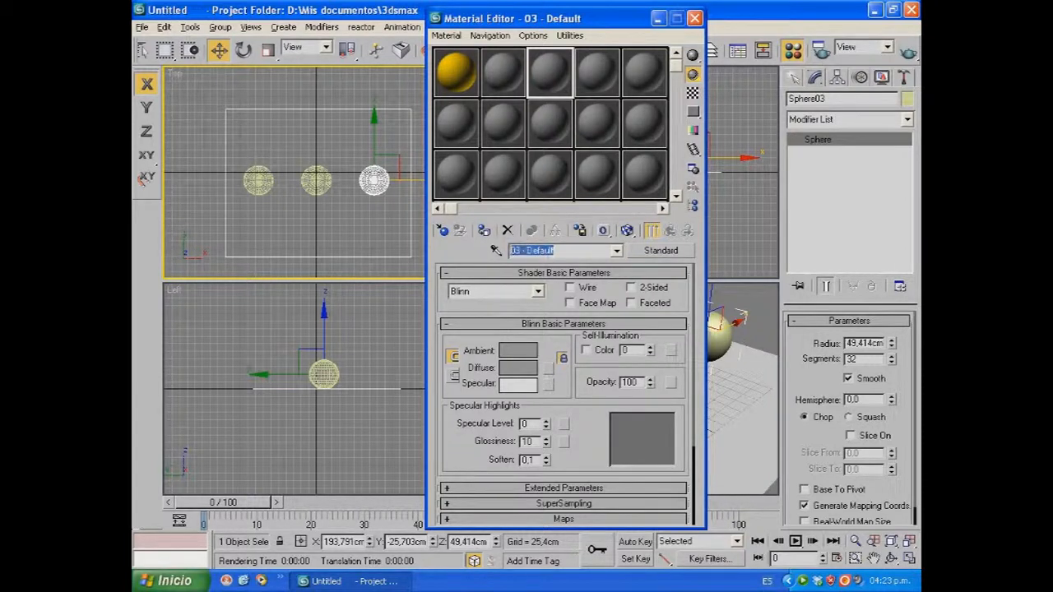
{"action": "type", "text": "esfera 3"}
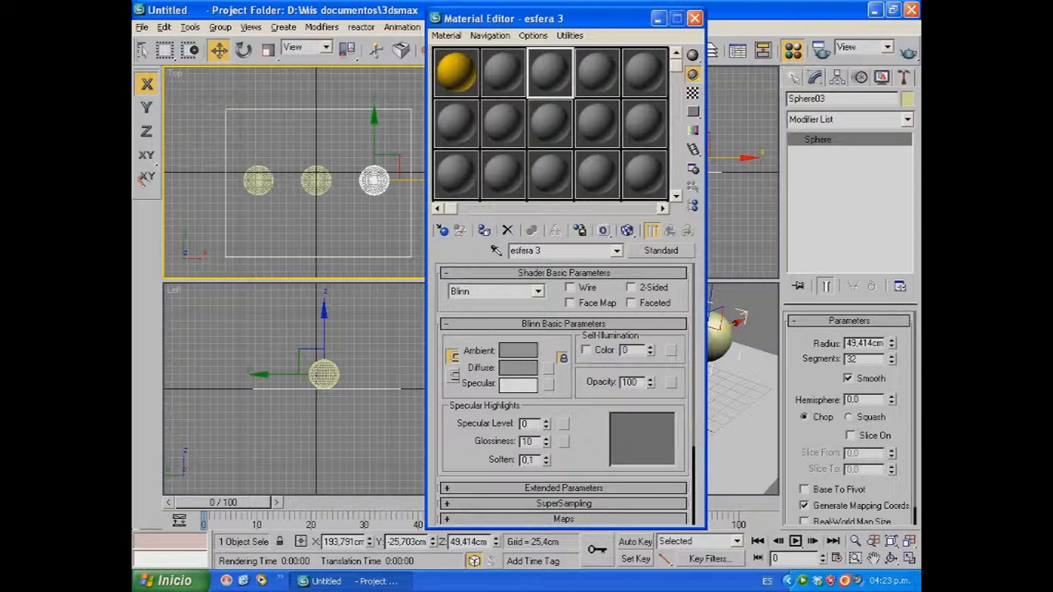
- Open the Color Clipboard utility and copy the esfera 1 diffuse yellow into its first swatch
{"action": "left_click", "coordinate": [457, 73]}
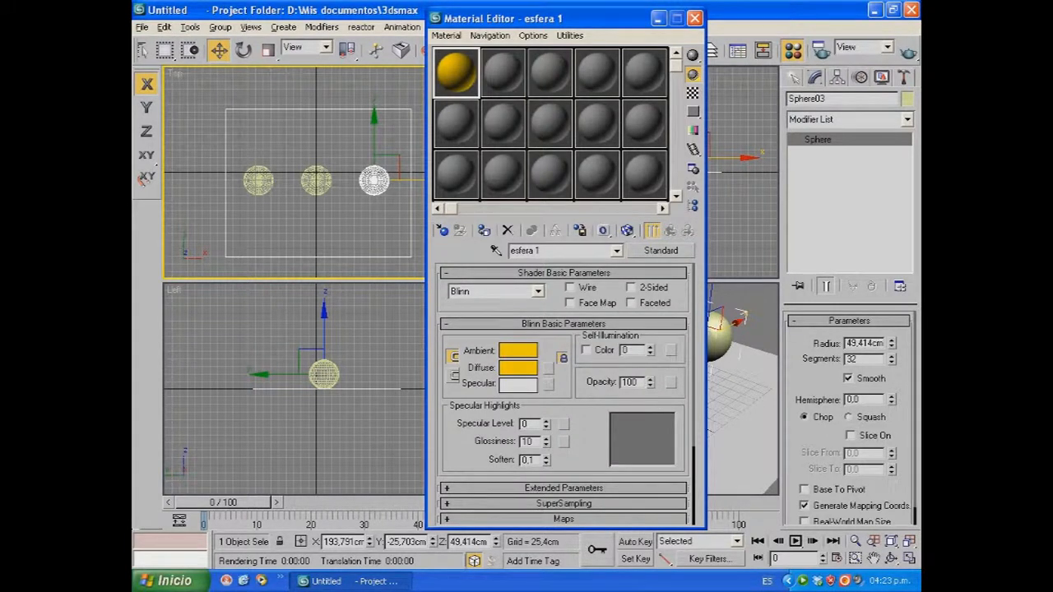
{"action": "left_click_drag", "start_coordinate": [535, 18], "coordinate": [453, 5]}
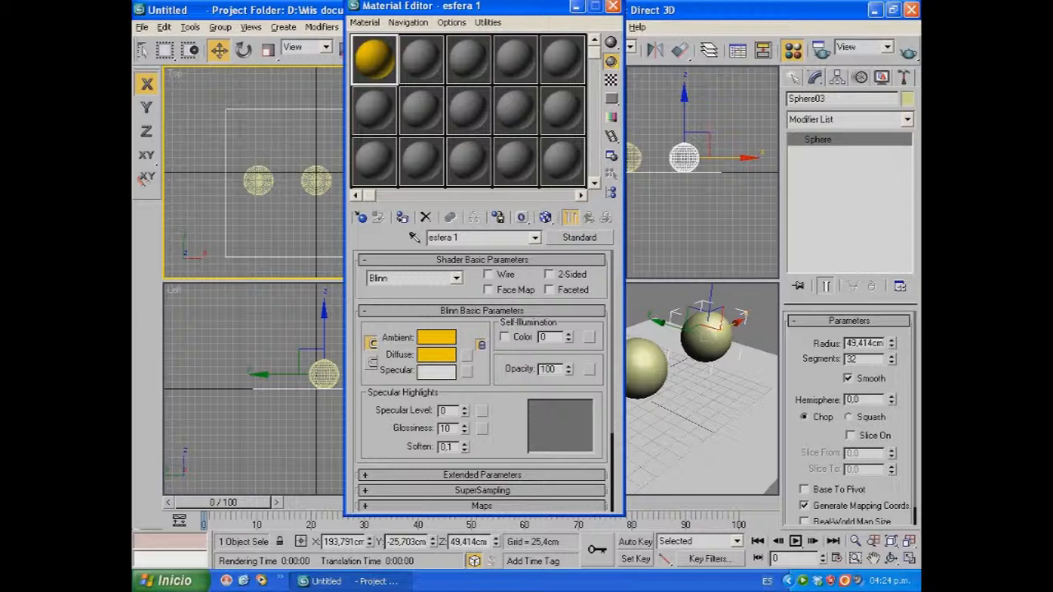
{"action": "left_click", "coordinate": [903, 77]}
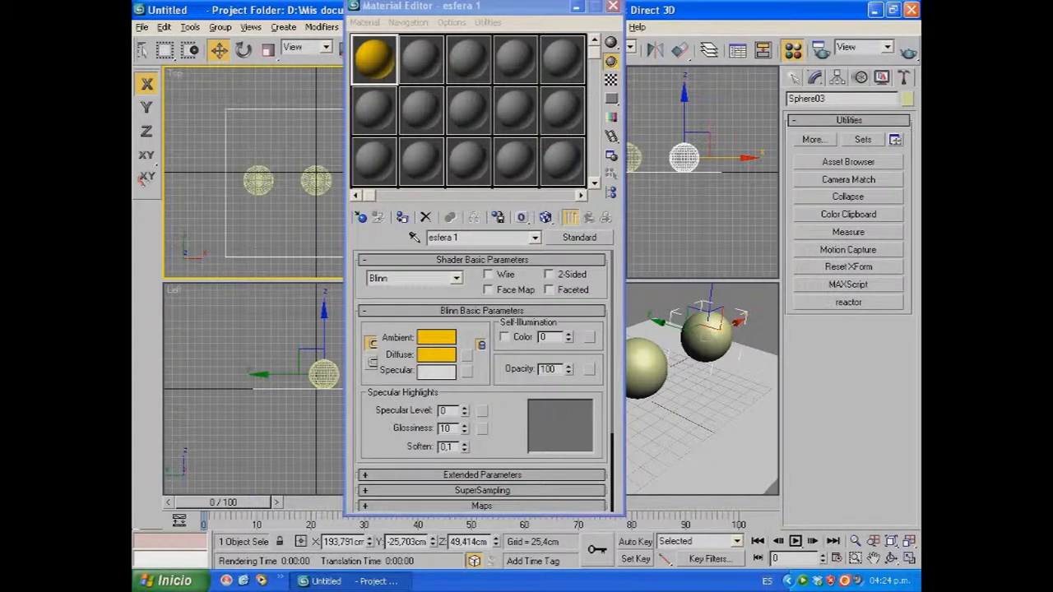
{"action": "left_click", "coordinate": [848, 214]}
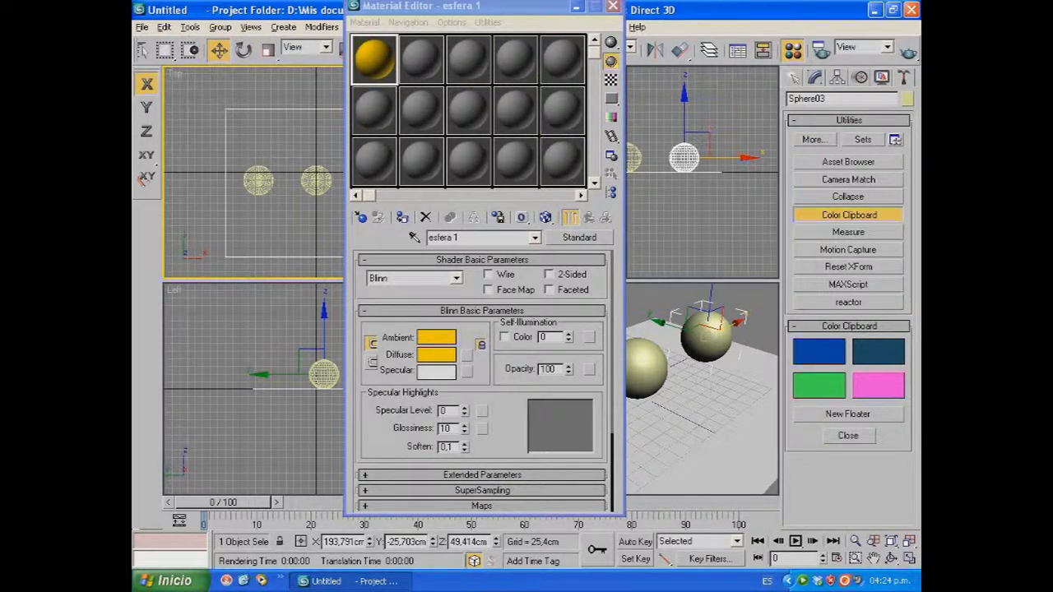
{"action": "key", "text": "m"}
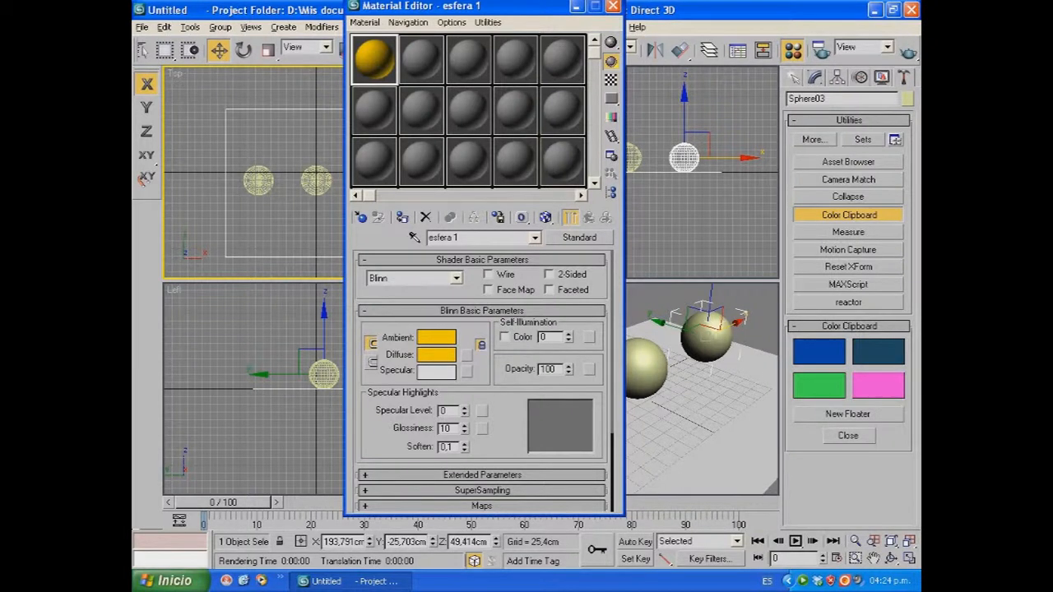
{"action": "left_click_drag", "start_coordinate": [436, 355], "coordinate": [819, 352]}
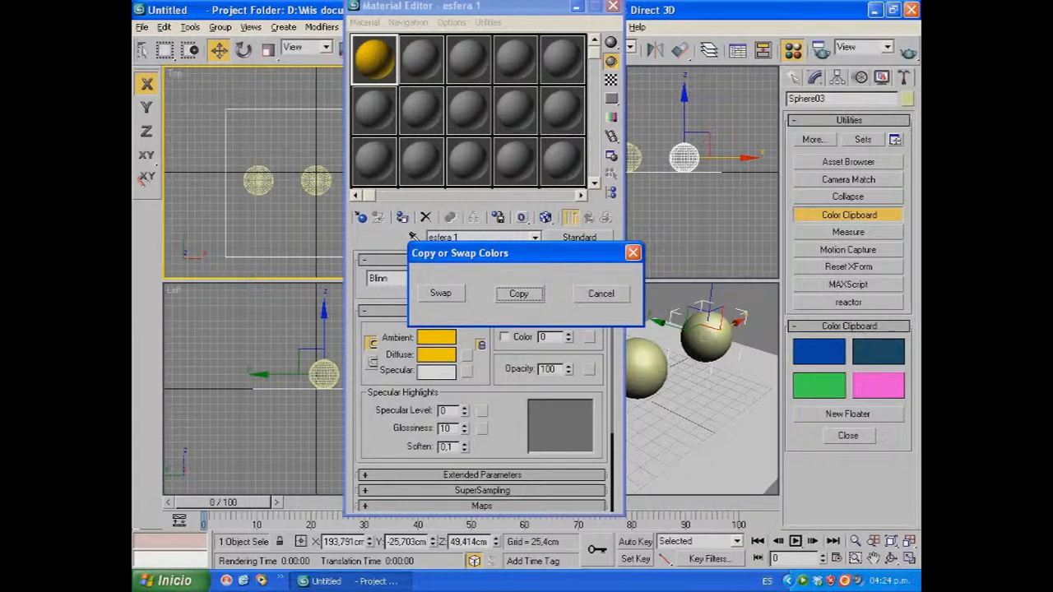
{"action": "key", "text": "Return"}
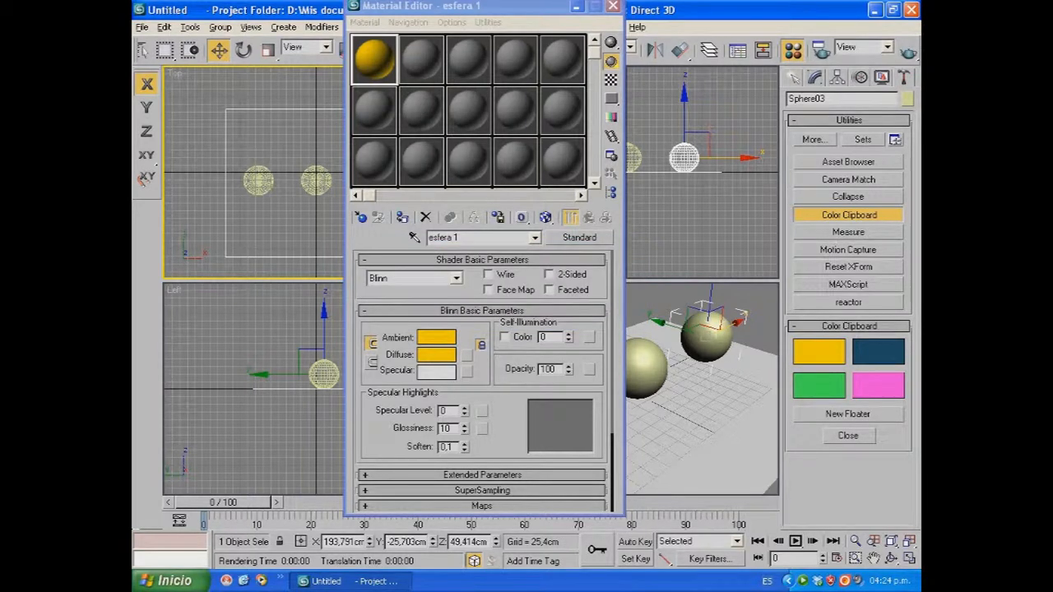
- Copy the yellow from the Color Clipboard into the diffuse color of the efera 2 and esfera 3 materials
{"action": "left_click", "coordinate": [422, 59]}
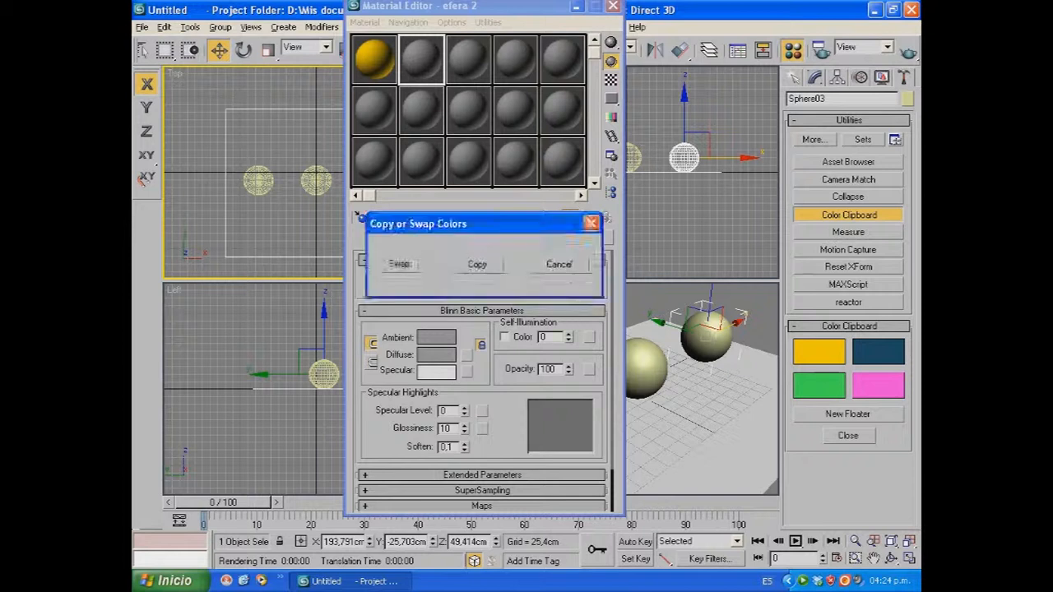
{"action": "left_click", "coordinate": [477, 263]}
{"action": "left_click", "coordinate": [468, 59]}
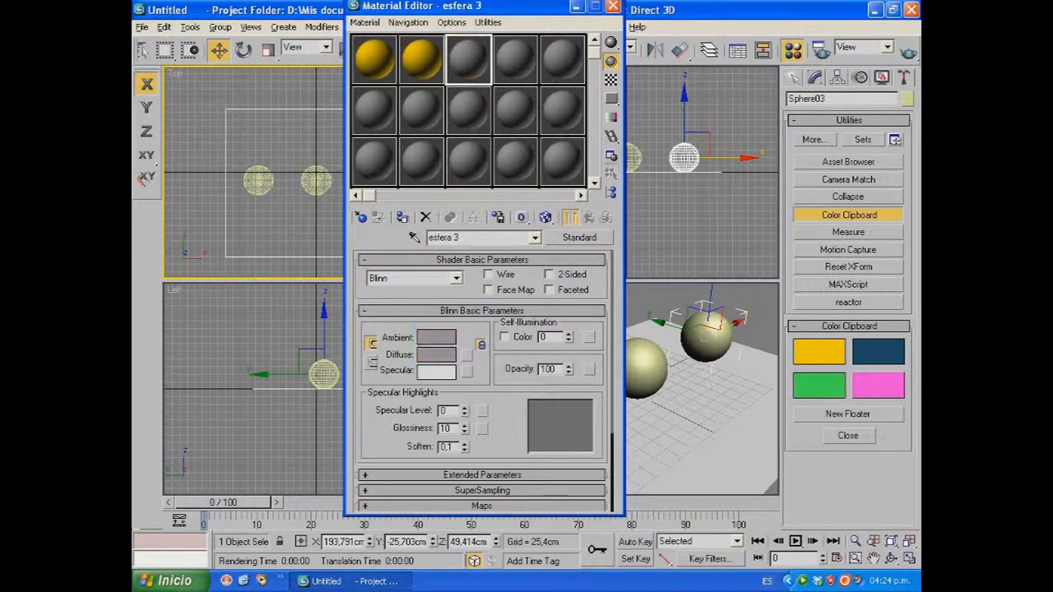
{"action": "left_click_drag", "start_coordinate": [818, 352], "coordinate": [436, 355]}
{"action": "left_click", "coordinate": [477, 264]}
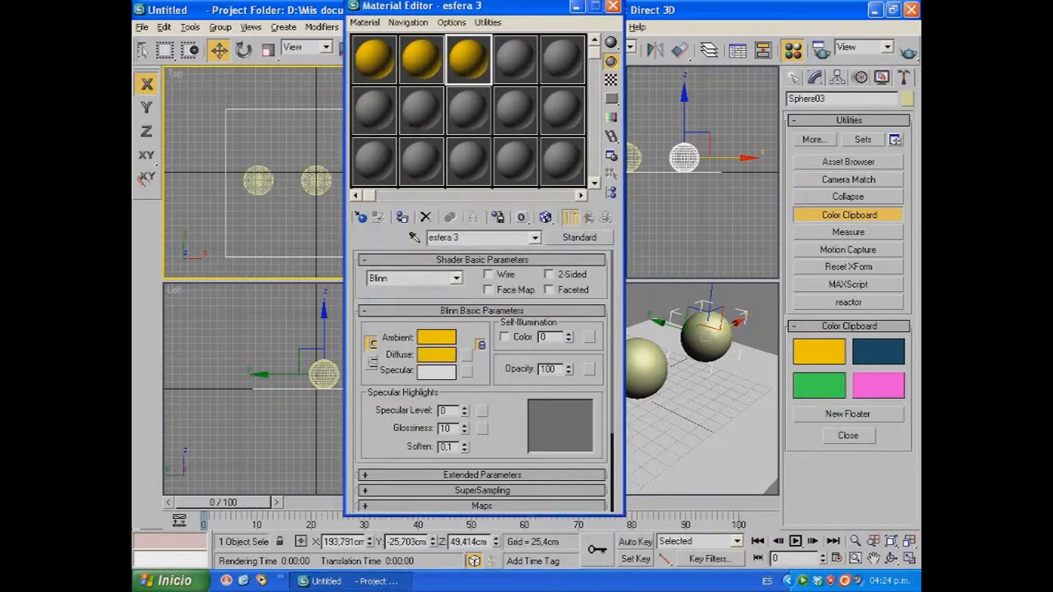
- Set the shader of the efera 2 material to Anisotropic and that of esfera 3 to Phong
{"action": "left_click", "coordinate": [374, 60]}
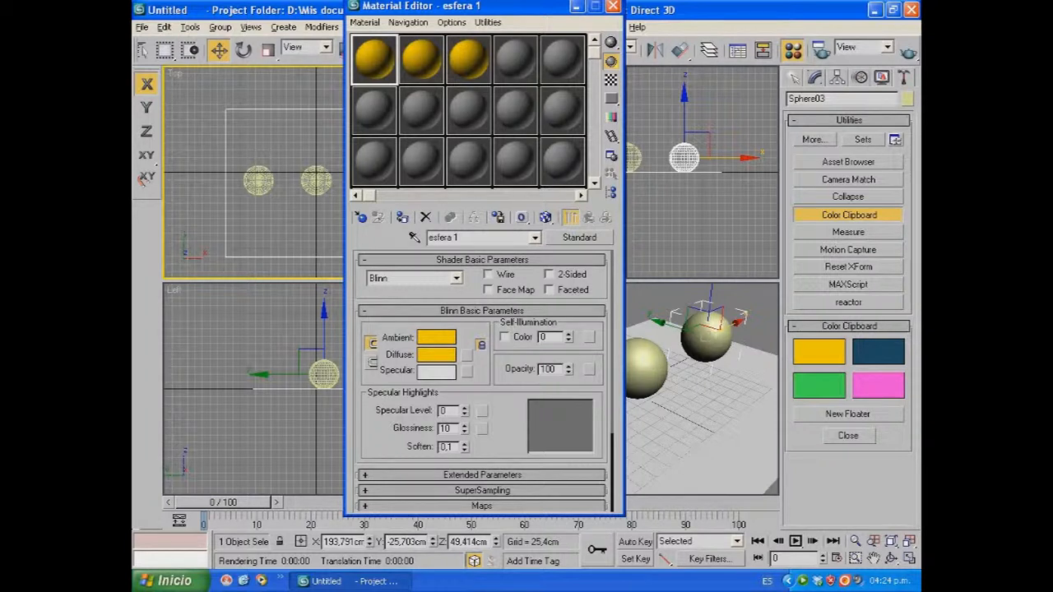
{"action": "left_click", "coordinate": [422, 59]}
{"action": "left_click", "coordinate": [455, 278]}
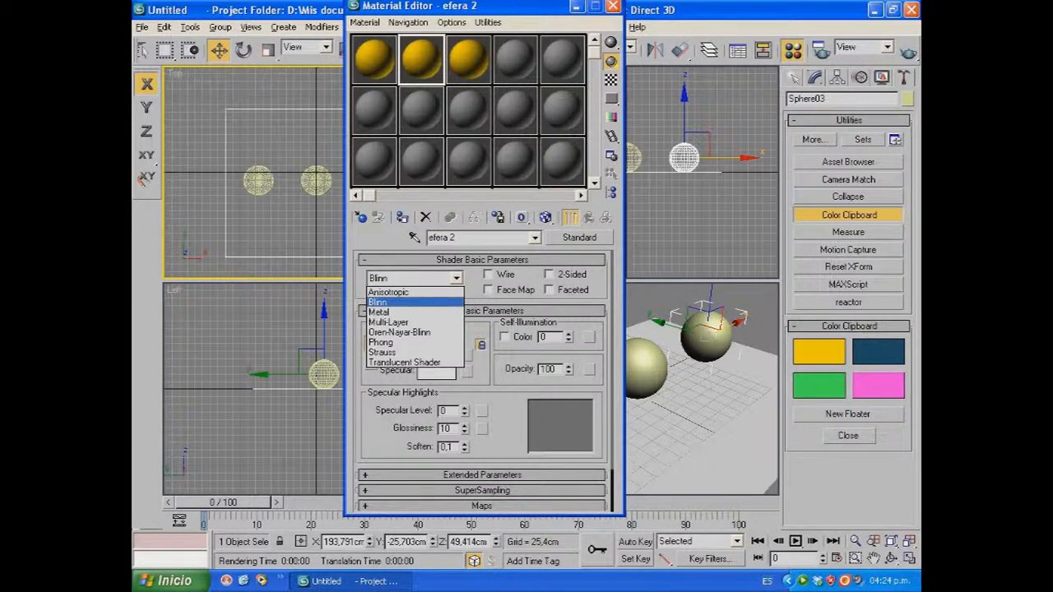
{"action": "left_click", "coordinate": [388, 292]}
{"action": "left_click", "coordinate": [468, 59]}
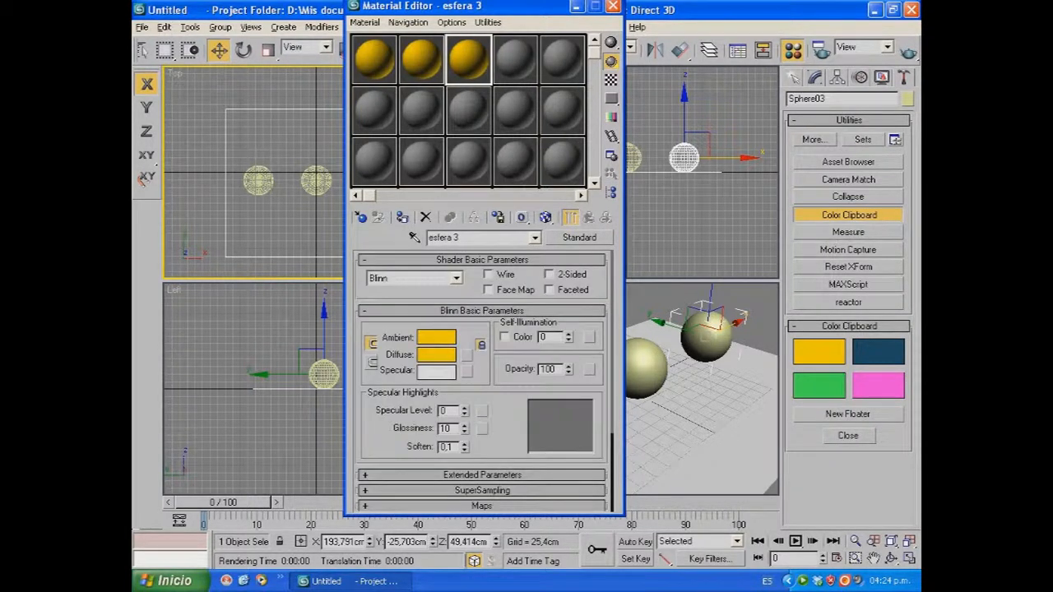
{"action": "left_click", "coordinate": [455, 278]}
{"action": "left_click", "coordinate": [389, 348]}
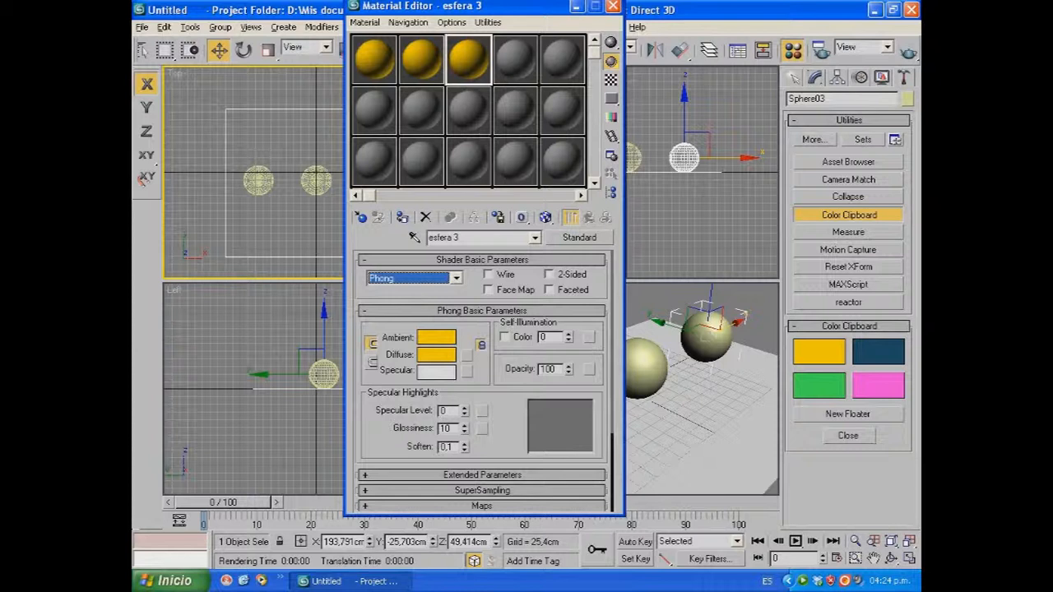
- Try assigning the esfera 1 material to the nearest sphere in the Perspective viewport, and undo the assignment
{"action": "left_click", "coordinate": [259, 123]}
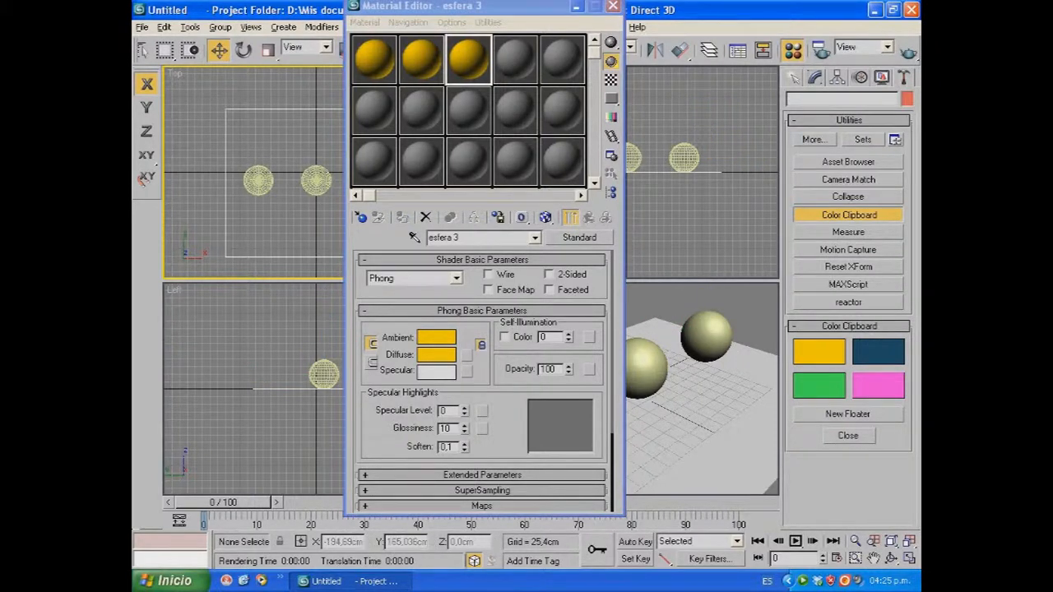
{"action": "left_click_drag", "start_coordinate": [412, 6], "coordinate": [228, 15]}
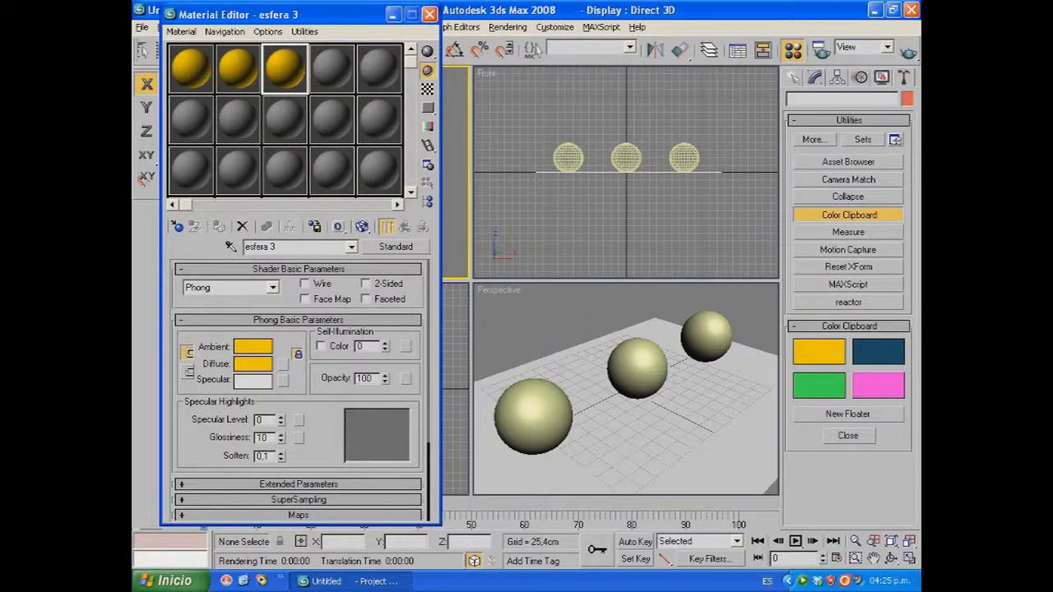
{"action": "left_click", "coordinate": [533, 415]}
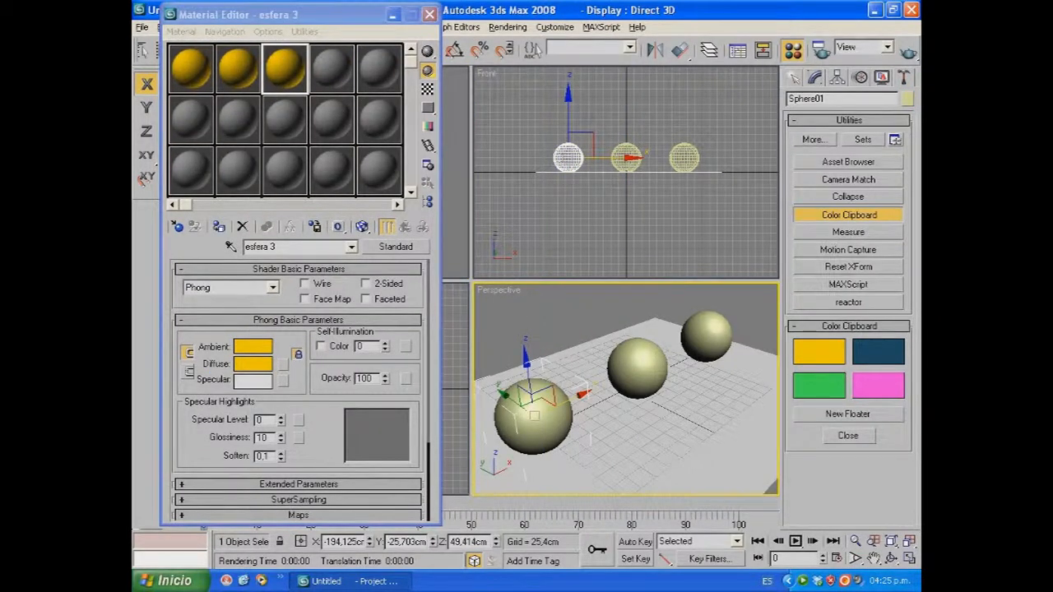
{"action": "left_click", "coordinate": [190, 68]}
{"action": "left_click", "coordinate": [219, 226]}
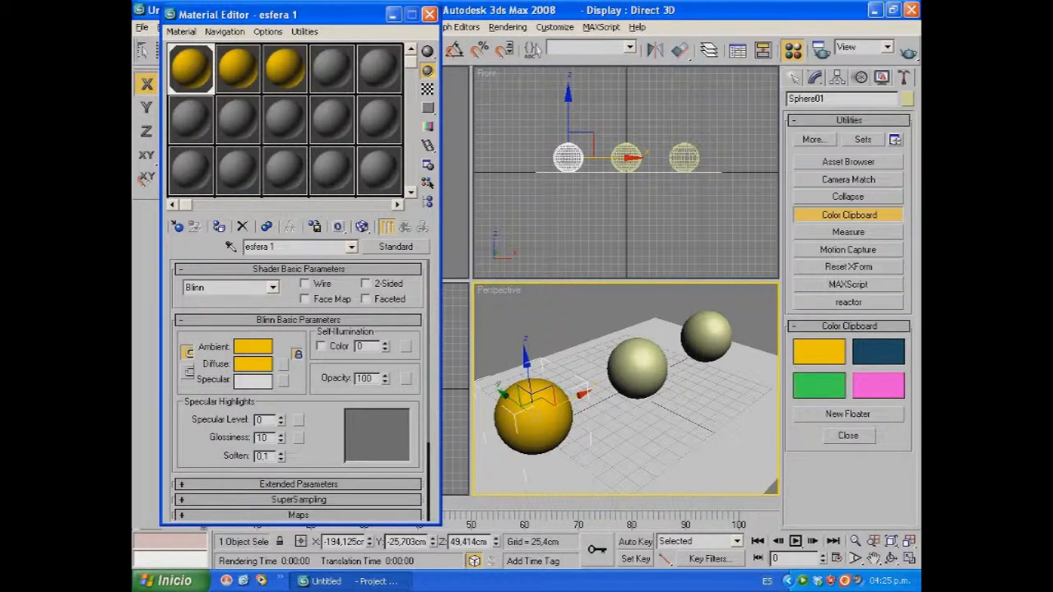
{"action": "left_click_drag", "start_coordinate": [329, 14], "coordinate": [380, 10]}
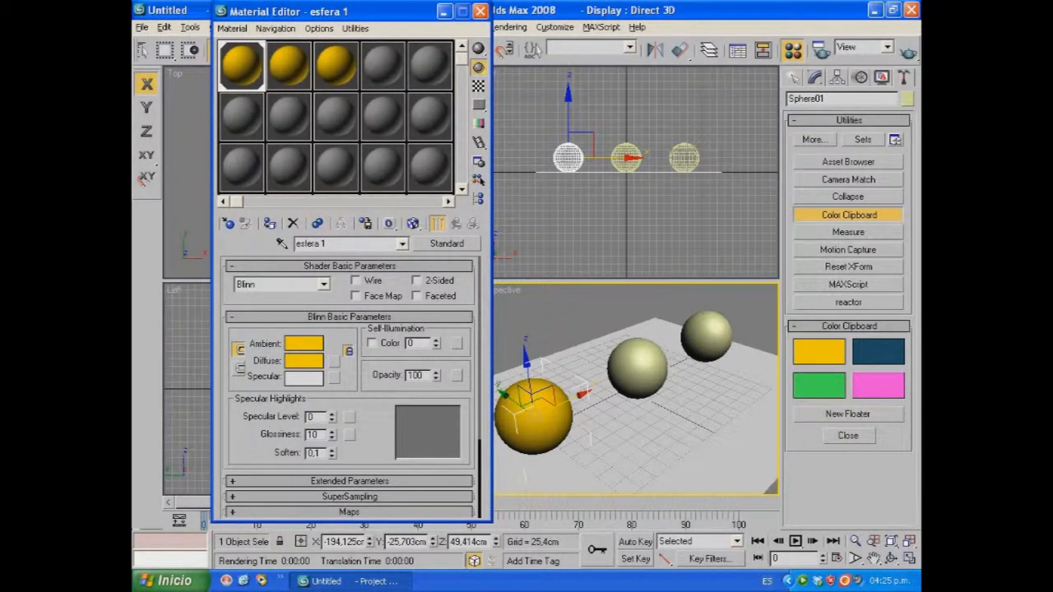
{"action": "key", "text": "ctrl+z"}
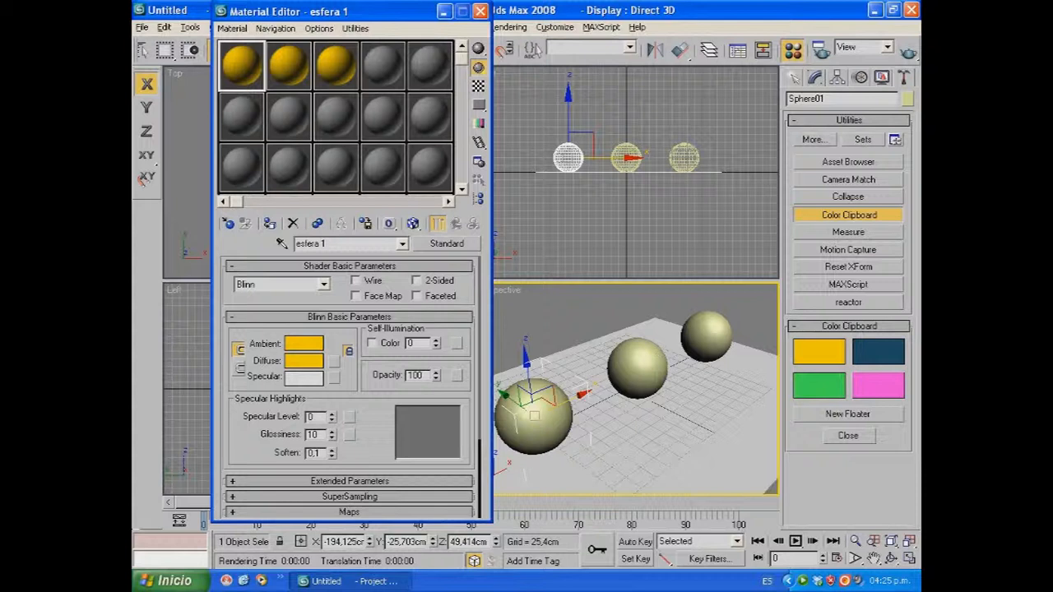
- Assign the esfera 1 material to the nearest sphere in the Perspective viewport
{"action": "left_click", "coordinate": [568, 322]}
{"action": "left_click", "coordinate": [540, 401]}
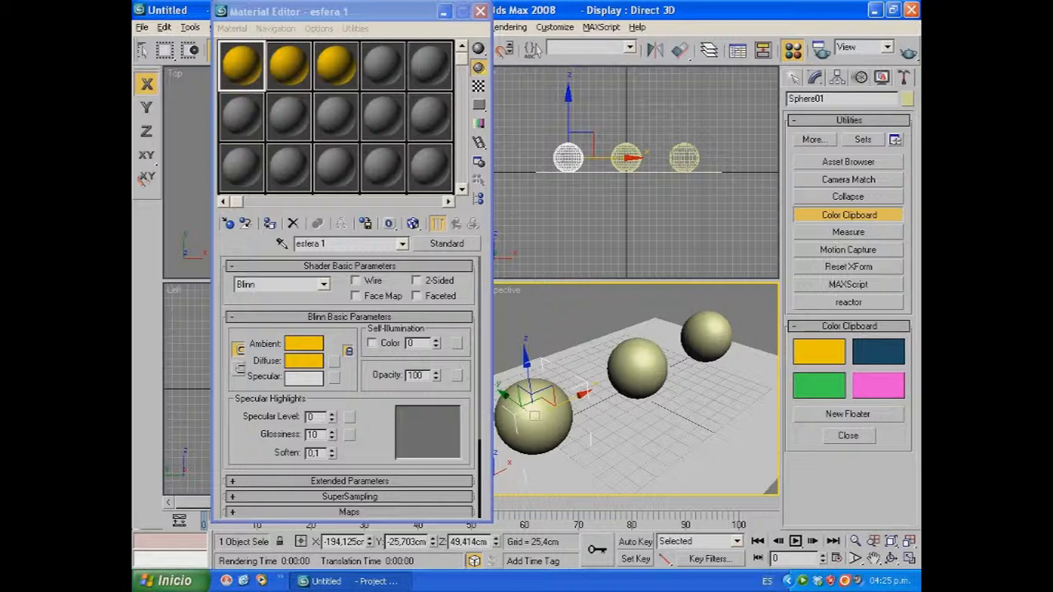
{"action": "left_click", "coordinate": [269, 223]}
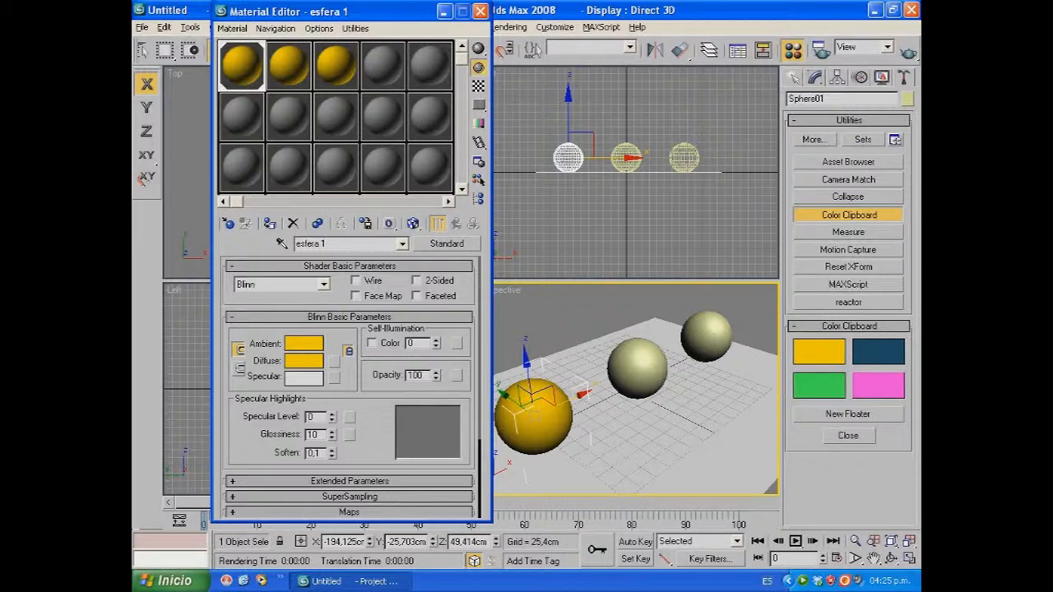
- Assign the efera 2 material to the middle sphere
{"action": "left_click", "coordinate": [637, 374]}
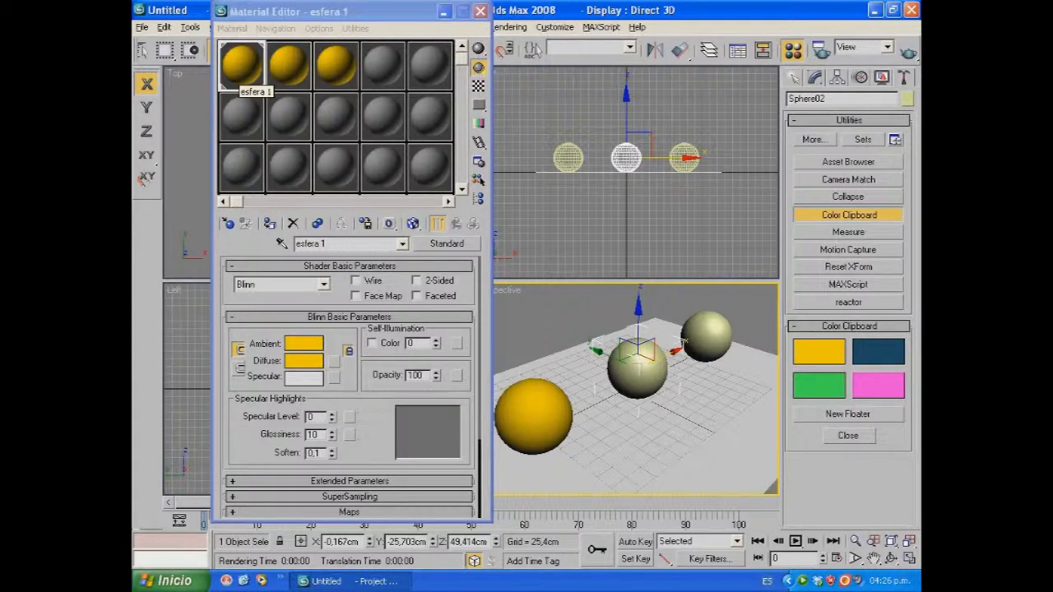
{"action": "left_click", "coordinate": [288, 64]}
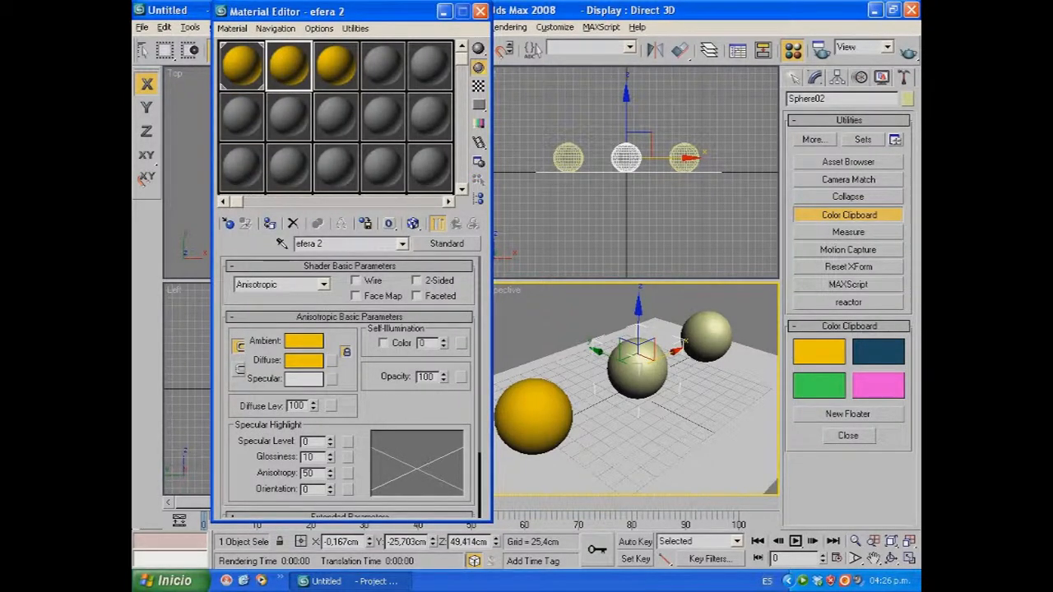
{"action": "left_click", "coordinate": [317, 223]}
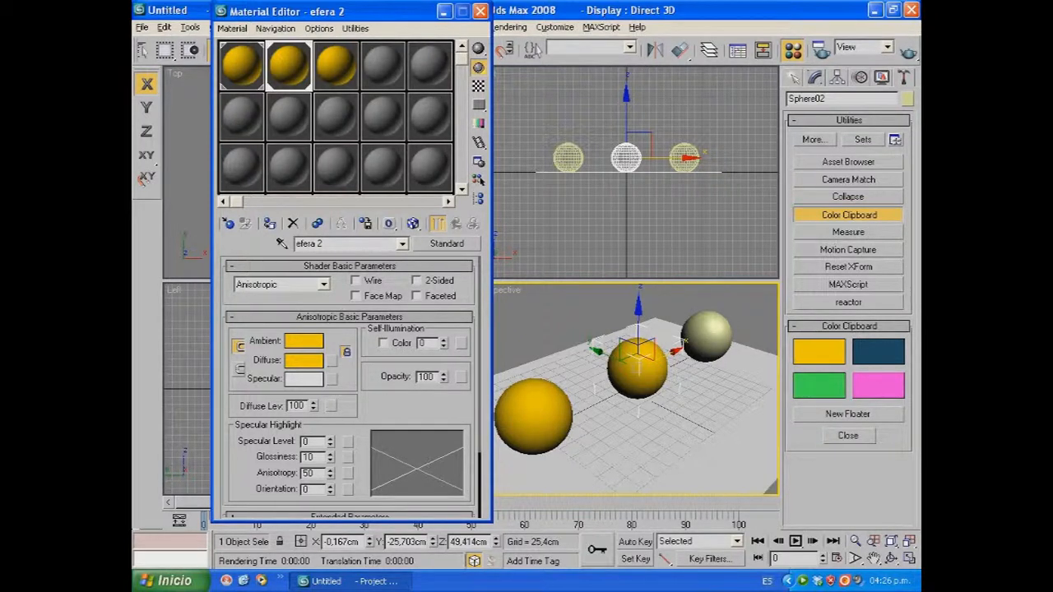
- Assign the esfera 3 material to the farthest sphere and clear the selection
{"action": "left_click", "coordinate": [706, 337]}
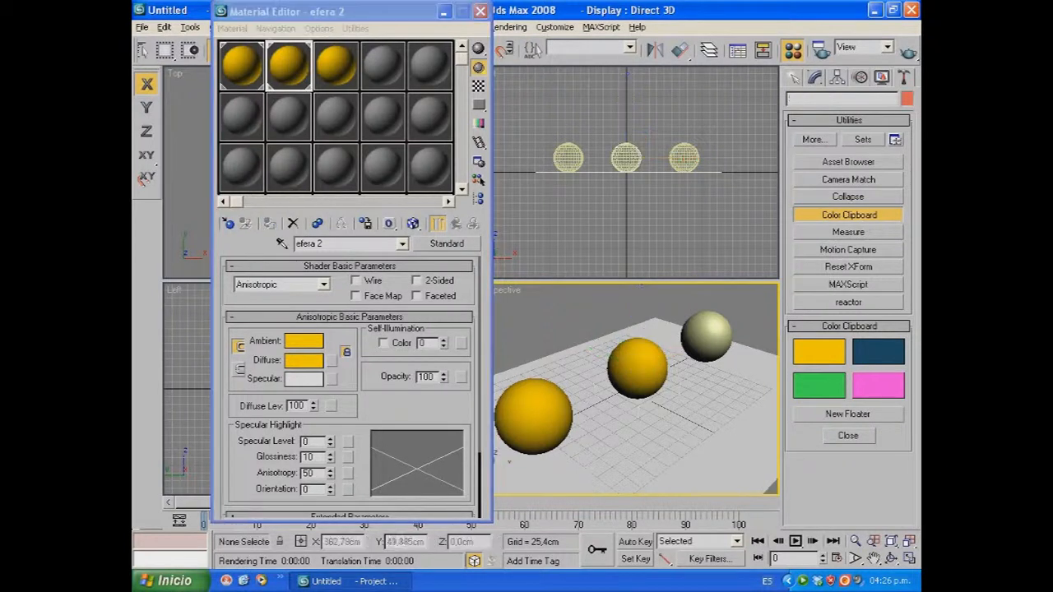
{"action": "left_click", "coordinate": [336, 66]}
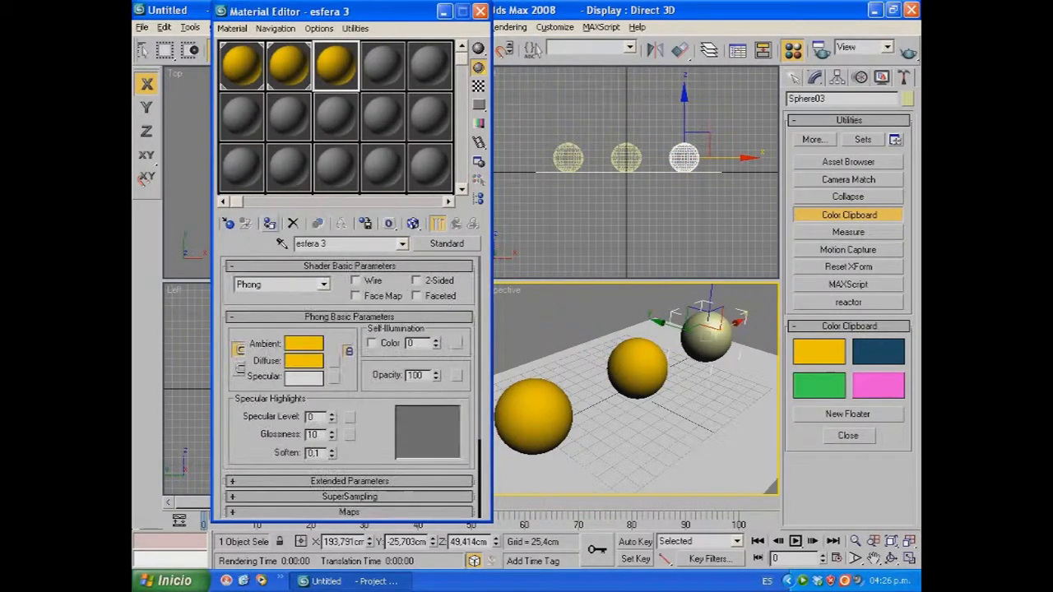
{"action": "left_click", "coordinate": [269, 223]}
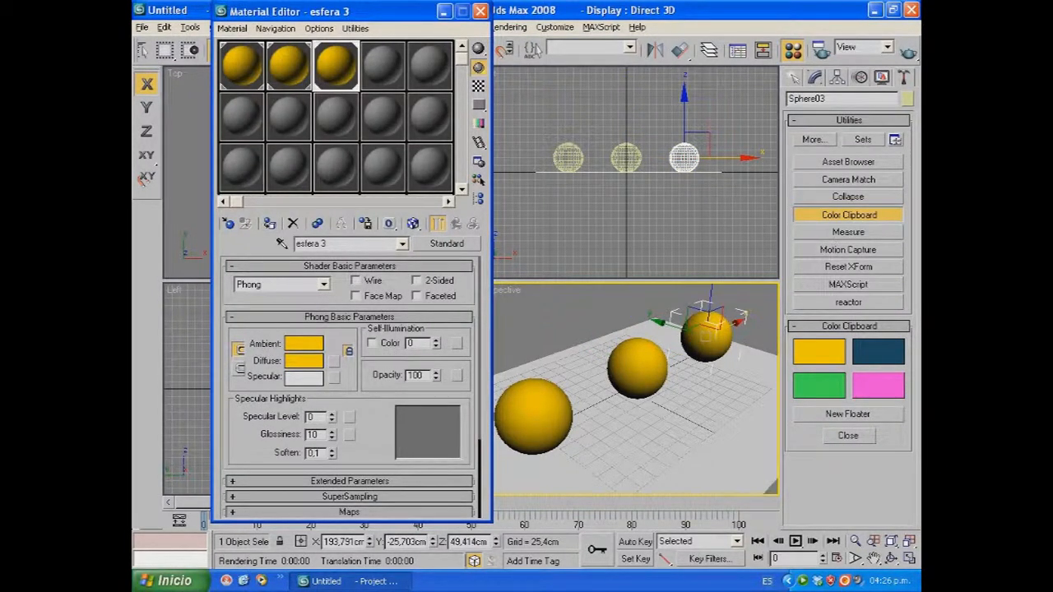
{"action": "left_click", "coordinate": [510, 460]}
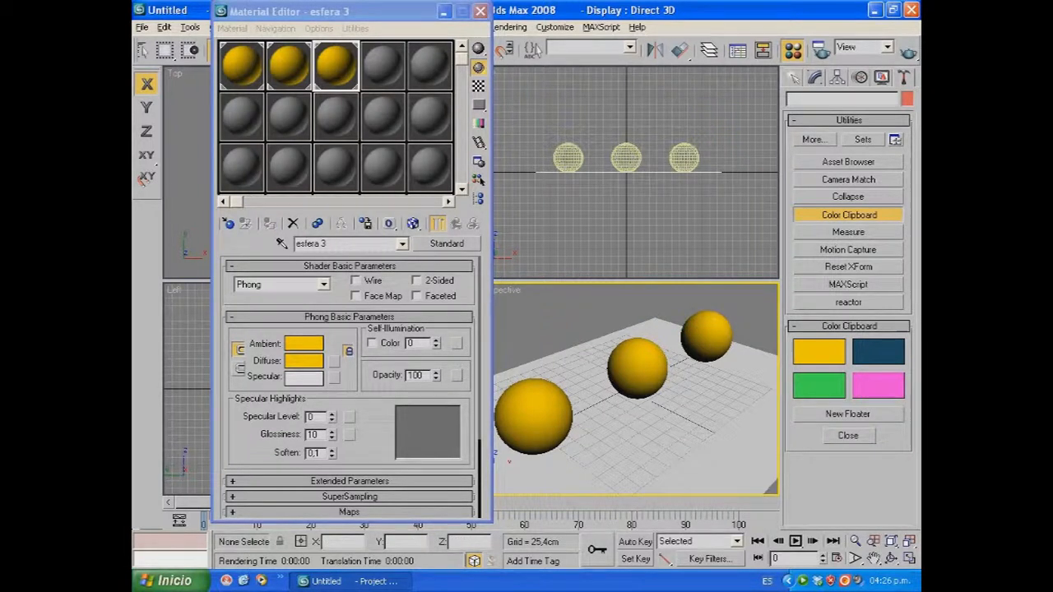
- Compare the sample slot corner markers of the unused fourth material and esfera 1 while selecting the farthest and middle spheres
{"action": "left_click", "coordinate": [382, 66]}
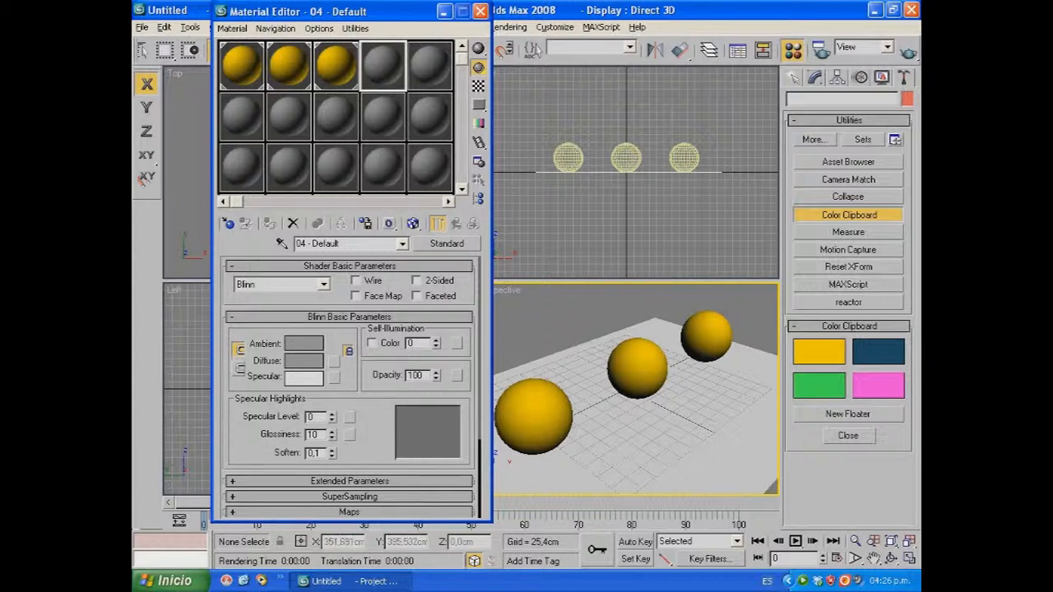
{"action": "left_click", "coordinate": [707, 335]}
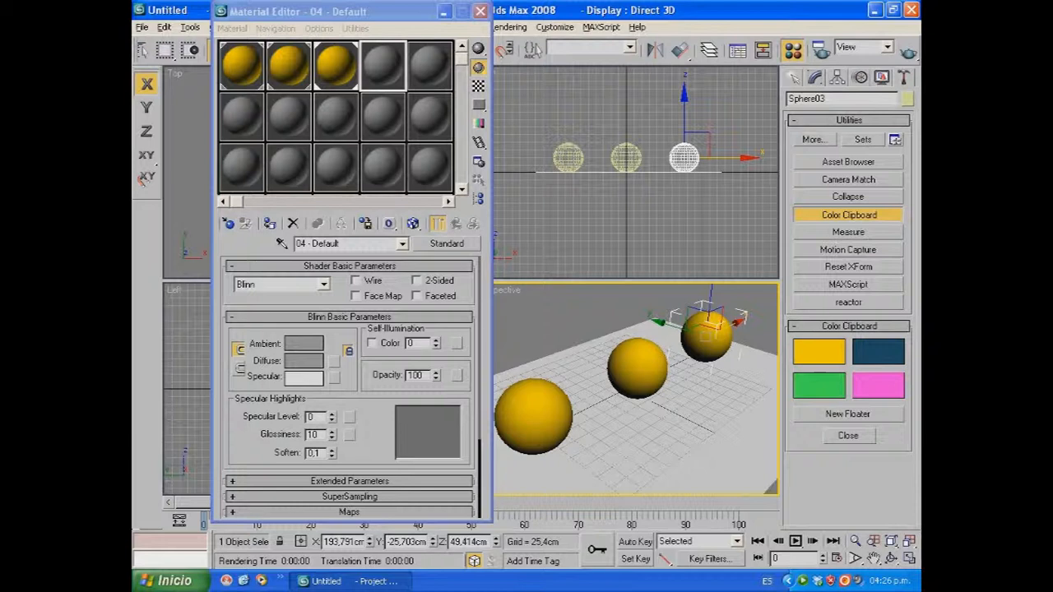
{"action": "left_click", "coordinate": [242, 66]}
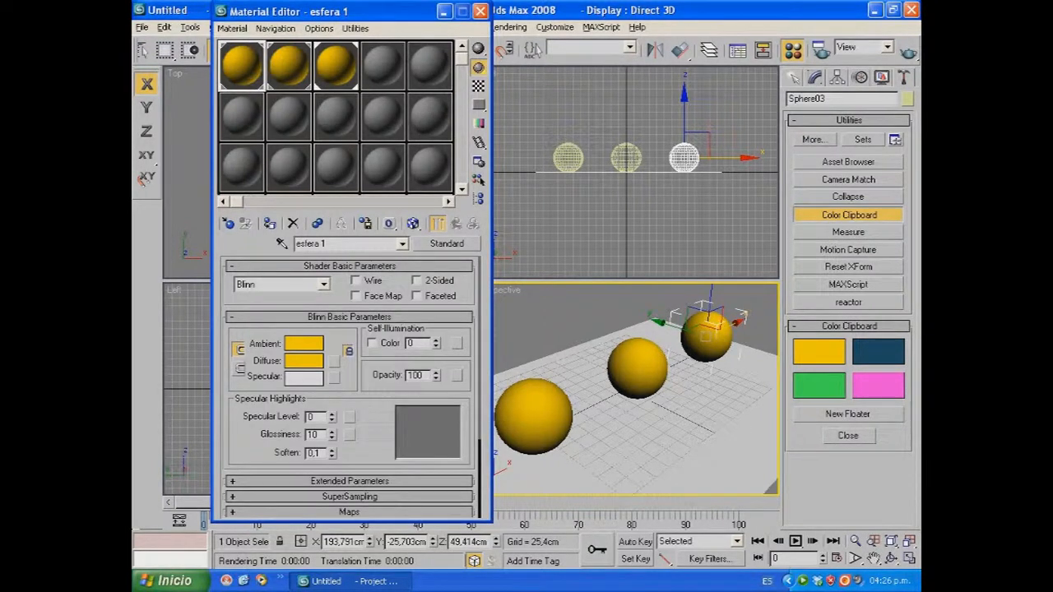
{"action": "left_click", "coordinate": [637, 368]}
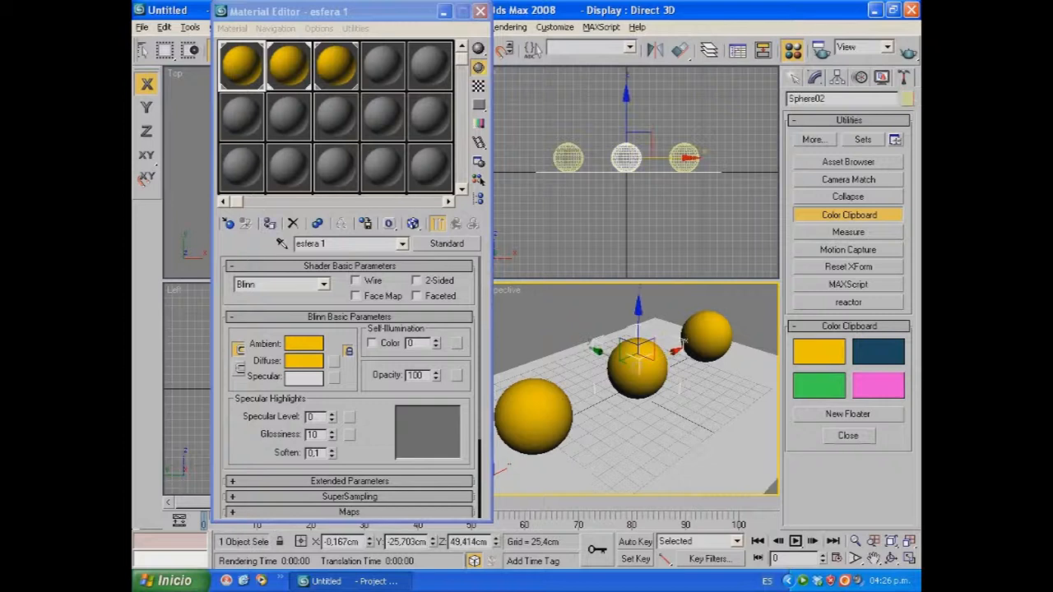
- Move the middle and farthest spheres along X toward the nearest one, minimize the Material Editor and select the middle sphere
{"action": "left_click_drag", "start_coordinate": [675, 352], "coordinate": [662, 357]}
{"action": "left_click", "coordinate": [683, 157]}
{"action": "left_click_drag", "start_coordinate": [683, 157], "coordinate": [666, 156]}
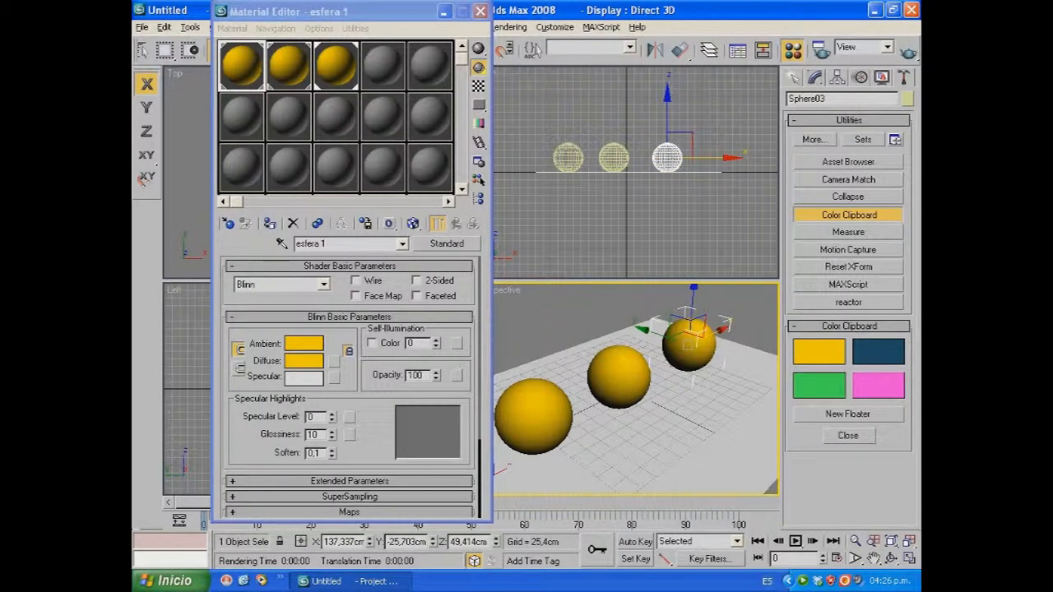
{"action": "left_click", "coordinate": [444, 11]}
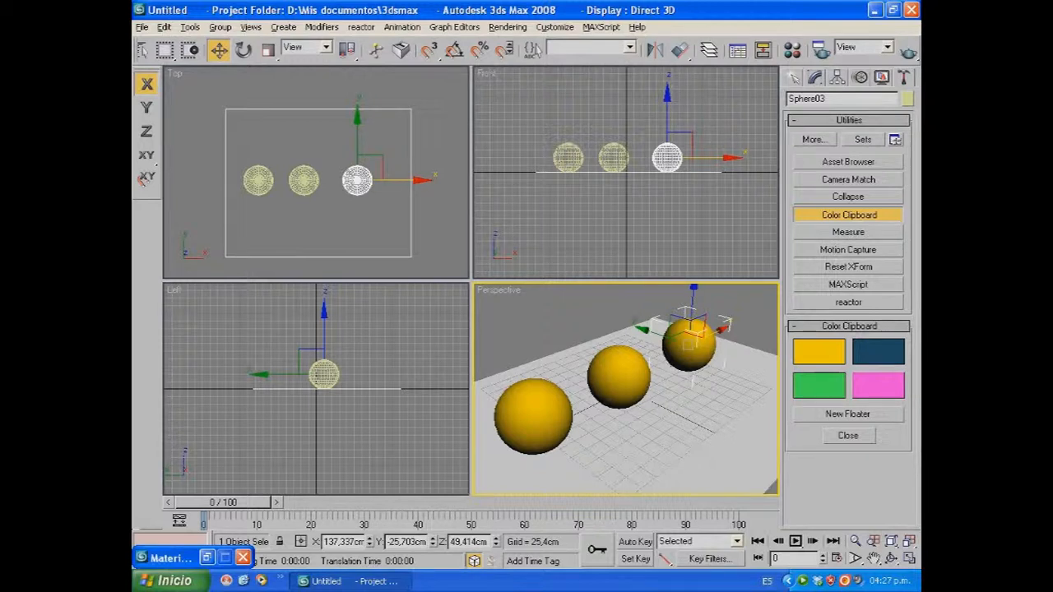
{"action": "left_click", "coordinate": [619, 380]}
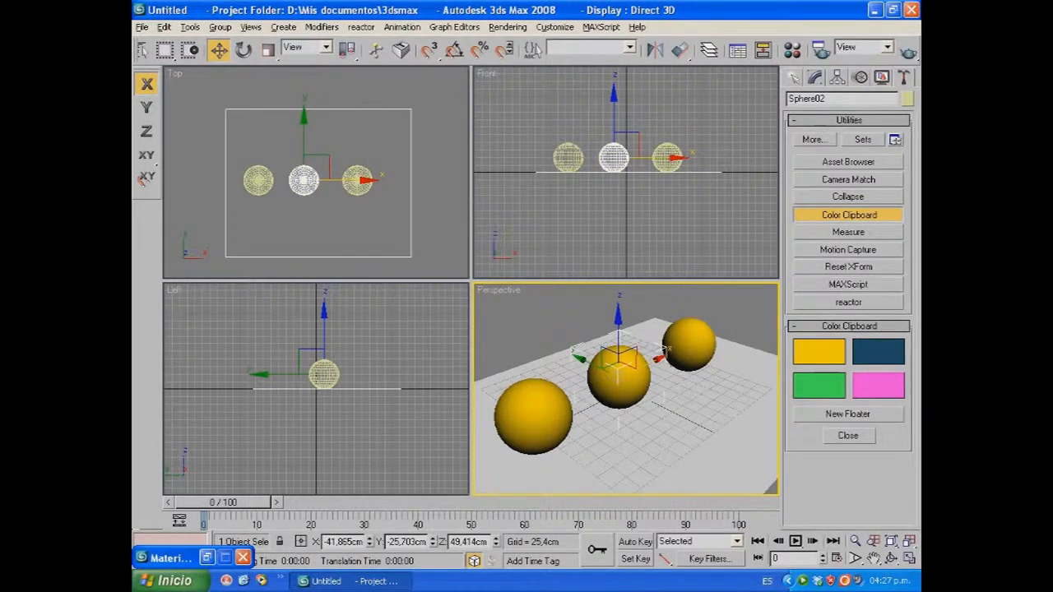
- Create a standard Omni light in the Front viewport, high above the plane and beyond its +X end
{"action": "right_click", "coordinate": [658, 209]}
{"action": "left_click", "coordinate": [794, 77]}
{"action": "left_click", "coordinate": [835, 102]}
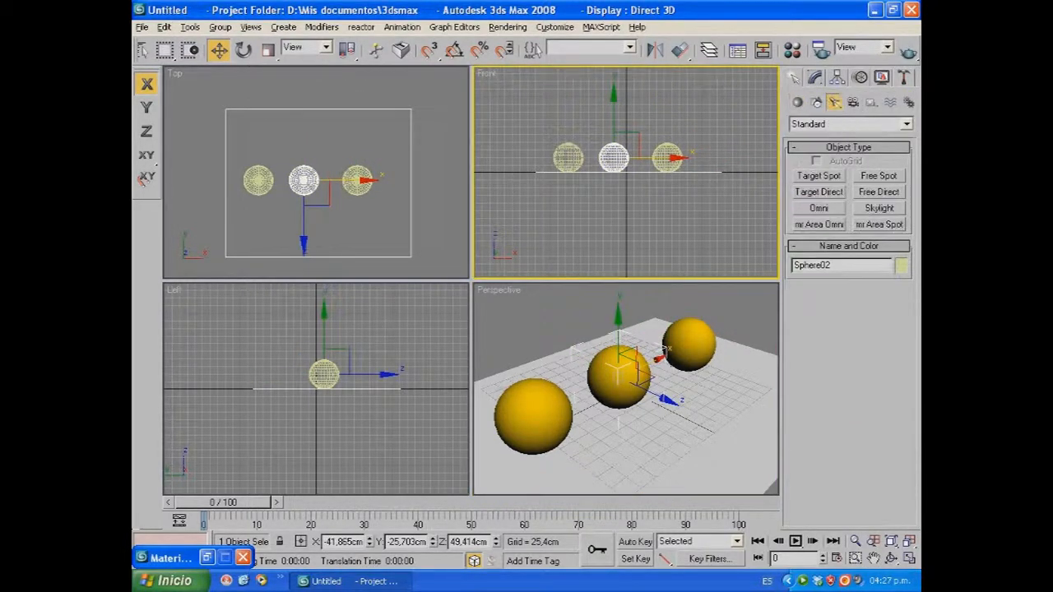
{"action": "middle_click_drag", "start_coordinate": [650, 144], "coordinate": [621, 199]}
{"action": "scroll", "coordinate": [621, 199], "scroll_direction": "down", "scroll_amount": 5}
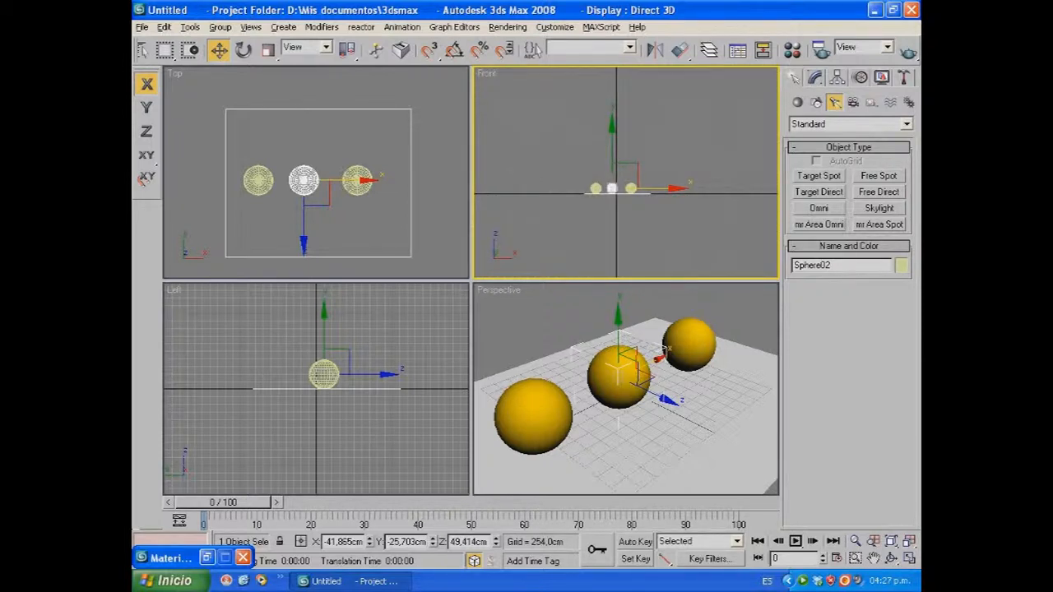
{"action": "left_click", "coordinate": [818, 208]}
{"action": "left_click", "coordinate": [715, 103]}
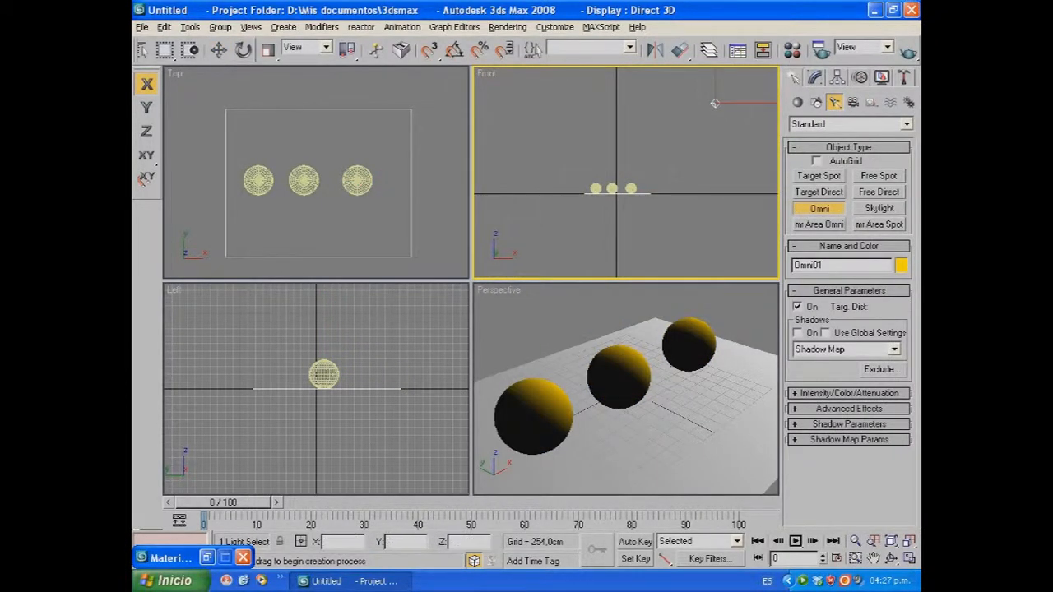
- Move the Omni light in the Top viewport to about X 401 cm, Y -766 cm, in front of the plane
{"action": "key", "text": "w"}
{"action": "right_click", "coordinate": [304, 173]}
{"action": "scroll", "coordinate": [304, 173], "scroll_direction": "down", "scroll_amount": 5}
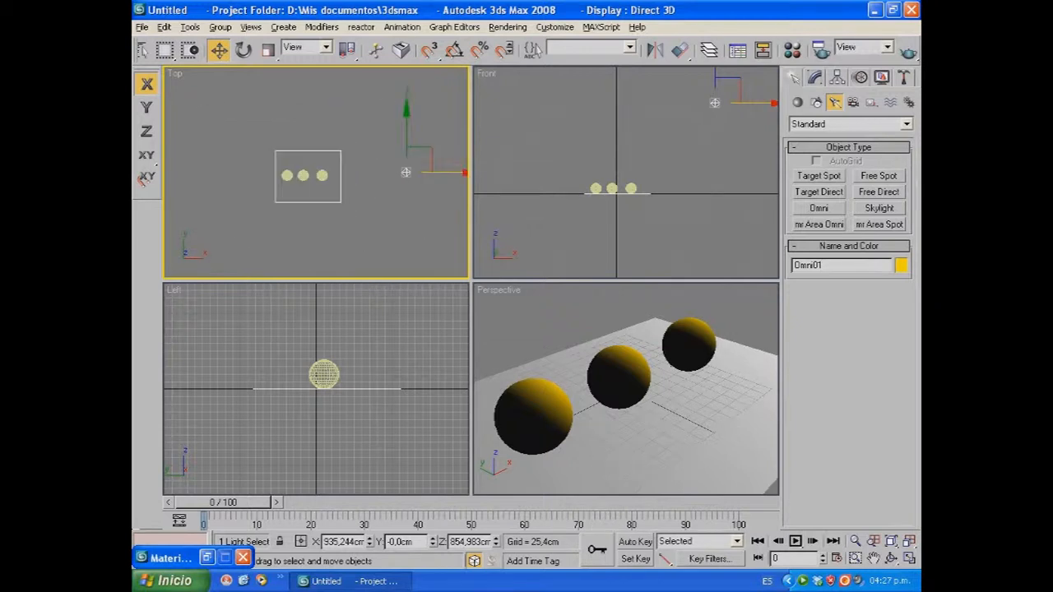
{"action": "left_click_drag", "start_coordinate": [418, 160], "coordinate": [363, 241]}
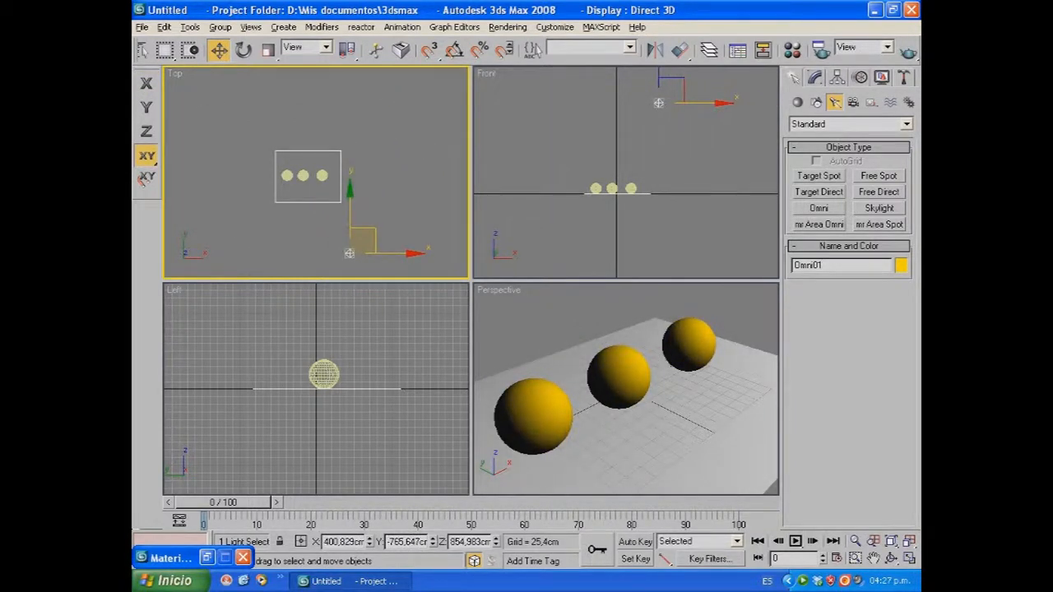
- Turn on shadows for the Omni light and set the shadow type to mental ray Shadow Map
{"action": "left_click", "coordinate": [814, 77]}
{"action": "left_click", "coordinate": [797, 403]}
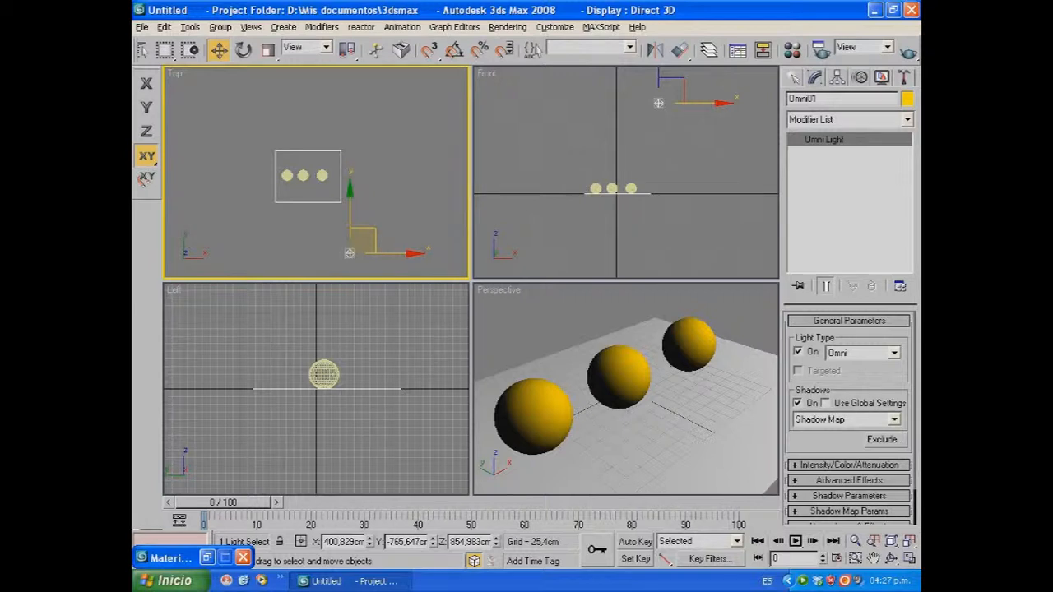
{"action": "left_click", "coordinate": [848, 419]}
{"action": "left_click", "coordinate": [839, 442]}
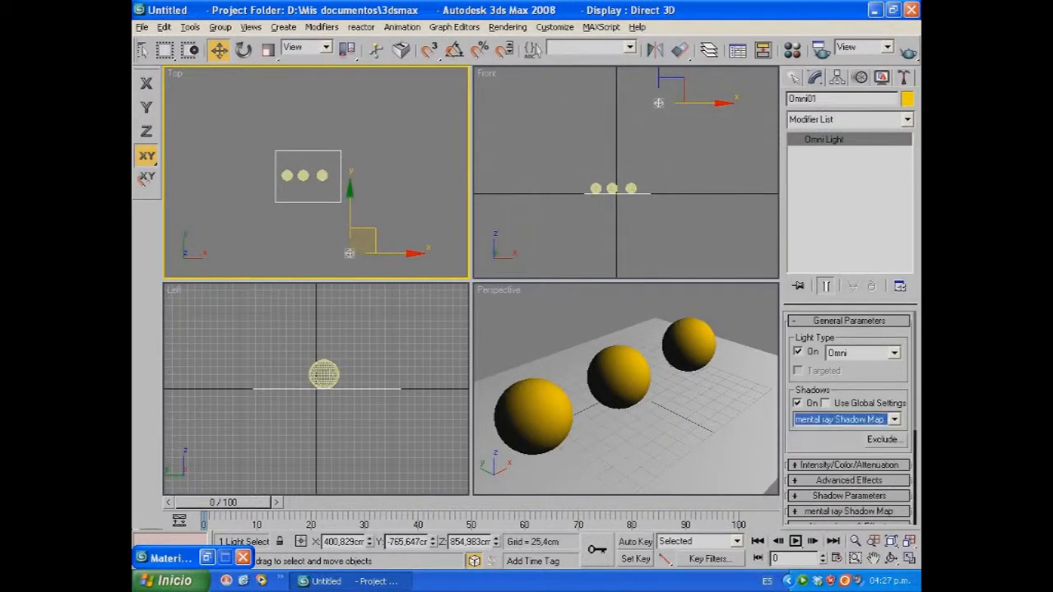
- Set the Omni light's object shadow density to 0,7 in its Shadow Parameters
{"action": "scroll", "coordinate": [848, 418], "scroll_direction": "down", "scroll_amount": 3}
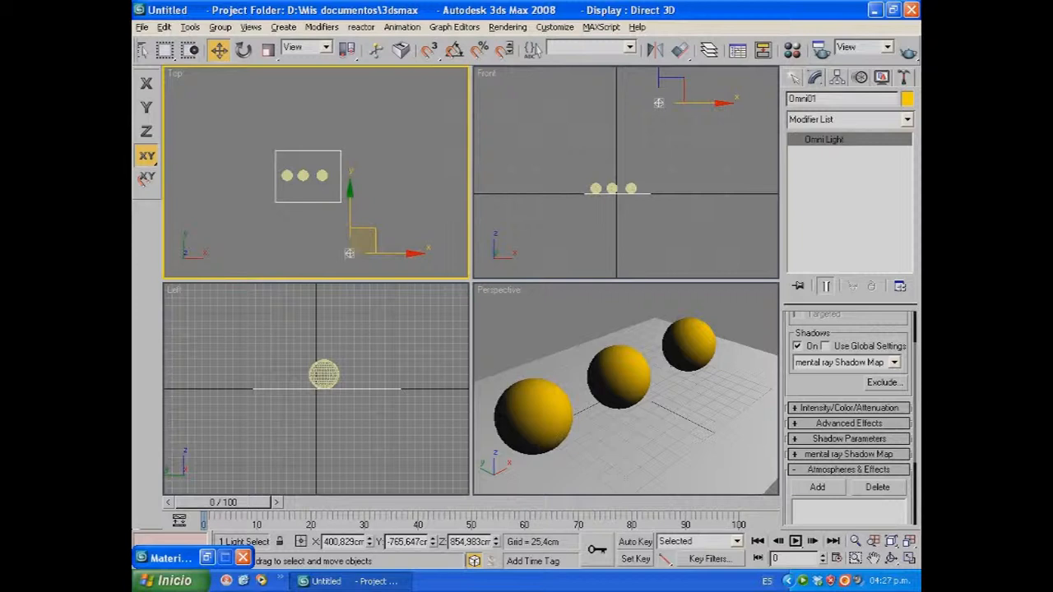
{"action": "left_click", "coordinate": [849, 407]}
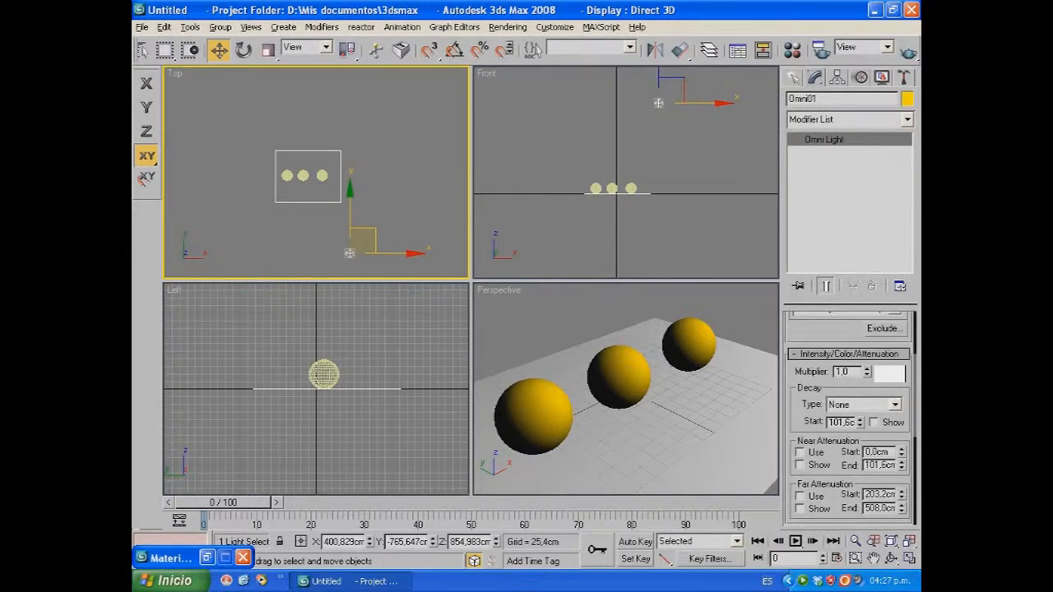
{"action": "scroll", "coordinate": [851, 418], "scroll_direction": "down", "scroll_amount": 6}
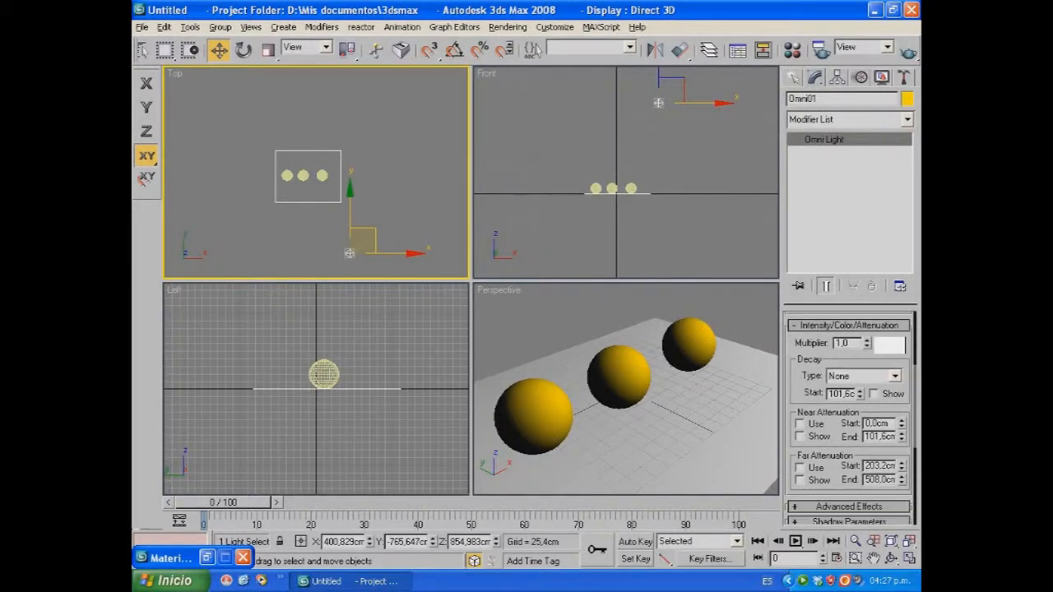
{"action": "left_click", "coordinate": [849, 389]}
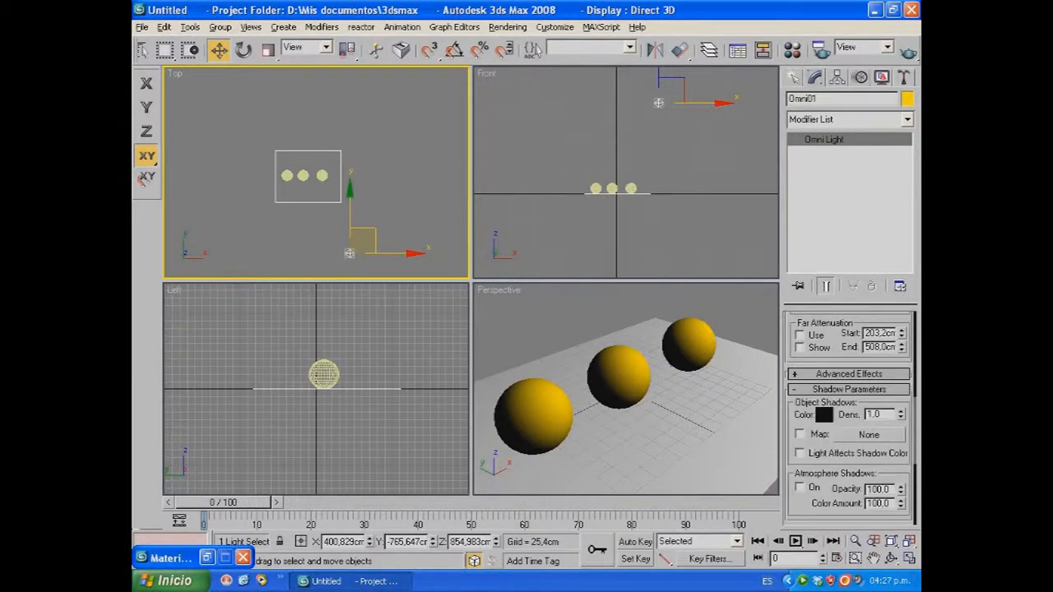
{"action": "double_click", "coordinate": [879, 414]}
{"action": "type", "text": "0,74"}
{"action": "key", "text": "BackSpace"}
- Render the Perspective view to check the spheres' lighting and shadows, and close the rendered frame
{"action": "right_click", "coordinate": [625, 461]}
{"action": "key", "text": "shift+q"}
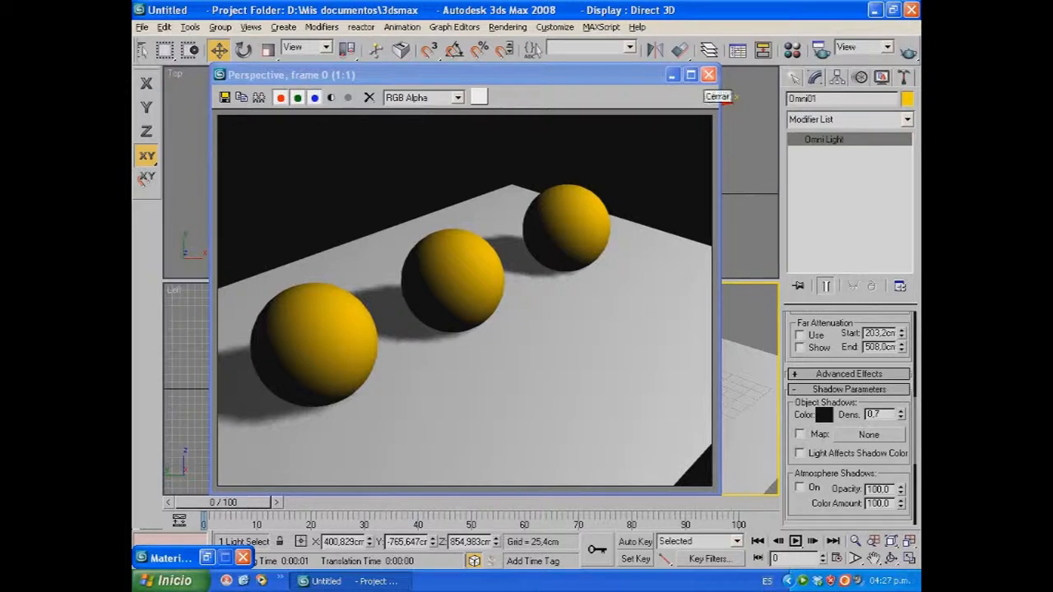
{"action": "left_click", "coordinate": [710, 75]}
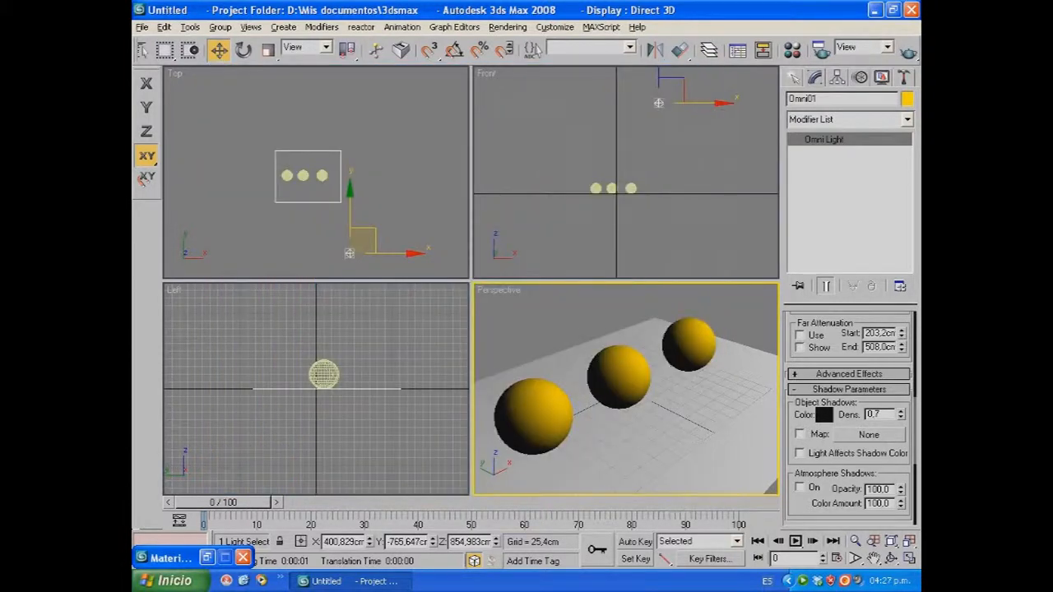
- Enable Wire on the esfera 1 material in the Material Editor and check its magnified sample
{"action": "left_click", "coordinate": [793, 49]}
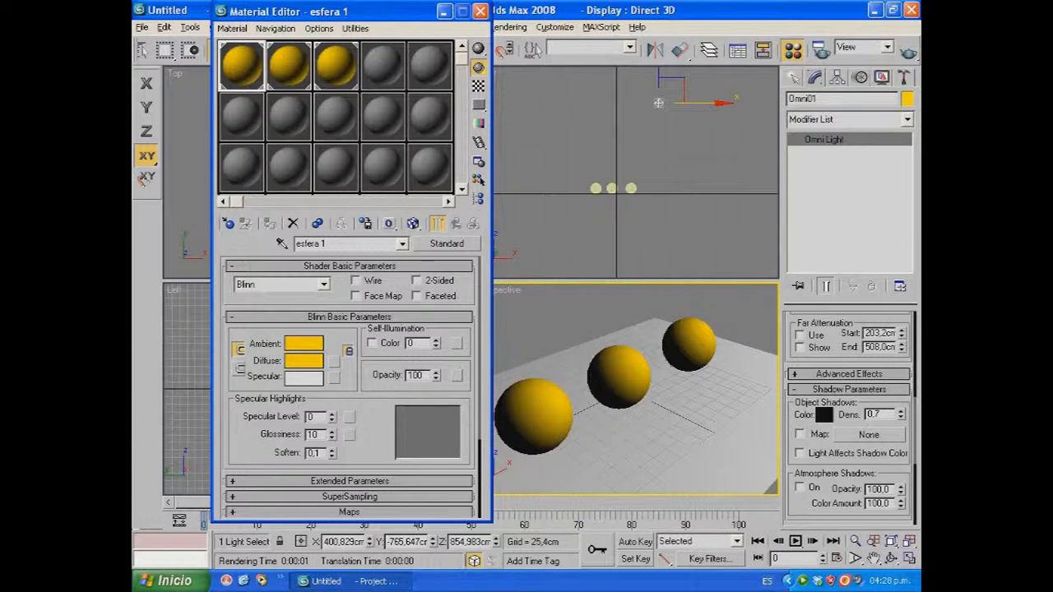
{"action": "left_click", "coordinate": [355, 281]}
{"action": "double_click", "coordinate": [242, 66]}
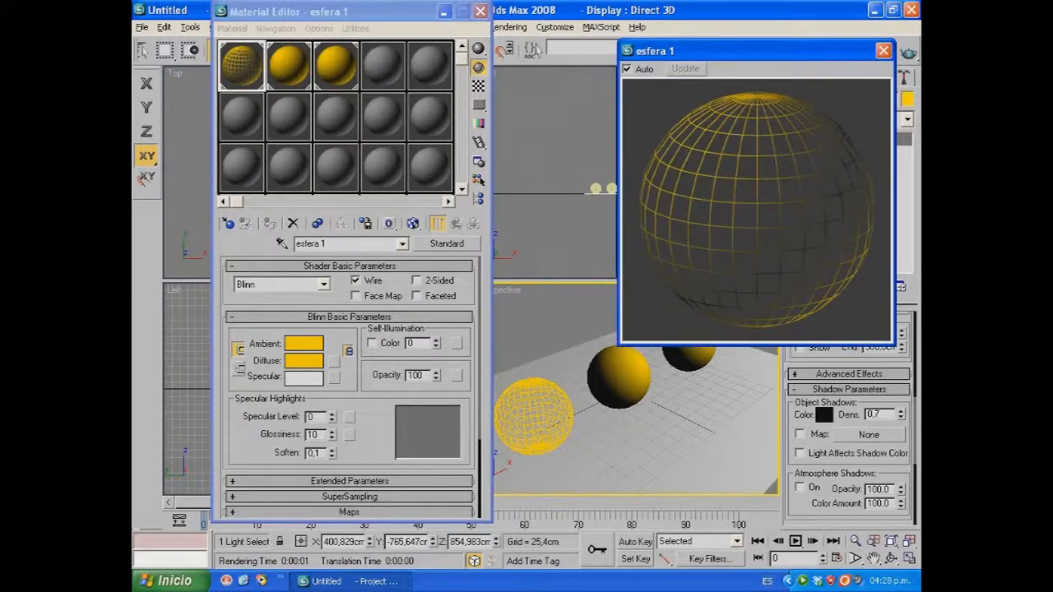
{"action": "left_click_drag", "start_coordinate": [724, 51], "coordinate": [670, 41]}
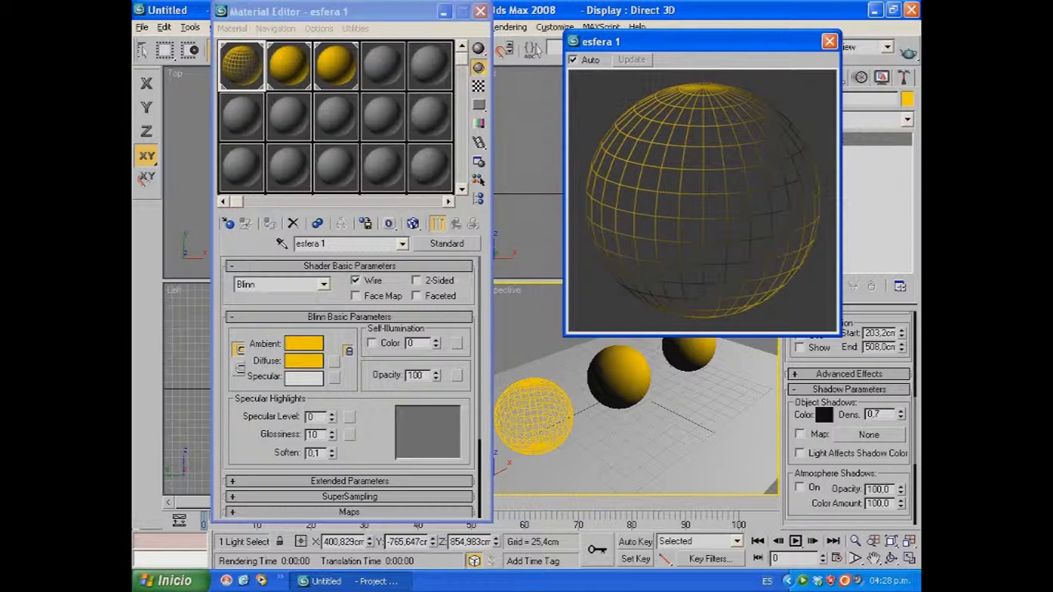
{"action": "left_click", "coordinate": [830, 41]}
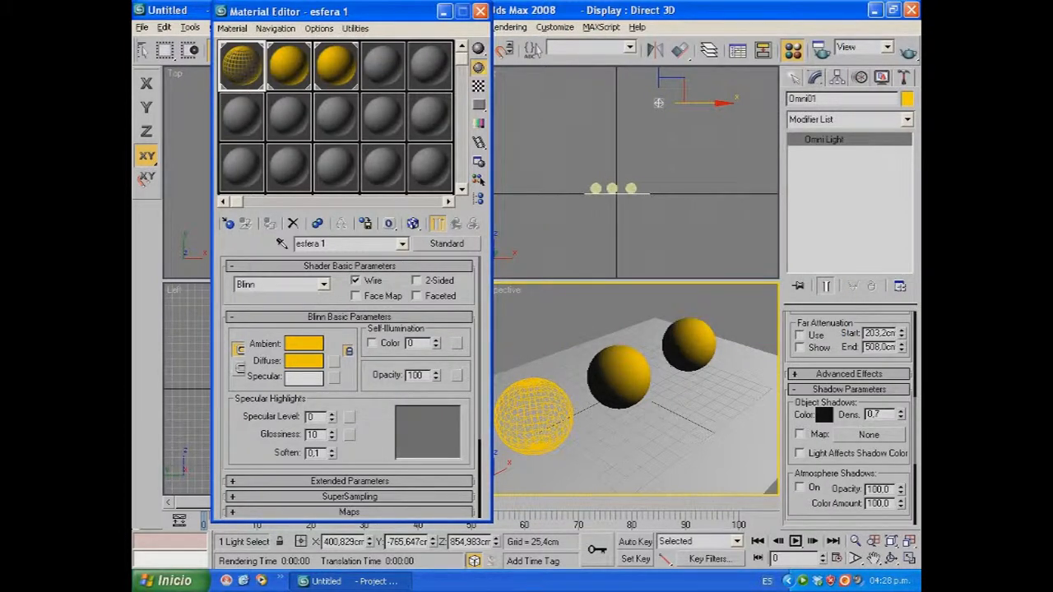
- Examine the wireframe look of esfera 1 in a smaller magnified sample beside the Perspective view, and close the sample
{"action": "double_click", "coordinate": [242, 66]}
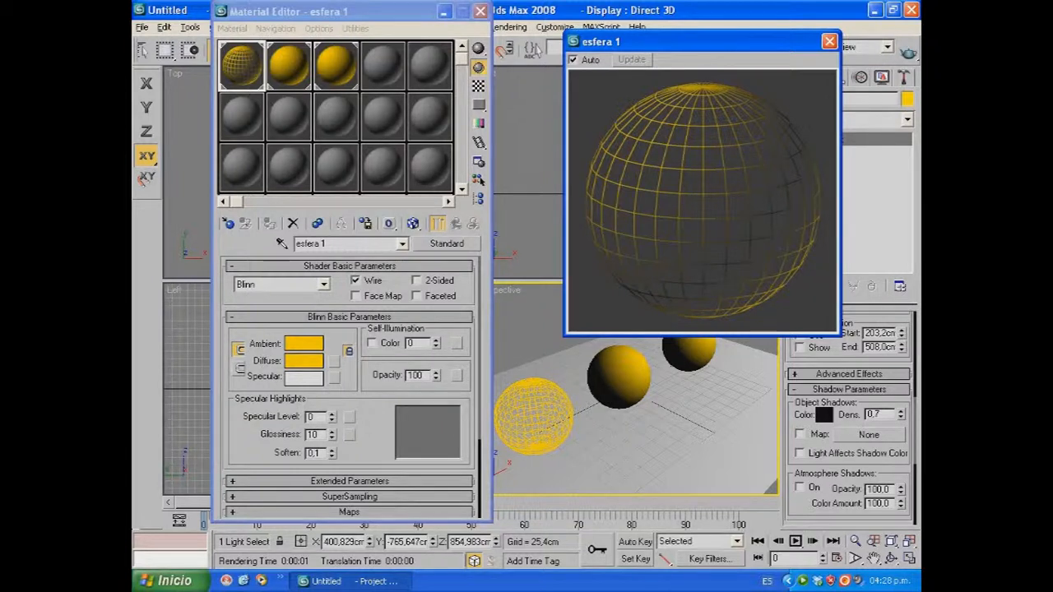
{"action": "left_click_drag", "start_coordinate": [565, 336], "coordinate": [585, 313]}
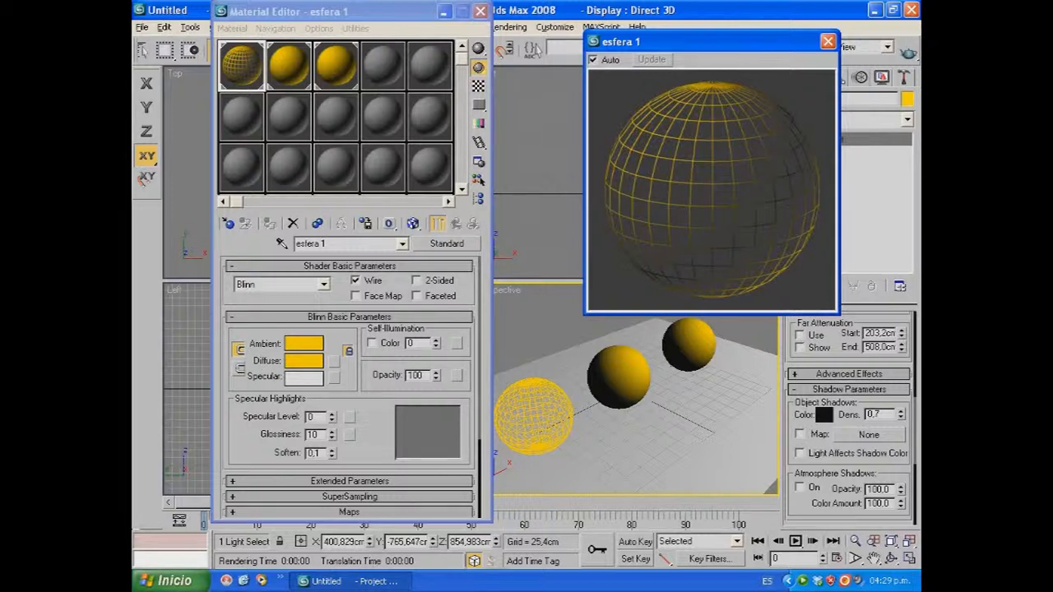
{"action": "left_click_drag", "start_coordinate": [658, 41], "coordinate": [619, 41]}
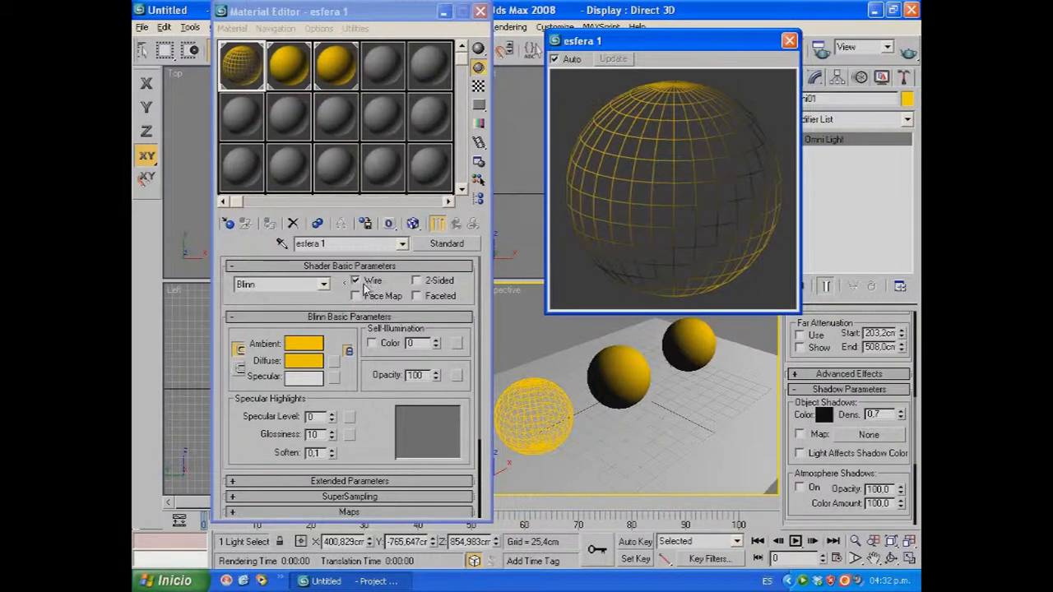
{"action": "middle_click_drag", "start_coordinate": [576, 426], "coordinate": [603, 417]}
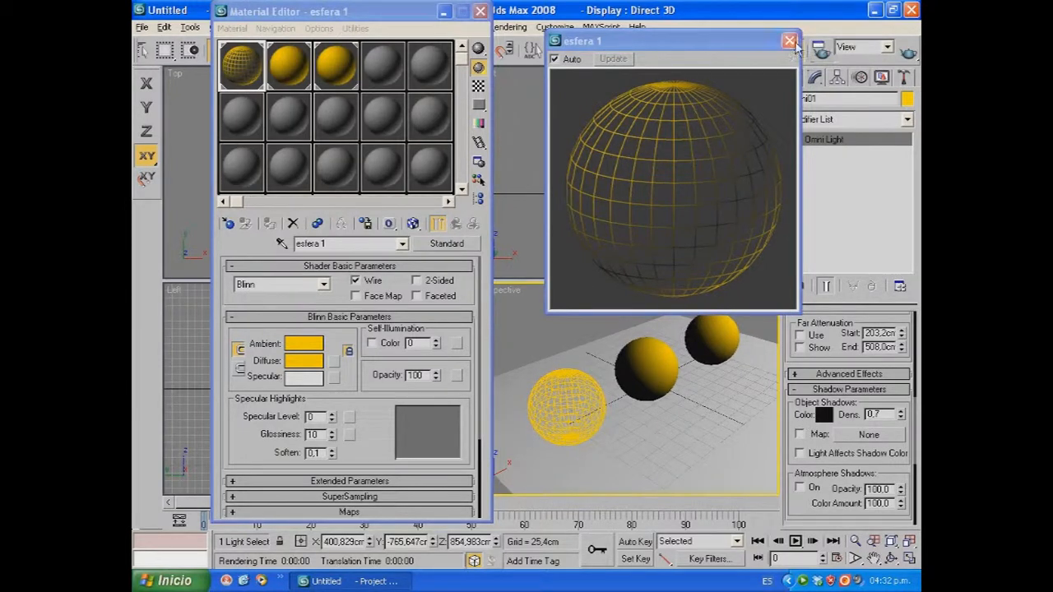
{"action": "left_click", "coordinate": [790, 41]}
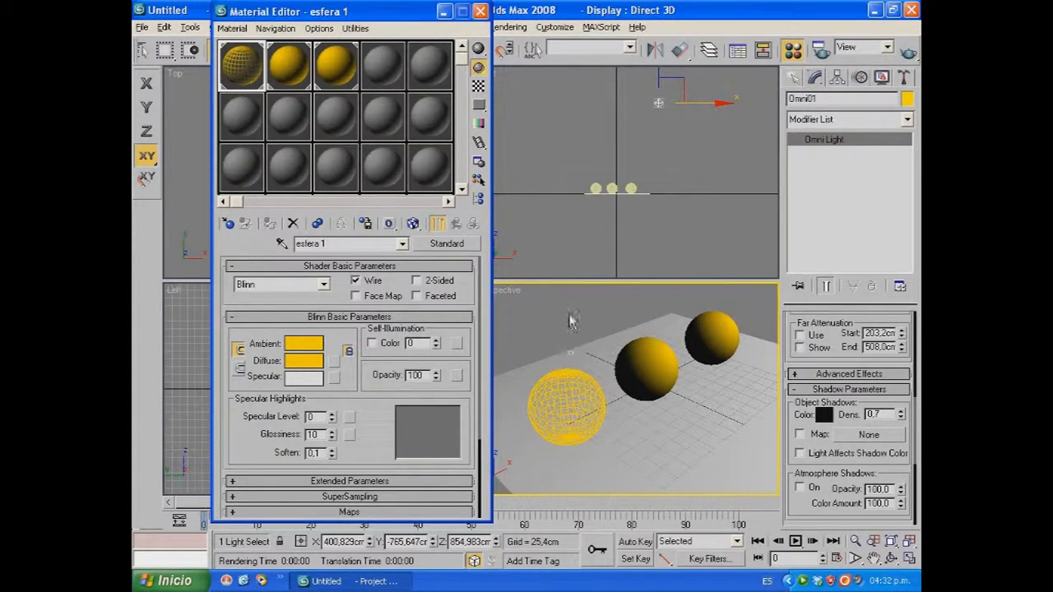
- Maximize the Perspective viewport with the Material Editor minimized, render the wire sphere and its shadow, and close the frame
{"action": "left_click_drag", "start_coordinate": [415, 16], "coordinate": [381, 13]}
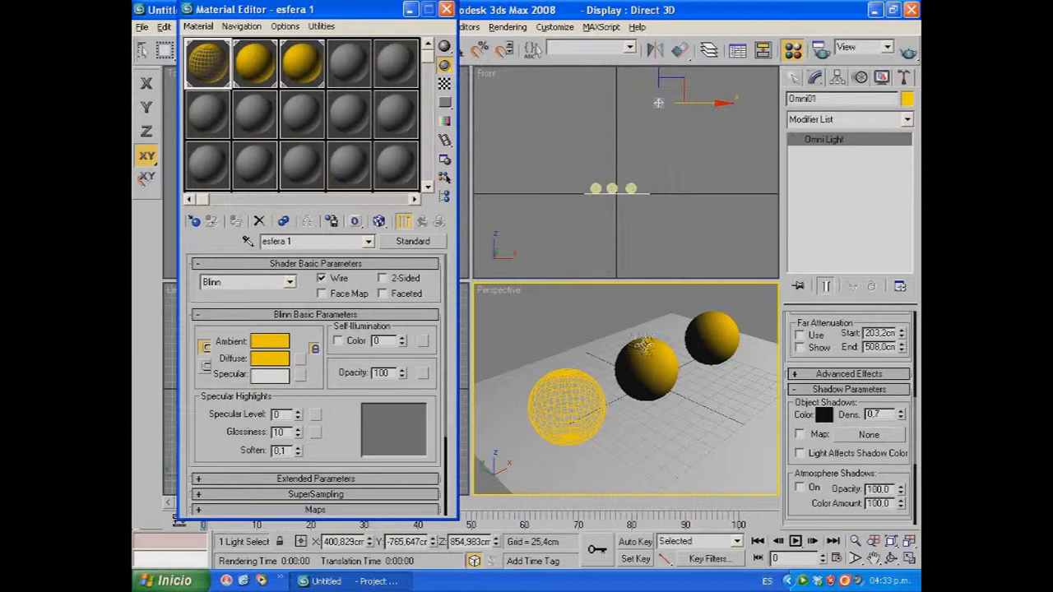
{"action": "left_click", "coordinate": [910, 559]}
{"action": "scroll", "coordinate": [686, 357], "scroll_direction": "down", "scroll_amount": 3}
{"action": "middle_click_drag", "start_coordinate": [671, 352], "coordinate": [548, 249]}
{"action": "left_click", "coordinate": [413, 13]}
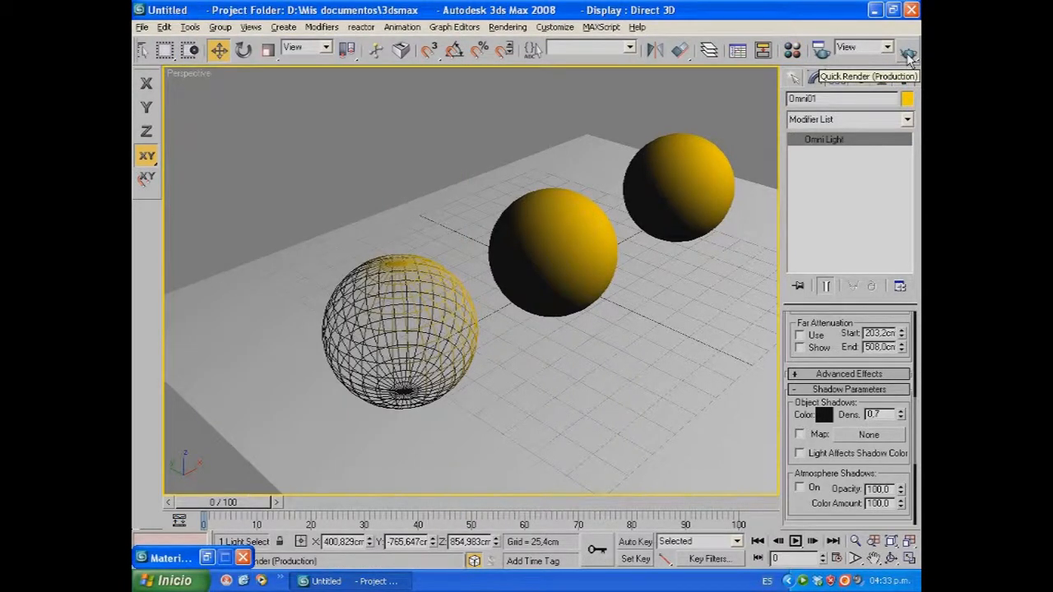
{"action": "middle_click_drag", "start_coordinate": [634, 237], "coordinate": [630, 228]}
{"action": "key", "text": "shift+q"}
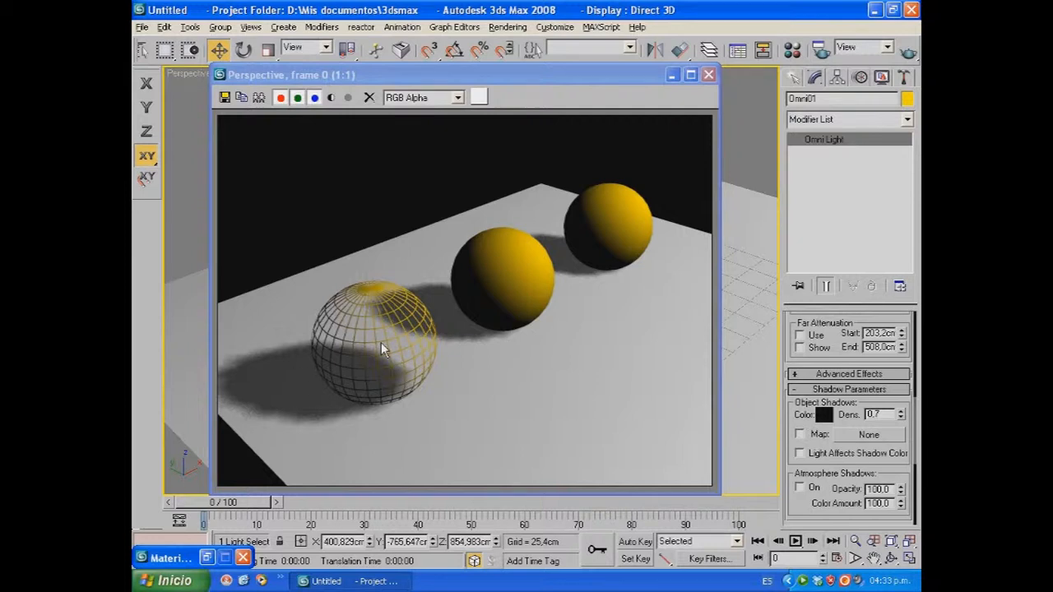
{"action": "left_click", "coordinate": [708, 76]}
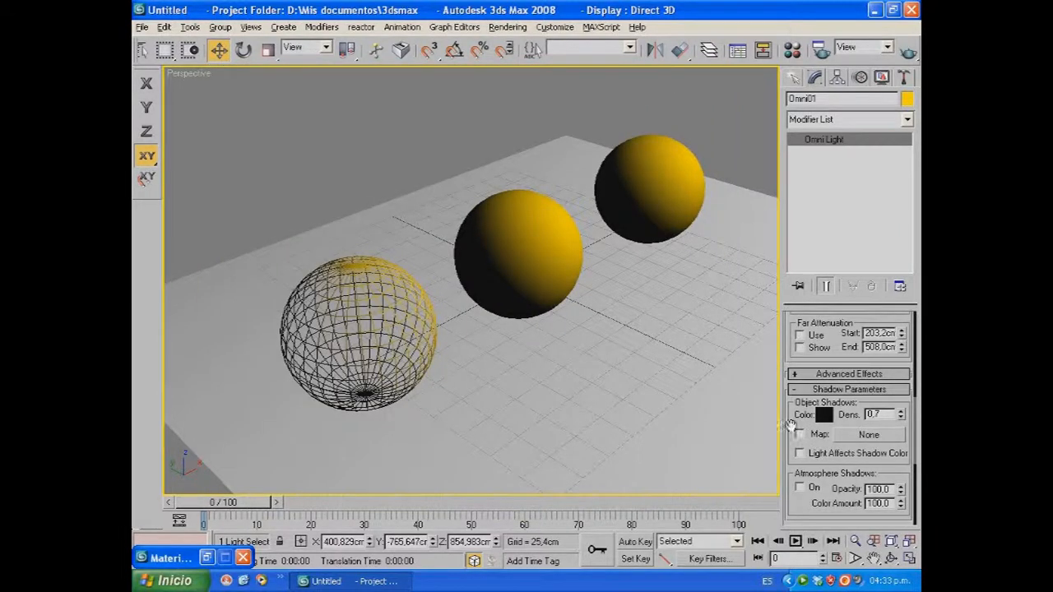
- Enable Transparent Shadows in the Omni light's mental ray Shadow Map settings
{"action": "left_click_drag", "start_coordinate": [791, 424], "coordinate": [816, 272]}
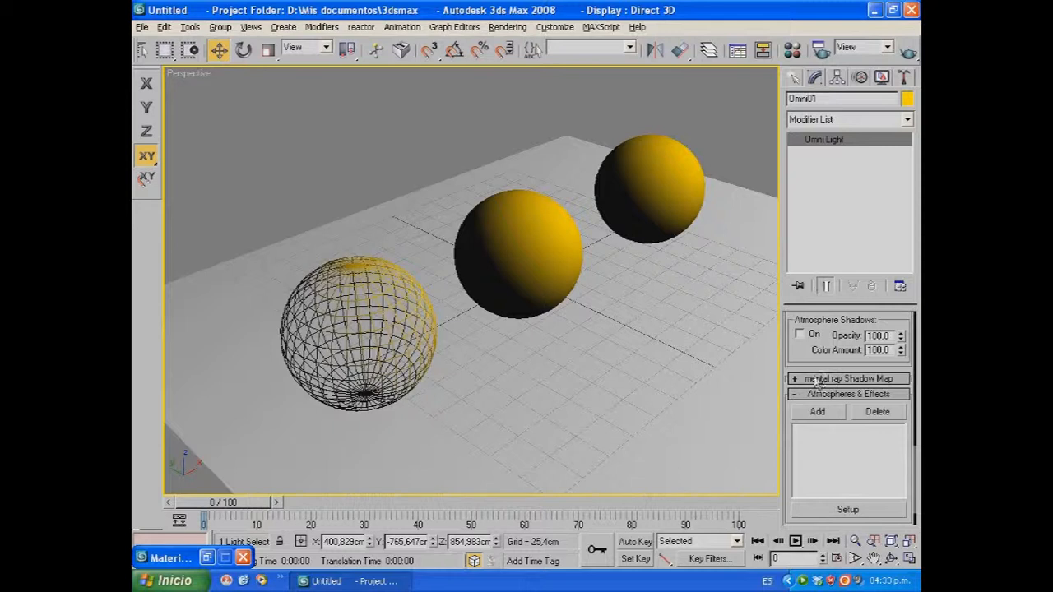
{"action": "left_click_drag", "start_coordinate": [798, 362], "coordinate": [793, 424]}
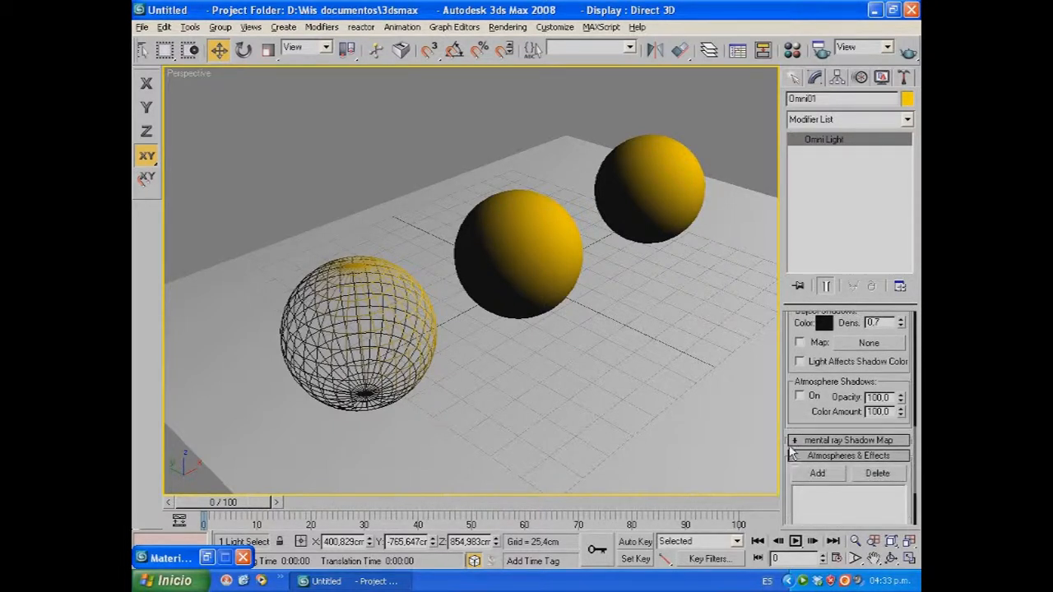
{"action": "left_click", "coordinate": [793, 441]}
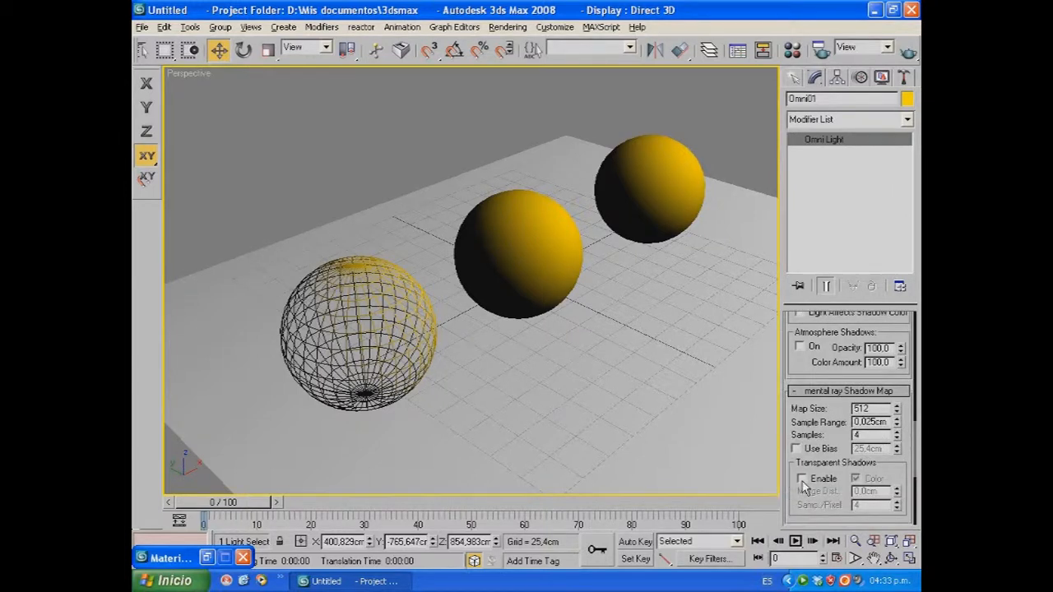
{"action": "left_click", "coordinate": [802, 478]}
- Render the Perspective view with transparent shadows, close the frame and return to the Omni light's attenuation and shadow parameters
{"action": "left_click", "coordinate": [909, 52]}
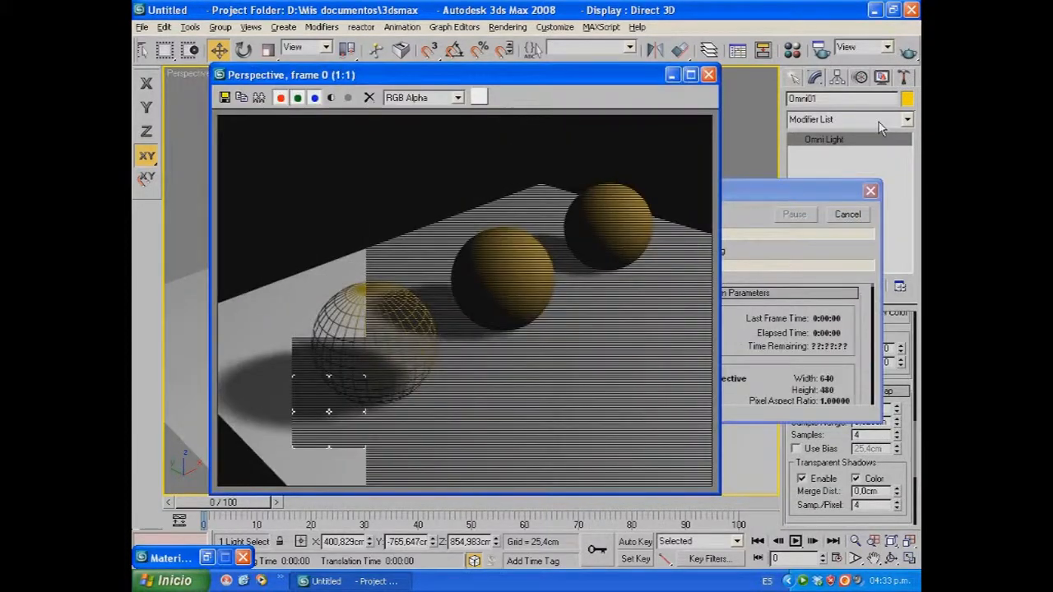
{"action": "left_click", "coordinate": [708, 77]}
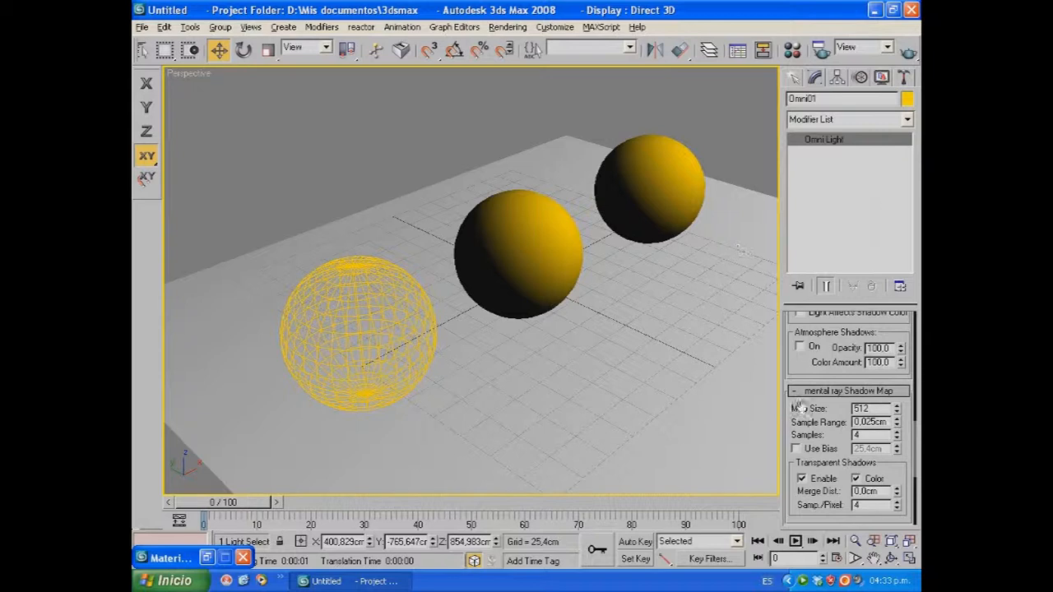
{"action": "scroll", "coordinate": [823, 336], "scroll_direction": "up", "scroll_amount": 5}
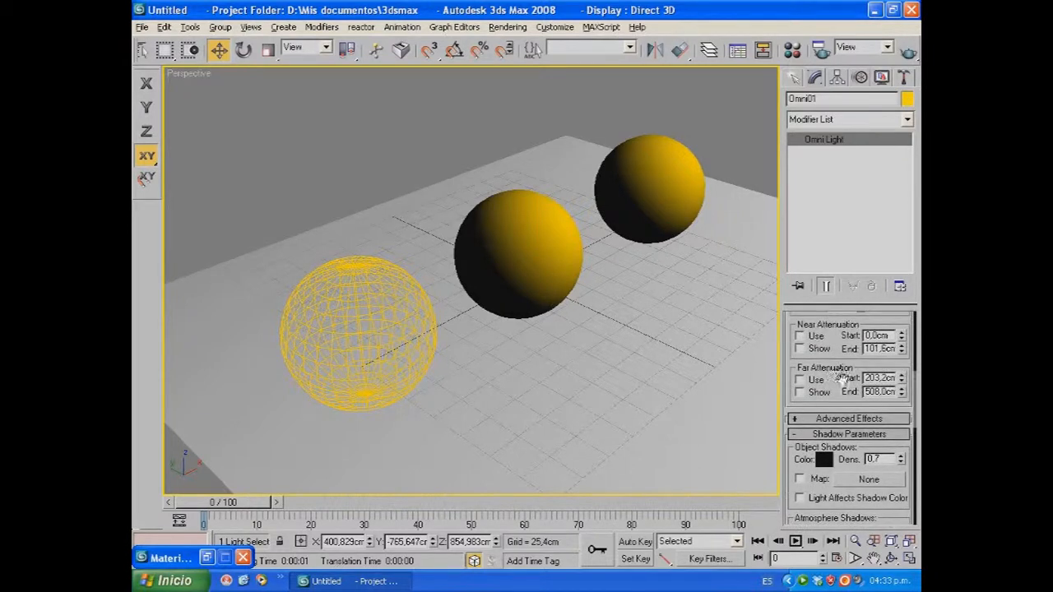
- Try Ray Traced Shadows on the Omni light, render the Perspective view and close the rendered frame
{"action": "scroll", "coordinate": [864, 372], "scroll_direction": "up", "scroll_amount": 3}
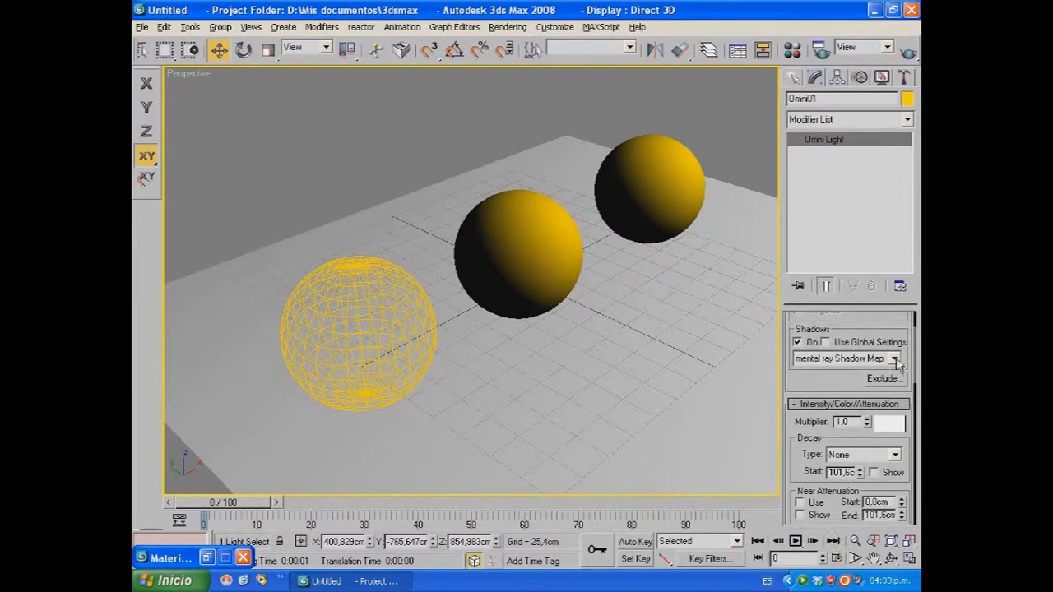
{"action": "left_click", "coordinate": [894, 359]}
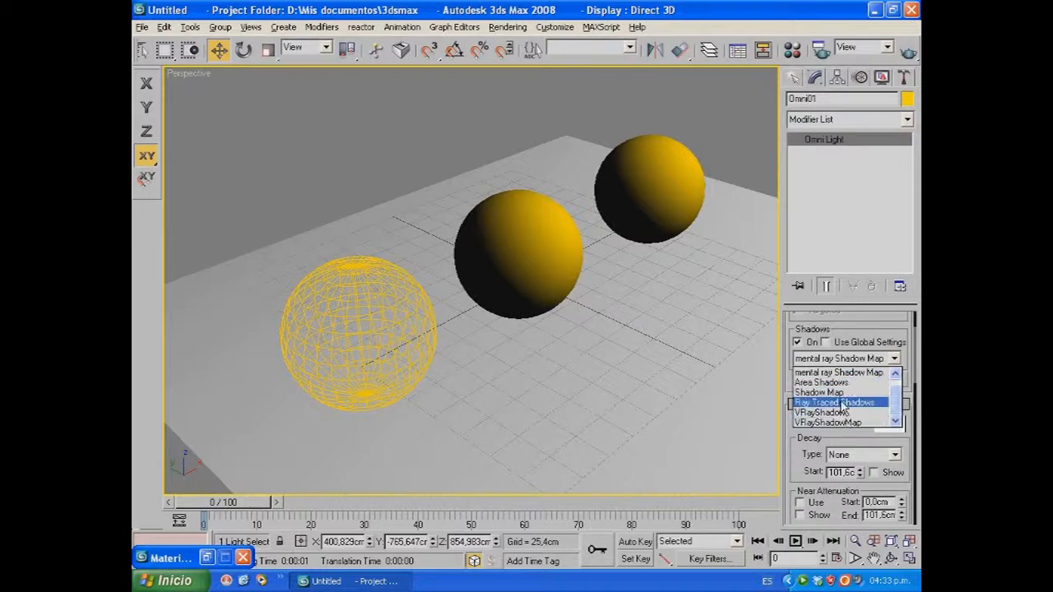
{"action": "left_click", "coordinate": [843, 403]}
{"action": "left_click", "coordinate": [908, 51]}
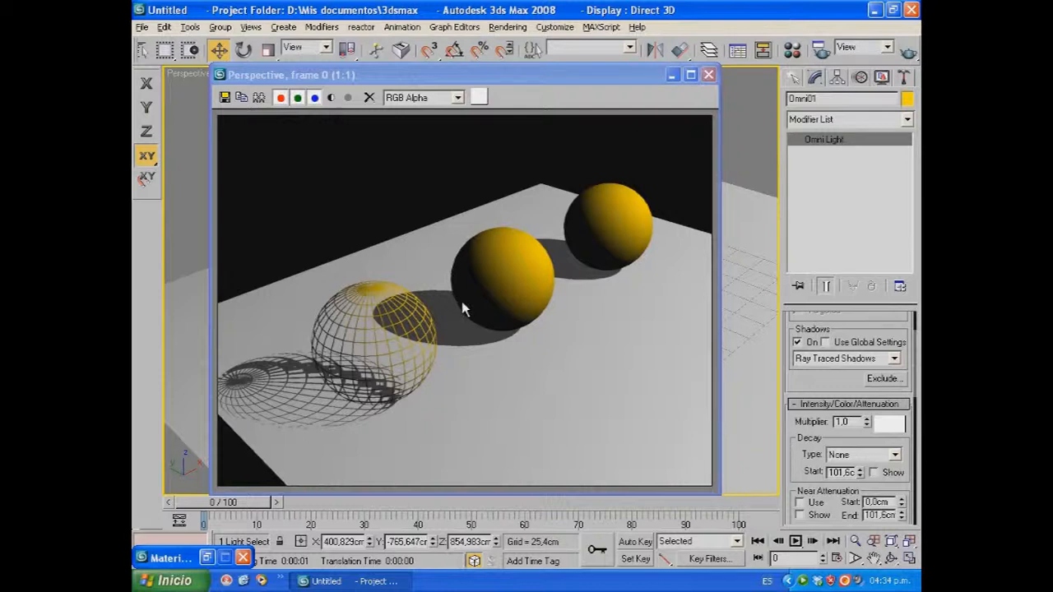
{"action": "left_click", "coordinate": [709, 76]}
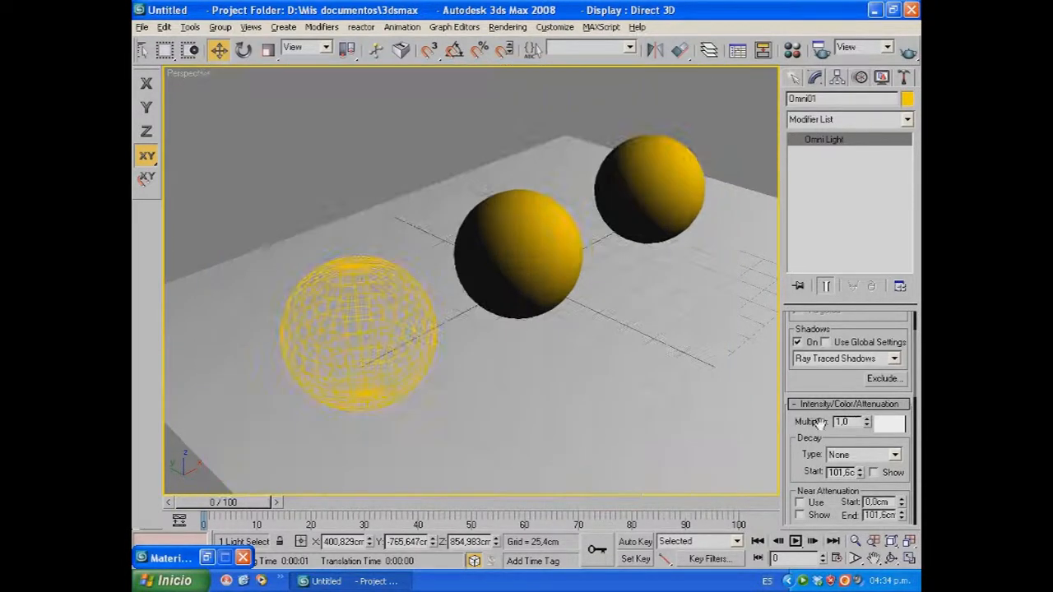
- Switch the Omni light's shadow type back to mental ray Shadow Map and expand its shadow map settings
{"action": "left_click", "coordinate": [894, 360]}
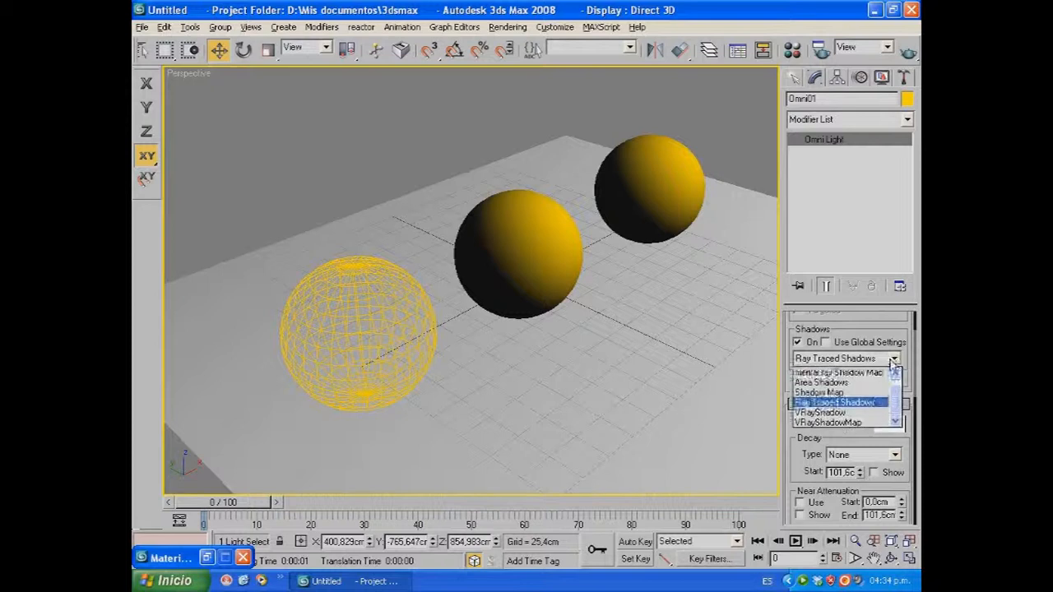
{"action": "left_click", "coordinate": [842, 374]}
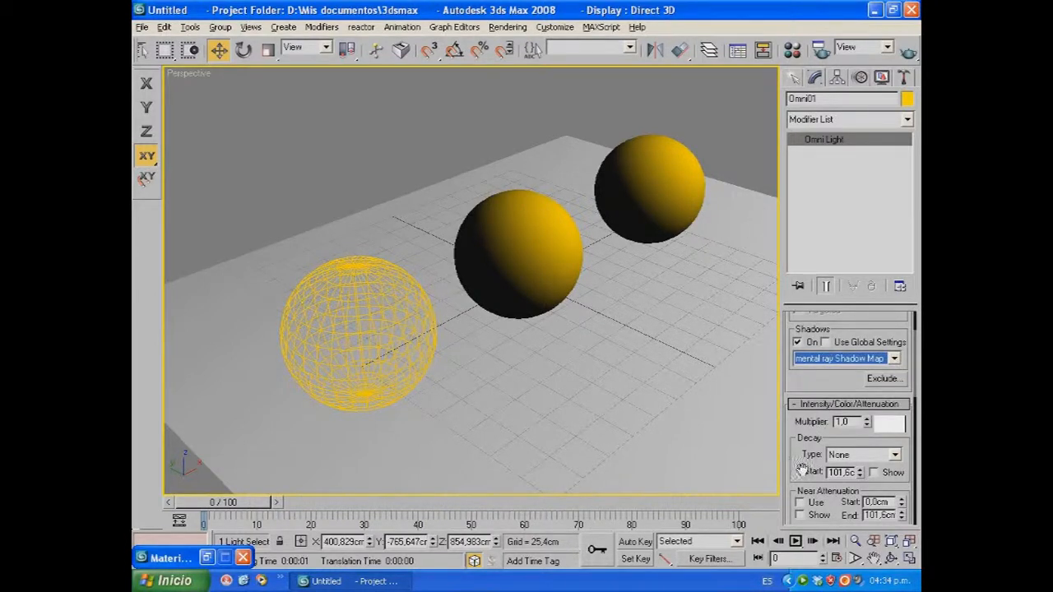
{"action": "left_click_drag", "start_coordinate": [806, 476], "coordinate": [825, 286]}
{"action": "mouse_move", "coordinate": [810, 465]}
{"action": "left_mouse_down"}
{"action": "mouse_move", "coordinate": [807, 360]}
{"action": "mouse_move", "coordinate": [809, 481]}
{"action": "left_mouse_up"}
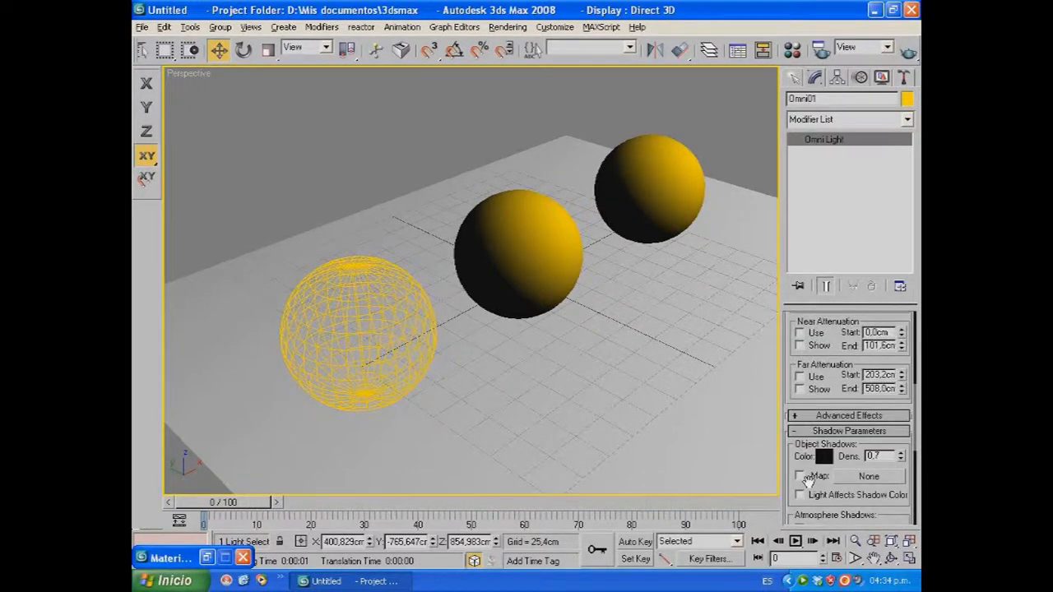
{"action": "left_click_drag", "start_coordinate": [788, 401], "coordinate": [827, 321]}
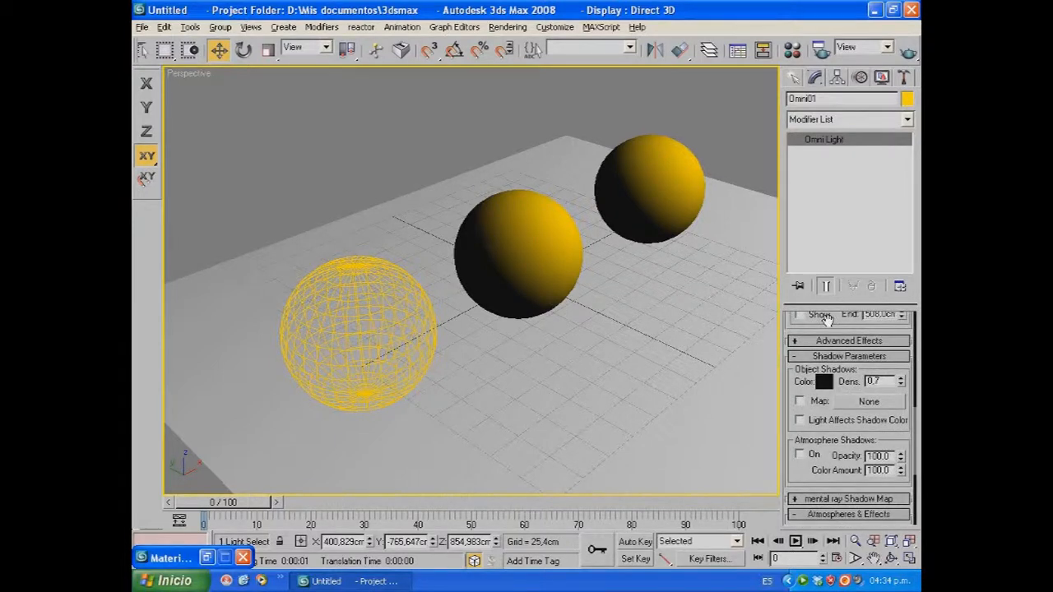
{"action": "left_click_drag", "start_coordinate": [823, 360], "coordinate": [823, 328]}
{"action": "left_click", "coordinate": [798, 464]}
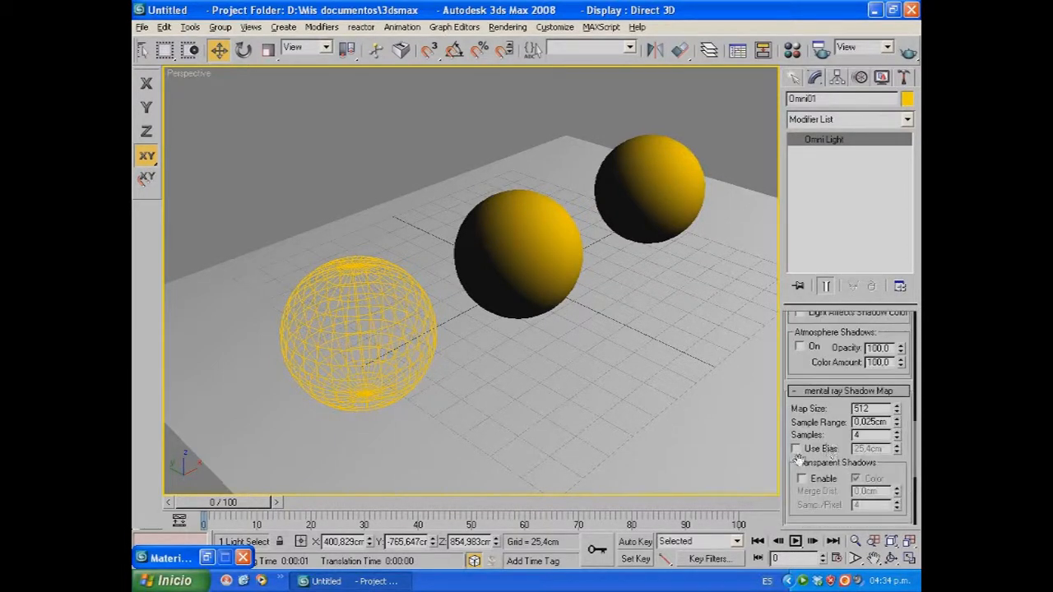
- Set the shadow map size to 1204, render the Perspective view and minimize the rendered frame
{"action": "double_click", "coordinate": [887, 406]}
{"action": "type", "text": "12"}
{"action": "key", "text": "Tab"}
{"action": "left_click", "coordinate": [909, 51]}
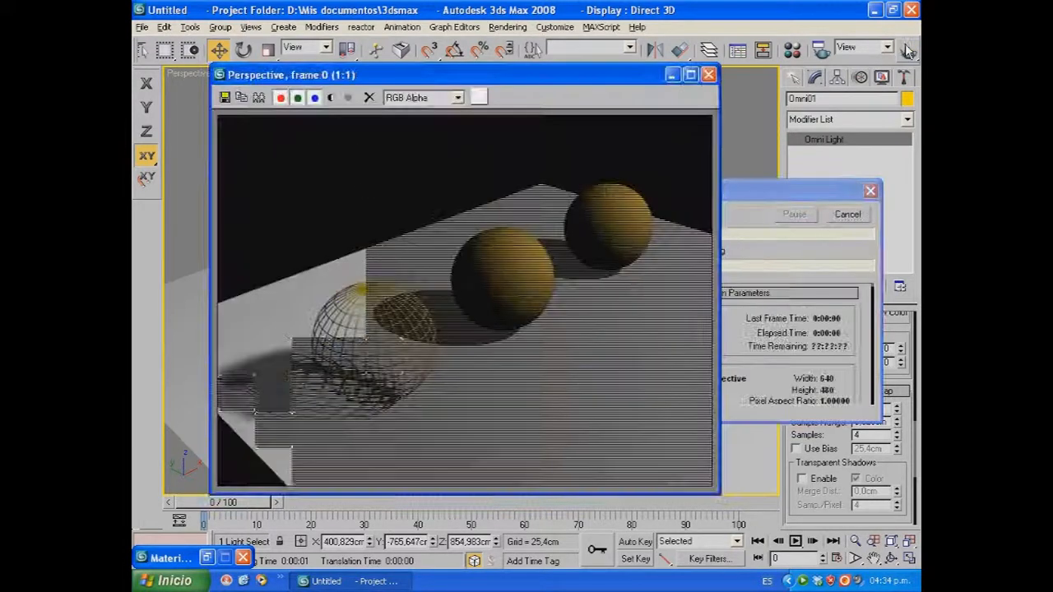
{"action": "left_click", "coordinate": [672, 75]}
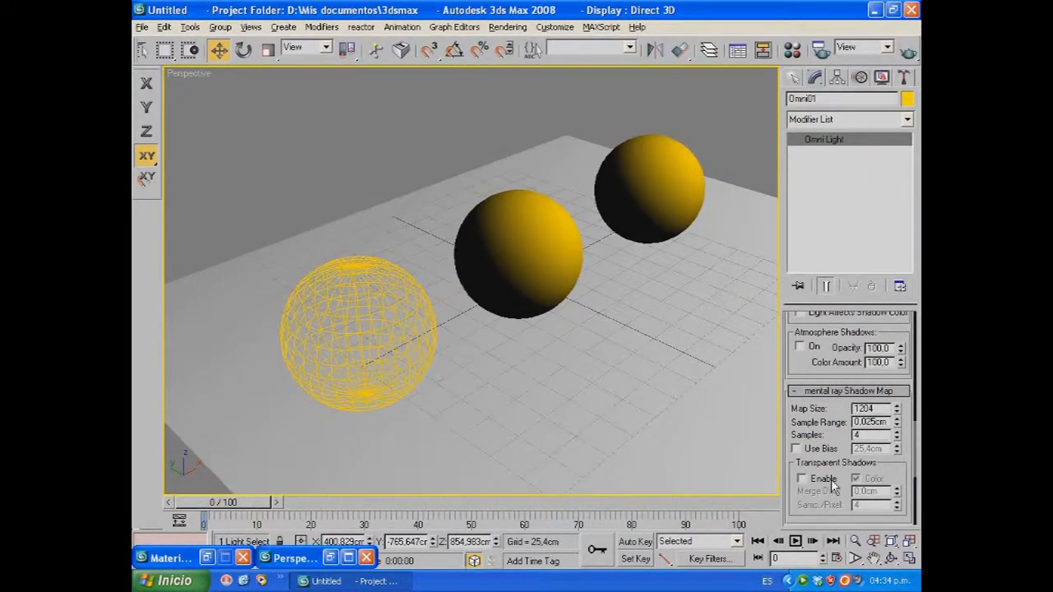
- Enable Transparent Shadows for the Omni light, render the Perspective view and minimize the frame
{"action": "left_click", "coordinate": [803, 481]}
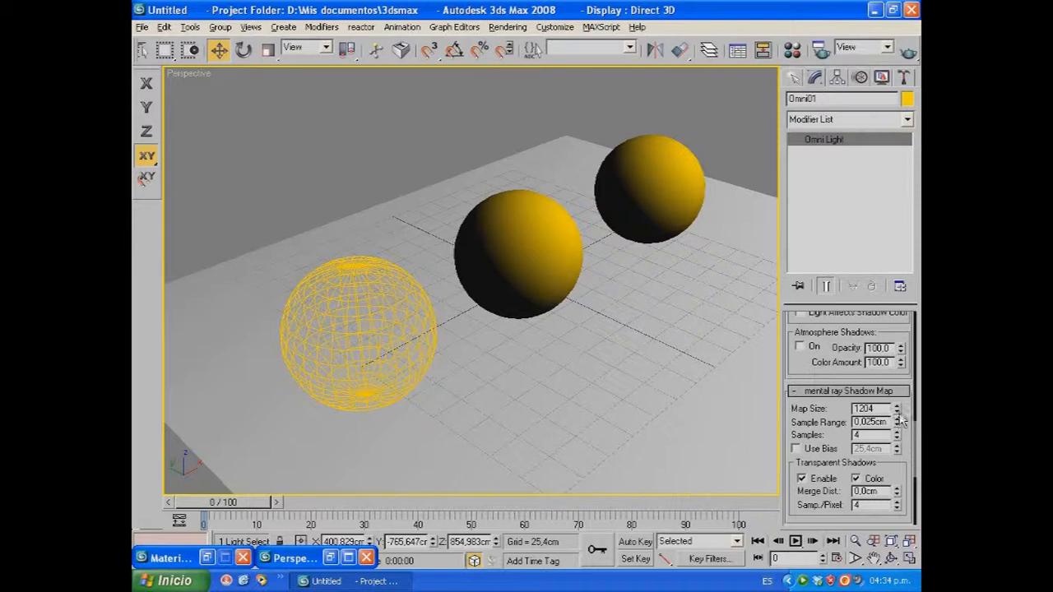
{"action": "left_click", "coordinate": [909, 51]}
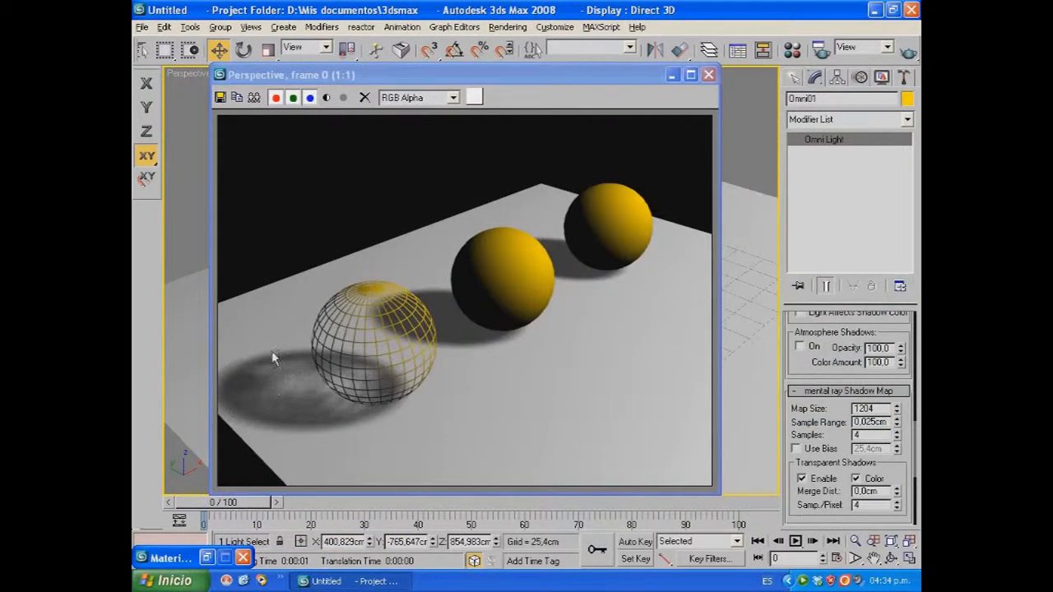
{"action": "left_click", "coordinate": [672, 75]}
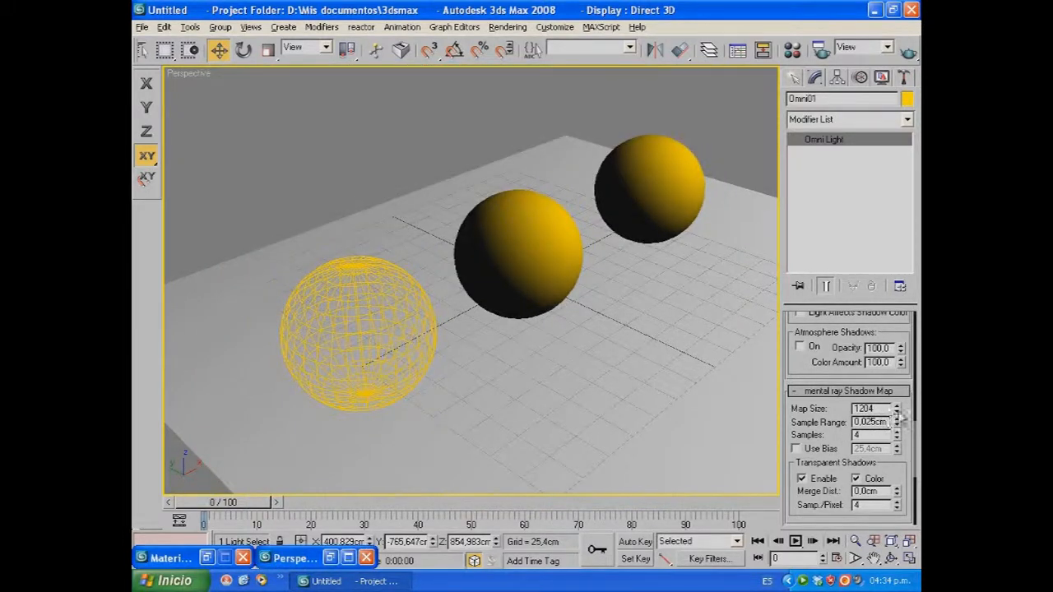
- Set the shadow map's sample range to 0,01 cm, render the Perspective view and close the frame
{"action": "key", "text": "Return"}
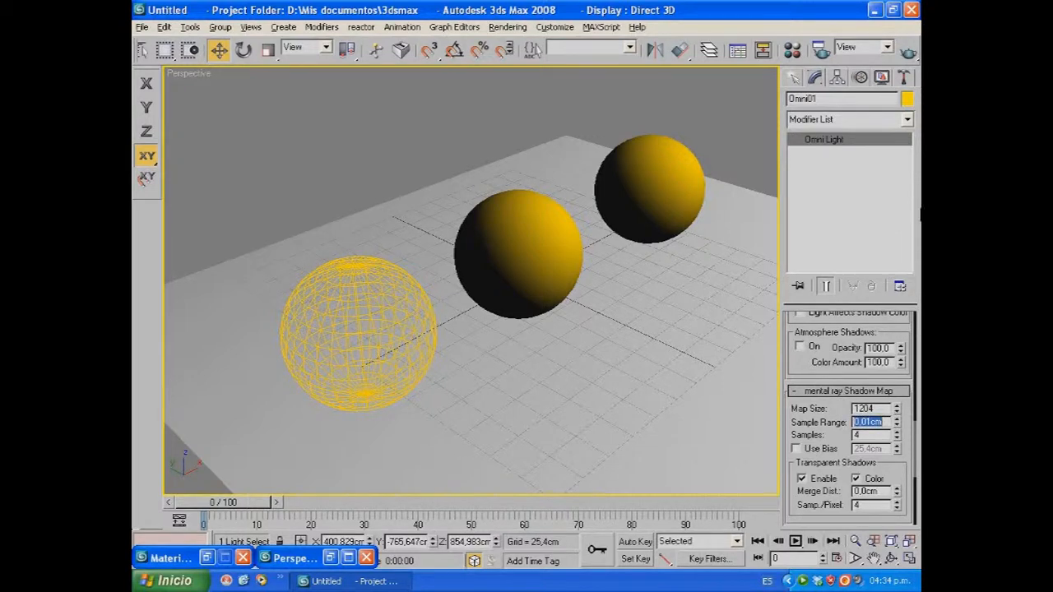
{"action": "left_click", "coordinate": [909, 51]}
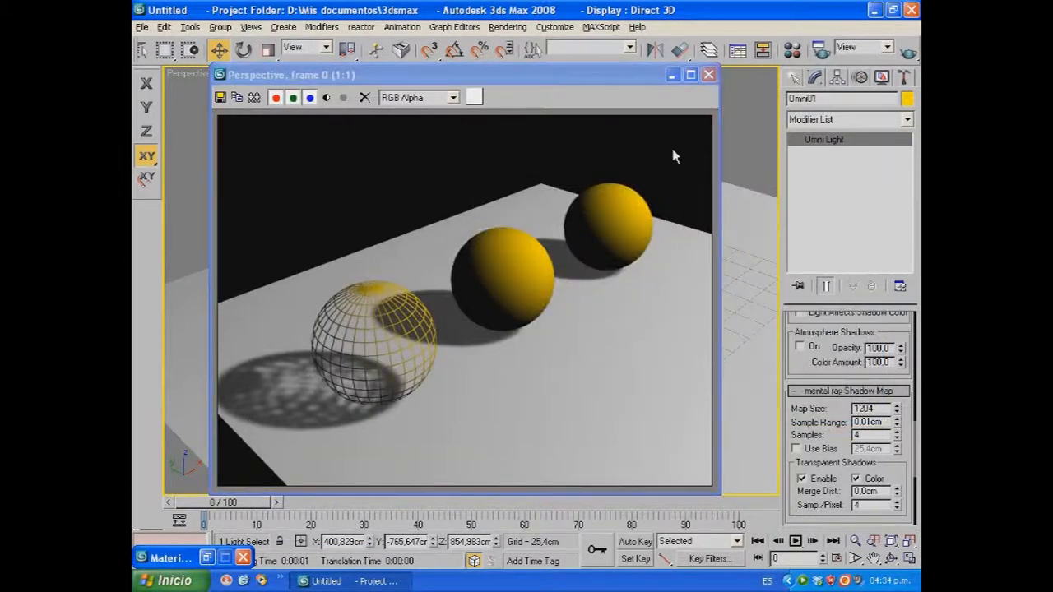
{"action": "left_click", "coordinate": [710, 75]}
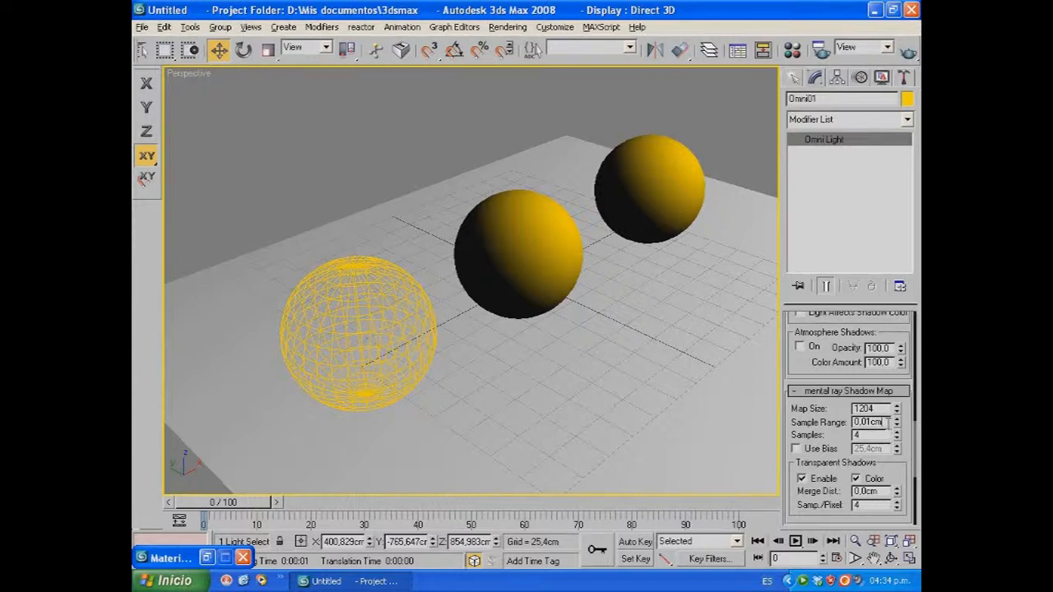
- Reduce the shadow map's sample range to 0,005 cm, render the Perspective view and minimize the frame
{"action": "double_click", "coordinate": [881, 421]}
{"action": "left_click", "coordinate": [908, 51]}
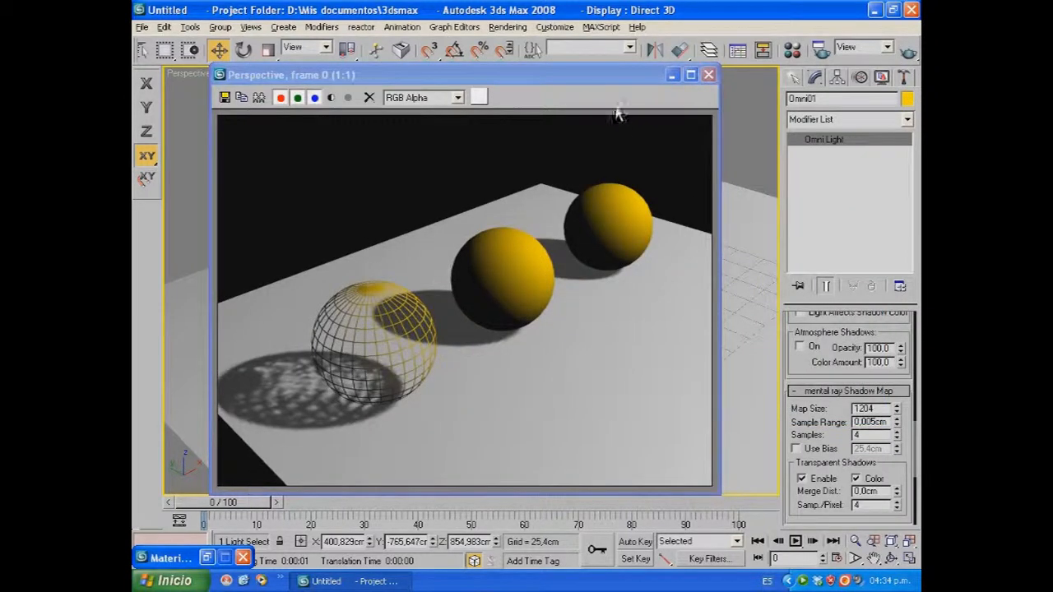
{"action": "left_click", "coordinate": [672, 75]}
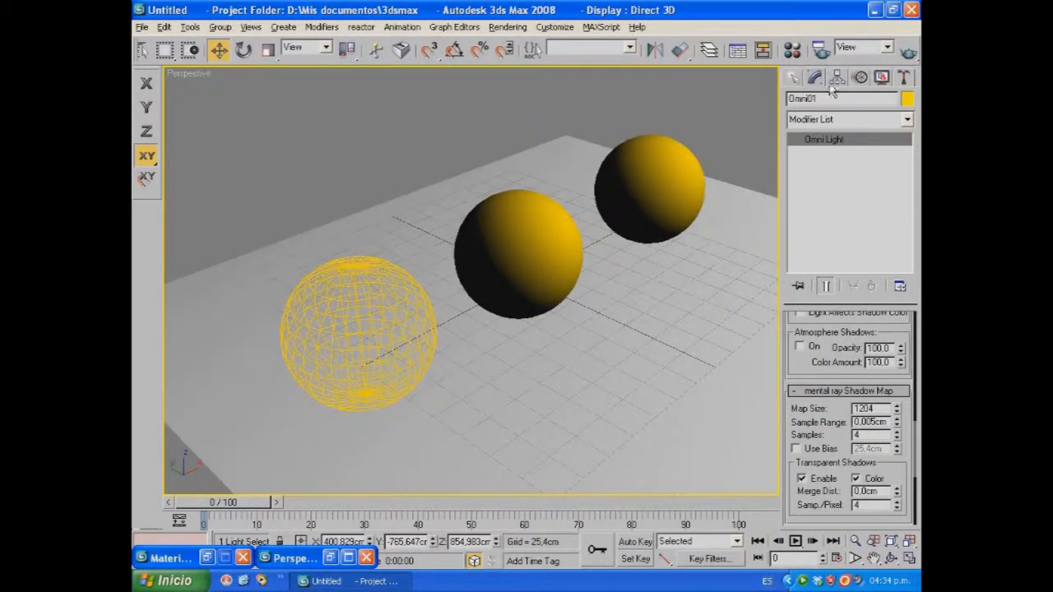
- Show the last rendering, examine the wire sphere and its shadow, and close the frame
{"action": "left_click", "coordinate": [794, 51]}
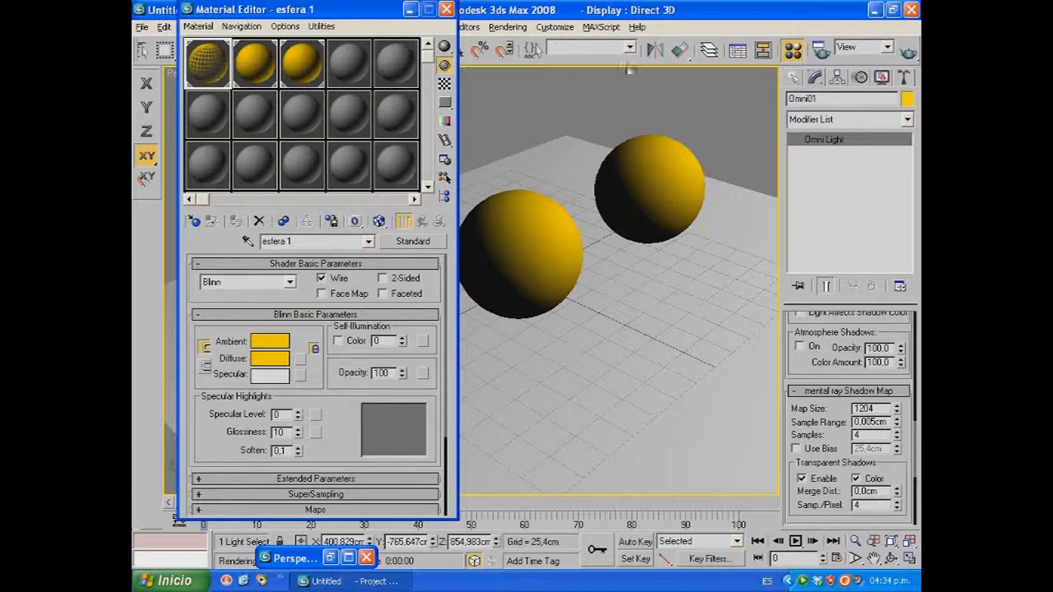
{"action": "left_click", "coordinate": [451, 8]}
{"action": "left_click", "coordinate": [504, 27]}
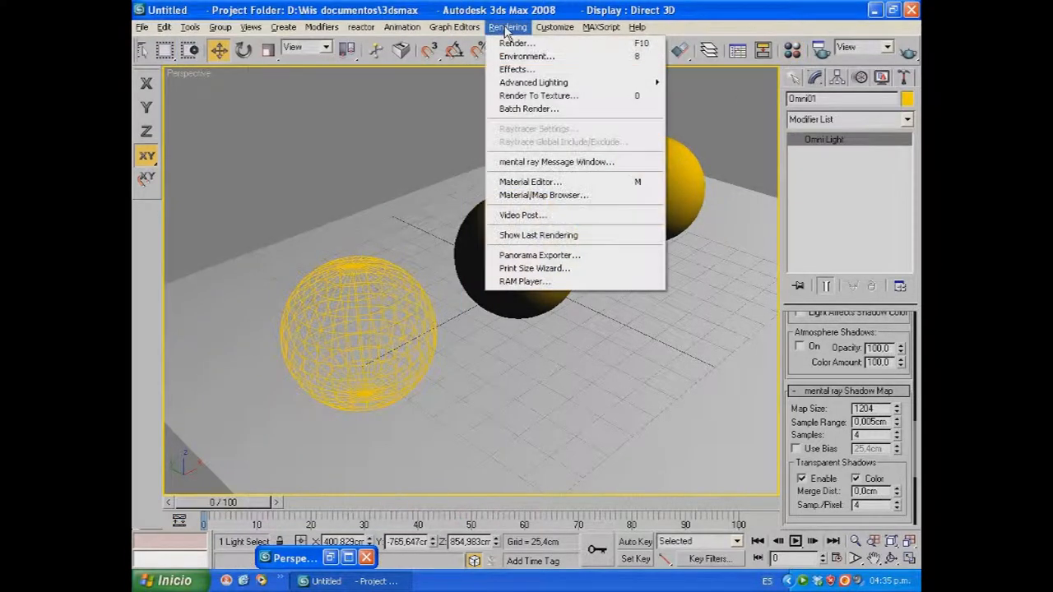
{"action": "left_click", "coordinate": [528, 237]}
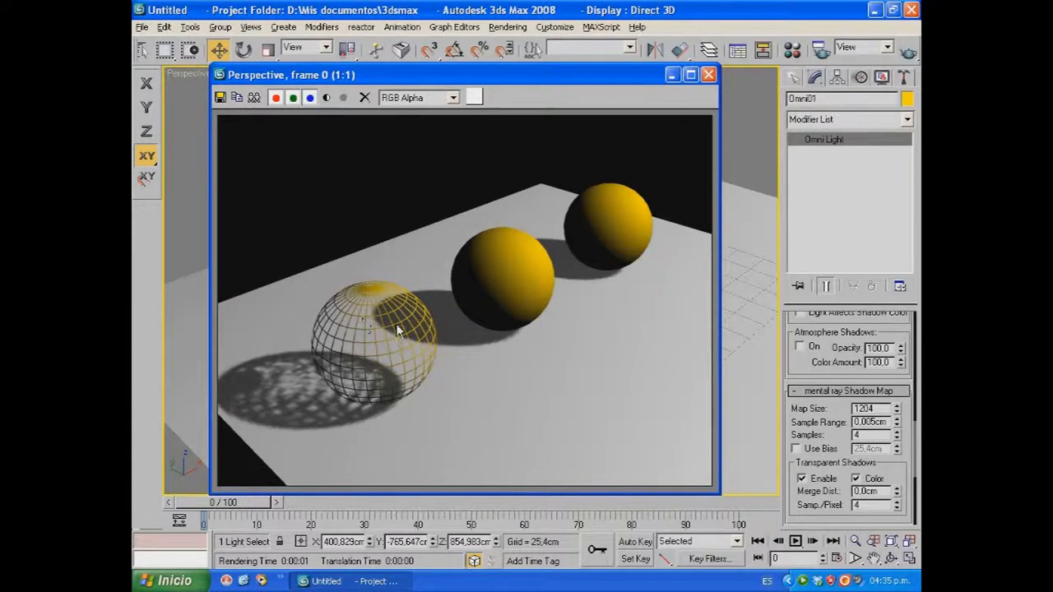
{"action": "left_click", "coordinate": [708, 75]}
- Open the Material Editor and magnify the esfera 1 sample against the checkered background
{"action": "left_click", "coordinate": [792, 52]}
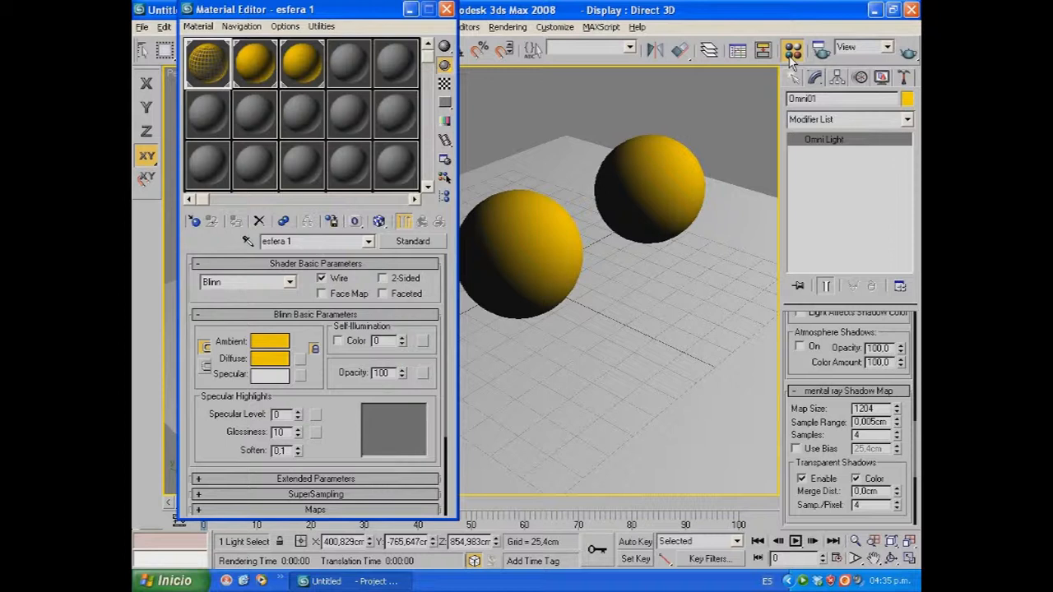
{"action": "left_click_drag", "start_coordinate": [374, 9], "coordinate": [435, 10]}
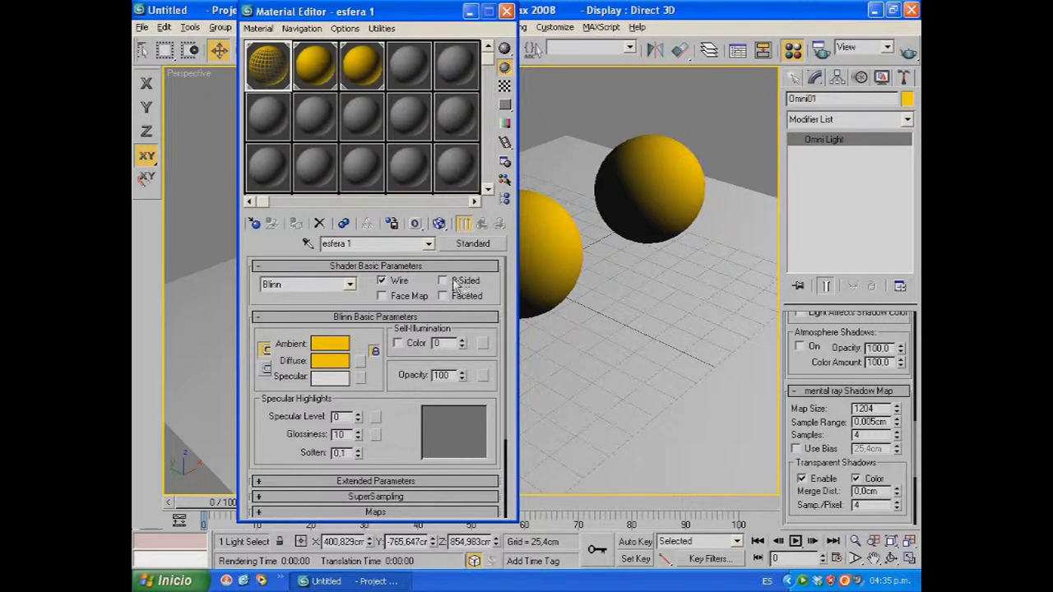
{"action": "double_click", "coordinate": [263, 71]}
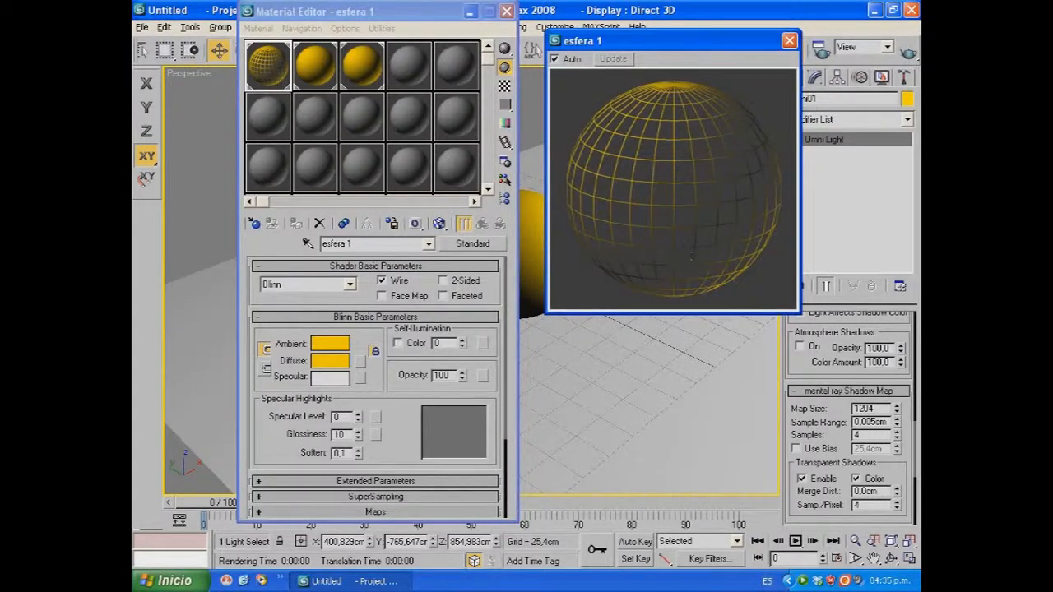
{"action": "left_click", "coordinate": [504, 86]}
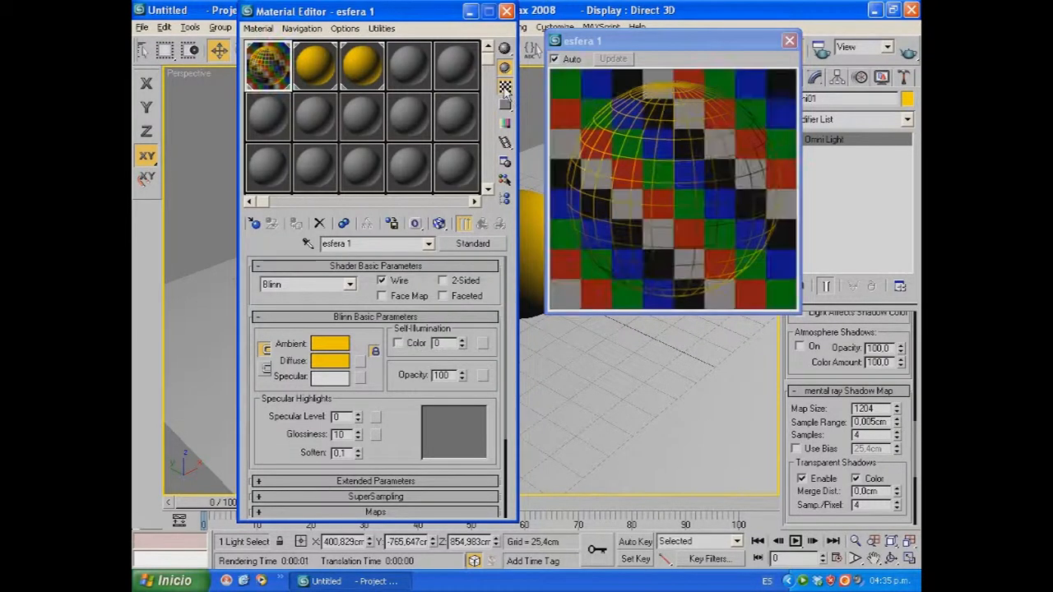
- Make the esfera 1 material 2-Sided, close the magnified sample and minimize the Material Editor
{"action": "left_click", "coordinate": [442, 283]}
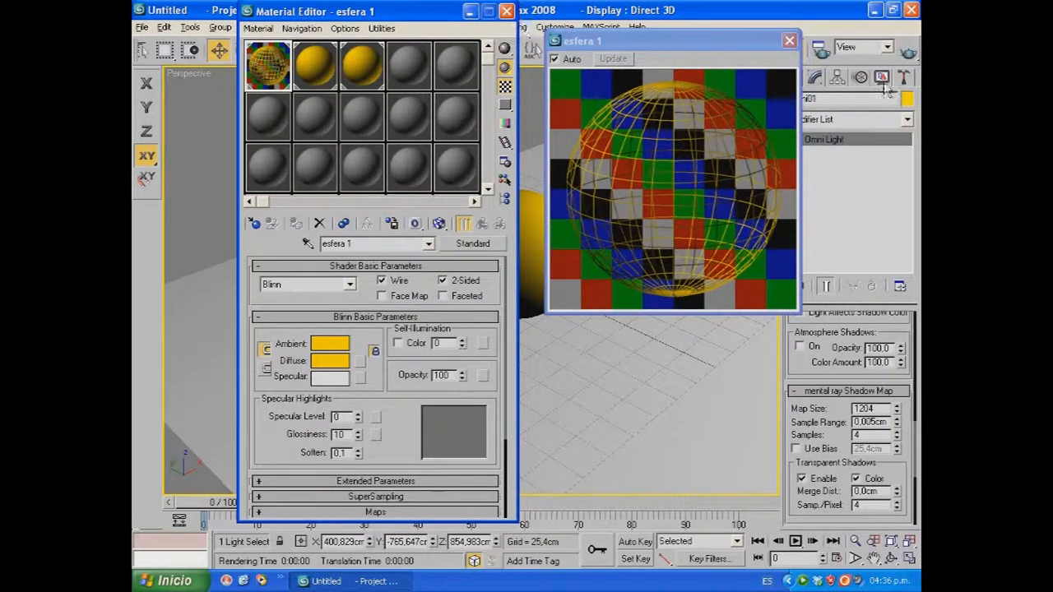
{"action": "left_click", "coordinate": [790, 40]}
{"action": "left_click", "coordinate": [469, 10]}
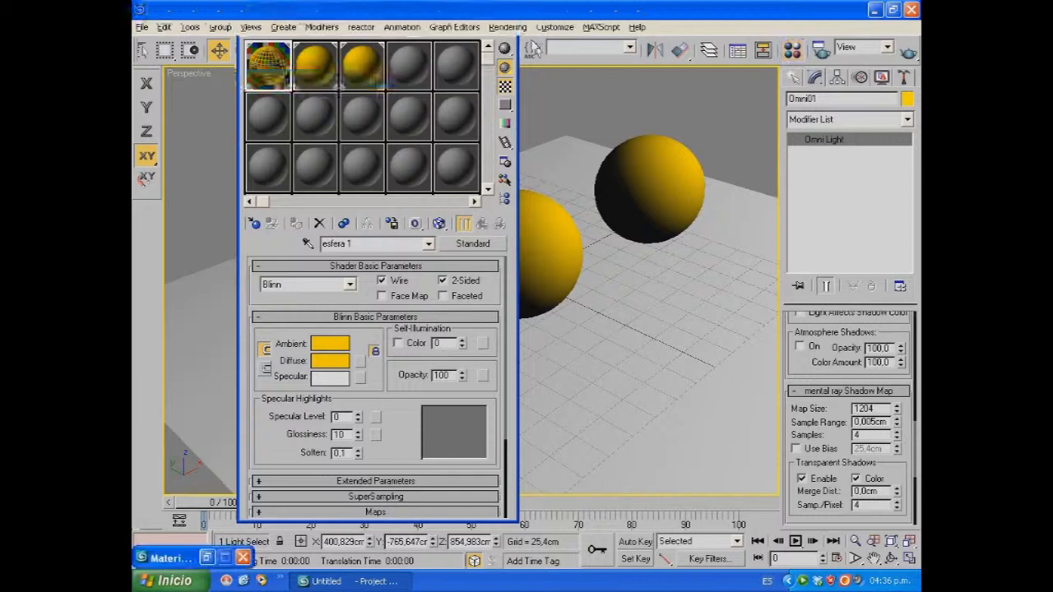
- Show the last rendering again, clone its frame and move the clone aside for comparison
{"action": "left_click", "coordinate": [508, 26]}
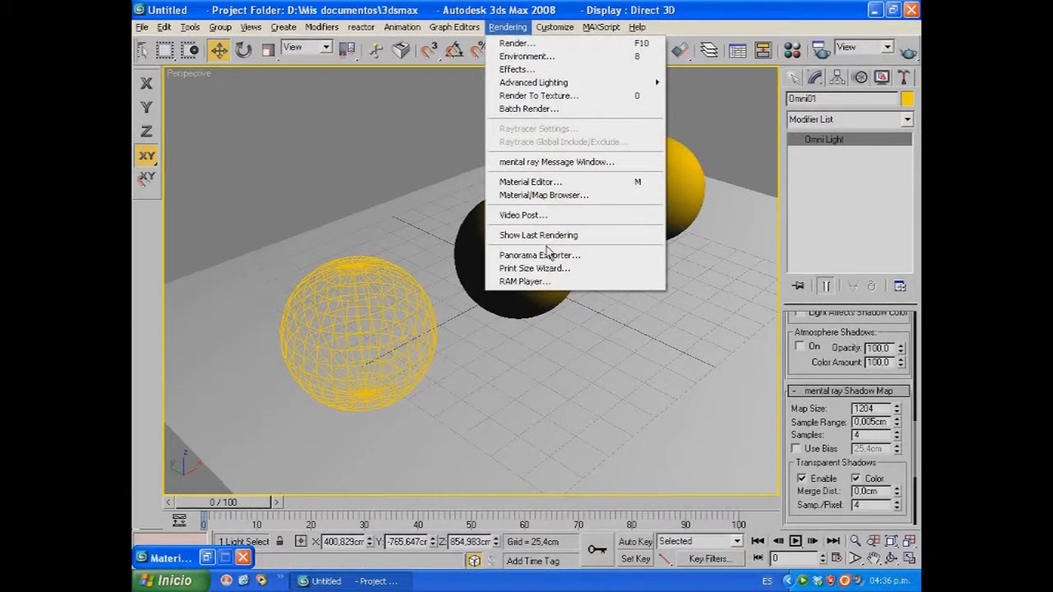
{"action": "left_click", "coordinate": [544, 235]}
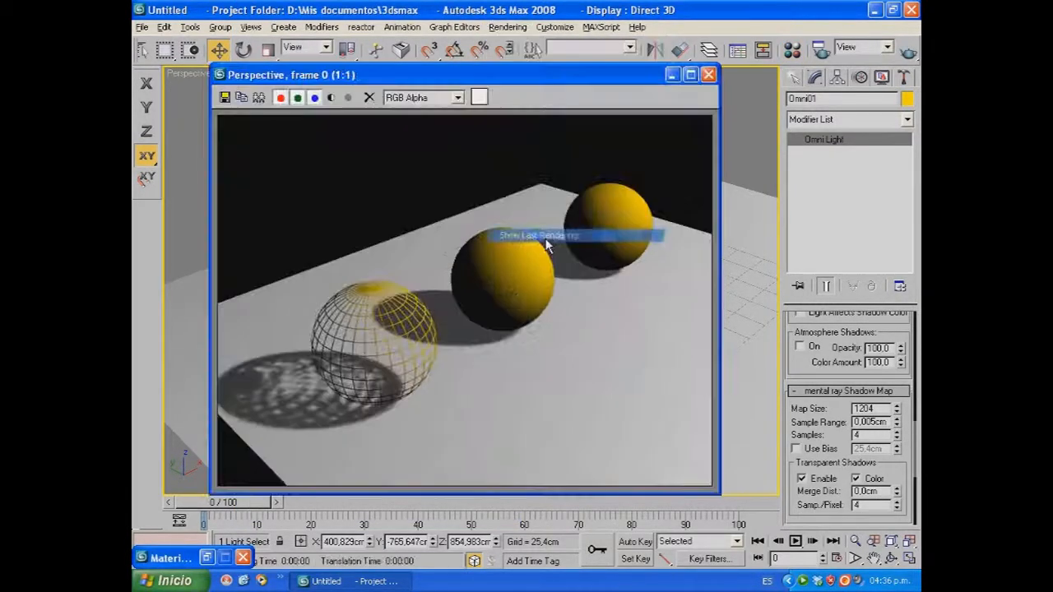
{"action": "left_click", "coordinate": [258, 97]}
{"action": "left_click_drag", "start_coordinate": [473, 91], "coordinate": [250, 123]}
{"action": "left_click", "coordinate": [541, 86]}
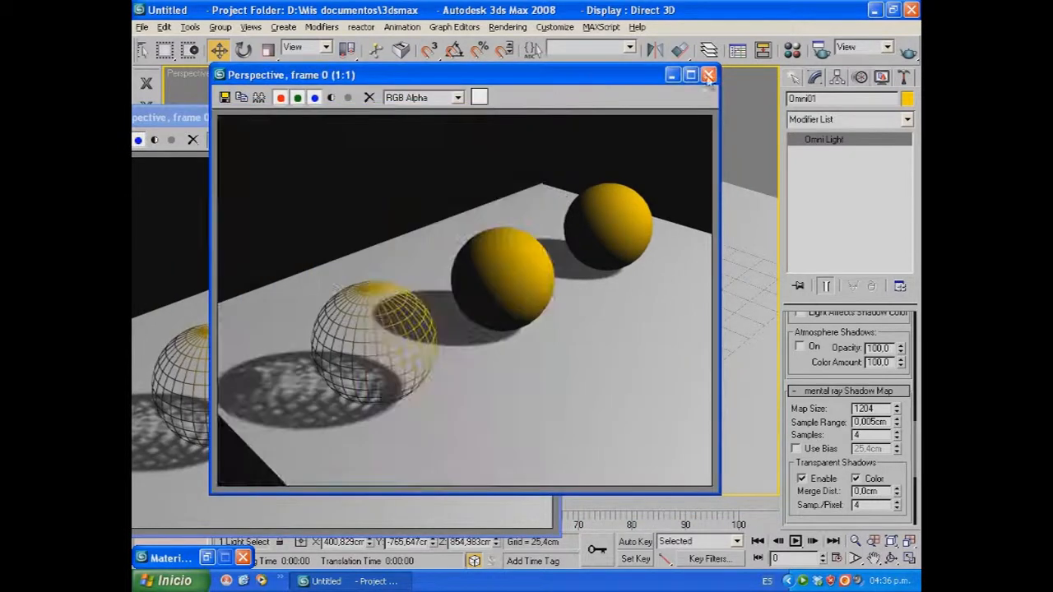
- Render the Perspective view with the 2-Sided wire material and arrange the frame beside the clone to compare both
{"action": "left_click", "coordinate": [909, 51]}
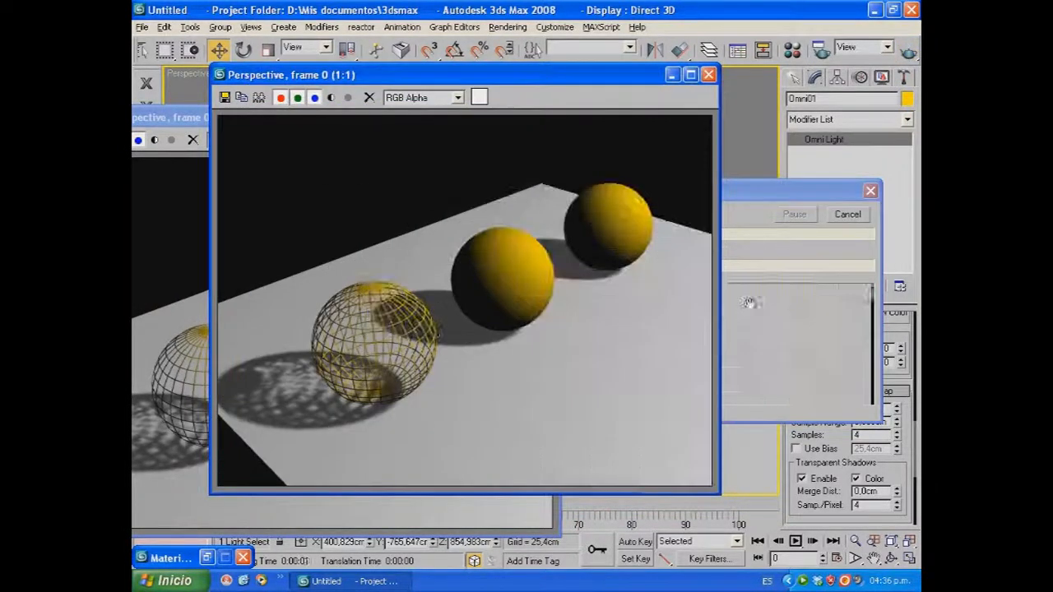
{"action": "left_click_drag", "start_coordinate": [523, 81], "coordinate": [681, 111]}
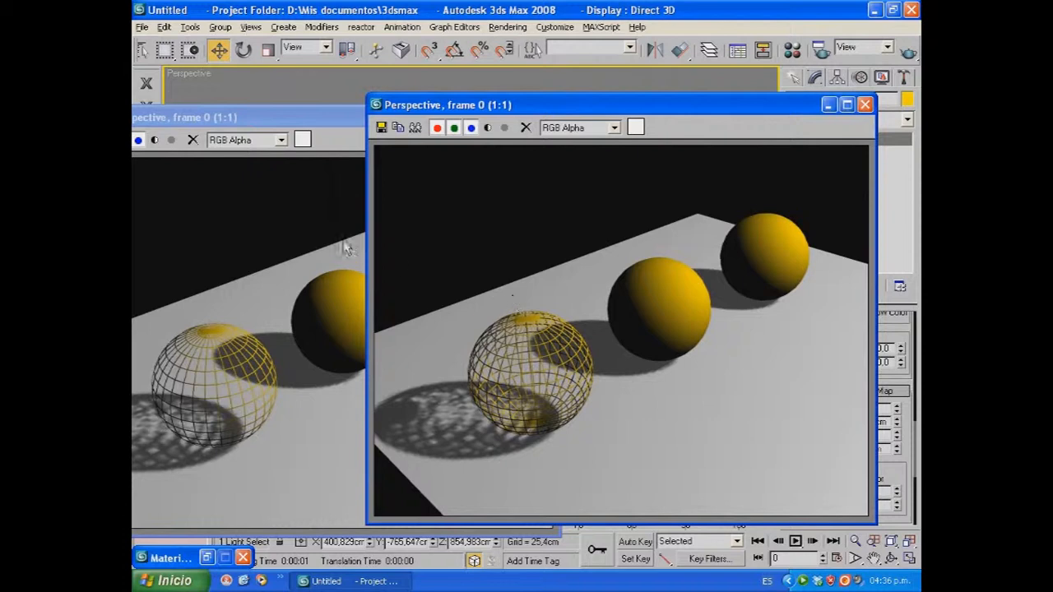
{"action": "mouse_move", "coordinate": [310, 122]}
{"action": "left_mouse_down"}
{"action": "mouse_move", "coordinate": [415, 105]}
{"action": "mouse_move", "coordinate": [439, 115]}
{"action": "left_mouse_up"}
{"action": "left_click", "coordinate": [780, 121]}
{"action": "left_click_drag", "start_coordinate": [576, 112], "coordinate": [639, 108]}
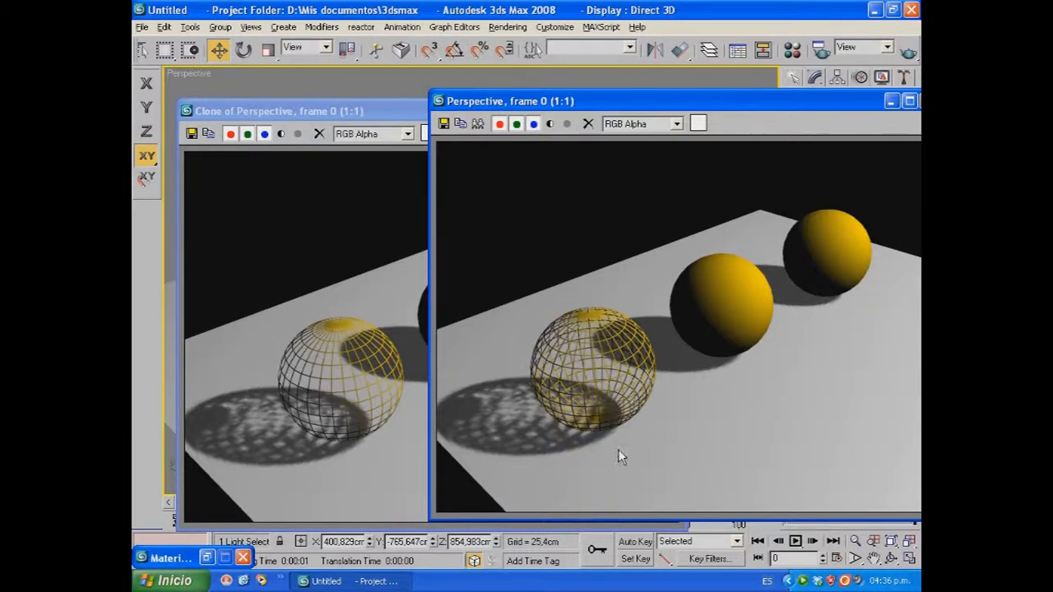
{"action": "left_click", "coordinate": [409, 116]}
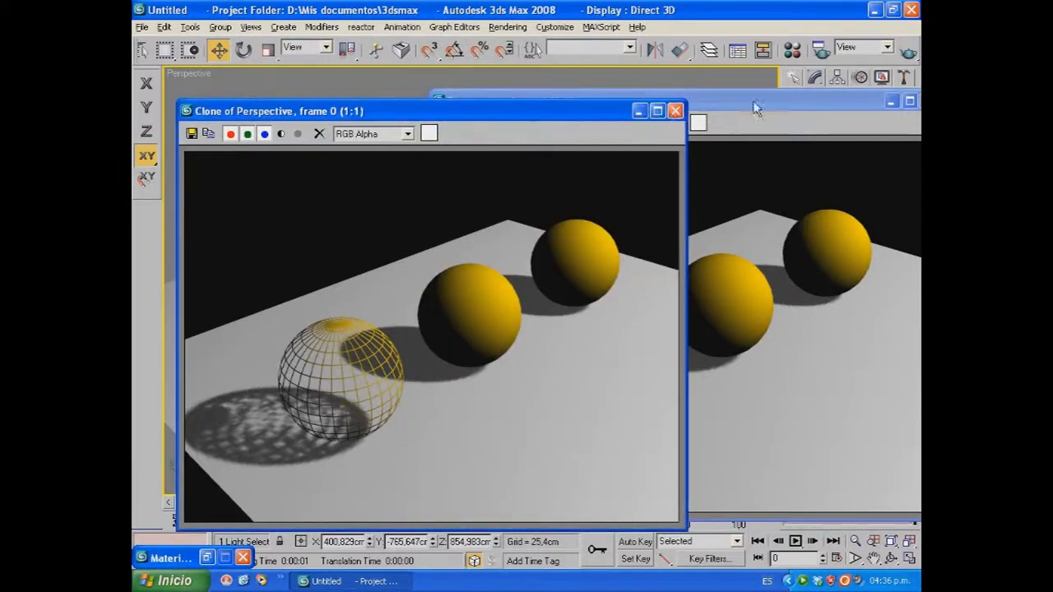
- Close the cloned and rendered frames and reopen the Material Editor
{"action": "left_click", "coordinate": [675, 110]}
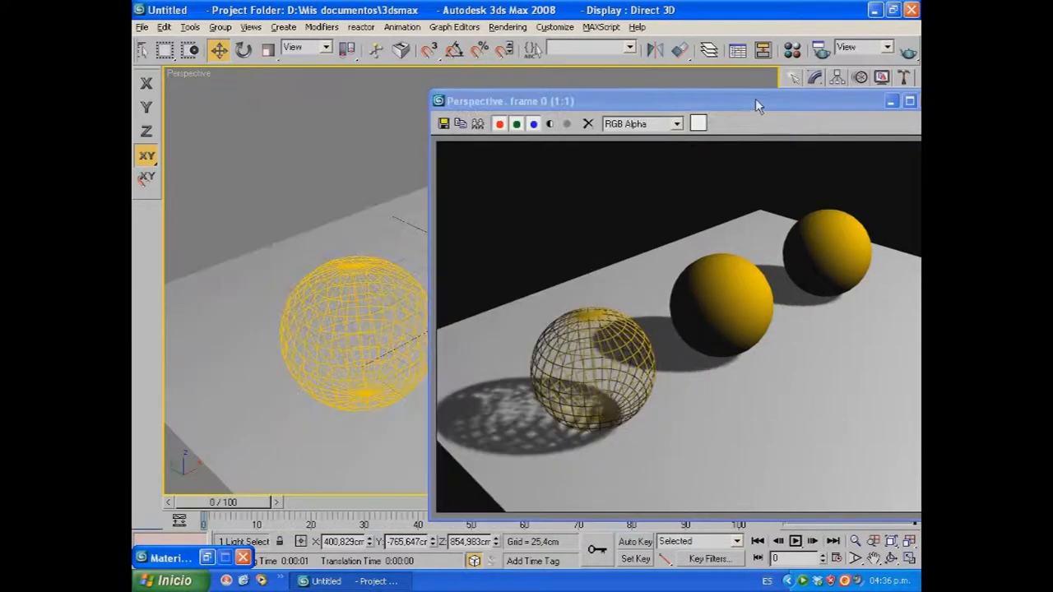
{"action": "left_click_drag", "start_coordinate": [755, 98], "coordinate": [579, 98]}
{"action": "left_click", "coordinate": [751, 100]}
{"action": "left_click", "coordinate": [792, 50]}
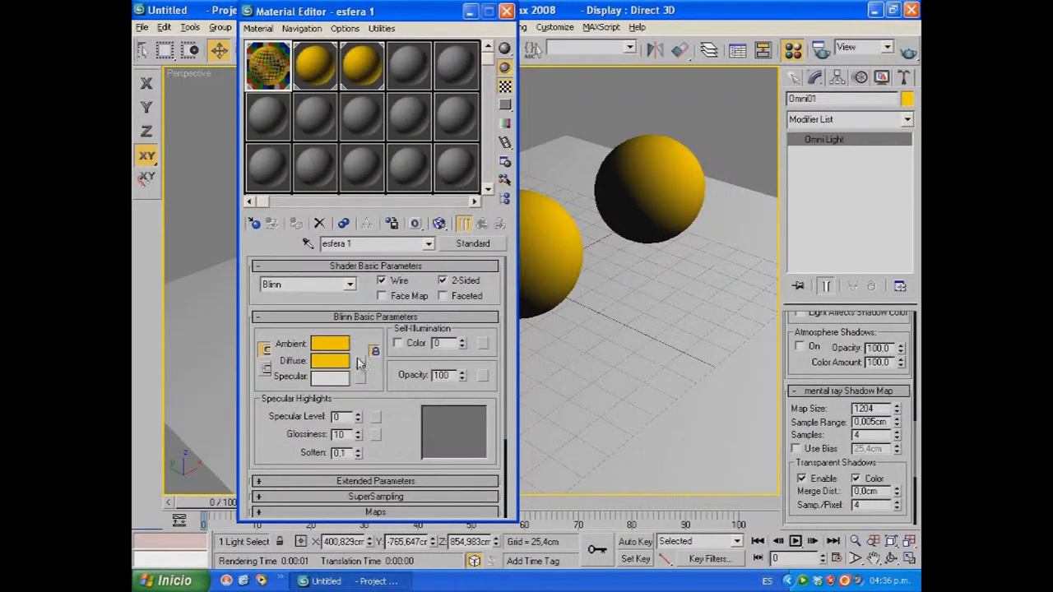
- Switch the esfera 1 material from Wire and 2-Sided to Faceted, with its sample magnified
{"action": "left_click", "coordinate": [381, 281]}
{"action": "left_click", "coordinate": [442, 281]}
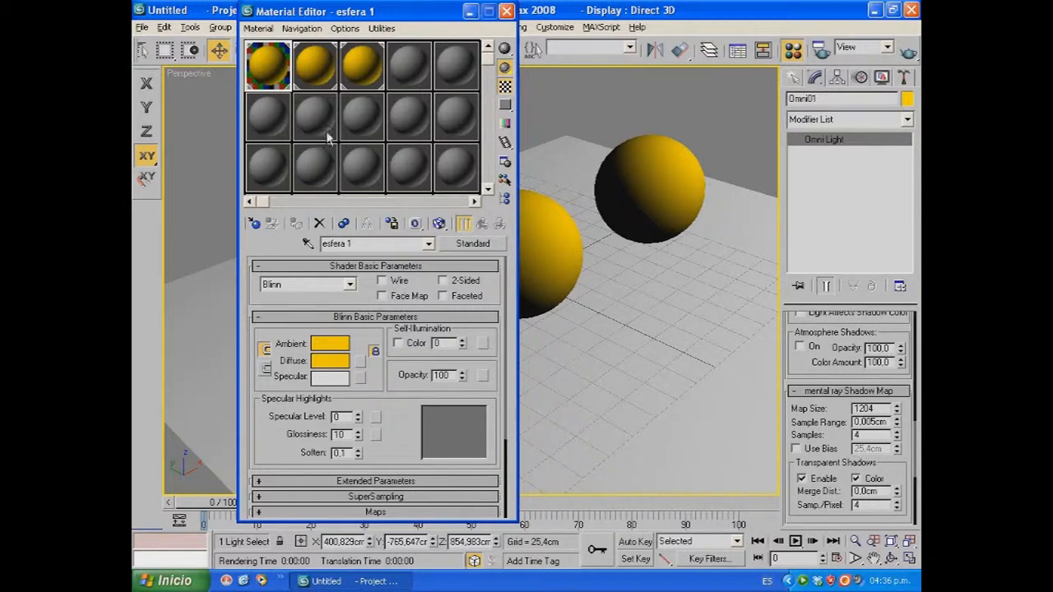
{"action": "double_click", "coordinate": [280, 69]}
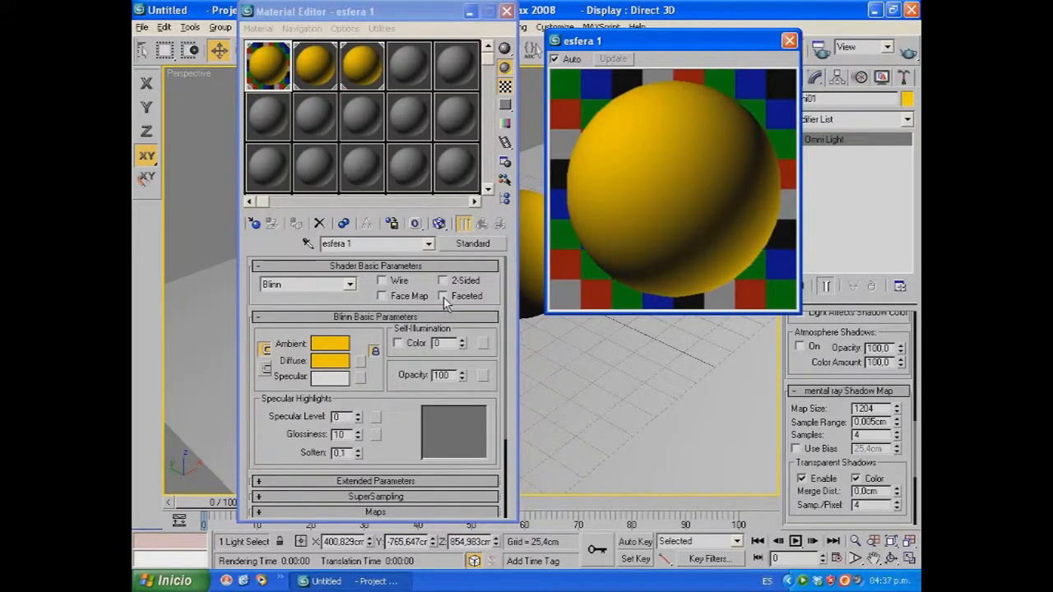
{"action": "left_click", "coordinate": [444, 296]}
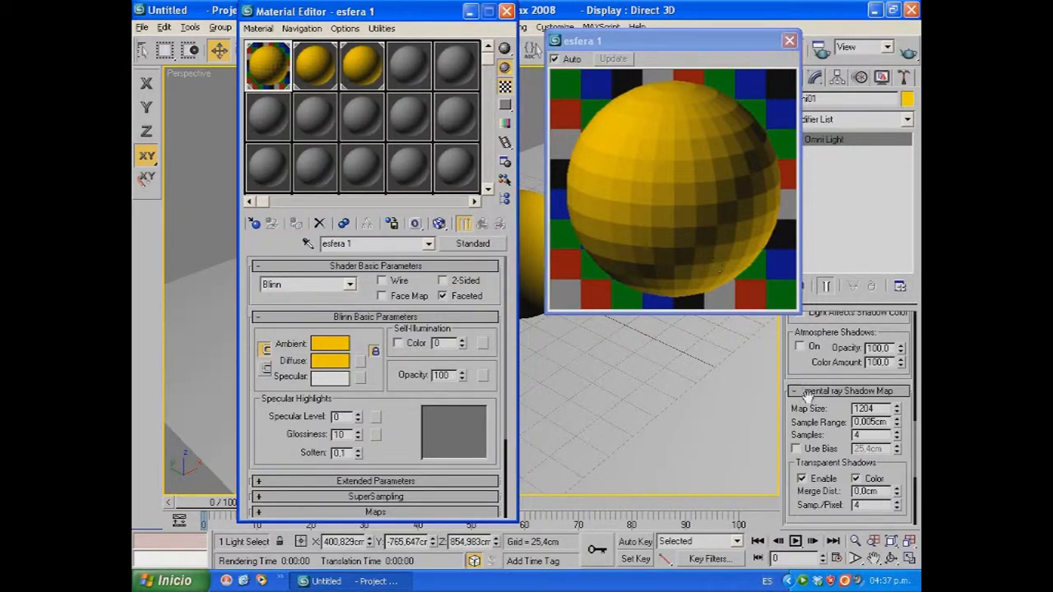
- Minimize the Material Editor and select the faceted sphere to inspect its Smooth parameter
{"action": "left_click_drag", "start_coordinate": [806, 376], "coordinate": [787, 430]}
{"action": "left_click_drag", "start_coordinate": [802, 324], "coordinate": [807, 433]}
{"action": "scroll", "coordinate": [826, 365], "scroll_direction": "up", "scroll_amount": 5}
{"action": "scroll", "coordinate": [835, 411], "scroll_direction": "up", "scroll_amount": 3}
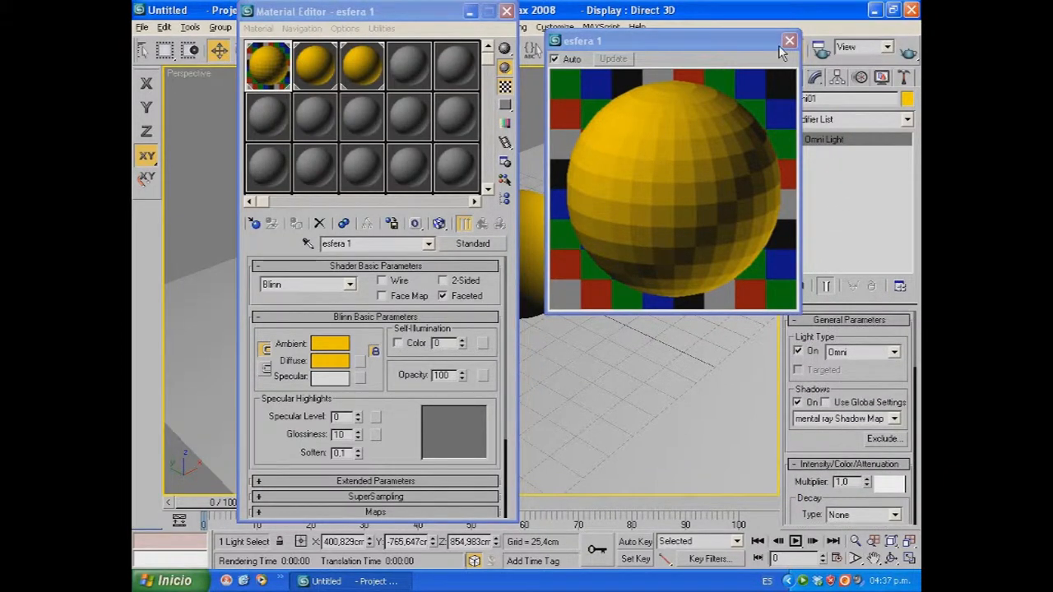
{"action": "left_click", "coordinate": [470, 11]}
{"action": "left_click", "coordinate": [383, 284]}
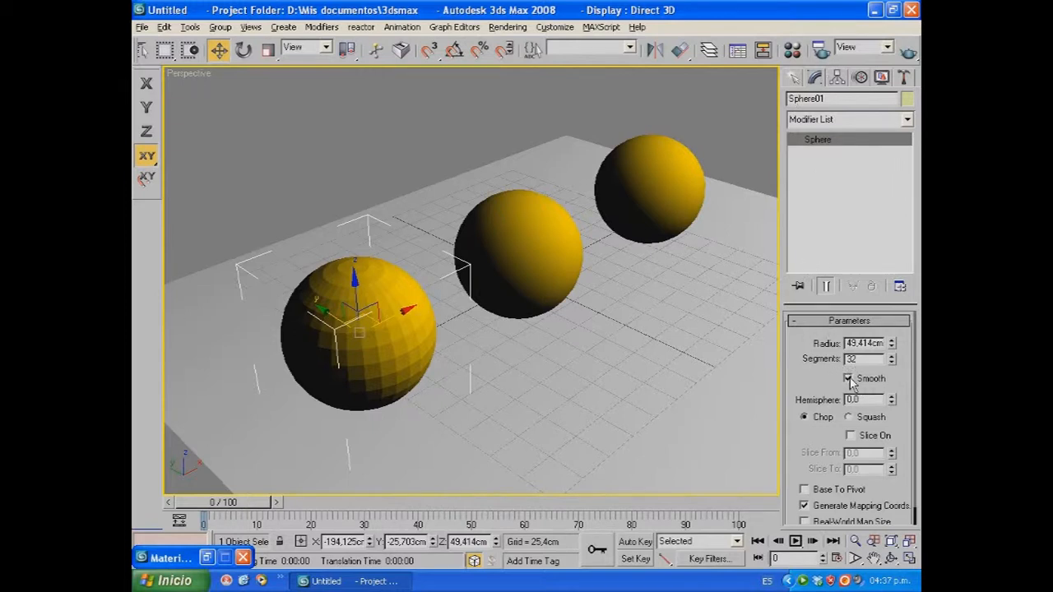
- Render the Perspective view with the faceted esfera 1 material, close the frame and turn Faceted off
{"action": "left_click", "coordinate": [792, 49]}
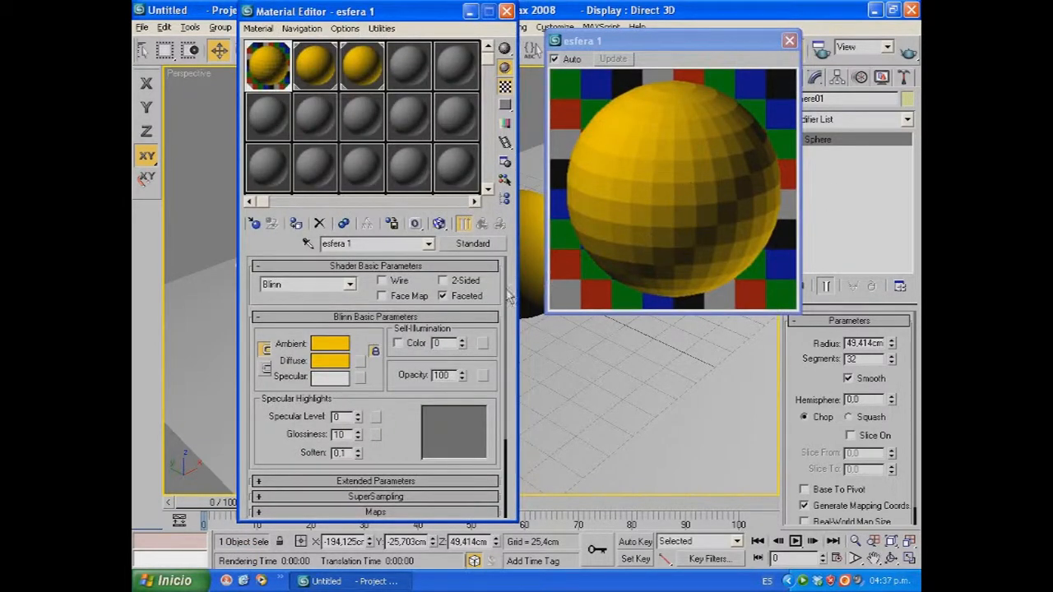
{"action": "left_click", "coordinate": [907, 53]}
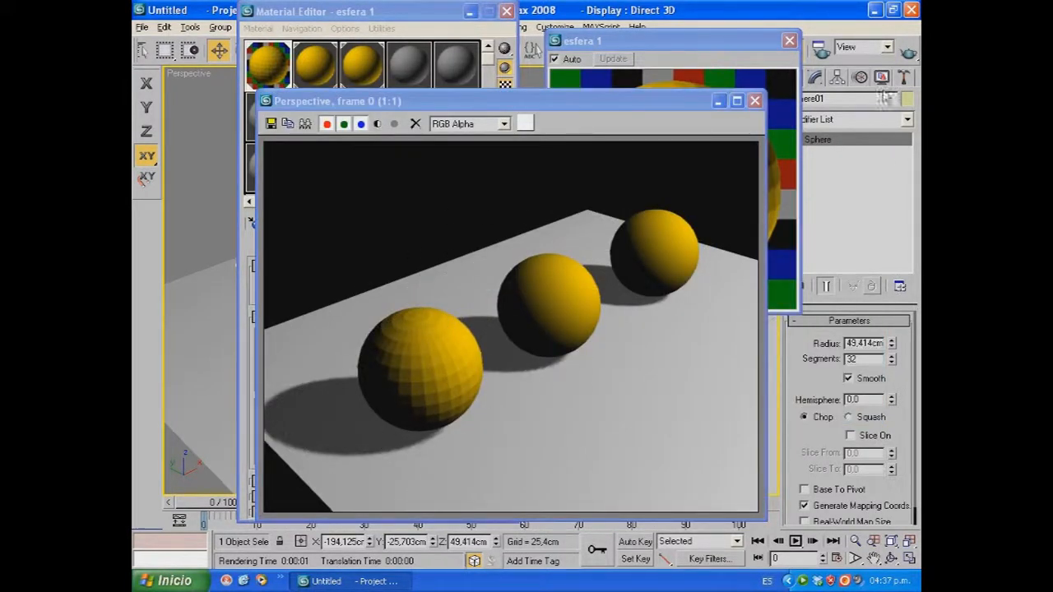
{"action": "left_click", "coordinate": [754, 100]}
{"action": "left_click", "coordinate": [442, 296]}
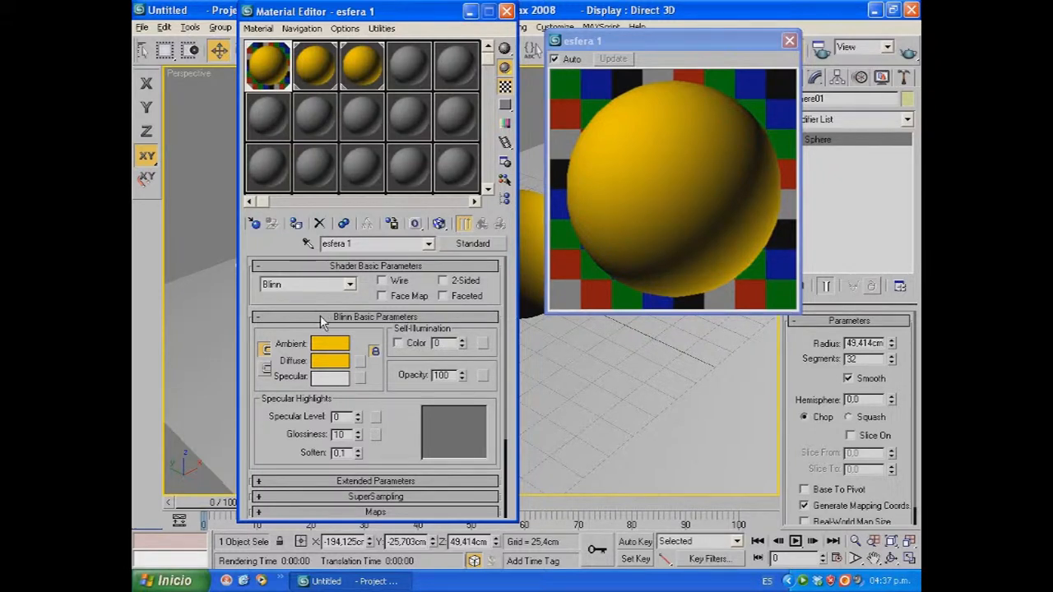
- Examine the Anisotropic parameters of the efera 2 material and return to the esfera 1 material
{"action": "left_click", "coordinate": [315, 64]}
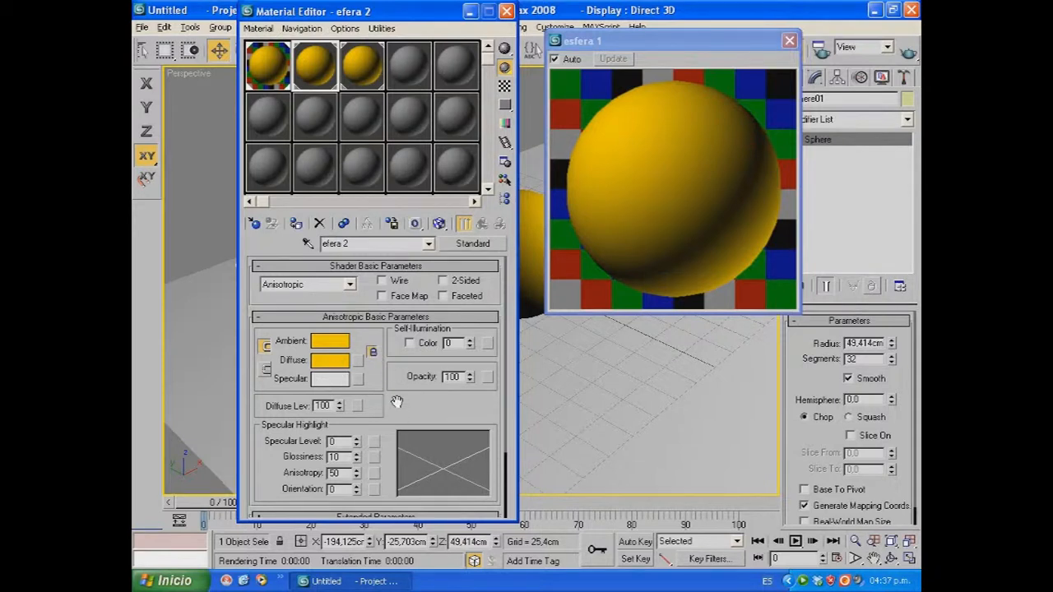
{"action": "left_click_drag", "start_coordinate": [405, 400], "coordinate": [402, 371]}
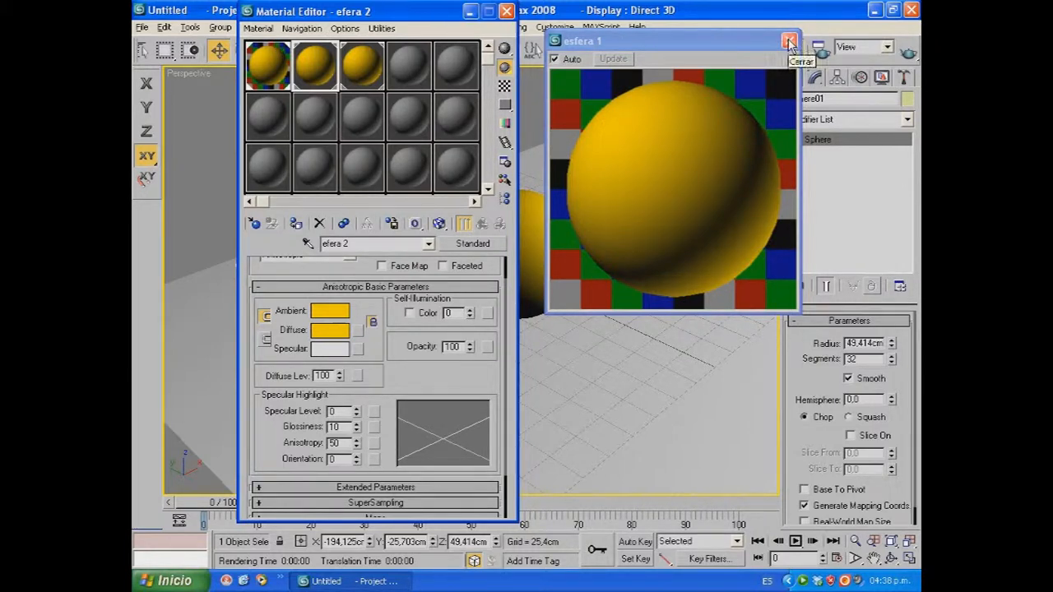
{"action": "left_click", "coordinate": [276, 66]}
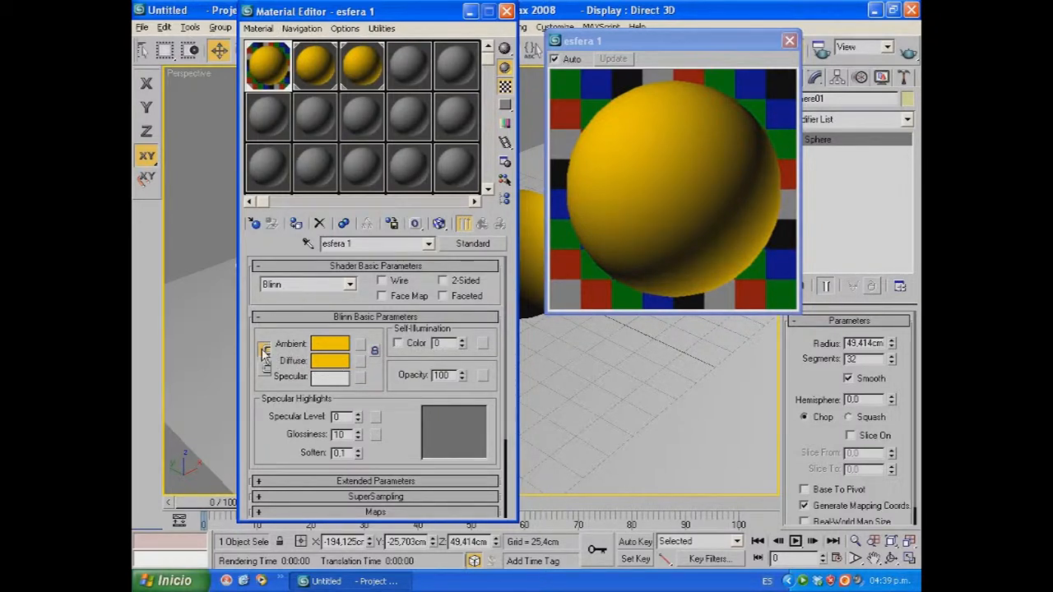
- Set the ambient color of the esfera 1 material to orange, RGB 250, 188, 0
{"action": "left_click", "coordinate": [328, 350]}
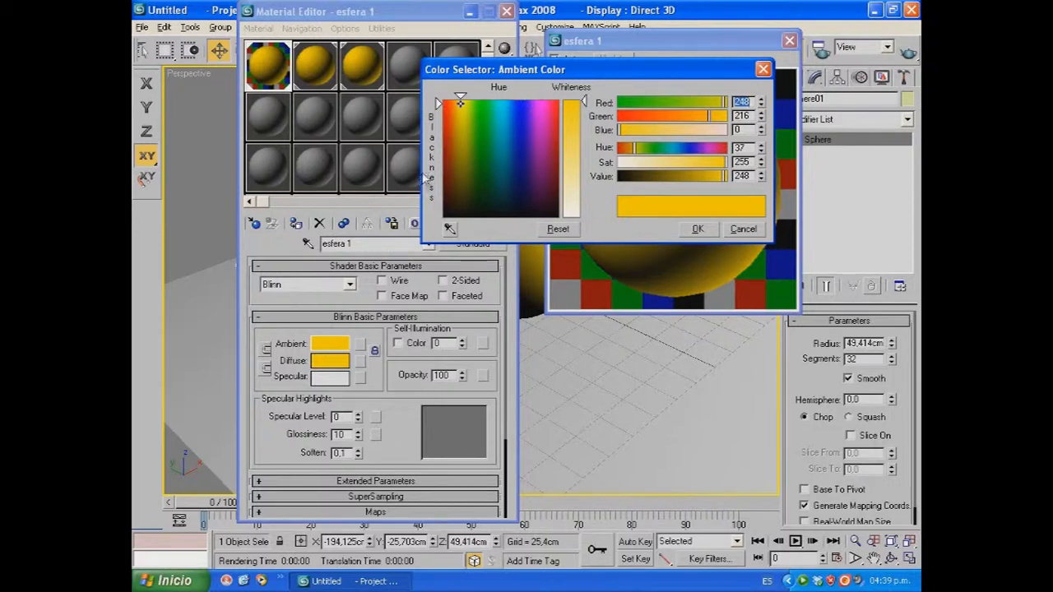
{"action": "left_click", "coordinate": [457, 99]}
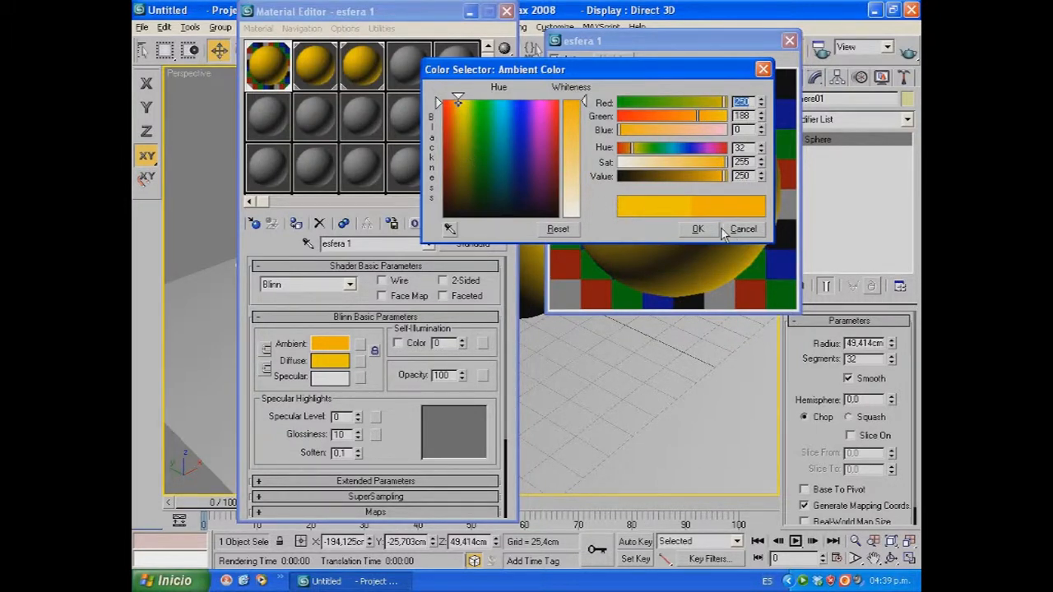
{"action": "left_click", "coordinate": [697, 230]}
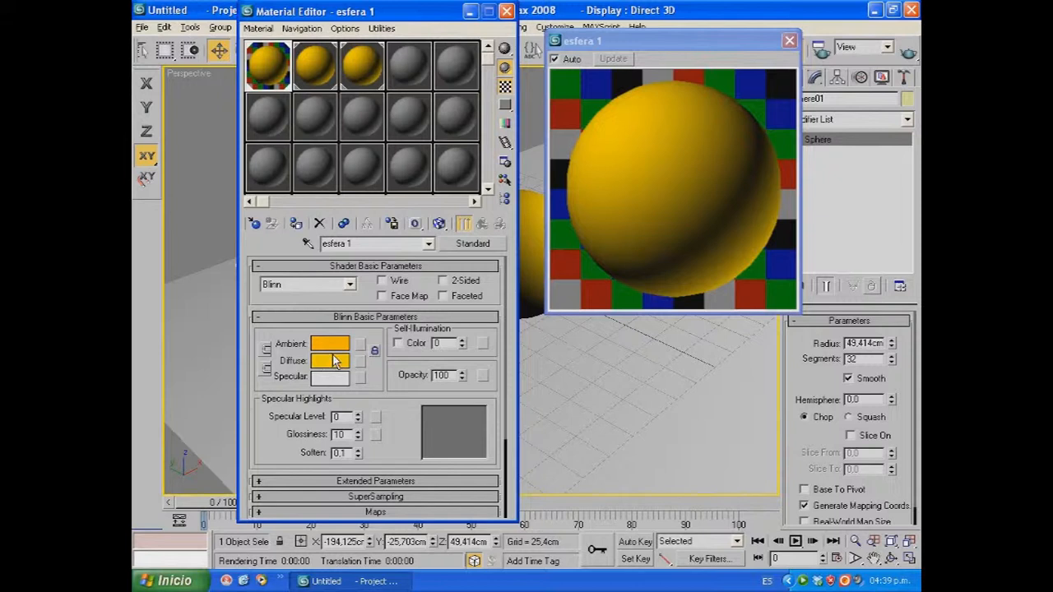
- Swap the ambient and diffuse colors of esfera 1 and copy the ambient yellow onto diffuse
{"action": "left_click_drag", "start_coordinate": [451, 23], "coordinate": [412, 26]}
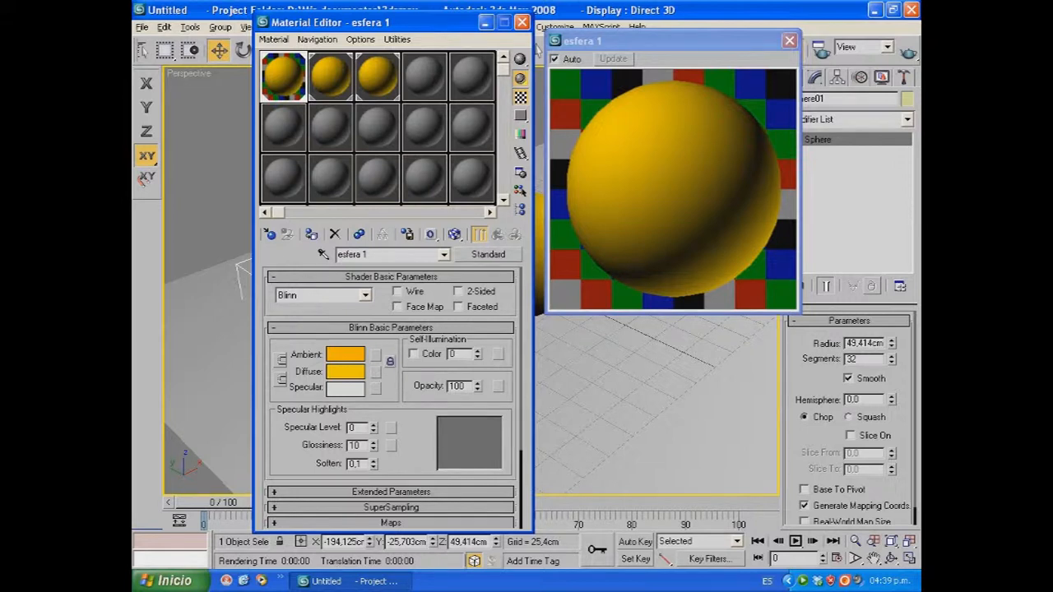
{"action": "left_click_drag", "start_coordinate": [345, 354], "coordinate": [345, 372]}
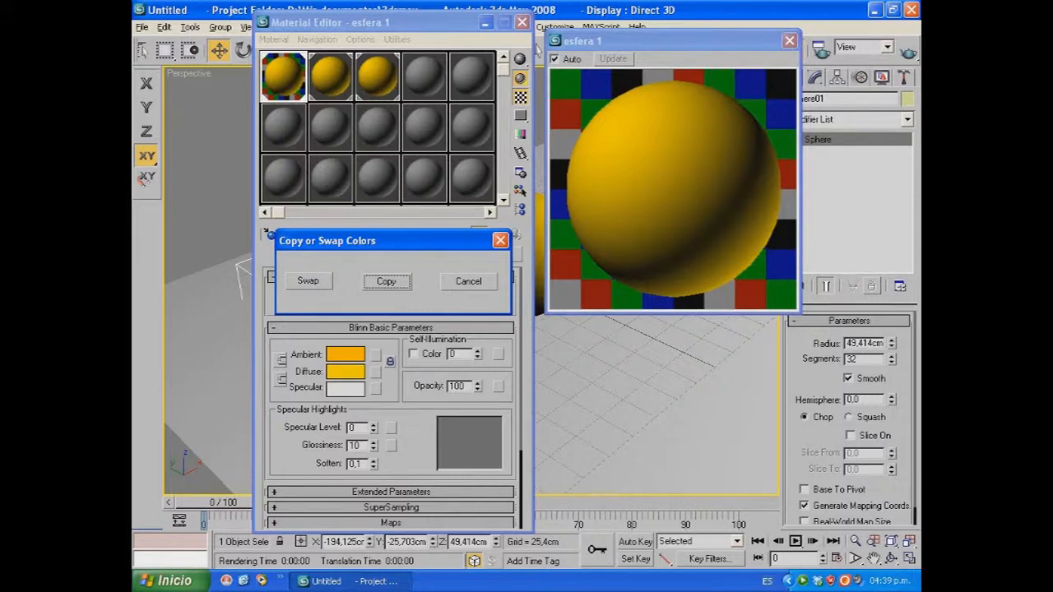
{"action": "key", "text": "Return"}
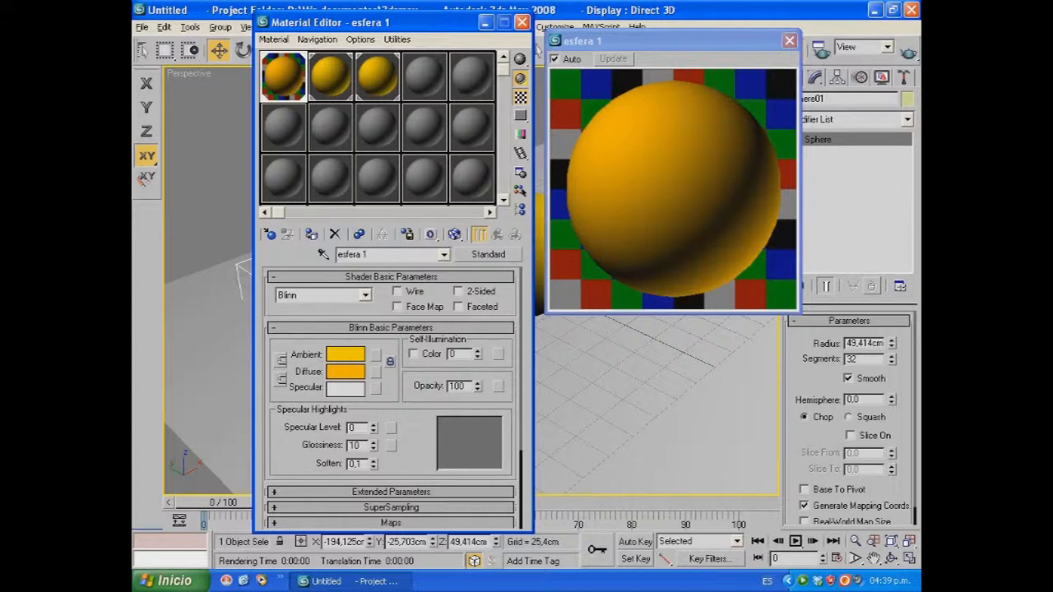
{"action": "left_click_drag", "start_coordinate": [346, 355], "coordinate": [345, 372]}
{"action": "key", "text": "Return"}
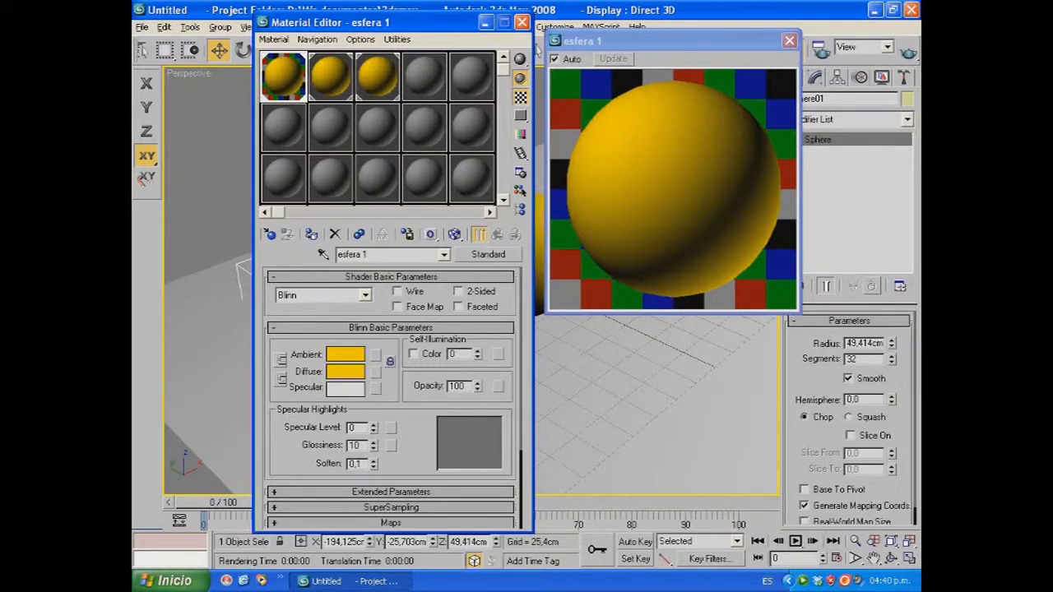
- Lock the ambient and diffuse colors of esfera 1 together and copy the diffuse yellow onto specular
{"action": "left_click", "coordinate": [280, 360]}
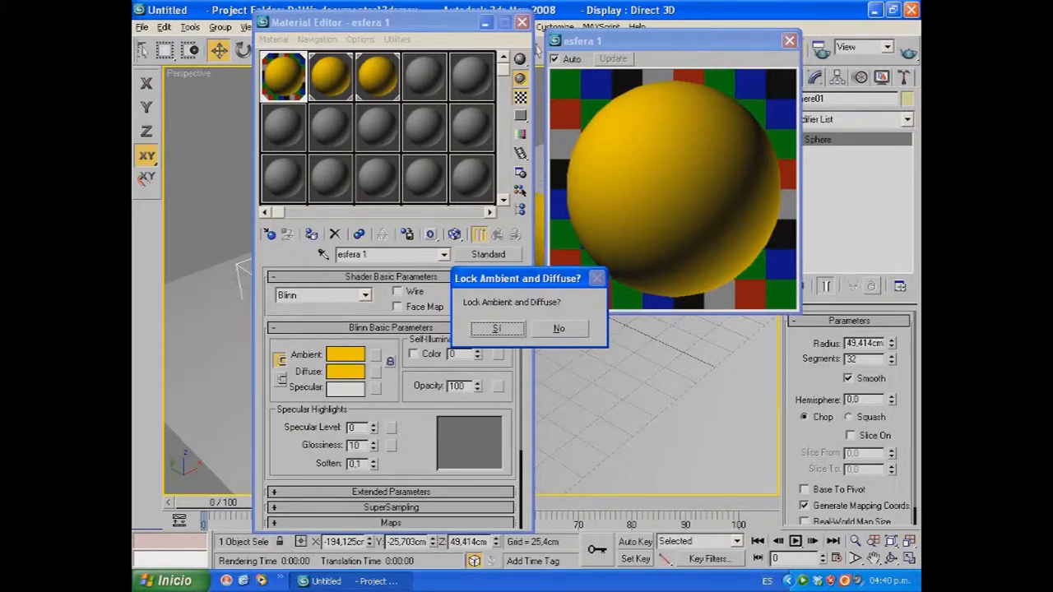
{"action": "key", "text": "Return"}
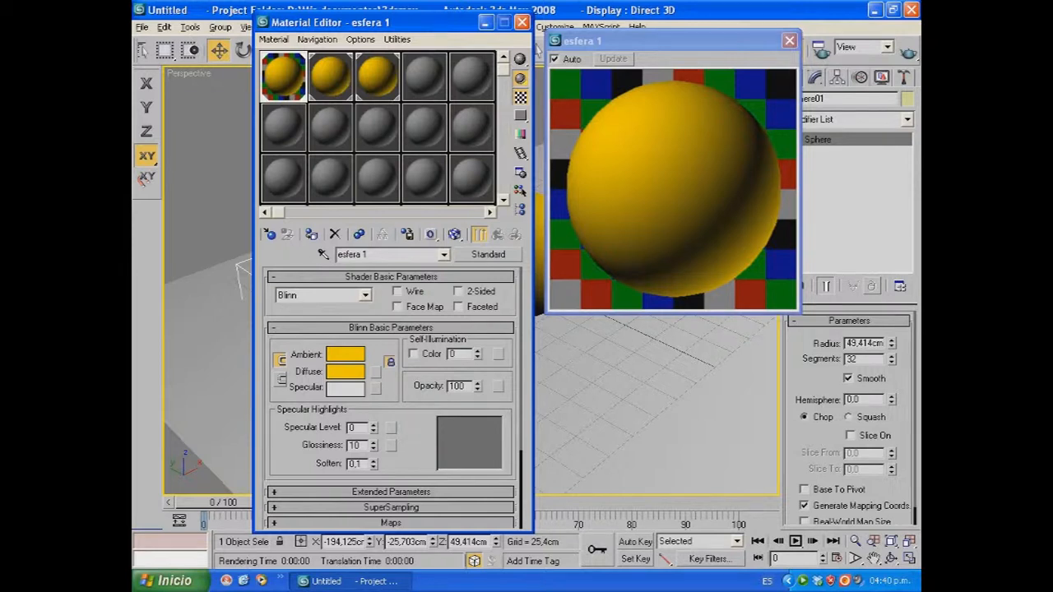
{"action": "left_click_drag", "start_coordinate": [344, 371], "coordinate": [345, 387]}
{"action": "left_click", "coordinate": [386, 281]}
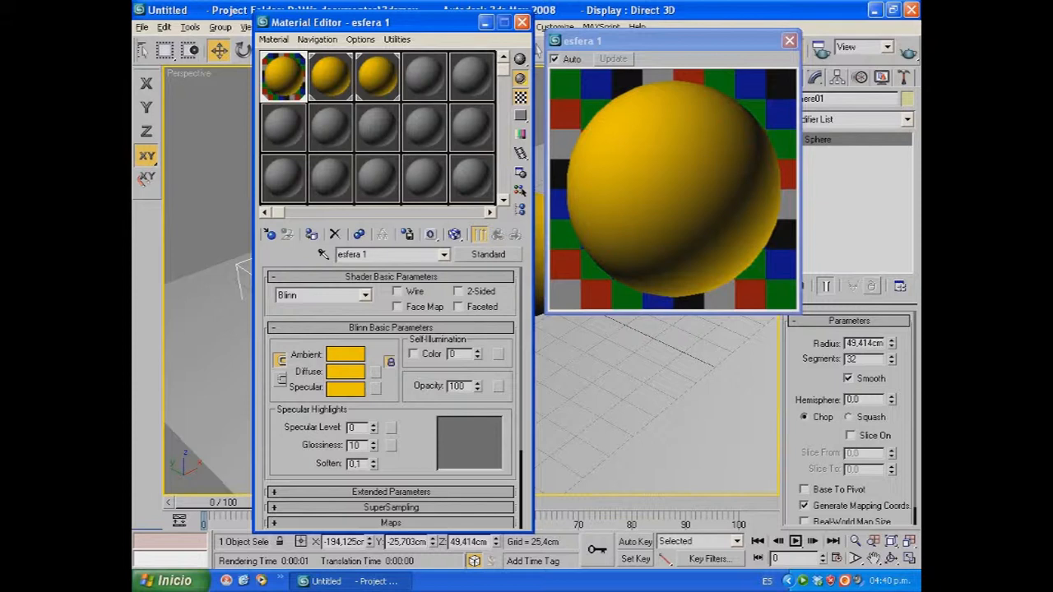
- Whiten the specular color of esfera 1 to a pale cream of about RGB 254, 249, 216
{"action": "left_click", "coordinate": [345, 388]}
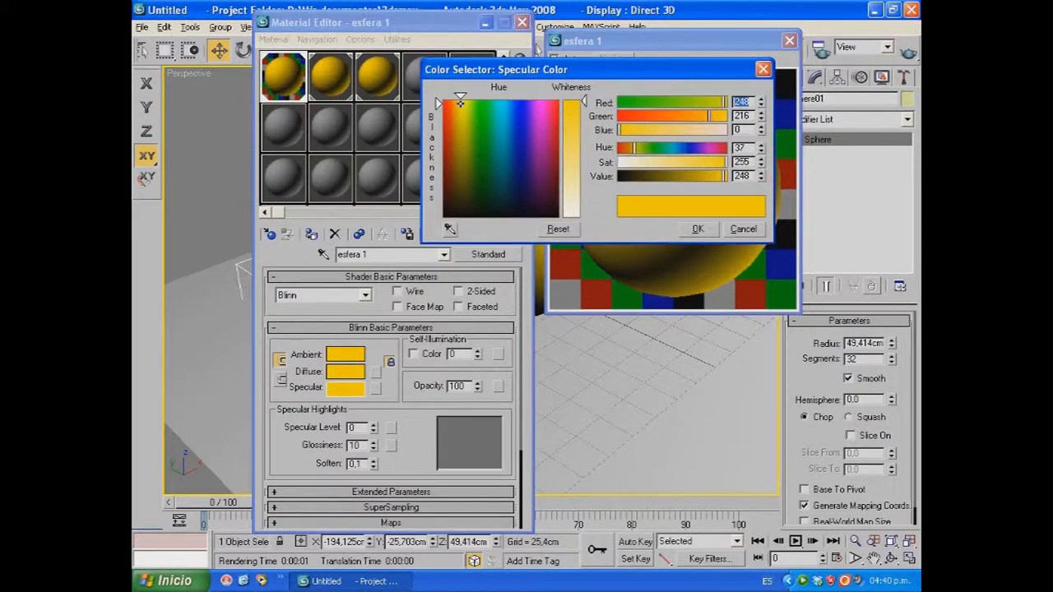
{"action": "left_click_drag", "start_coordinate": [584, 101], "coordinate": [584, 200]}
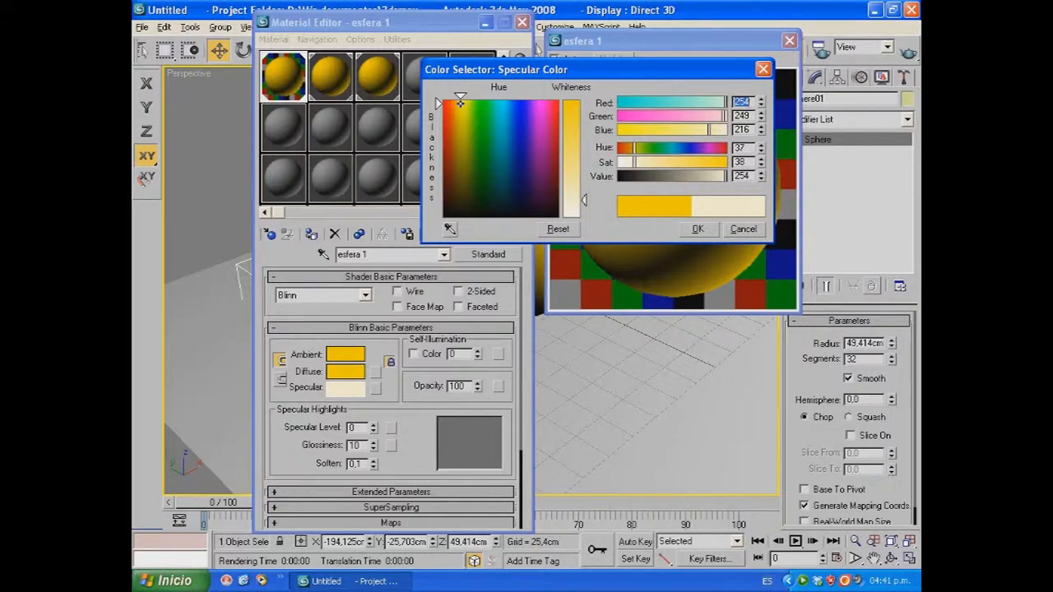
{"action": "left_click_drag", "start_coordinate": [584, 199], "coordinate": [584, 201]}
{"action": "left_click", "coordinate": [698, 229]}
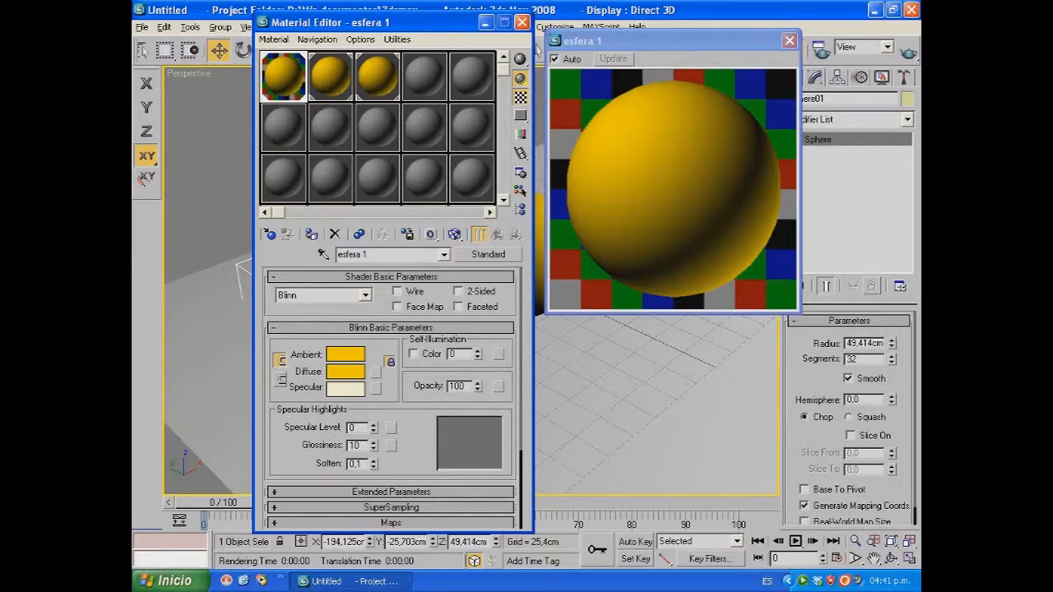
- Match specular to diffuse through their lock, release the lock and whiten the specular color to pale cream
{"action": "left_click", "coordinate": [280, 378]}
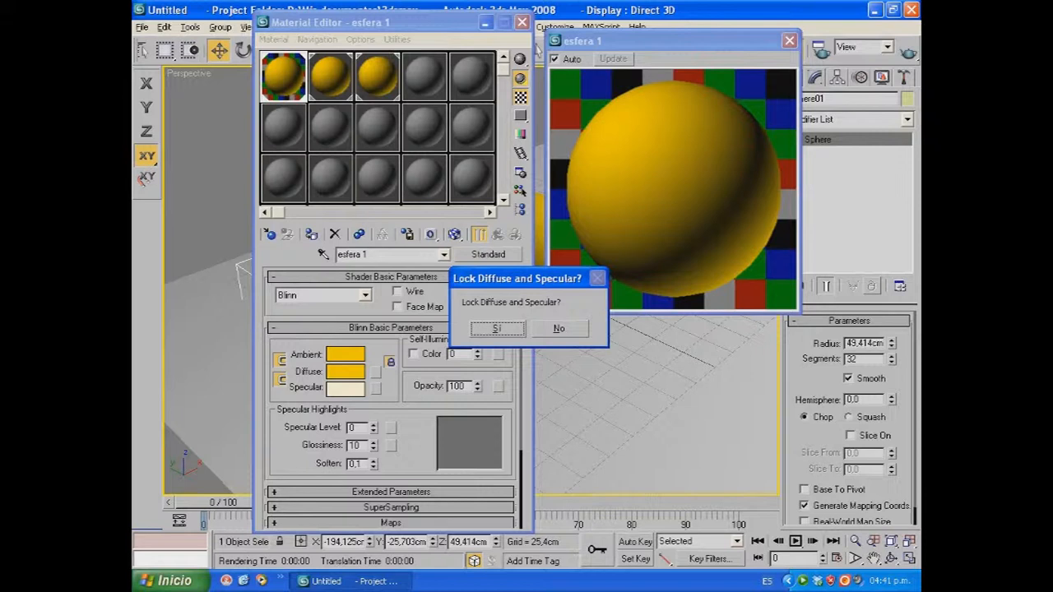
{"action": "key", "text": "Return"}
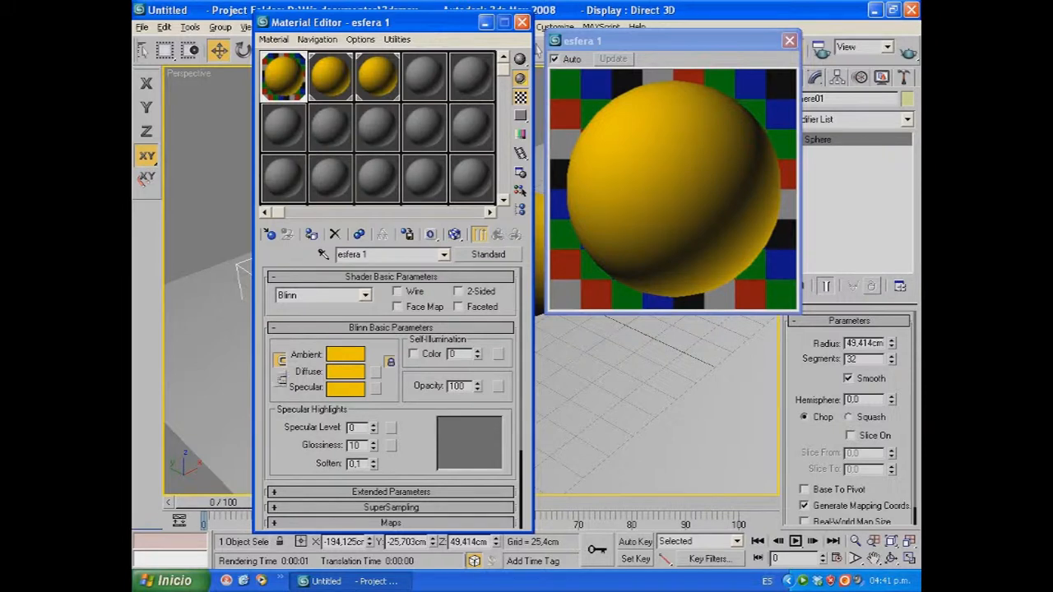
{"action": "left_click", "coordinate": [346, 387]}
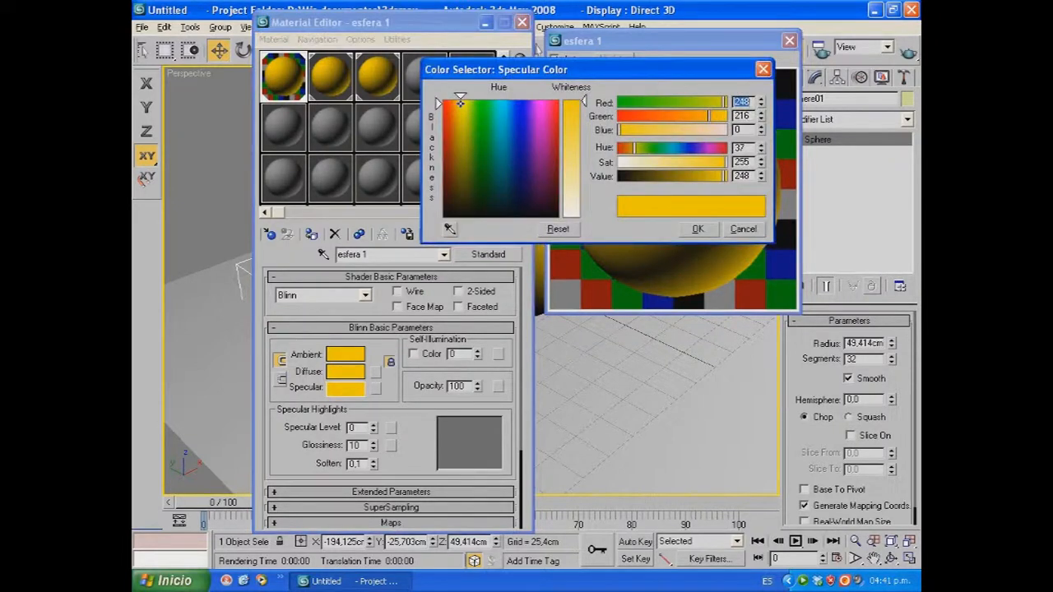
{"action": "left_click_drag", "start_coordinate": [576, 102], "coordinate": [576, 194]}
{"action": "key", "text": "Return"}
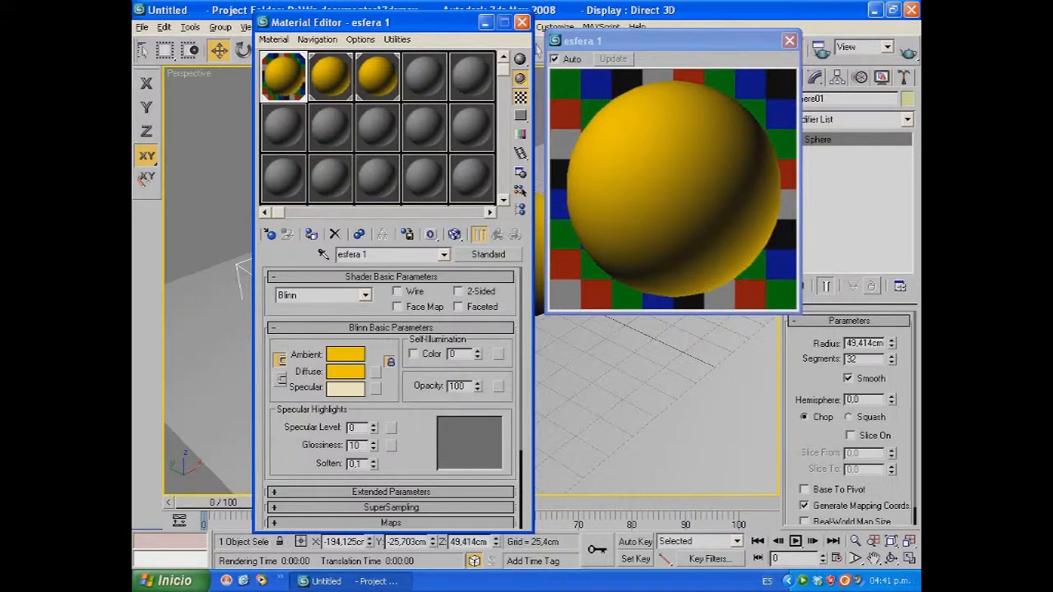
- Set the specular level of the esfera 1 material to 30 and its glossiness to 85
{"action": "left_click_drag", "start_coordinate": [395, 22], "coordinate": [384, 6]}
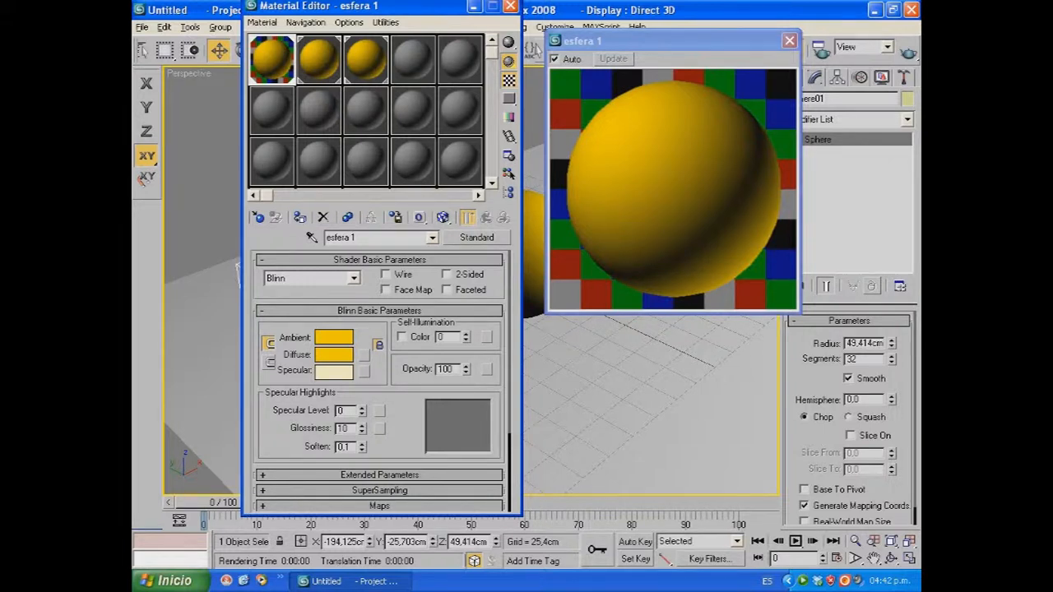
{"action": "double_click", "coordinate": [343, 411]}
{"action": "type", "text": "83"}
{"action": "key", "text": "Return"}
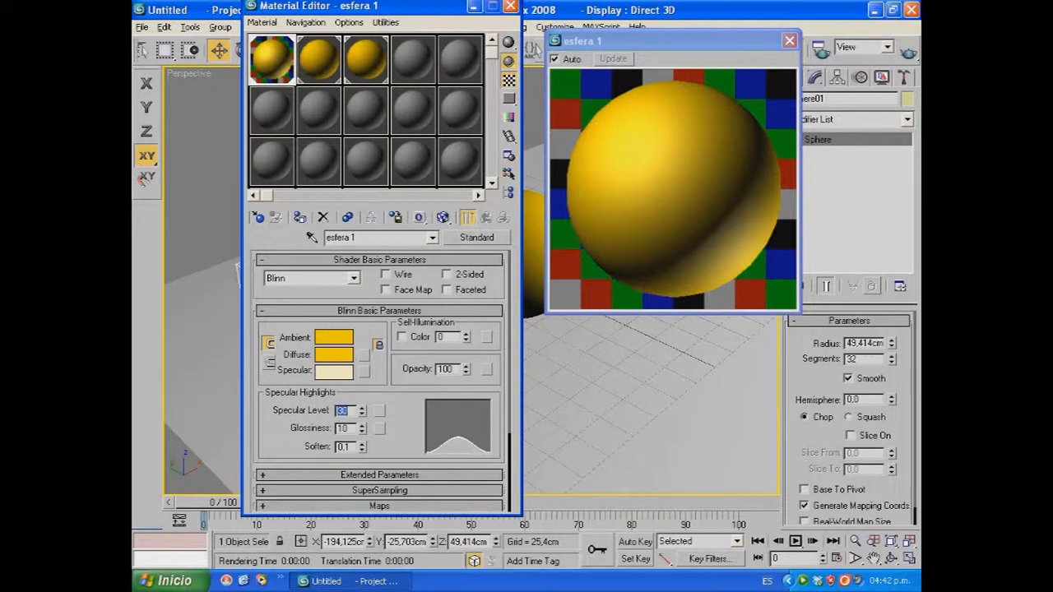
{"action": "key", "text": "Tab"}
{"action": "type", "text": "85"}
{"action": "key", "text": "Return"}
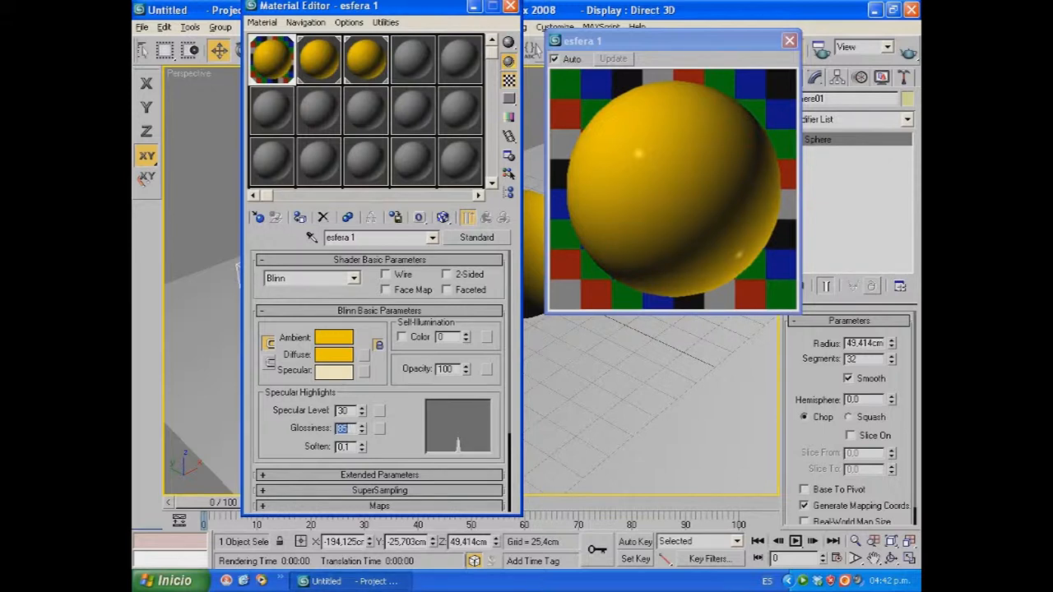
- Raise the specular level of the esfera 1 material to 60
{"action": "double_click", "coordinate": [346, 412]}
{"action": "type", "text": "60"}
{"action": "key", "text": "Return"}
- Try Soften values of 1 and 0.5 on the esfera 1 highlight, restoring 0.1 after each
{"action": "key", "text": "Tab"}
{"action": "key", "text": "Tab"}
{"action": "type", "text": "1"}
{"action": "key", "text": "Return"}
{"action": "type", "text": "0.1"}
{"action": "key", "text": "Return"}
{"action": "type", "text": "0.5"}
{"action": "key", "text": "Return"}
{"action": "type", "text": "0.1"}
{"action": "key", "text": "Return"}
- Render the Perspective view to check the specular highlight on the first sphere and close the frame
{"action": "key", "text": "shift+q"}
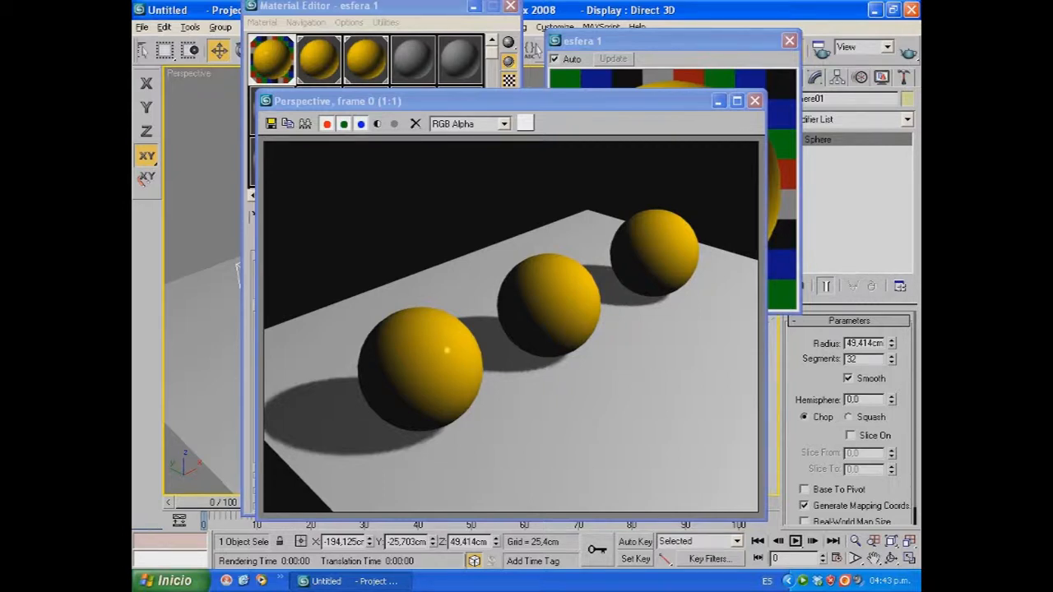
{"action": "left_click", "coordinate": [755, 100]}
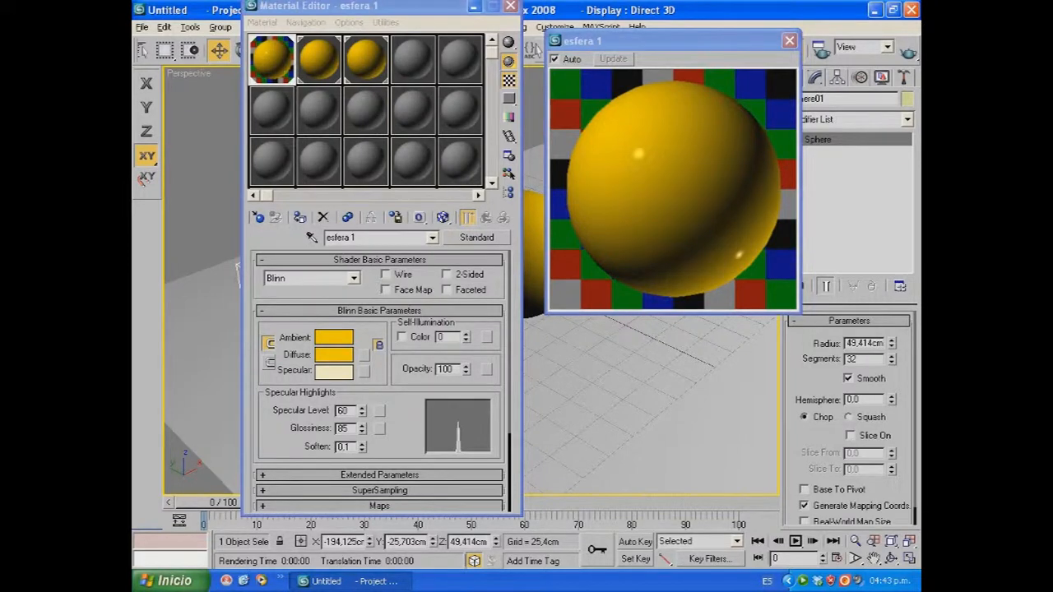
- Copy the first sphere and place the copy in front of the middle sphere, at about X -51 cm, Y -157 cm
{"action": "left_click", "coordinate": [473, 7]}
{"action": "scroll", "coordinate": [472, 281], "scroll_direction": "down", "scroll_amount": 3}
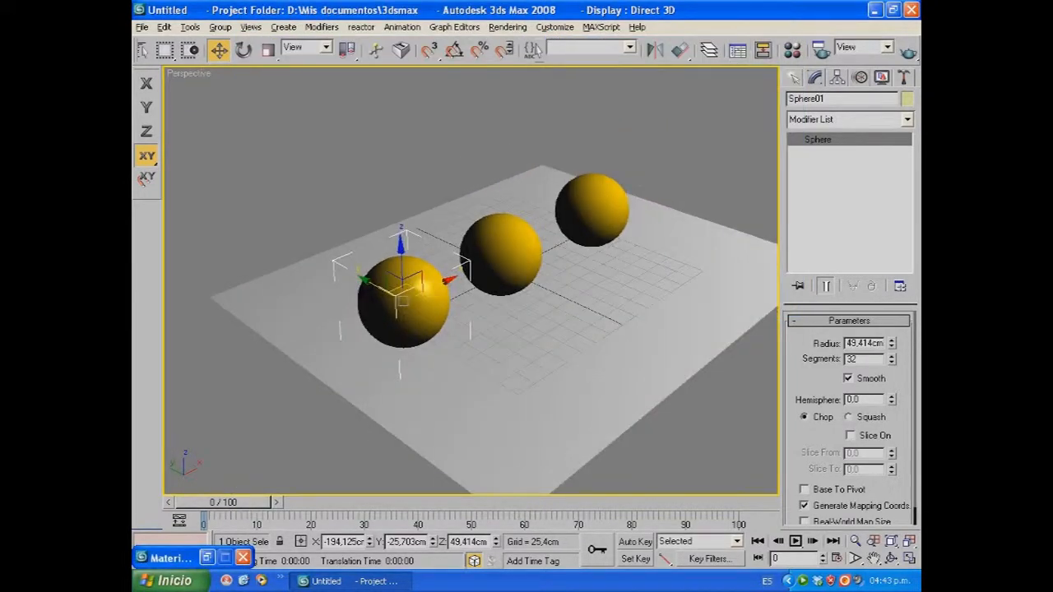
{"action": "mouse_move", "coordinate": [380, 284]}
{"action": "left_mouse_down", "text": "shift"}
{"action": "mouse_move", "coordinate": [489, 330]}
{"action": "mouse_move", "coordinate": [483, 360]}
{"action": "left_mouse_up", "text": "shift"}
{"action": "left_click", "coordinate": [528, 358]}
{"action": "middle_click_drag", "start_coordinate": [528, 359], "coordinate": [498, 354], "text": "alt"}
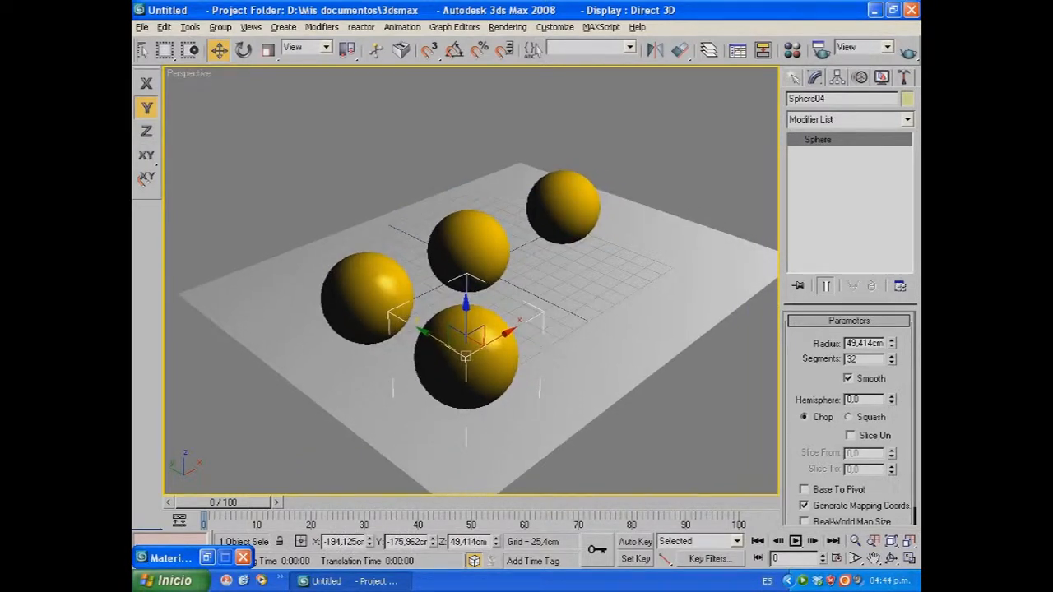
{"action": "left_click_drag", "start_coordinate": [492, 336], "coordinate": [541, 278]}
{"action": "middle_click_drag", "start_coordinate": [541, 278], "coordinate": [526, 289], "text": "alt"}
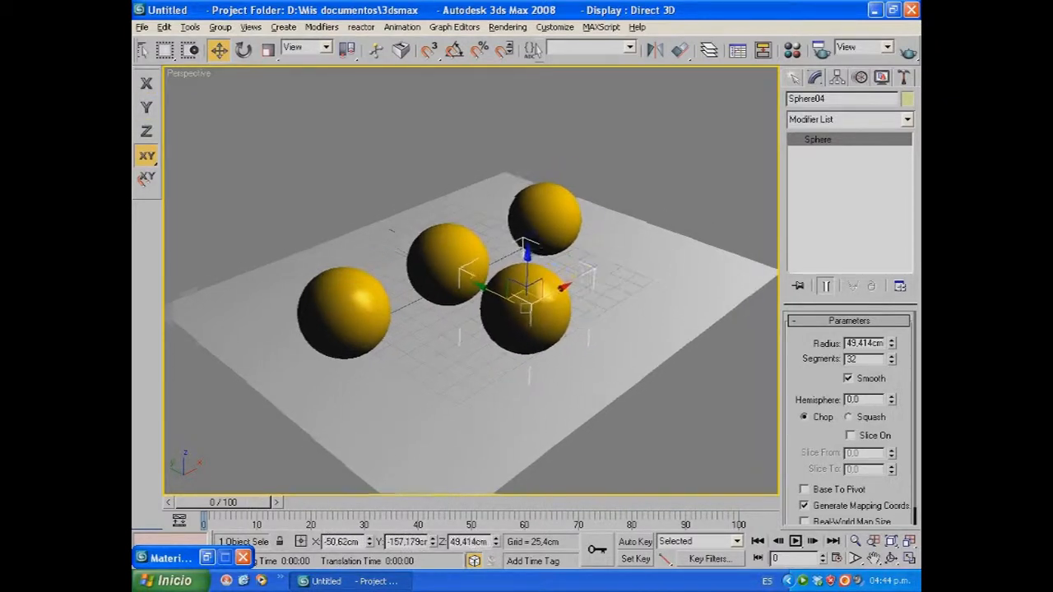
- Duplicate the esfera 1 material into the first slot of the second row and rename the copy esfera 4
{"action": "left_click", "coordinate": [792, 49]}
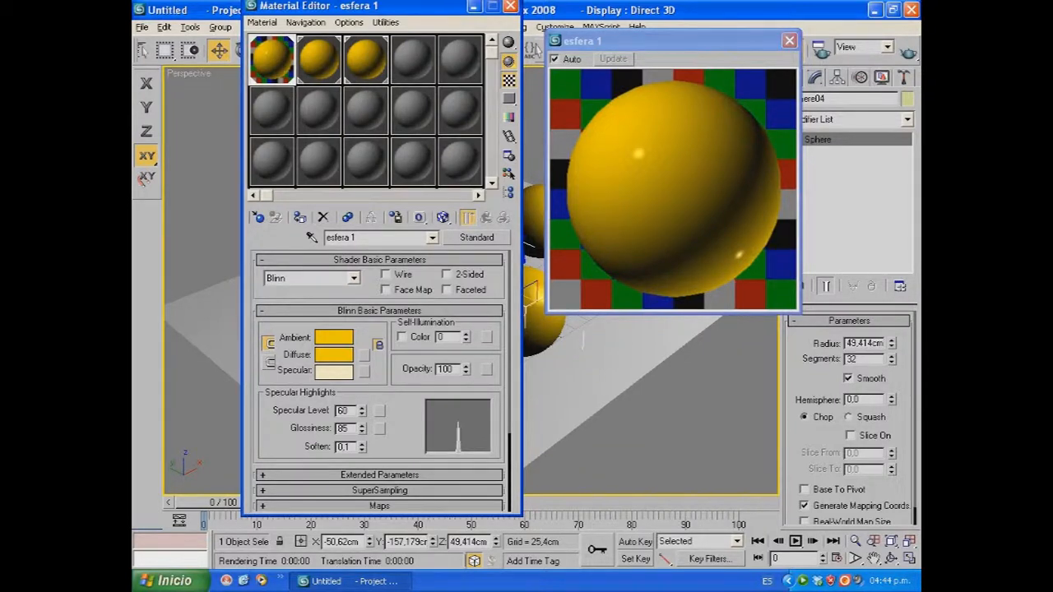
{"action": "left_click_drag", "start_coordinate": [272, 59], "coordinate": [271, 109]}
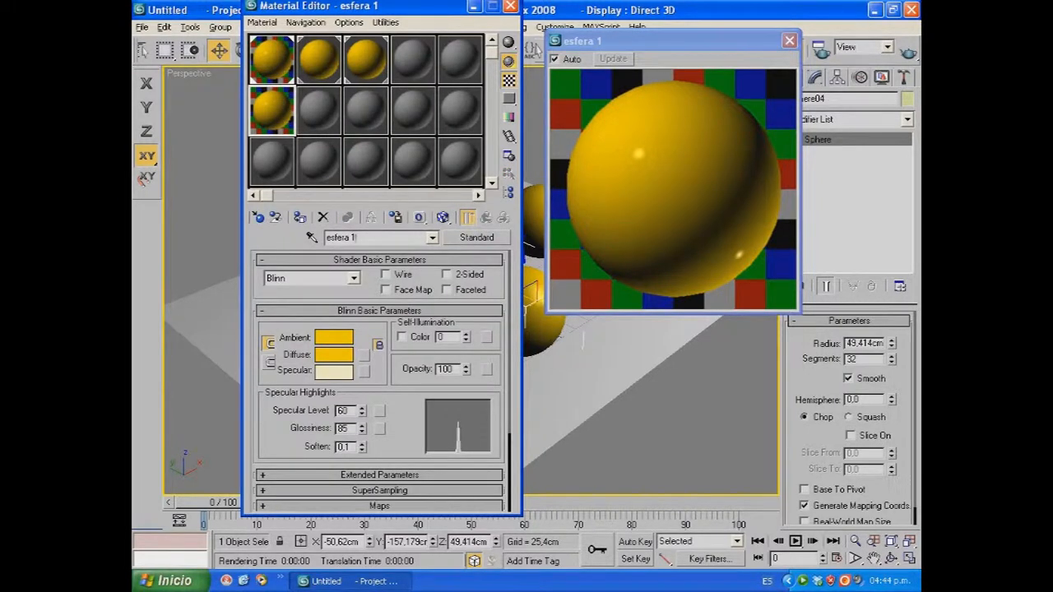
{"action": "key", "text": "BackSpace"}
{"action": "key", "text": "BackSpace"}
{"action": "key", "text": "Return"}
{"action": "type", "text": "4"}
{"action": "key", "text": "Return"}
- Set the specular level of the esfera 4 material to 30 and its glossiness to 45
{"action": "double_click", "coordinate": [342, 409]}
{"action": "type", "text": "30"}
{"action": "key", "text": "Return"}
{"action": "key", "text": "Tab"}
{"action": "type", "text": "45"}
{"action": "key", "text": "Return"}
- Assign the esfera 4 material to the copied sphere, close the enlarged esfera 1 preview and minimize the Material Editor
{"action": "left_click_drag", "start_coordinate": [371, 6], "coordinate": [258, 32]}
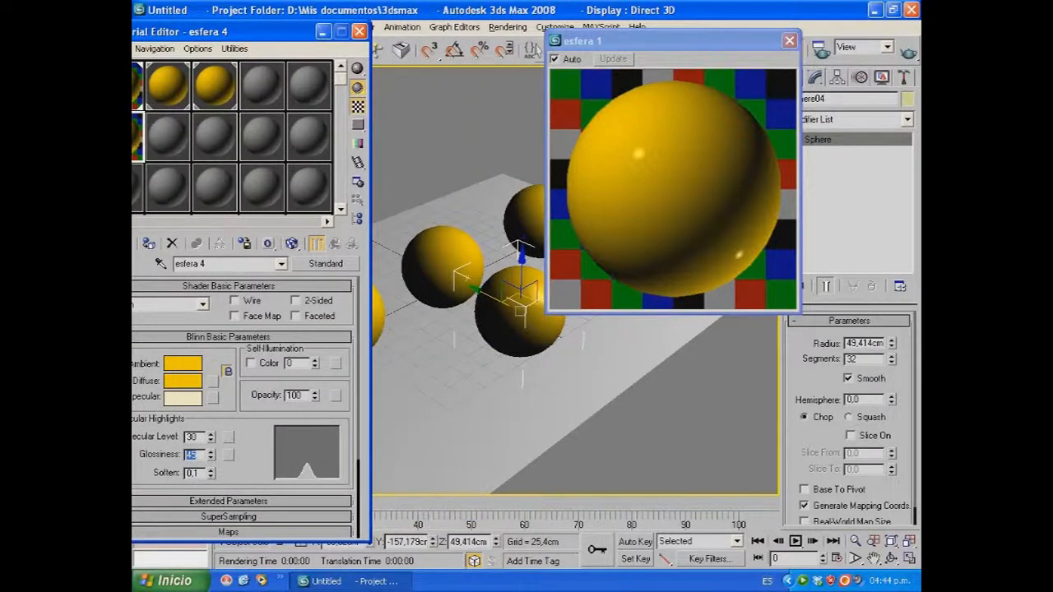
{"action": "left_click_drag", "start_coordinate": [258, 31], "coordinate": [352, 25]}
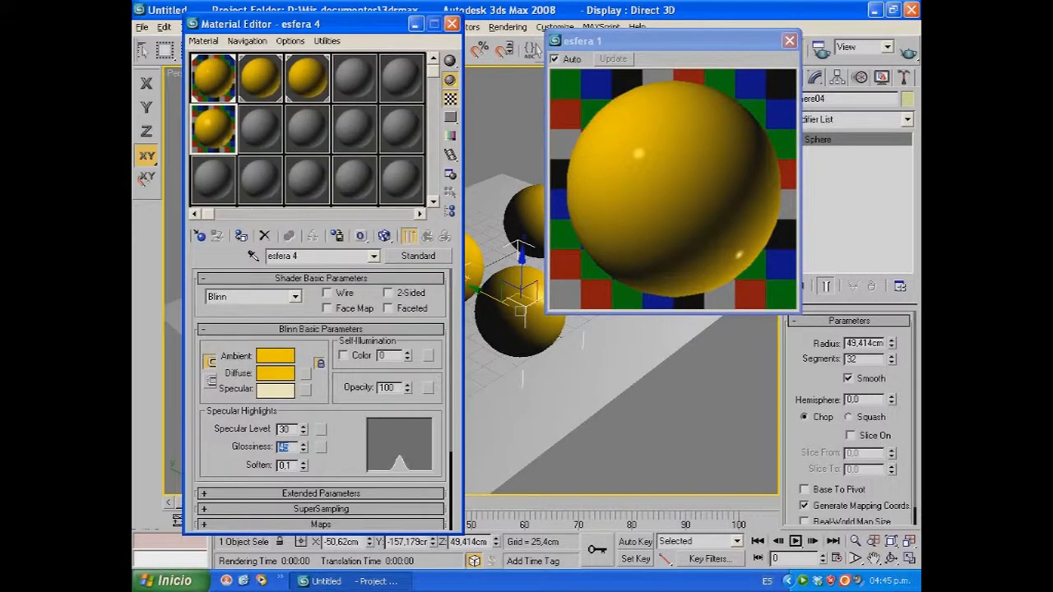
{"action": "left_click", "coordinate": [789, 40]}
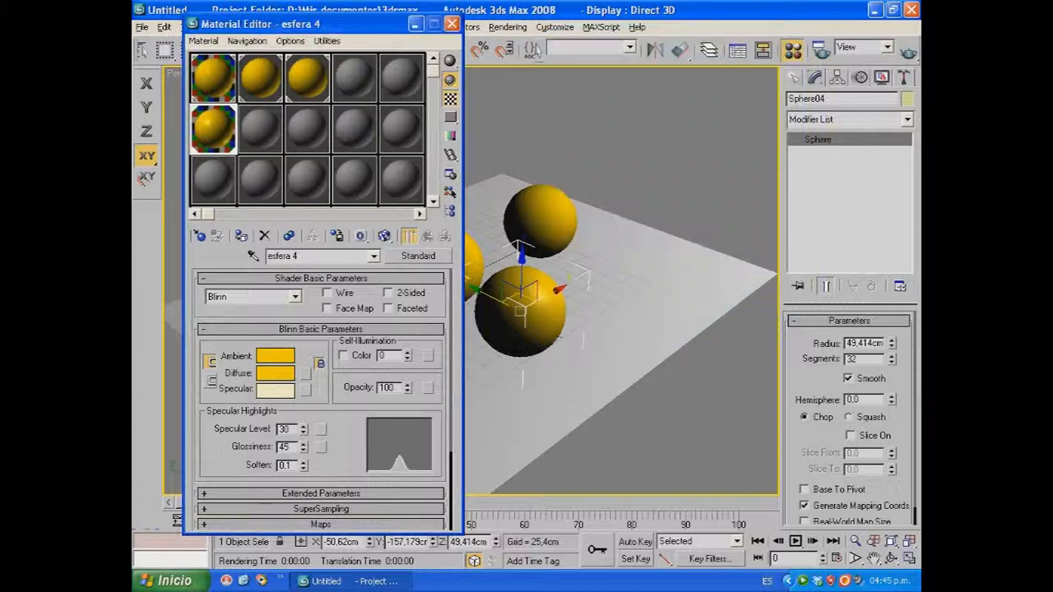
{"action": "left_click", "coordinate": [416, 24]}
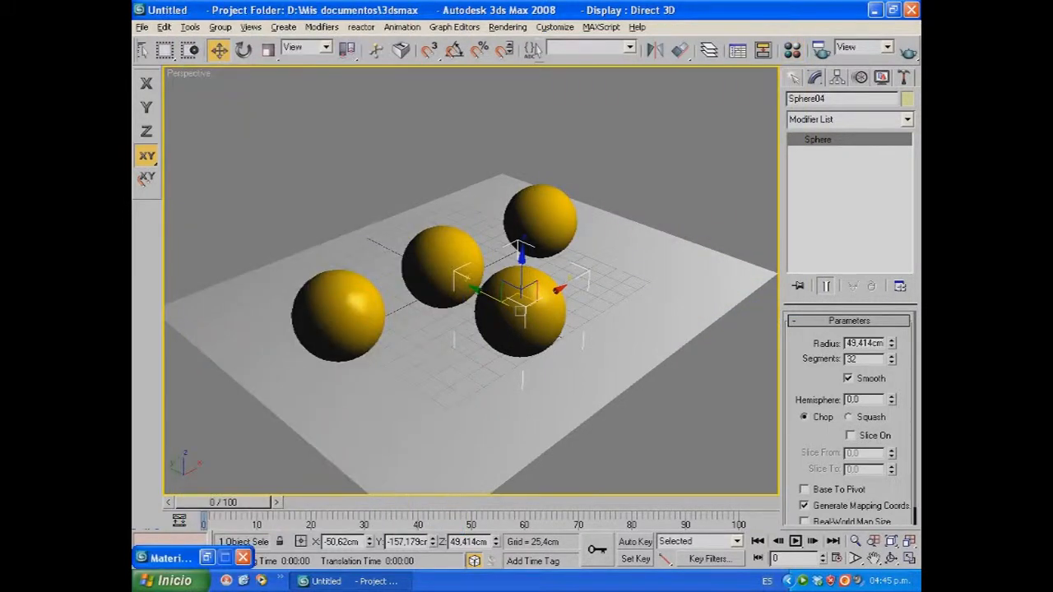
- Render the Perspective view from the current distance and again from closer to compare the spheres' highlights, closing each frame
{"action": "left_click", "coordinate": [908, 51]}
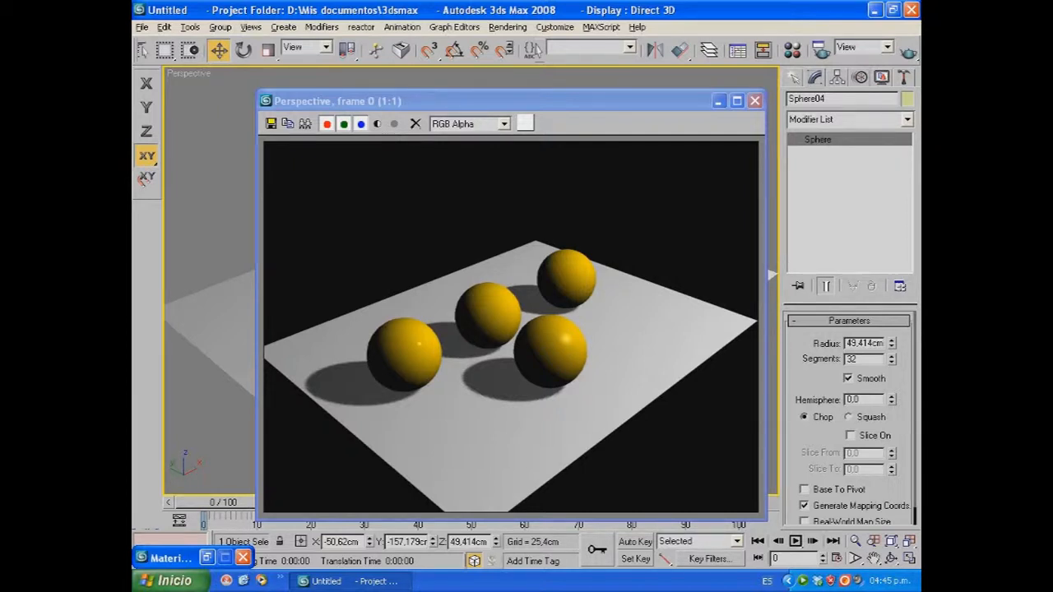
{"action": "left_click", "coordinate": [754, 100]}
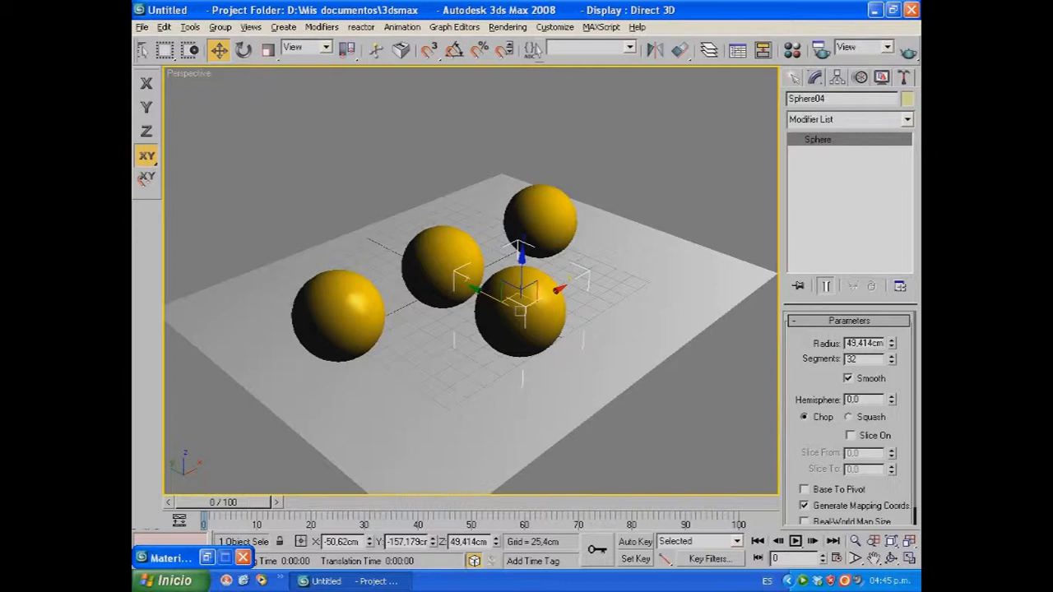
{"action": "scroll", "coordinate": [472, 313], "scroll_direction": "up", "scroll_amount": 5}
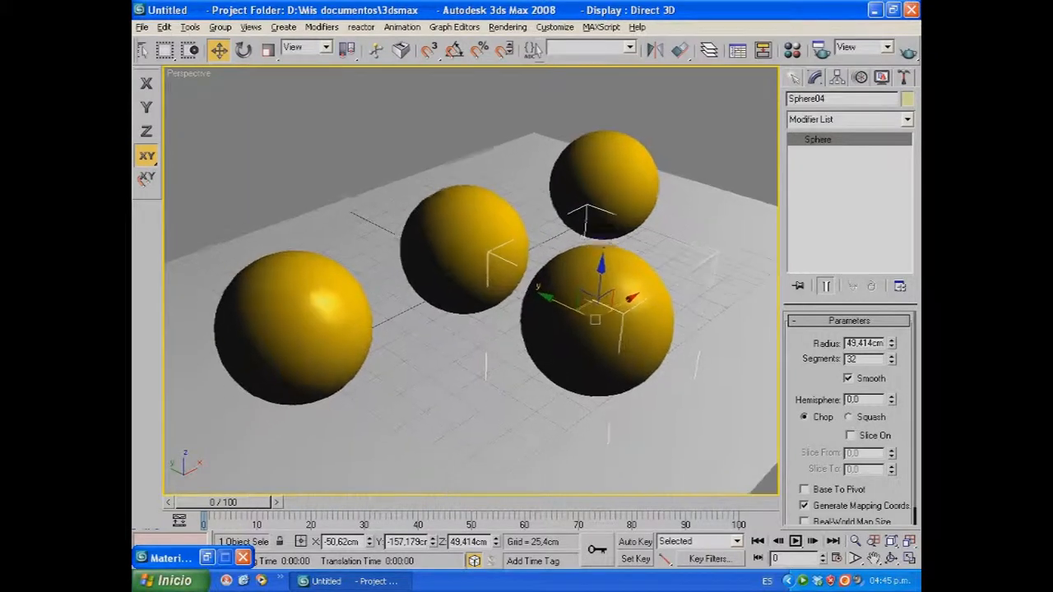
{"action": "scroll", "coordinate": [477, 288], "scroll_direction": "up", "scroll_amount": 4}
{"action": "scroll", "coordinate": [477, 288], "scroll_direction": "down", "scroll_amount": 4}
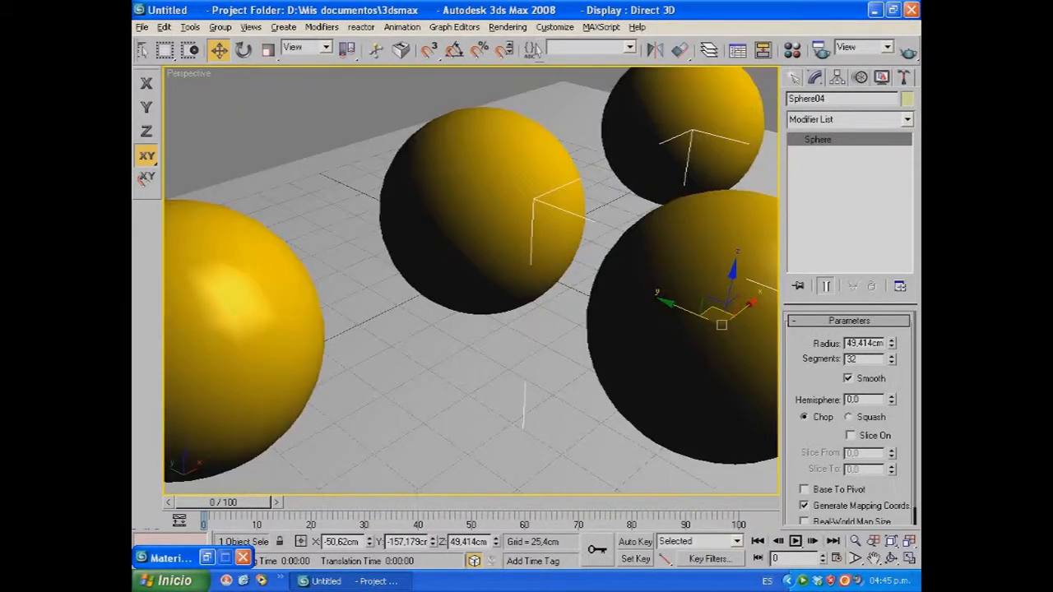
{"action": "scroll", "coordinate": [470, 308], "scroll_direction": "down", "scroll_amount": 1}
{"action": "left_click", "coordinate": [907, 51]}
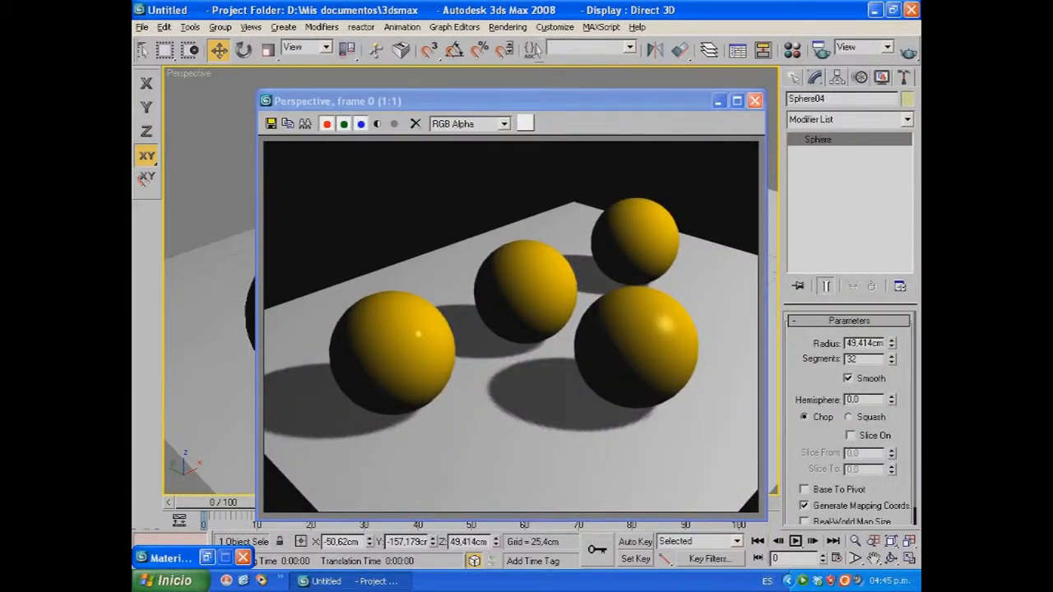
{"action": "left_click", "coordinate": [754, 101]}
- Render a close-up of the first sphere and clone the rendered frame, setting the clone aside for comparison
{"action": "left_click", "coordinate": [325, 304]}
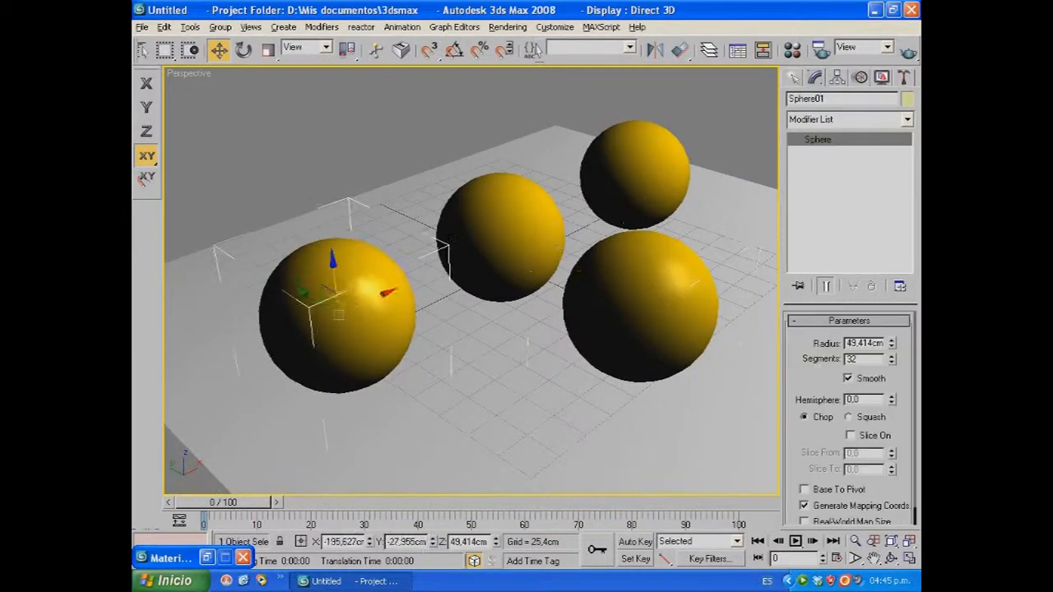
{"action": "key", "text": "z"}
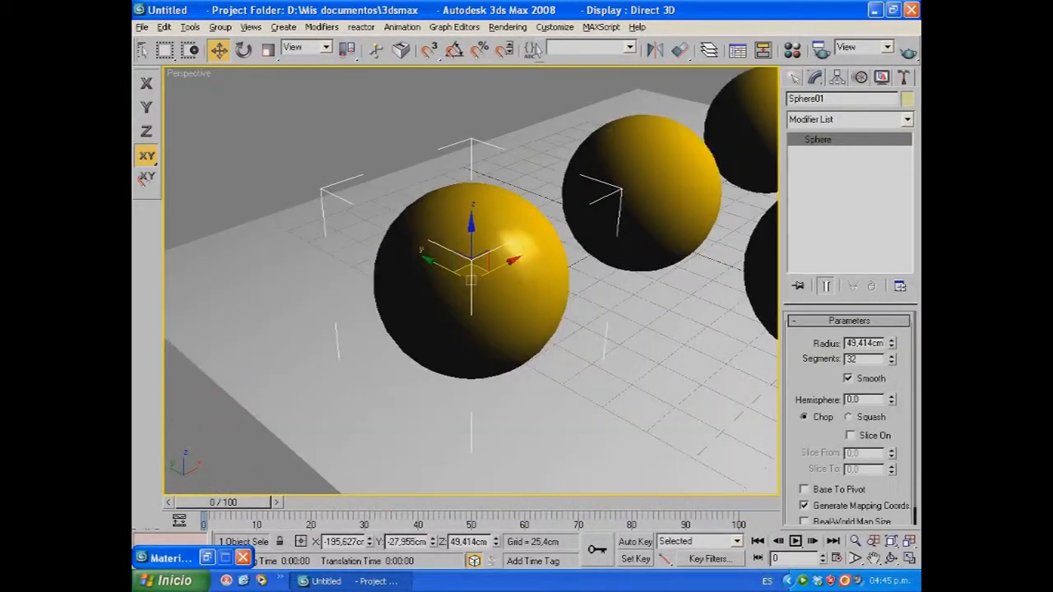
{"action": "scroll", "coordinate": [471, 280], "scroll_direction": "up", "scroll_amount": 3}
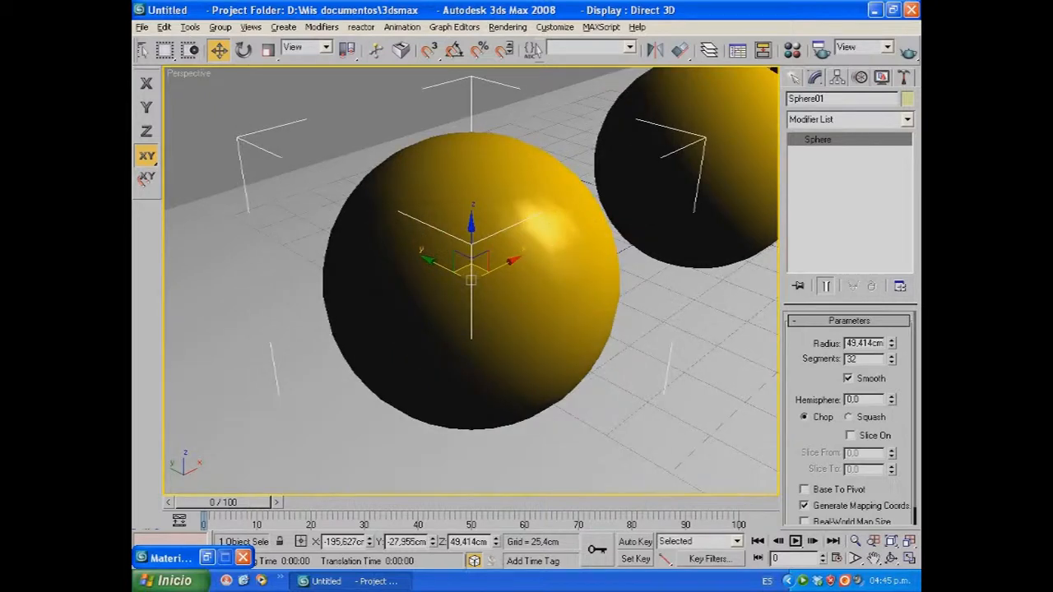
{"action": "key", "text": "shift+q"}
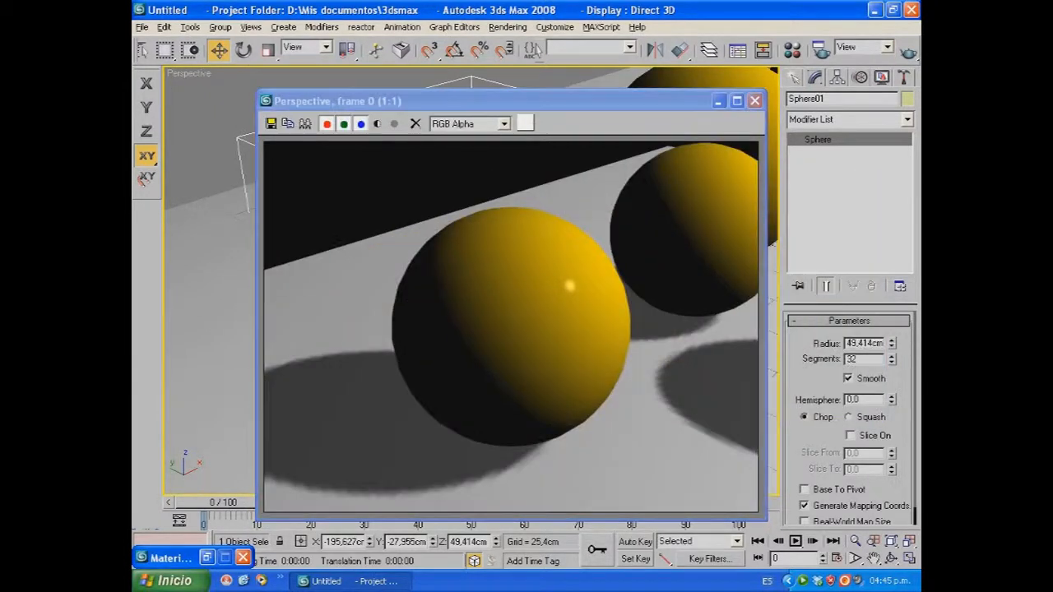
{"action": "left_click", "coordinate": [287, 124]}
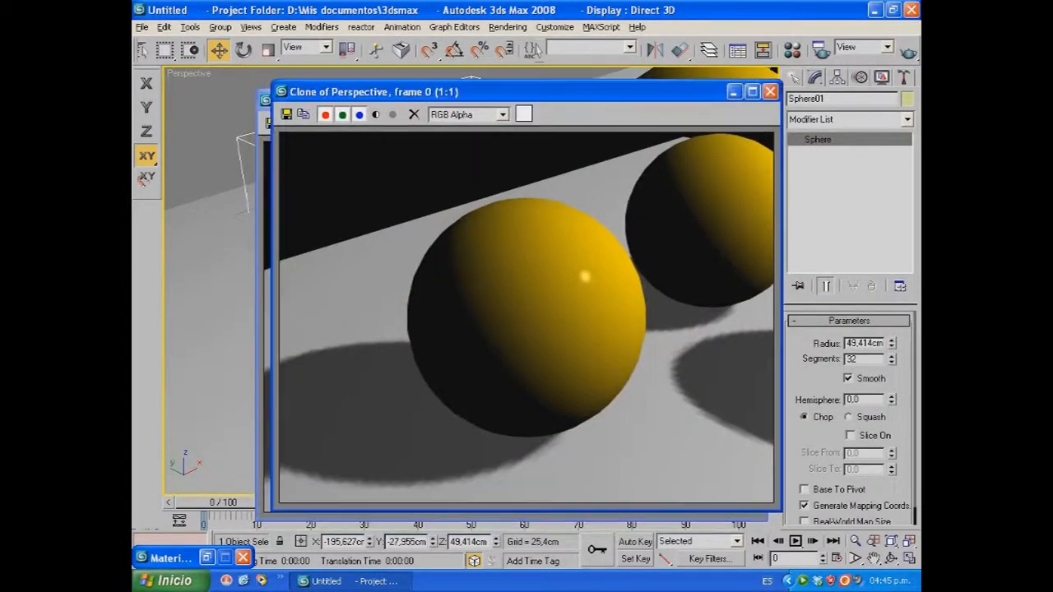
{"action": "mouse_move", "coordinate": [461, 91]}
{"action": "left_mouse_down"}
{"action": "mouse_move", "coordinate": [375, 94]}
{"action": "mouse_move", "coordinate": [197, 137]}
{"action": "mouse_move", "coordinate": [232, 116]}
{"action": "left_mouse_up"}
{"action": "left_click", "coordinate": [642, 101]}
- Set Soften of the esfera 1 material to 0.5 and render the close-up again
{"action": "left_click", "coordinate": [793, 49]}
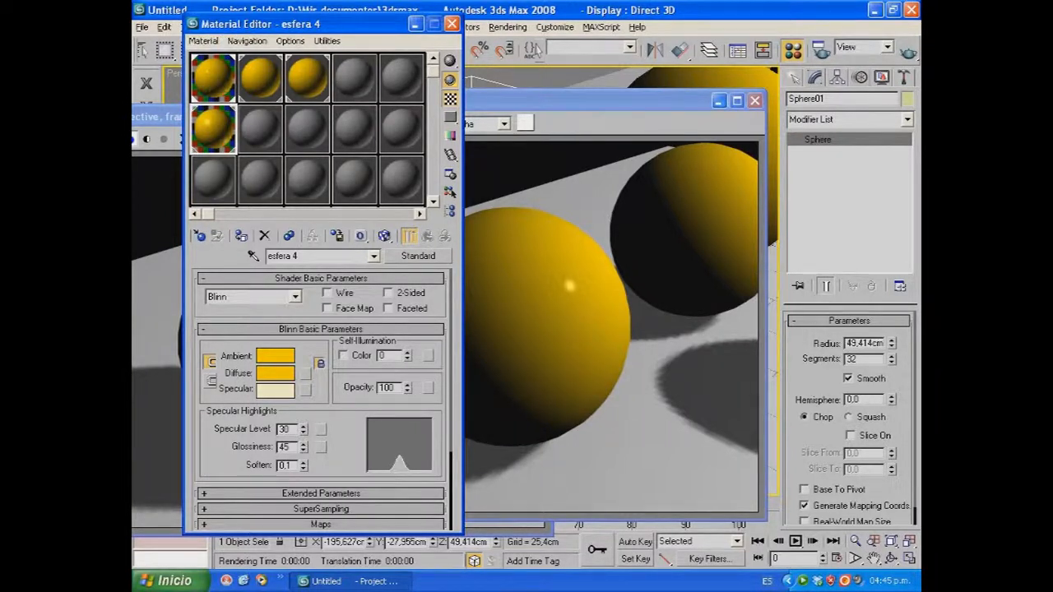
{"action": "left_click", "coordinate": [213, 79]}
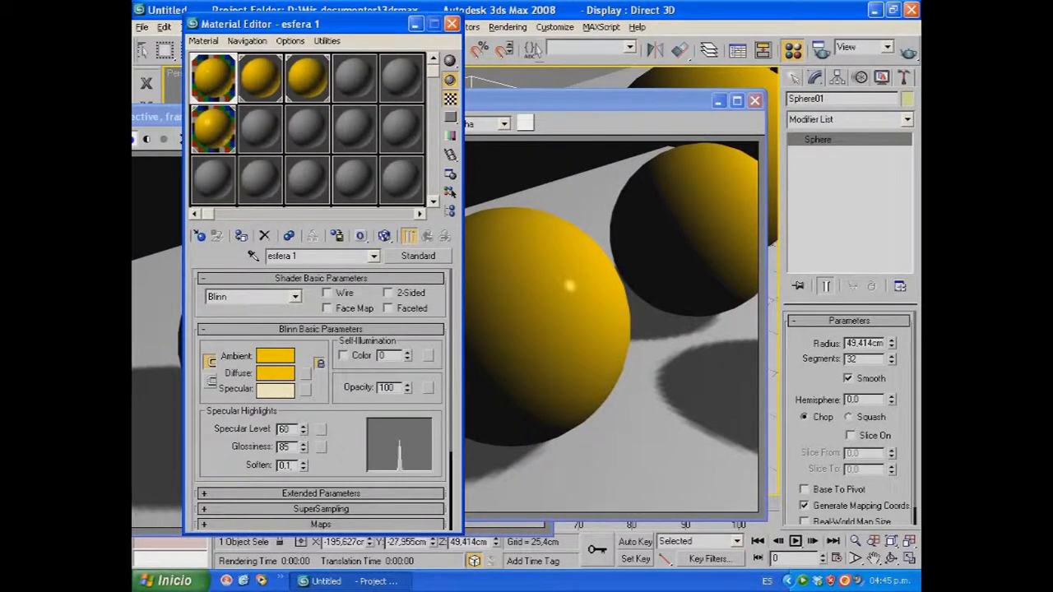
{"action": "key", "text": "BackSpace"}
{"action": "key", "text": "BackSpace"}
{"action": "type", "text": "5"}
{"action": "key", "text": "Return"}
{"action": "left_click", "coordinate": [416, 24]}
{"action": "left_click", "coordinate": [910, 51]}
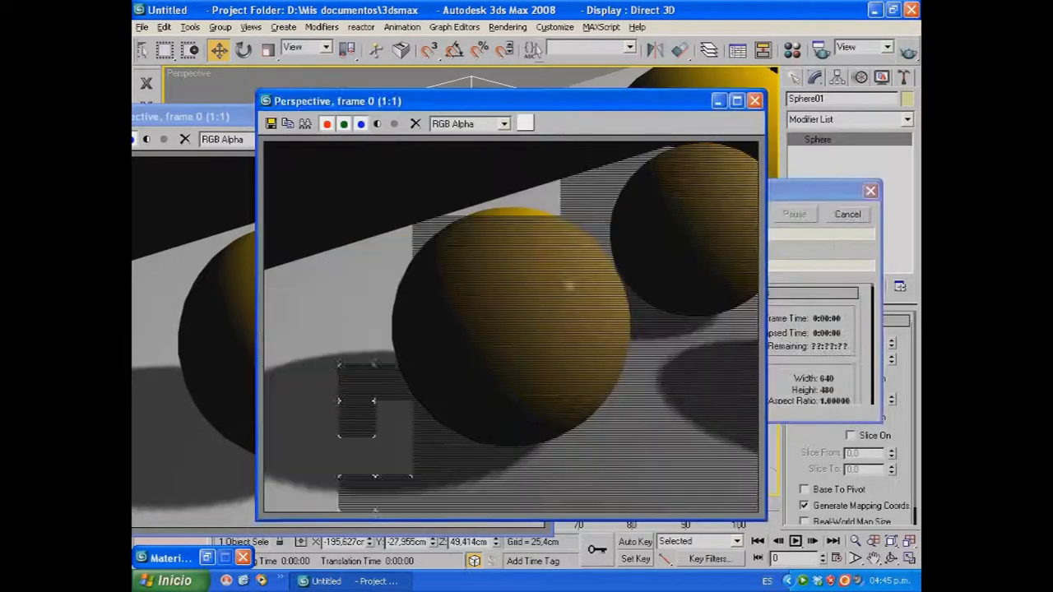
- Compare the new render with the cloned frame and arrange the two frames side by side
{"action": "left_click", "coordinate": [196, 117]}
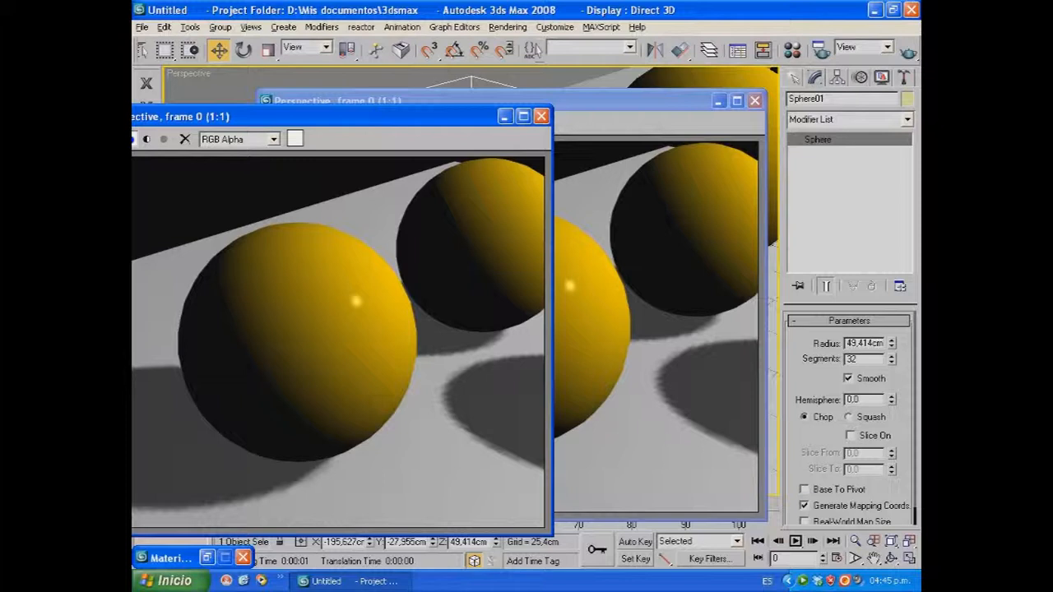
{"action": "left_click_drag", "start_coordinate": [593, 101], "coordinate": [614, 105]}
{"action": "left_click", "coordinate": [194, 118]}
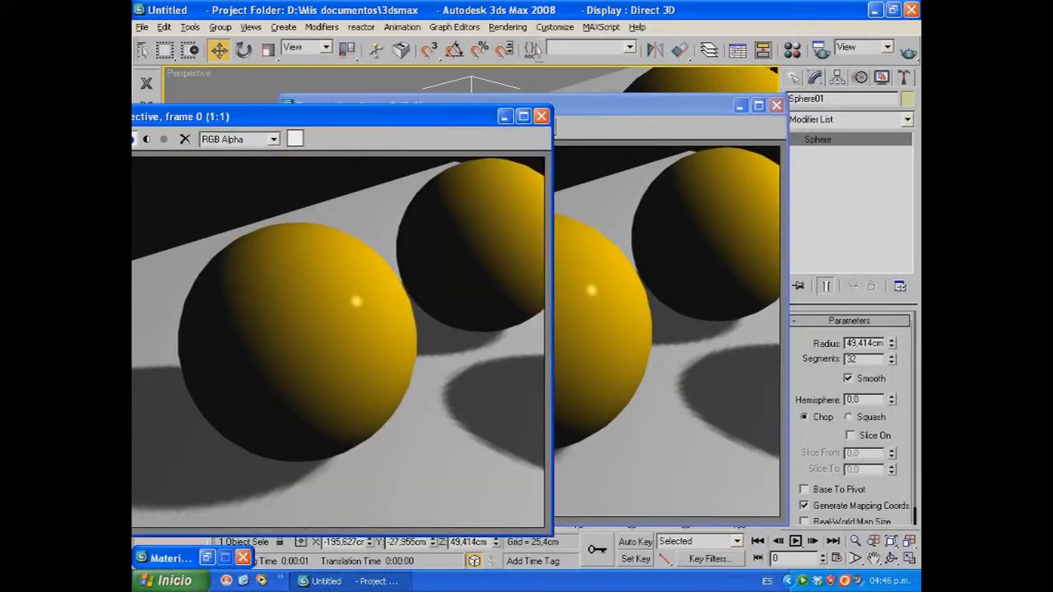
{"action": "left_click", "coordinate": [626, 105]}
{"action": "left_click_drag", "start_coordinate": [625, 106], "coordinate": [757, 100]}
- Try a Soften value of 0.8 on the esfera 1 material and render it beside the cloned frame
{"action": "left_click", "coordinate": [791, 49]}
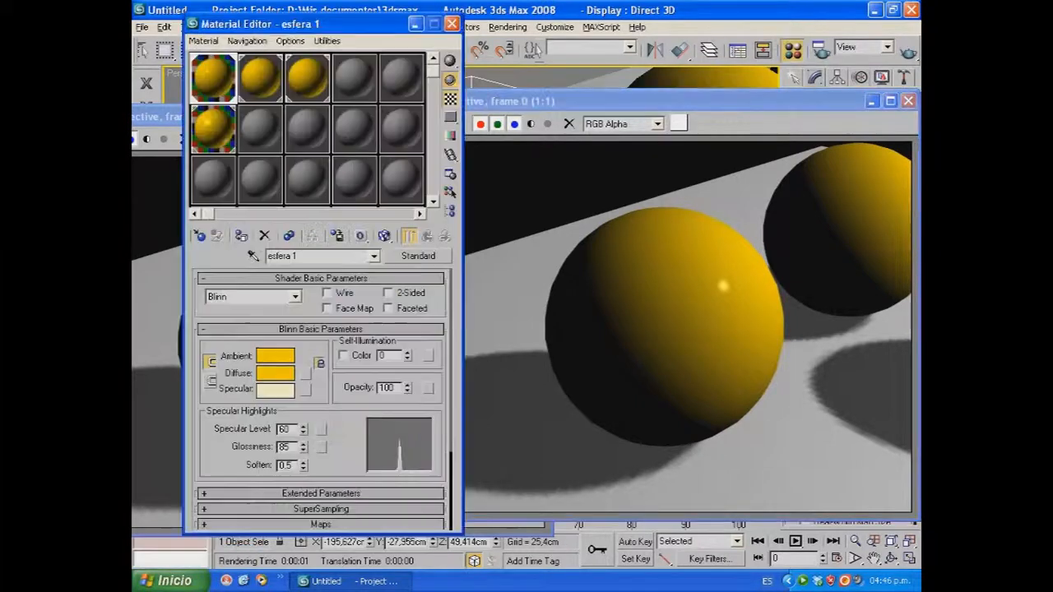
{"action": "key", "text": "BackSpace"}
{"action": "key", "text": "BackSpace"}
{"action": "type", "text": ",8"}
{"action": "key", "text": "Return"}
{"action": "left_click", "coordinate": [908, 52]}
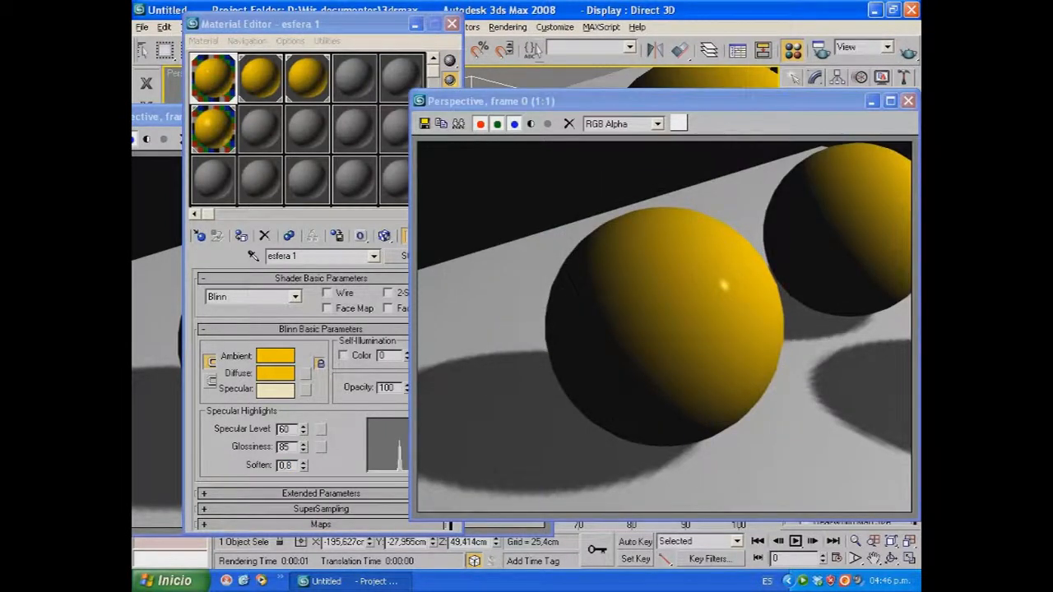
{"action": "left_click", "coordinate": [417, 25]}
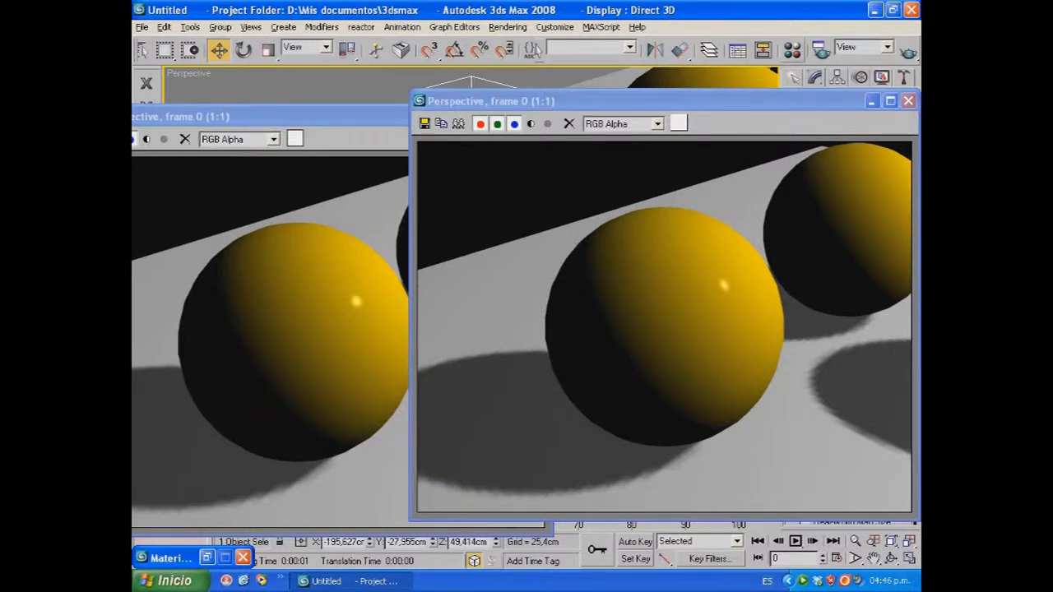
- Try a Soften value of 1 on esfera 1, render to compare it with the cloned frame, and close both frames
{"action": "left_click", "coordinate": [792, 50]}
{"action": "double_click", "coordinate": [285, 466]}
{"action": "type", "text": "1"}
{"action": "key", "text": "Return"}
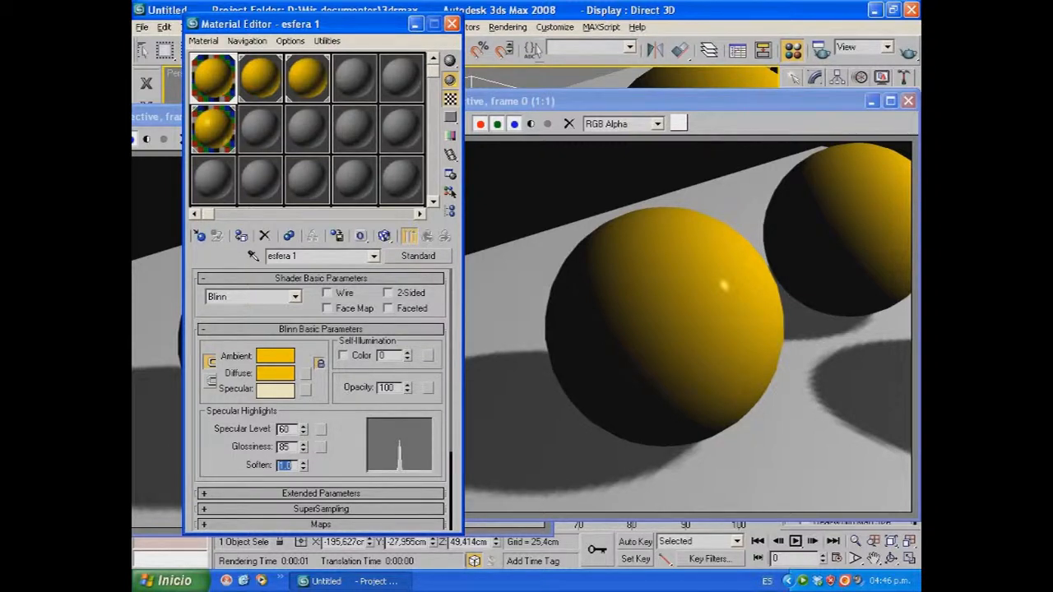
{"action": "left_click", "coordinate": [909, 51]}
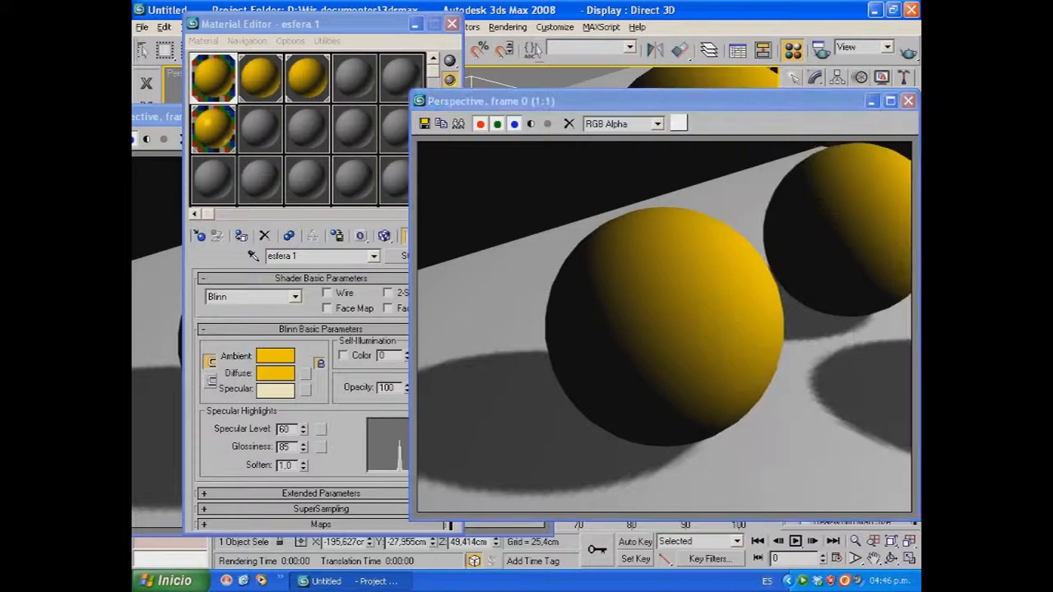
{"action": "left_click", "coordinate": [158, 117]}
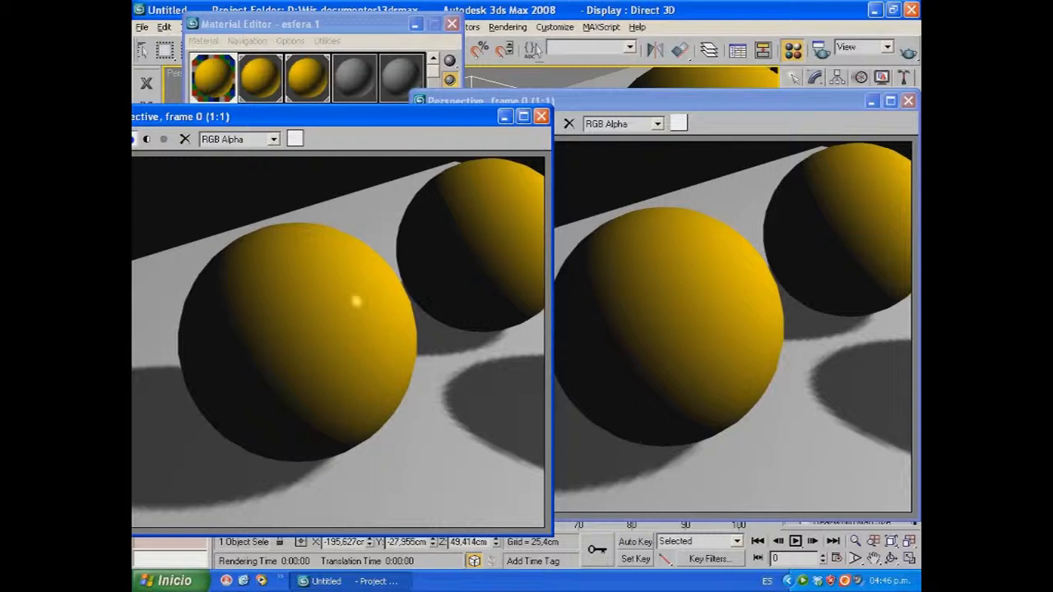
{"action": "left_click", "coordinate": [908, 100]}
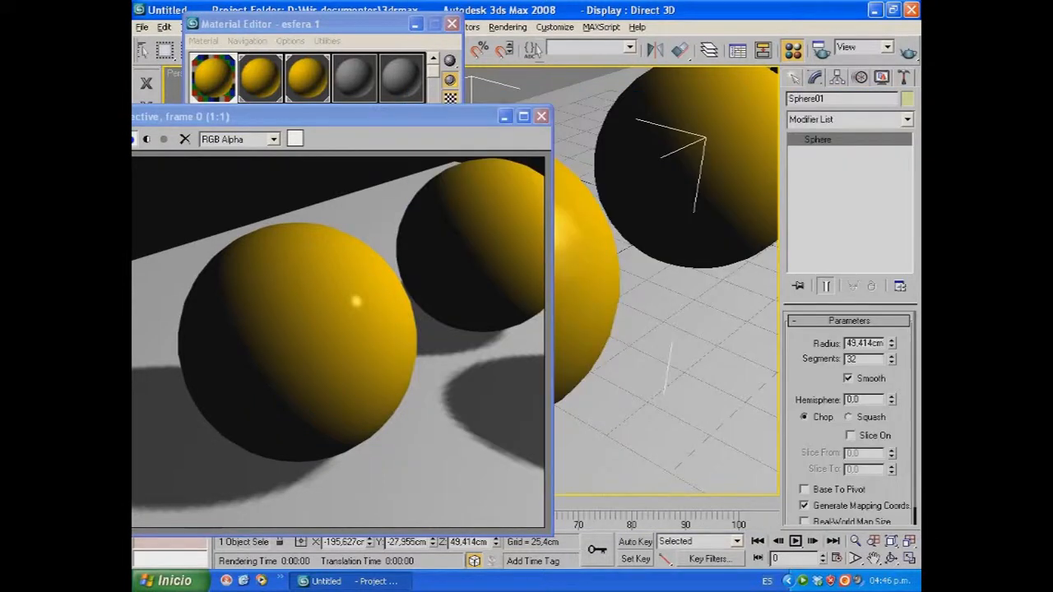
{"action": "left_click", "coordinate": [541, 116]}
- Set Soften of the esfera 1 material to 0, render the view to check the highlight, and close the frame
{"action": "double_click", "coordinate": [285, 465]}
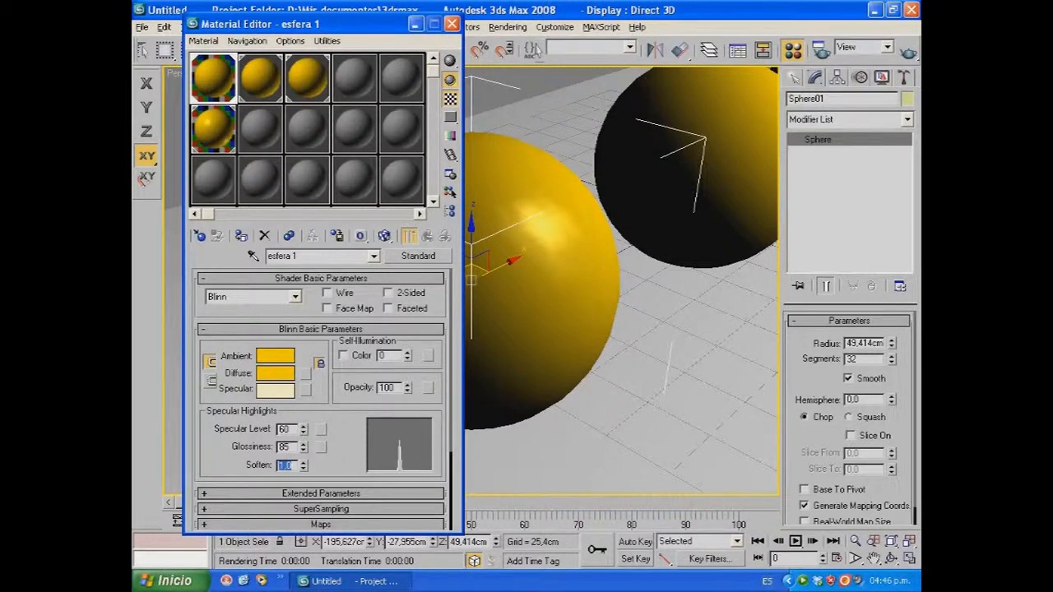
{"action": "type", "text": "0"}
{"action": "key", "text": "Return"}
{"action": "left_click", "coordinate": [908, 53]}
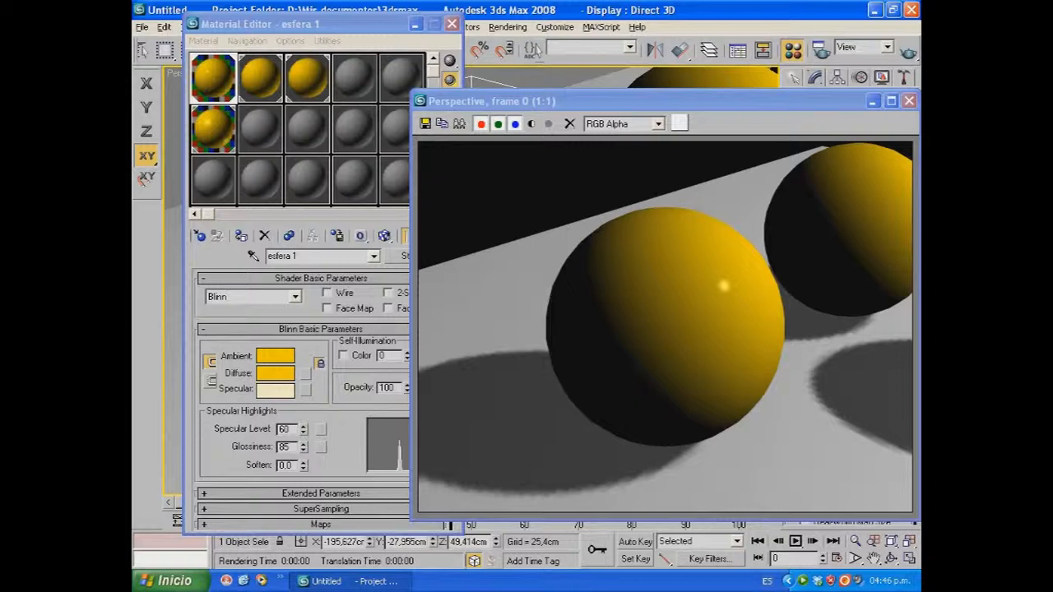
{"action": "left_click_drag", "start_coordinate": [823, 100], "coordinate": [671, 105]}
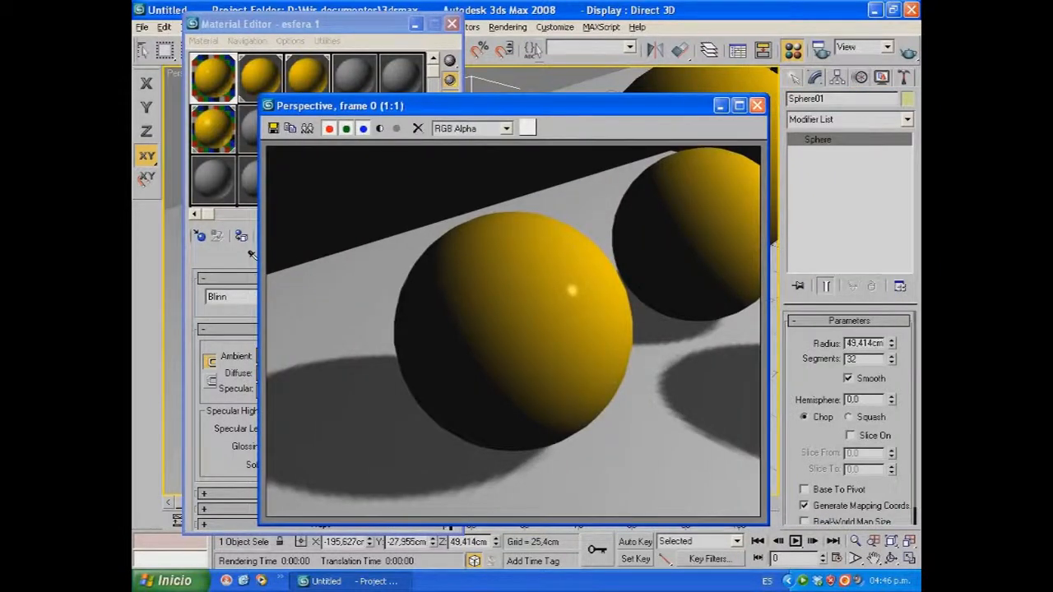
{"action": "left_click", "coordinate": [757, 104]}
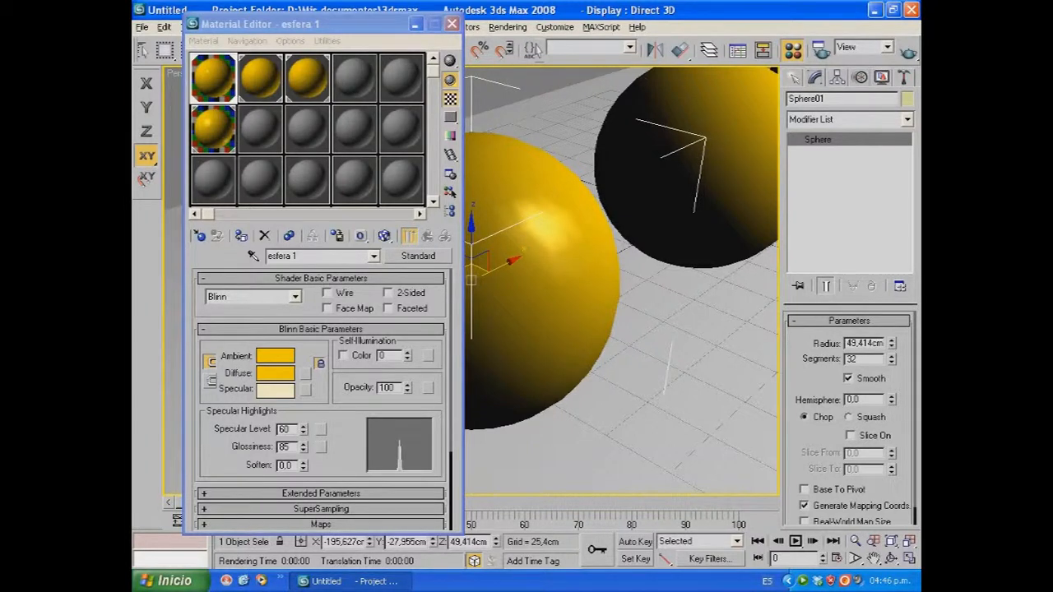
- Set the self-illumination of the esfera 1 material to 30, checking it in the enlarged sample preview
{"action": "left_click_drag", "start_coordinate": [263, 24], "coordinate": [268, 7]}
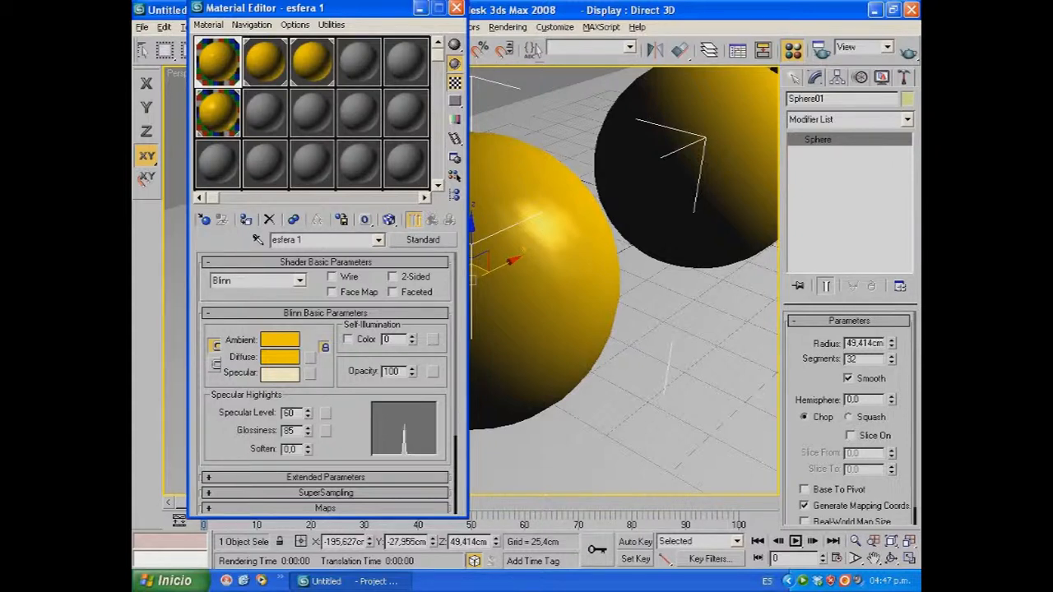
{"action": "left_click", "coordinate": [680, 50]}
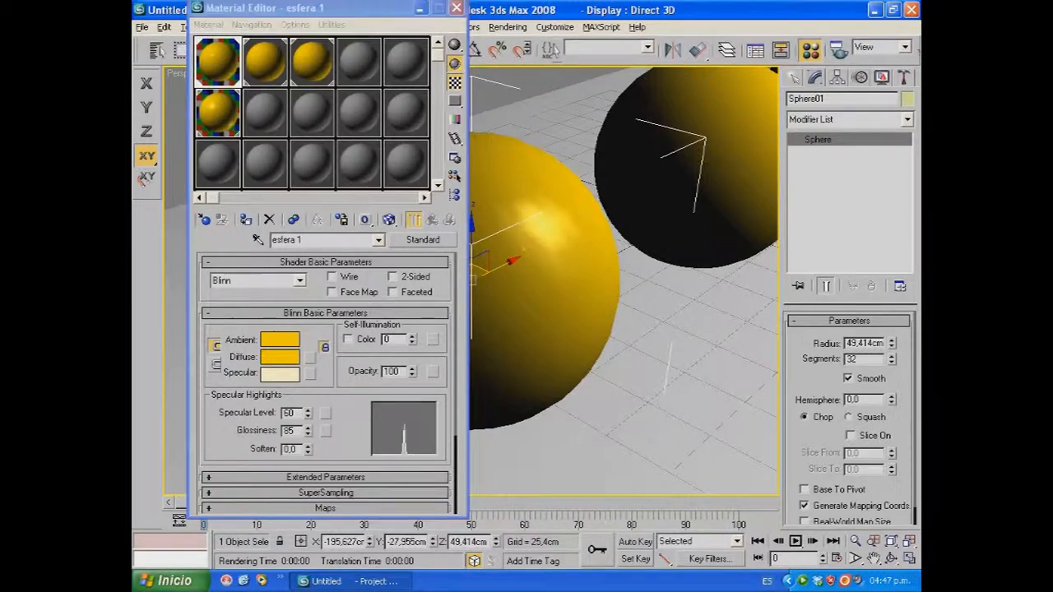
{"action": "left_click_drag", "start_coordinate": [271, 7], "coordinate": [227, 12]}
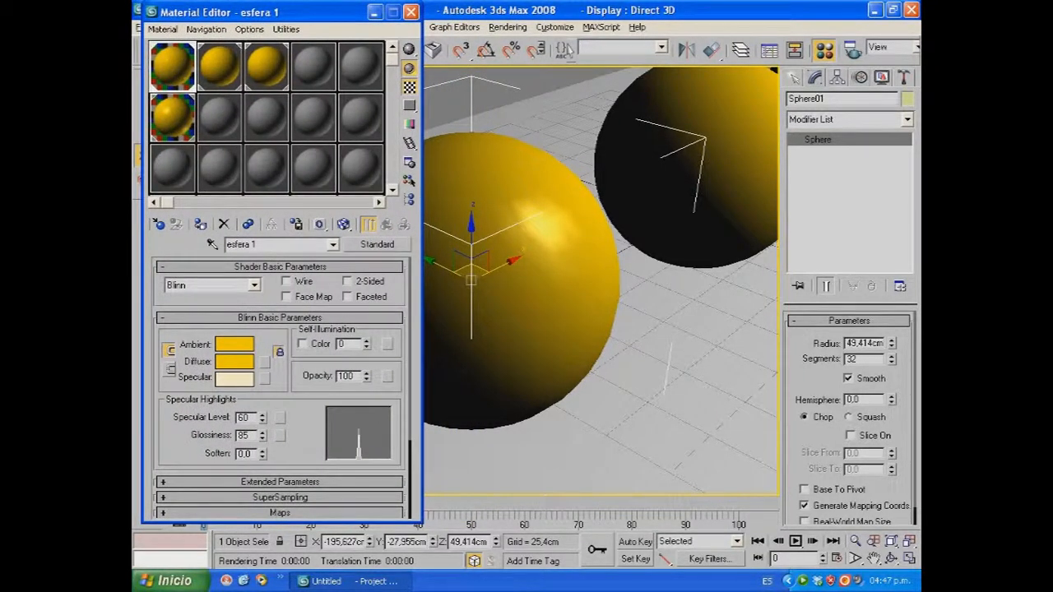
{"action": "scroll", "coordinate": [600, 280], "scroll_direction": "down", "scroll_amount": 5}
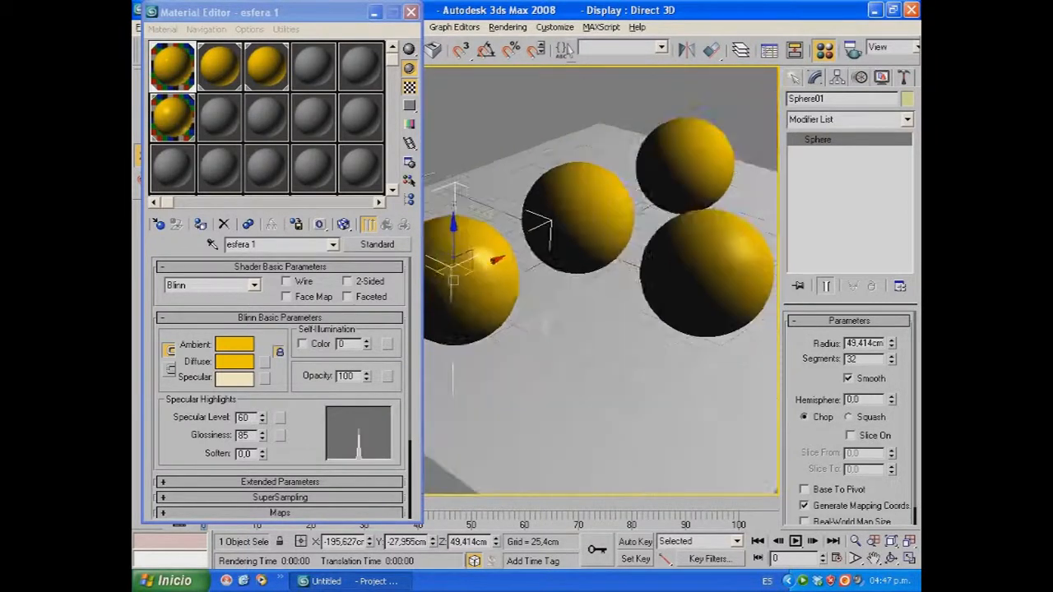
{"action": "left_click_drag", "start_coordinate": [247, 12], "coordinate": [307, 9]}
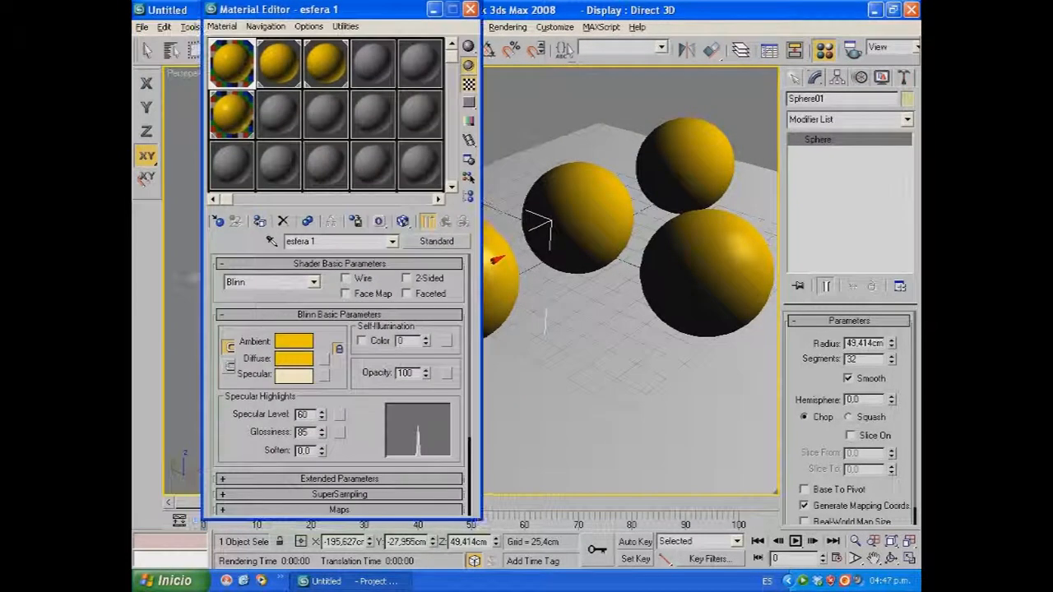
{"action": "double_click", "coordinate": [232, 64]}
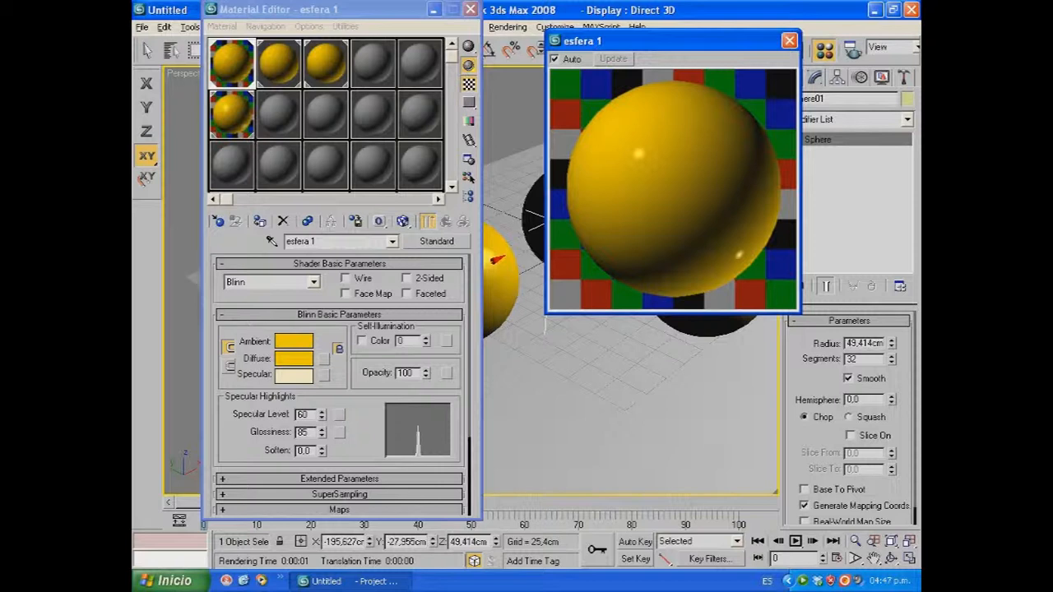
{"action": "left_click", "coordinate": [402, 340]}
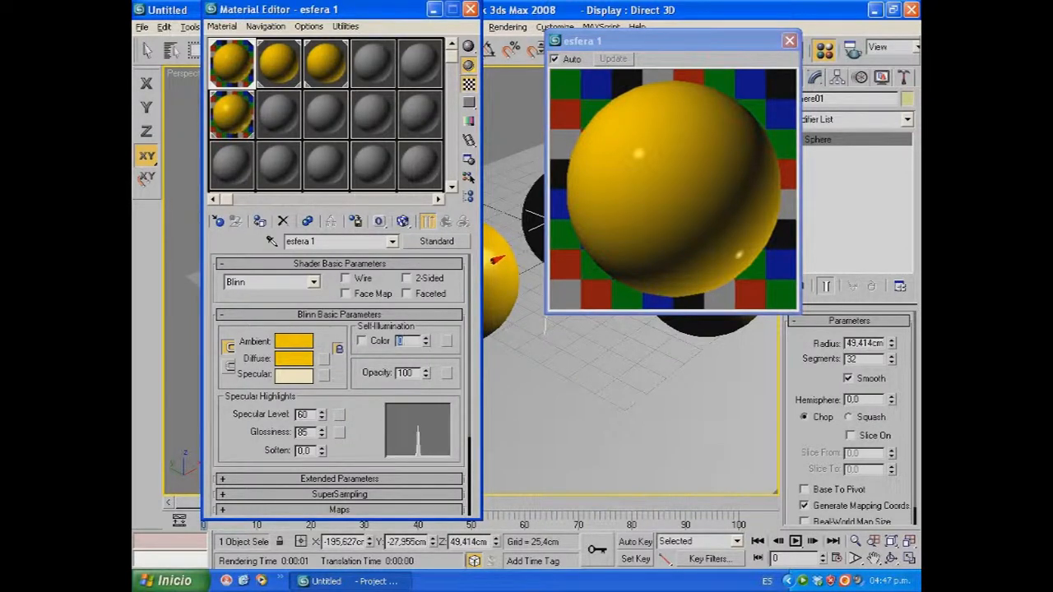
{"action": "type", "text": "80"}
{"action": "key", "text": "Return"}
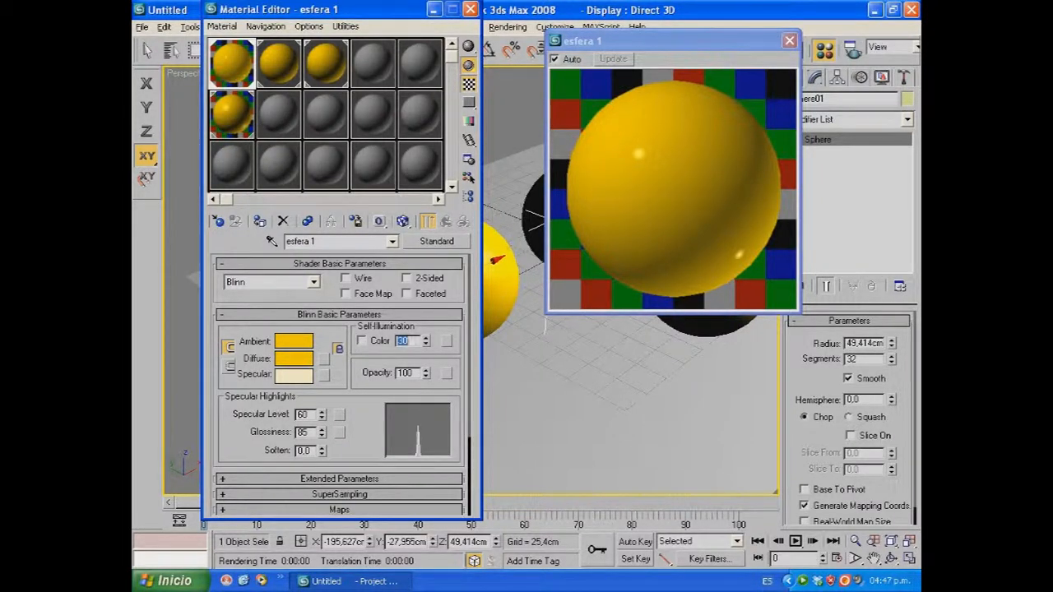
{"action": "left_click", "coordinate": [790, 41]}
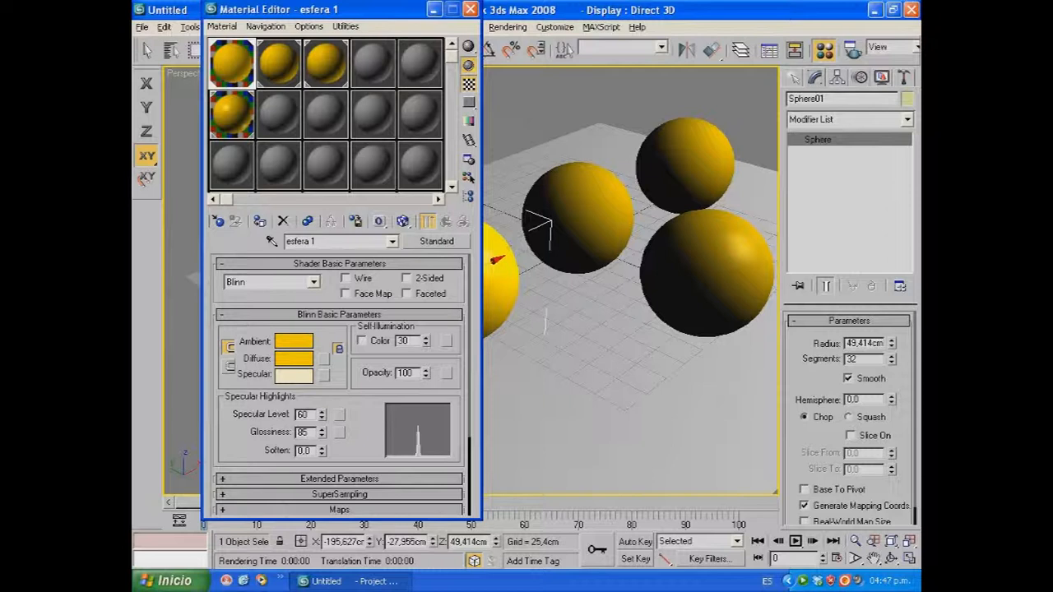
- Clear the view of the Material Editor and delete Sphere04
{"action": "left_click", "coordinate": [434, 9]}
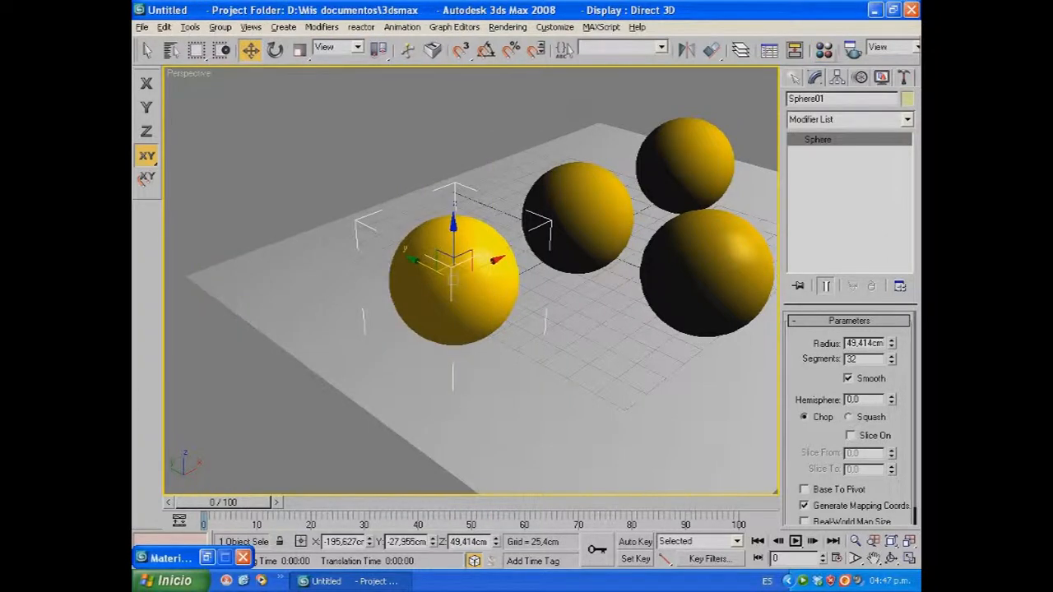
{"action": "left_click", "coordinate": [705, 272]}
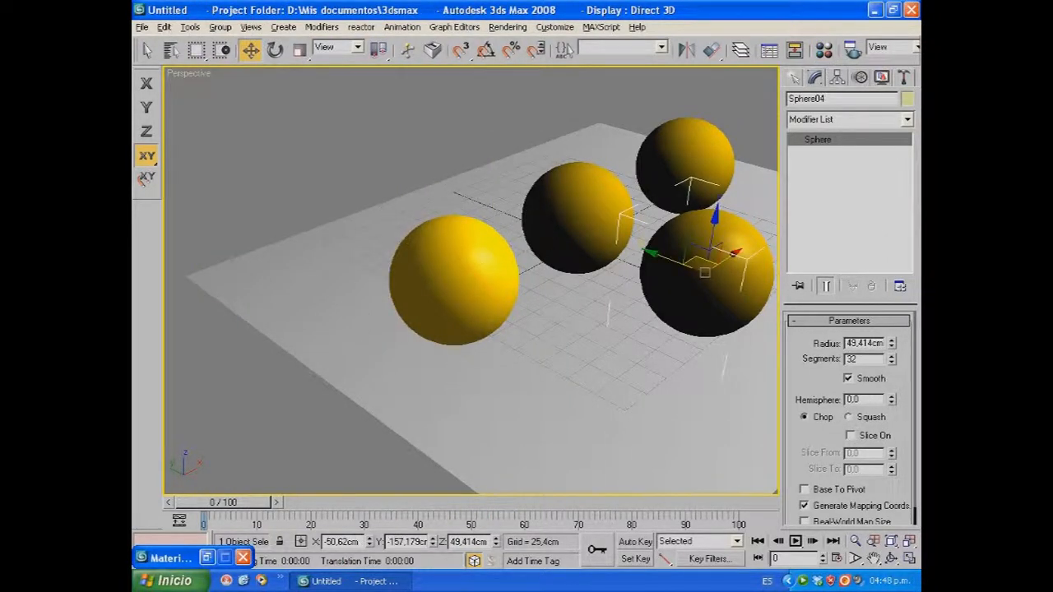
{"action": "key", "text": "Delete"}
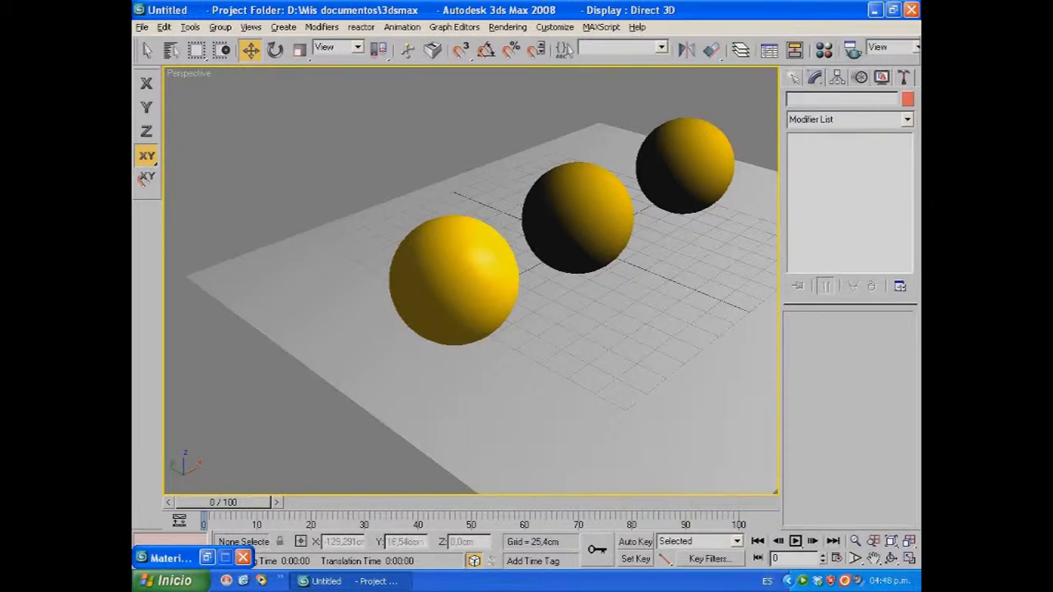
- Clone Sphere01 as one independent copy, moved along the Y axis to about -171.45 cm
{"action": "left_click", "coordinate": [452, 280]}
{"action": "key", "text": "m"}
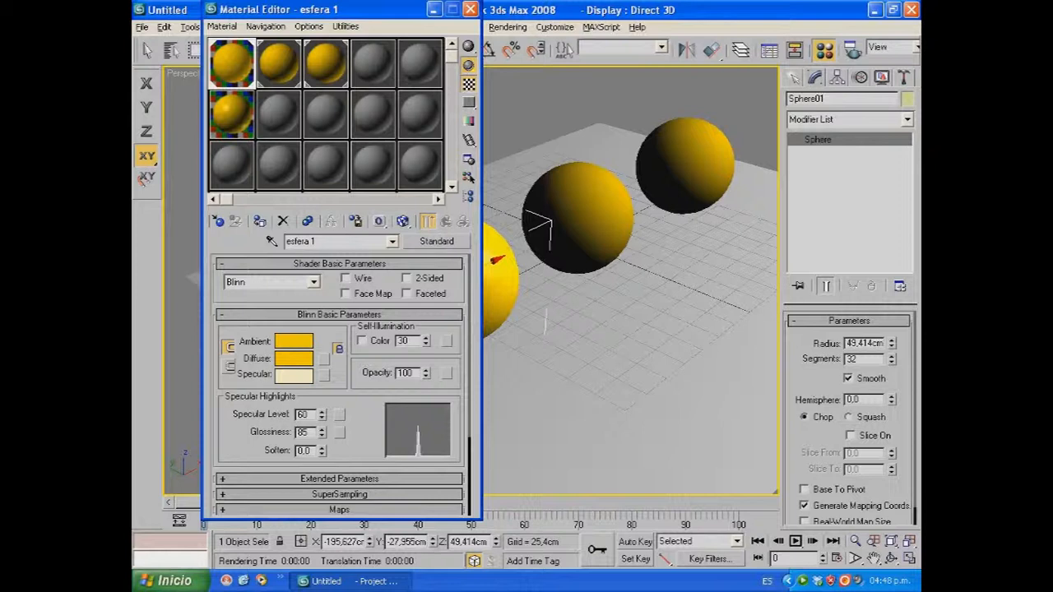
{"action": "left_click_drag", "start_coordinate": [374, 10], "coordinate": [258, 14]}
{"action": "mouse_move", "coordinate": [426, 266]}
{"action": "left_mouse_down", "text": "shift"}
{"action": "mouse_move", "coordinate": [655, 310]}
{"action": "mouse_move", "coordinate": [605, 352]}
{"action": "left_mouse_up", "text": "shift"}
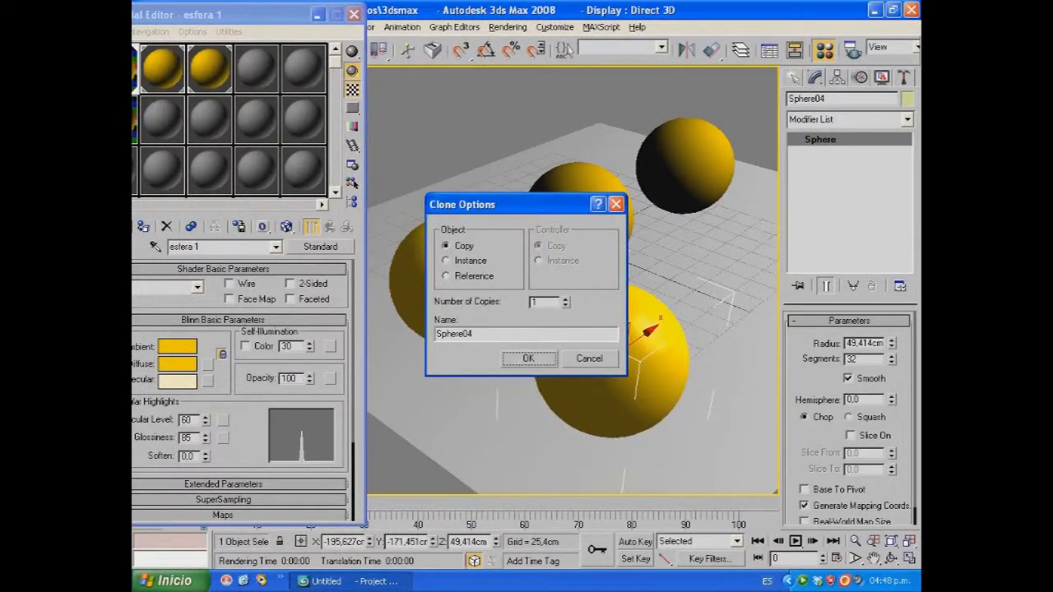
{"action": "key", "text": "Return"}
- Assign the esfera 4 material to the new sphere copy and minimize the Material Editor
{"action": "left_click_drag", "start_coordinate": [263, 14], "coordinate": [377, 31]}
{"action": "left_click", "coordinate": [231, 135]}
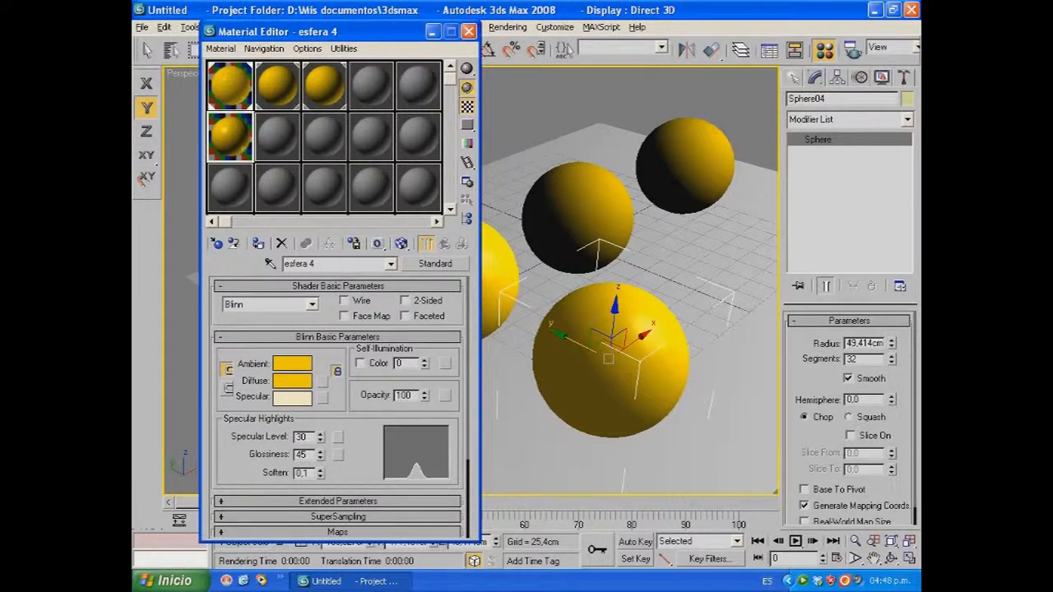
{"action": "left_click", "coordinate": [258, 243]}
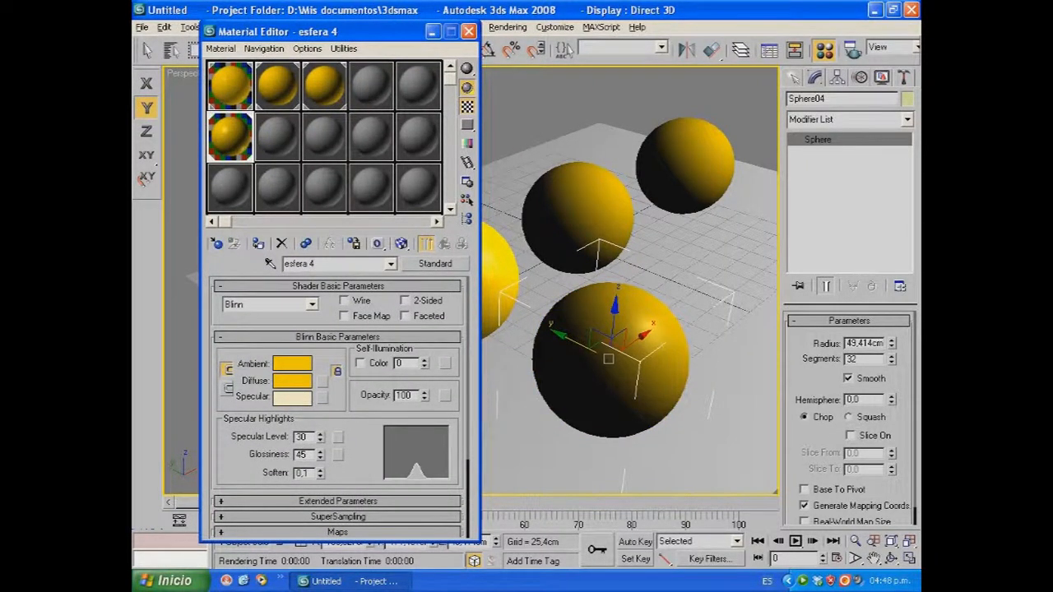
{"action": "left_click", "coordinate": [431, 32]}
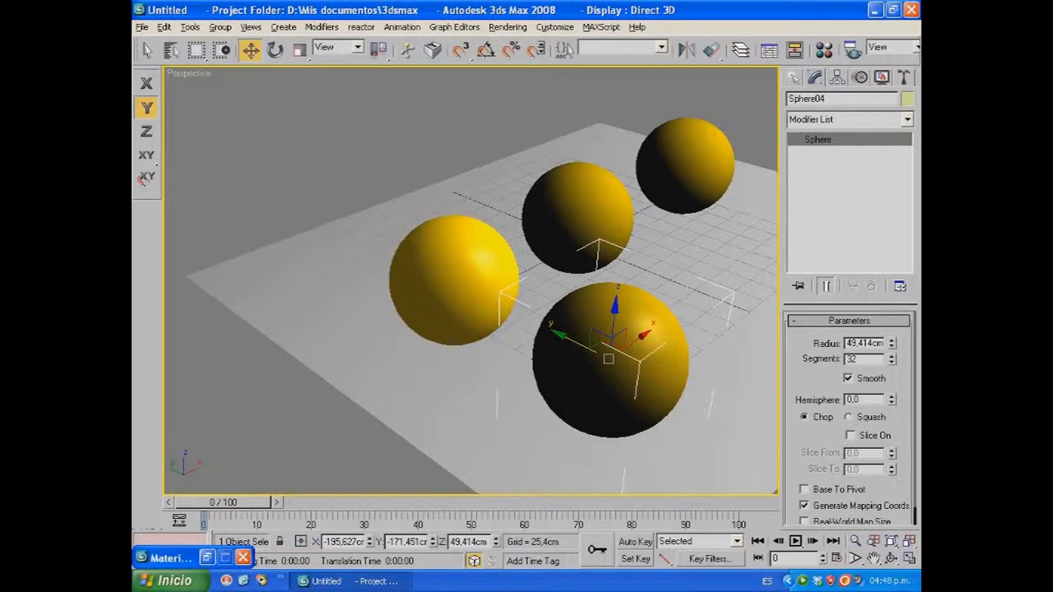
- Render the perspective view to compare the self-illuminated sphere with the others, and close the frame
{"action": "left_click_drag", "start_coordinate": [823, 50], "coordinate": [792, 49]}
{"action": "left_click", "coordinate": [908, 51]}
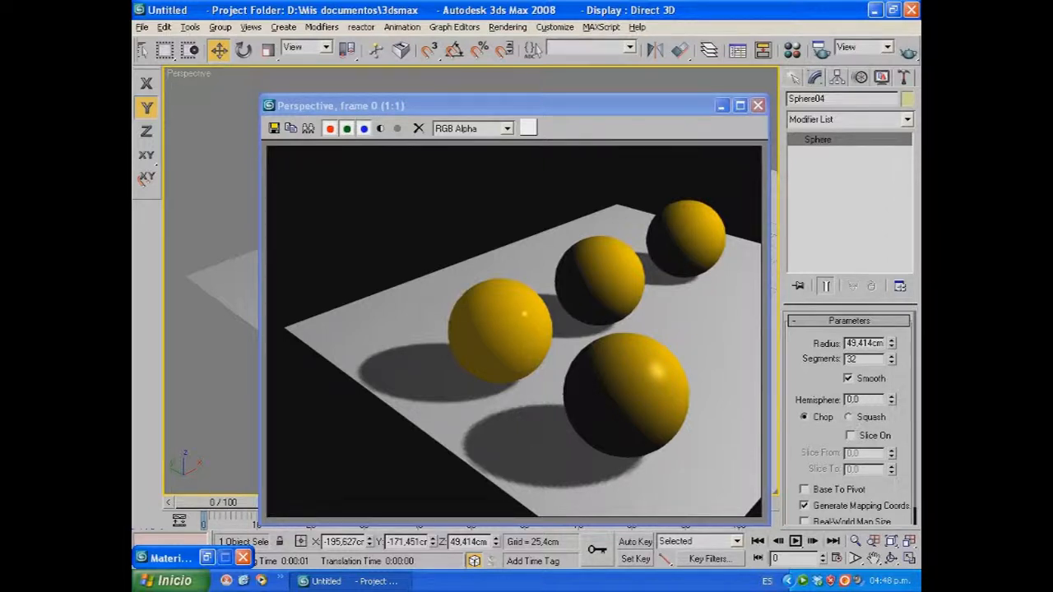
{"action": "left_click", "coordinate": [758, 106]}
- Try a self-illumination of 100 on the esfera 1 material, render the view, and close the frame
{"action": "left_click", "coordinate": [792, 51]}
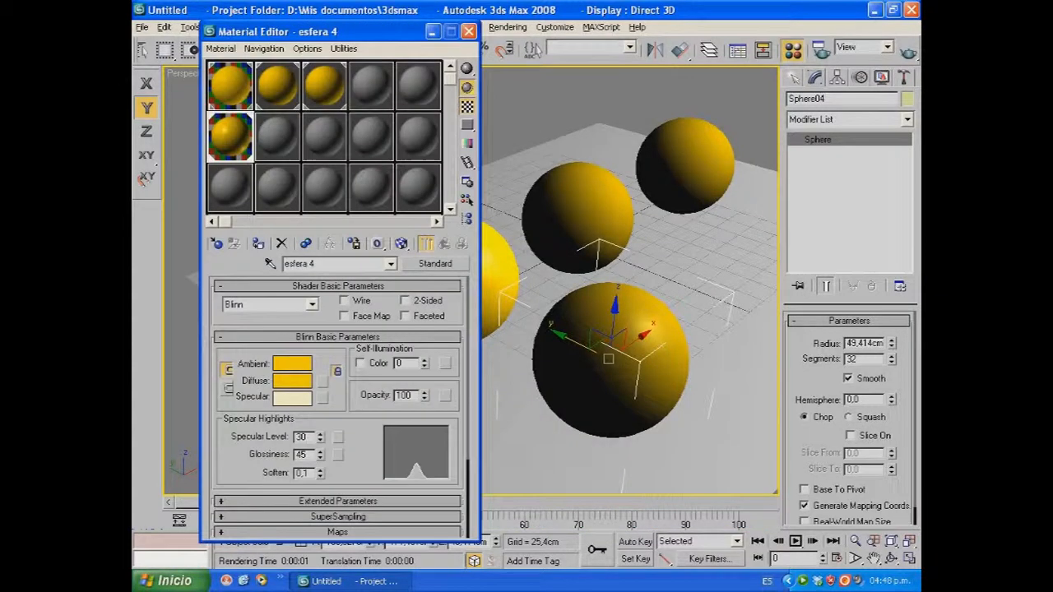
{"action": "left_click", "coordinate": [231, 86]}
{"action": "double_click", "coordinate": [402, 363]}
{"action": "type", "text": "100"}
{"action": "key", "text": "Return"}
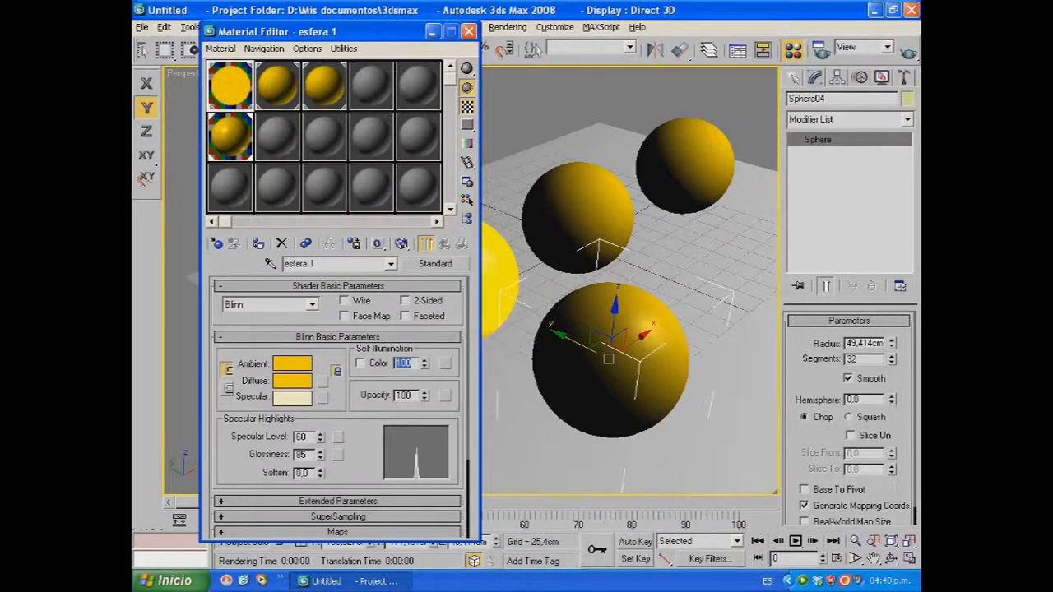
{"action": "left_click", "coordinate": [909, 52]}
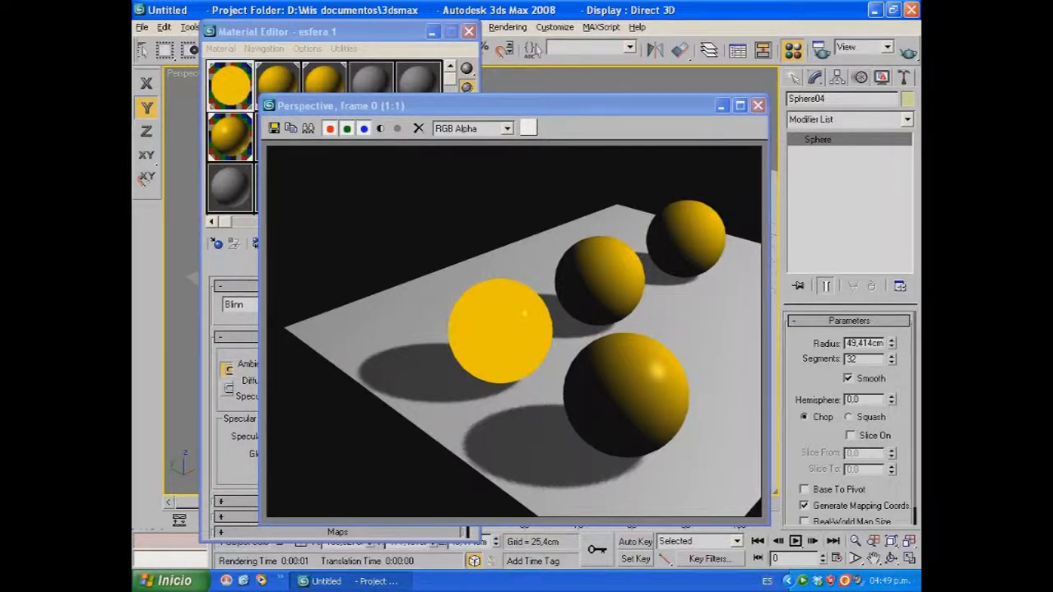
{"action": "left_click", "coordinate": [758, 106]}
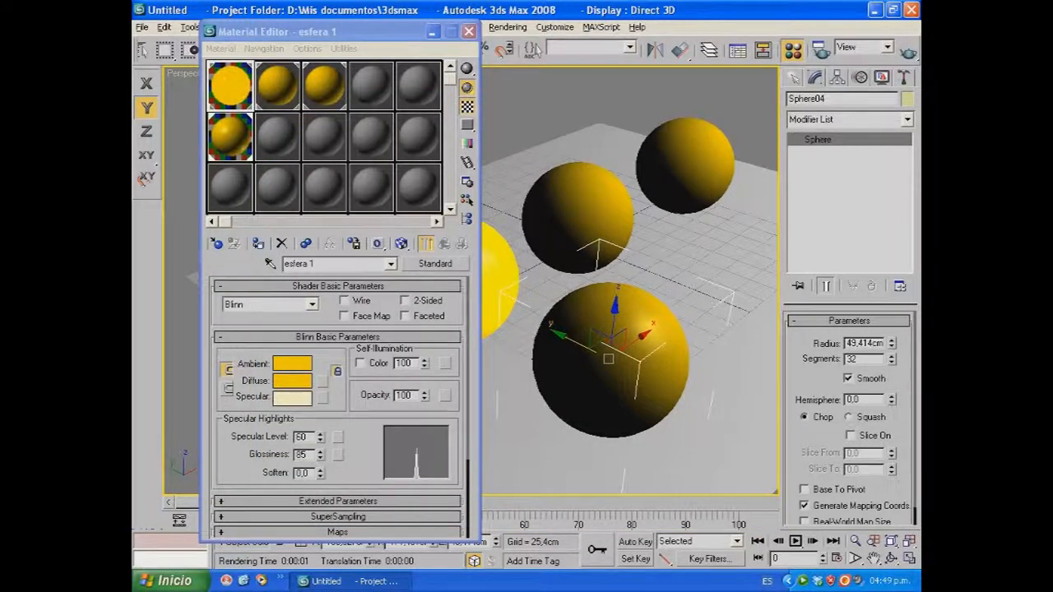
- Set the self-illumination of esfera 1 to 0 and enable its self-illumination color
{"action": "double_click", "coordinate": [404, 363]}
{"action": "type", "text": "0"}
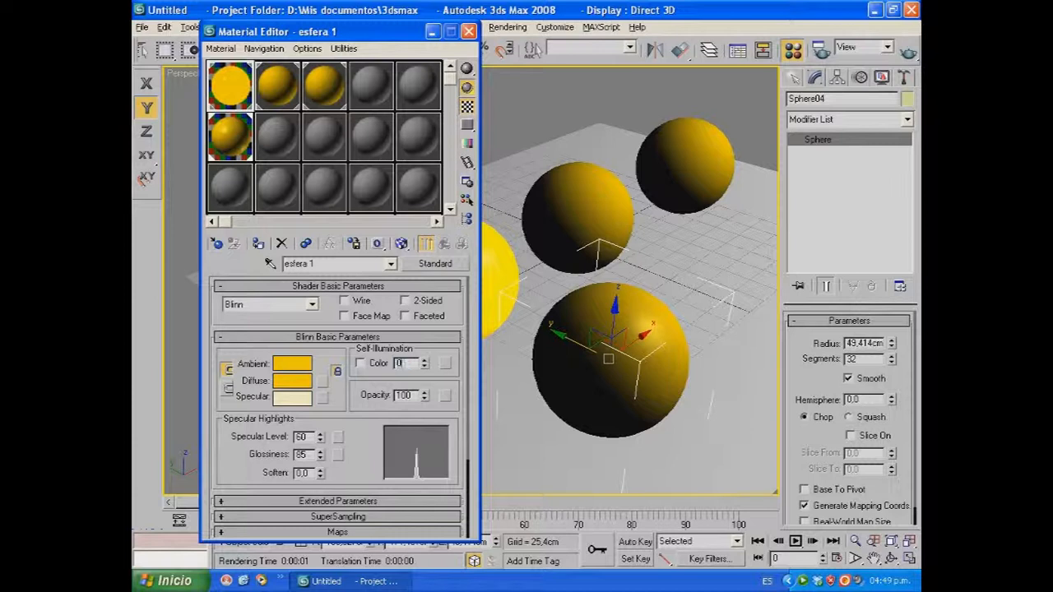
{"action": "key", "text": "Return"}
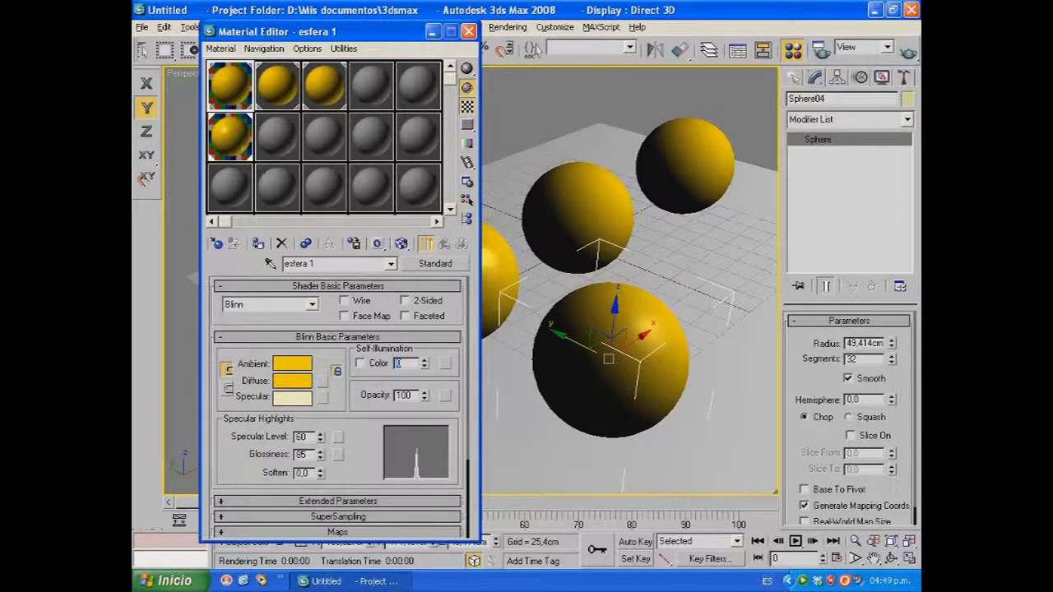
{"action": "left_click", "coordinate": [360, 363]}
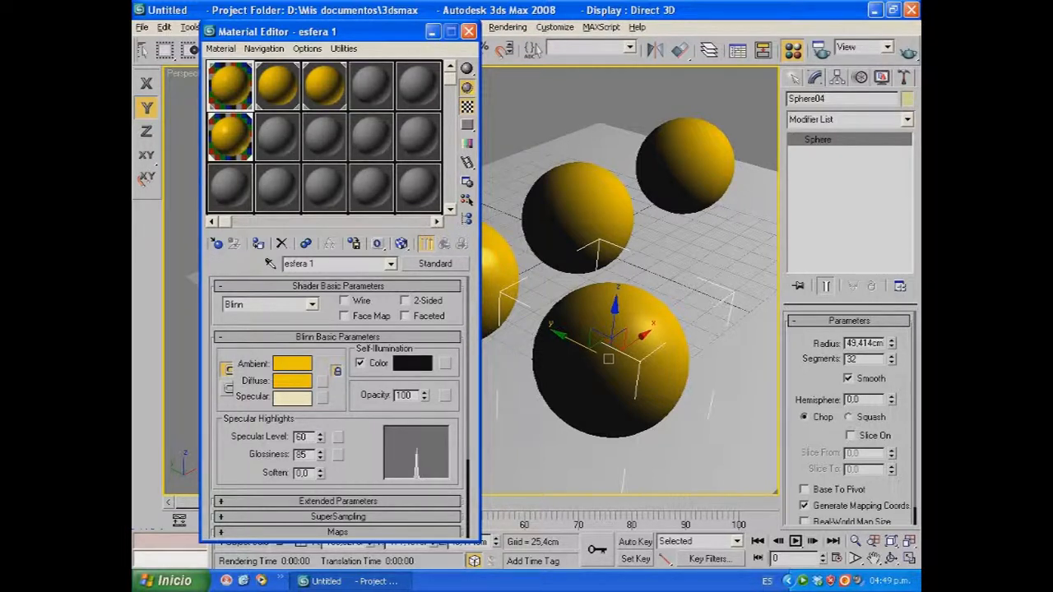
- Try pure white (value 255) as the self-illumination color of esfera 1, render the view, and close the frame
{"action": "left_click", "coordinate": [412, 363]}
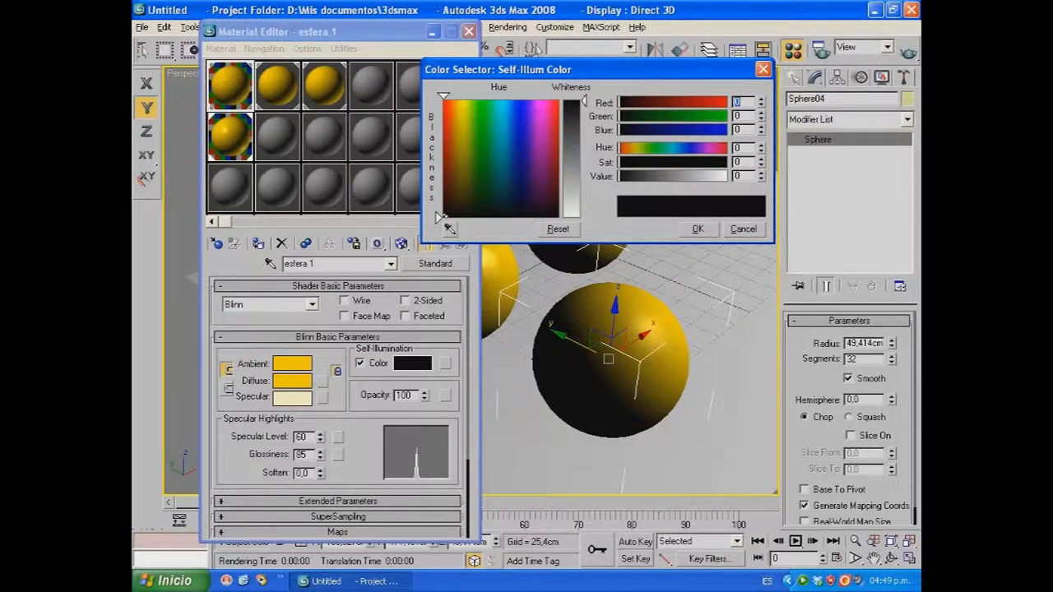
{"action": "left_click_drag", "start_coordinate": [585, 101], "coordinate": [584, 218]}
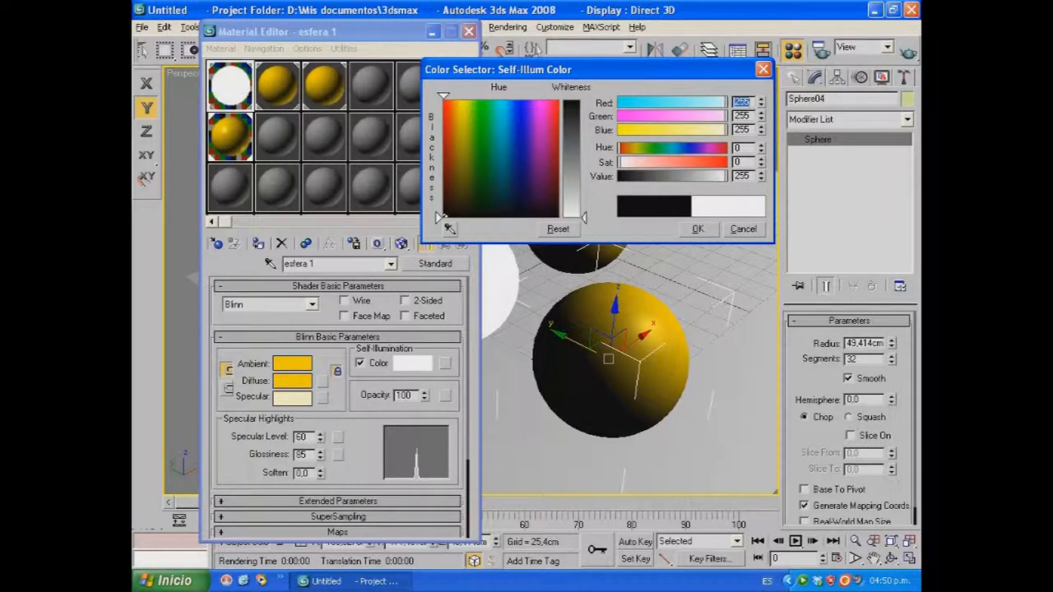
{"action": "key", "text": "Return"}
{"action": "left_click_drag", "start_coordinate": [329, 32], "coordinate": [209, 36]}
{"action": "key", "text": "shift+q"}
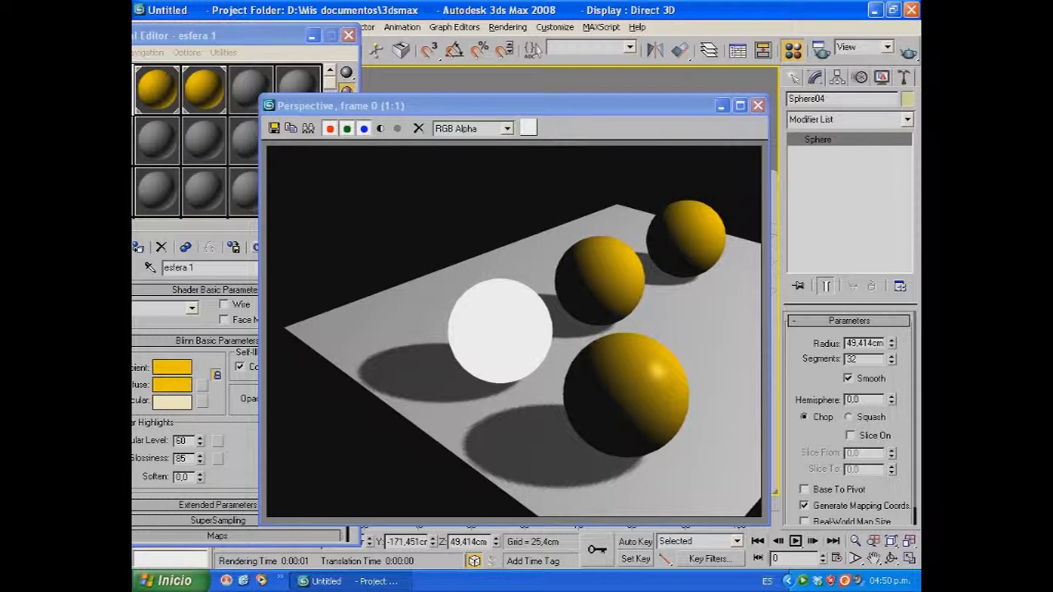
{"action": "left_click", "coordinate": [758, 106]}
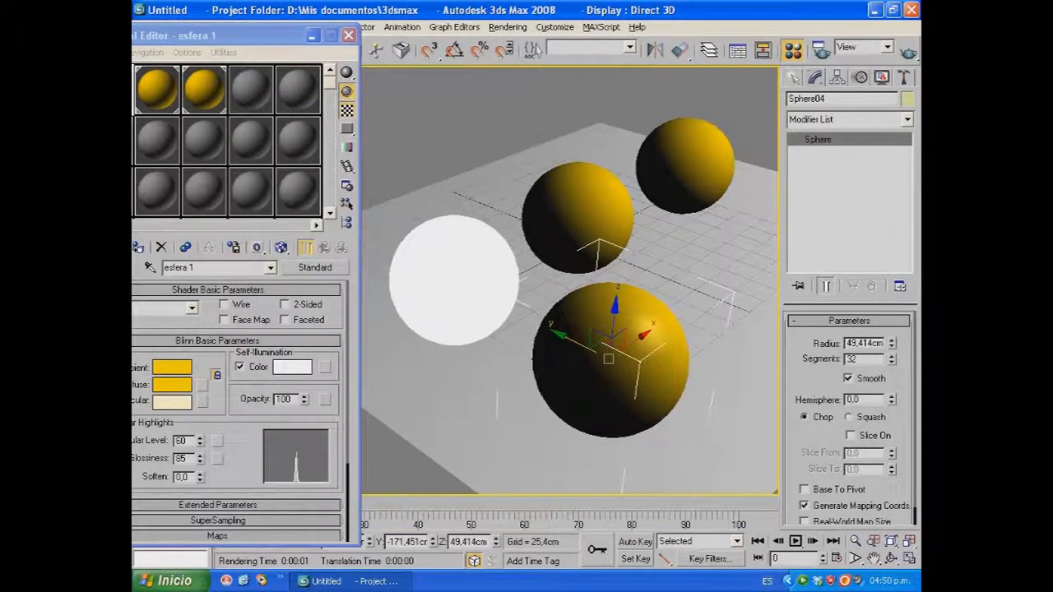
- Set the esfera 1 self-illumination color to a mid gray with value 128, render the view, and close the frame
{"action": "left_click_drag", "start_coordinate": [255, 36], "coordinate": [365, 37]}
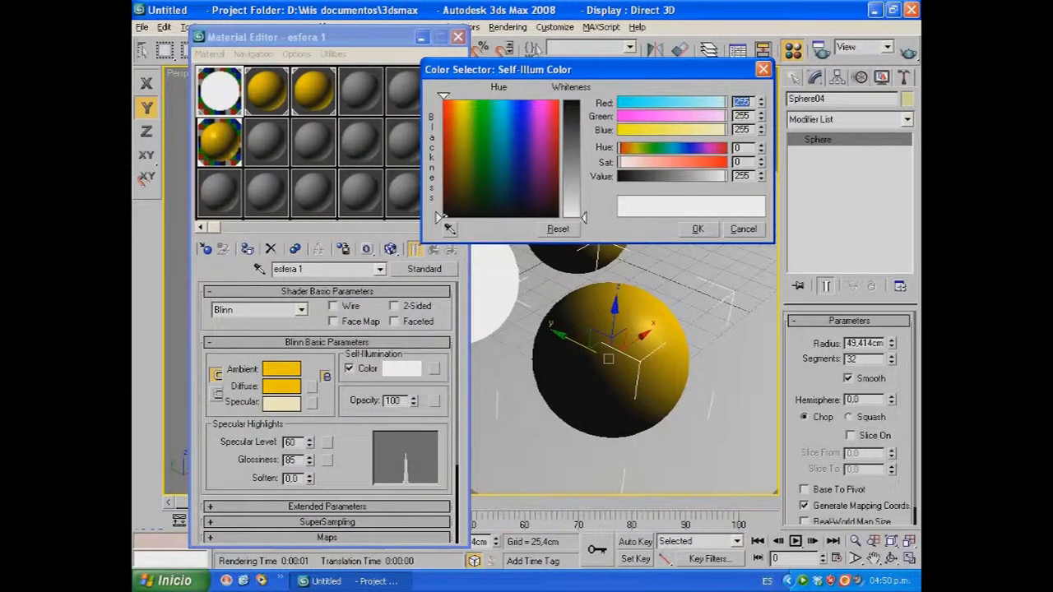
{"action": "double_click", "coordinate": [740, 176]}
{"action": "type", "text": "148"}
{"action": "key", "text": "Return"}
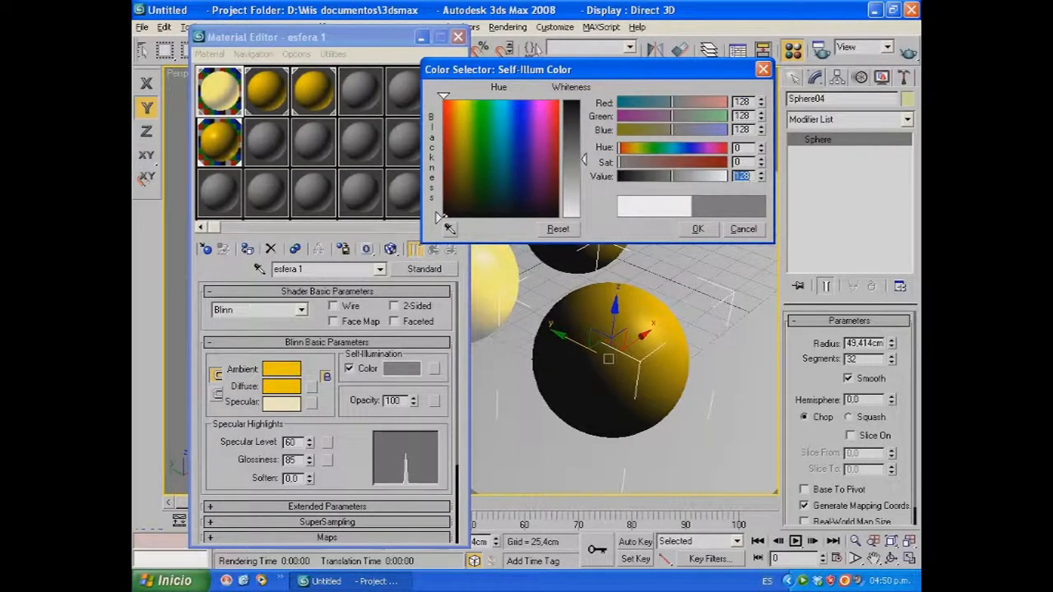
{"action": "left_click", "coordinate": [697, 229]}
{"action": "left_click_drag", "start_coordinate": [271, 37], "coordinate": [133, 37]}
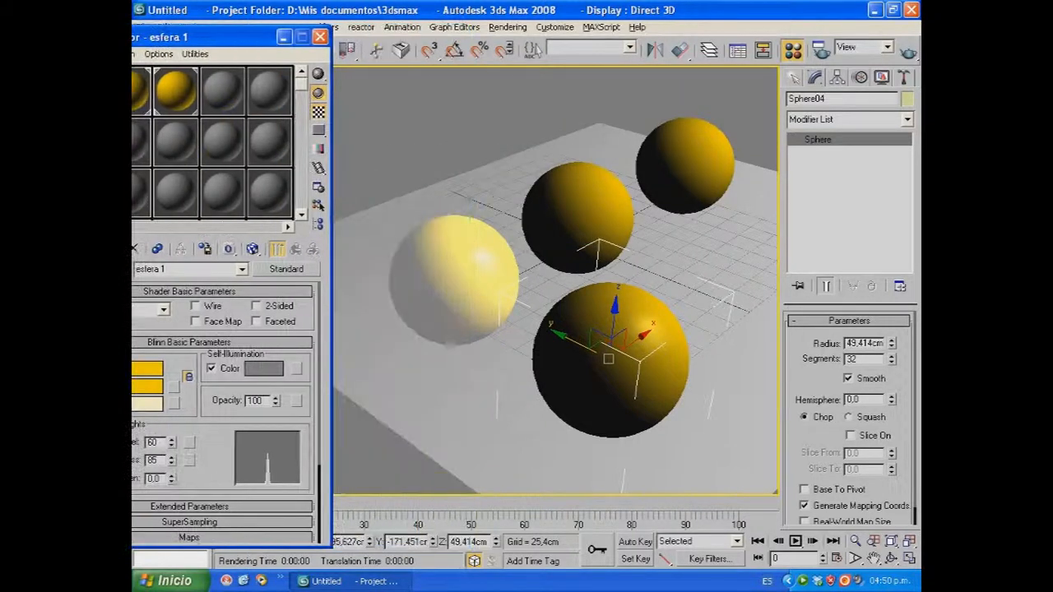
{"action": "key", "text": "shift+q"}
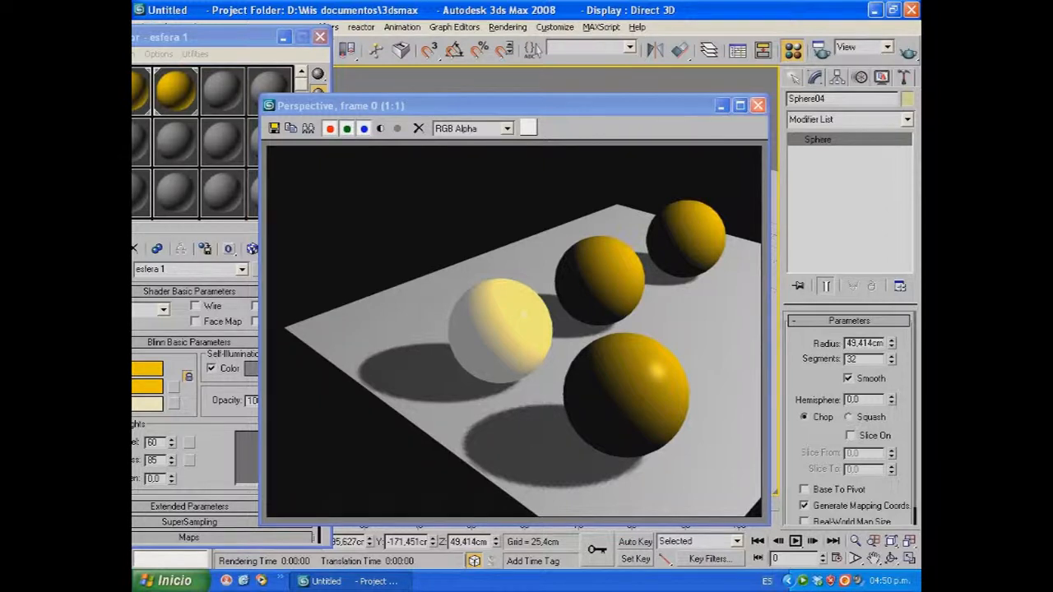
{"action": "left_click", "coordinate": [758, 106]}
- Try pure yellow (RGB 255, 255, 0) as the self-illumination color of esfera 1, render the view, and close the frame
{"action": "left_click_drag", "start_coordinate": [206, 37], "coordinate": [344, 27]}
{"action": "left_click", "coordinate": [408, 359]}
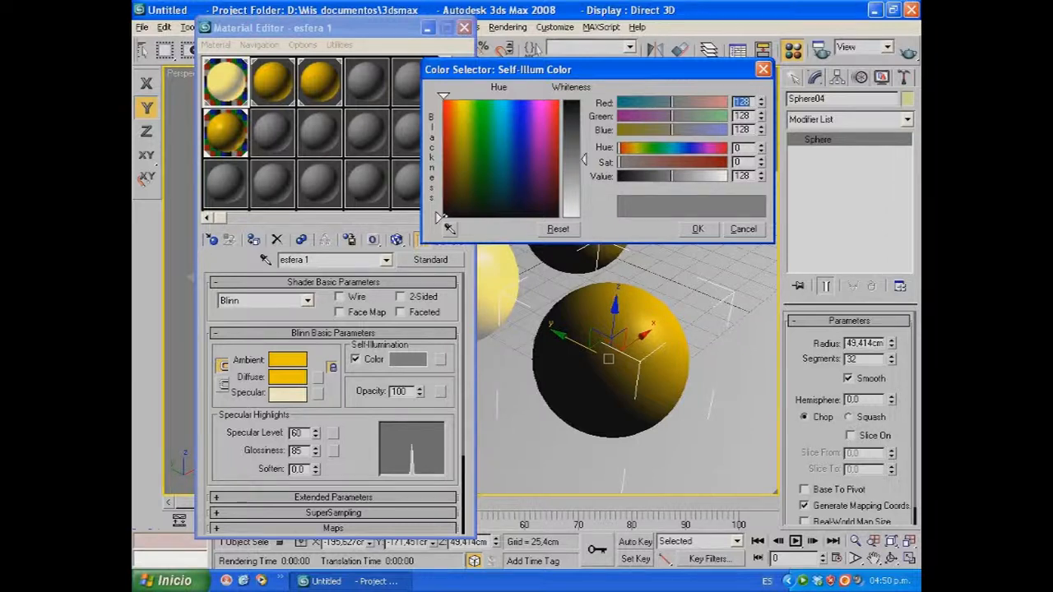
{"action": "left_click", "coordinate": [461, 122]}
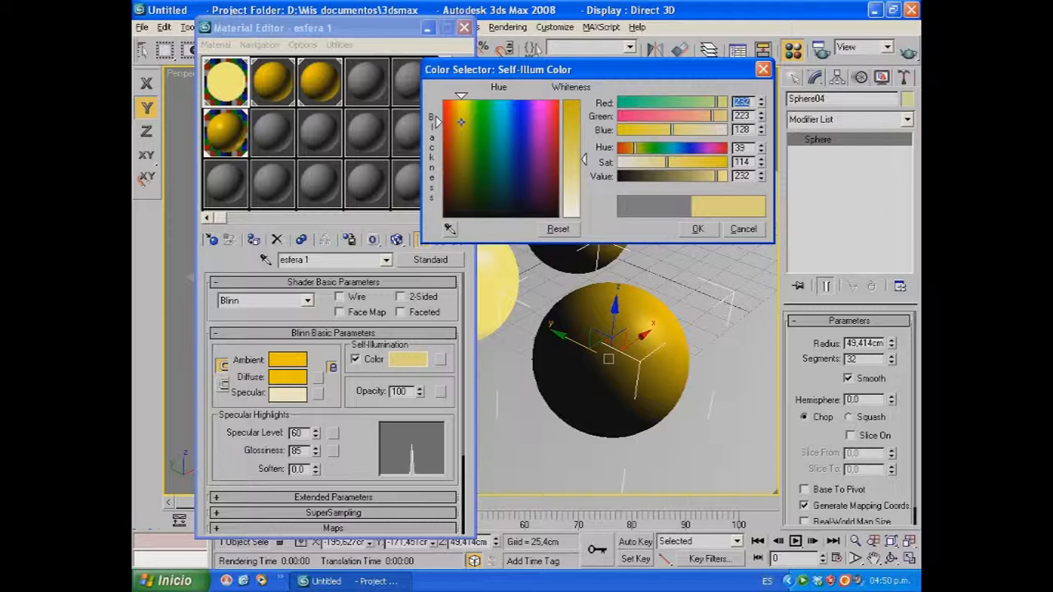
{"action": "left_click_drag", "start_coordinate": [461, 122], "coordinate": [461, 99]}
{"action": "left_click_drag", "start_coordinate": [584, 159], "coordinate": [584, 100]}
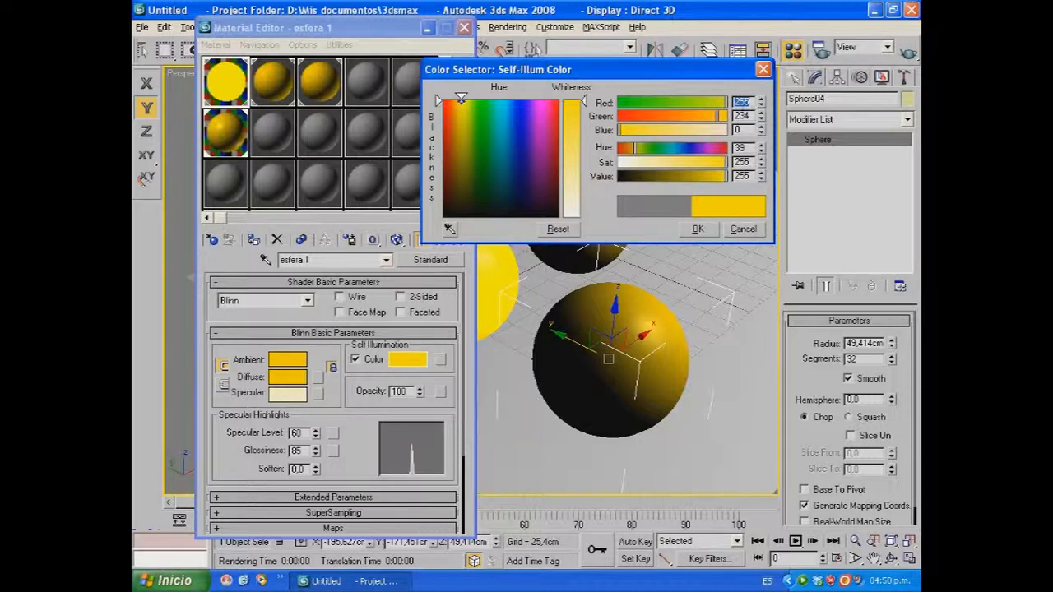
{"action": "left_click_drag", "start_coordinate": [461, 98], "coordinate": [463, 98]}
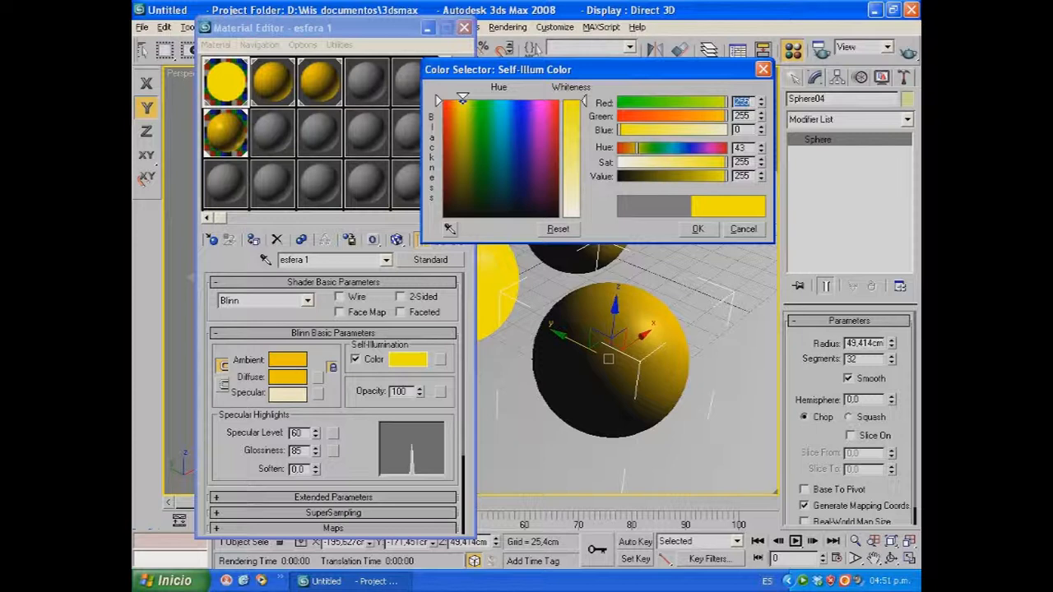
{"action": "left_click", "coordinate": [698, 229]}
{"action": "left_click", "coordinate": [908, 51]}
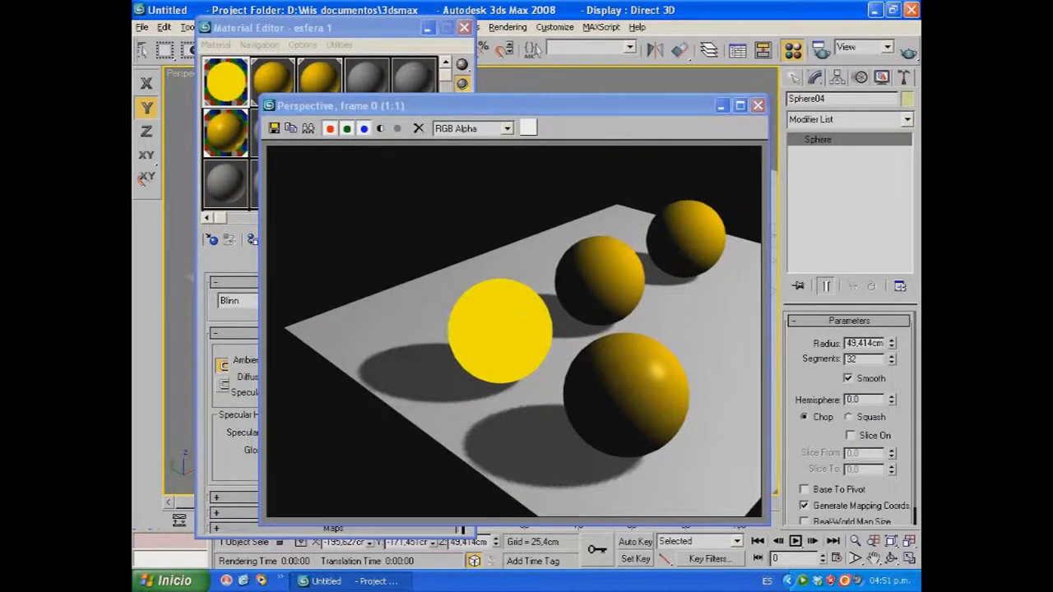
{"action": "left_click", "coordinate": [758, 106]}
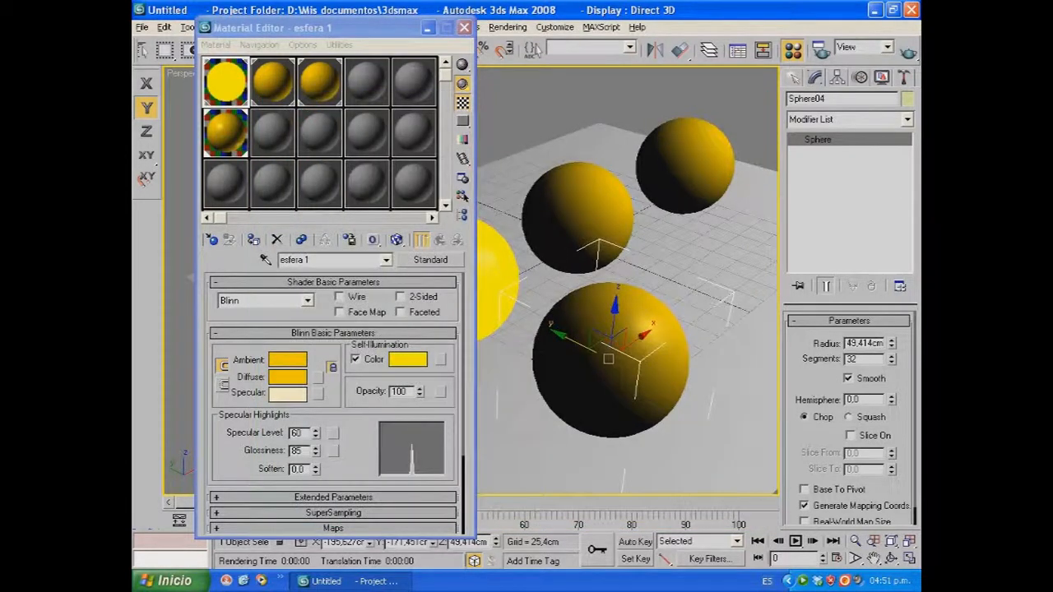
- Try a dark orange (RGB 164, 93, 0) as the self-illumination color of esfera 1, render the view, and close the frame
{"action": "left_click", "coordinate": [408, 359]}
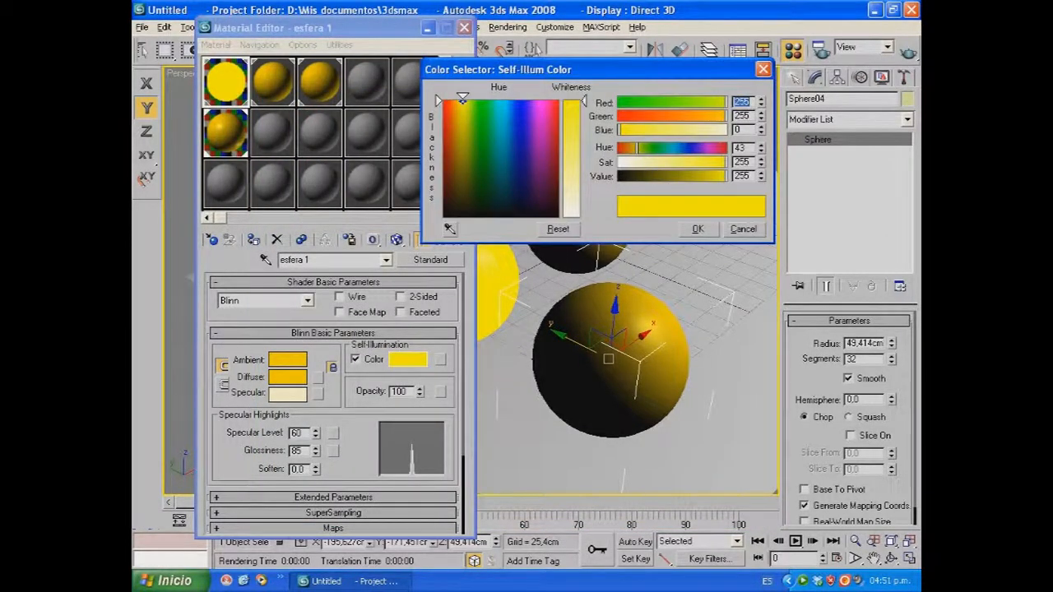
{"action": "left_click_drag", "start_coordinate": [462, 99], "coordinate": [437, 142]}
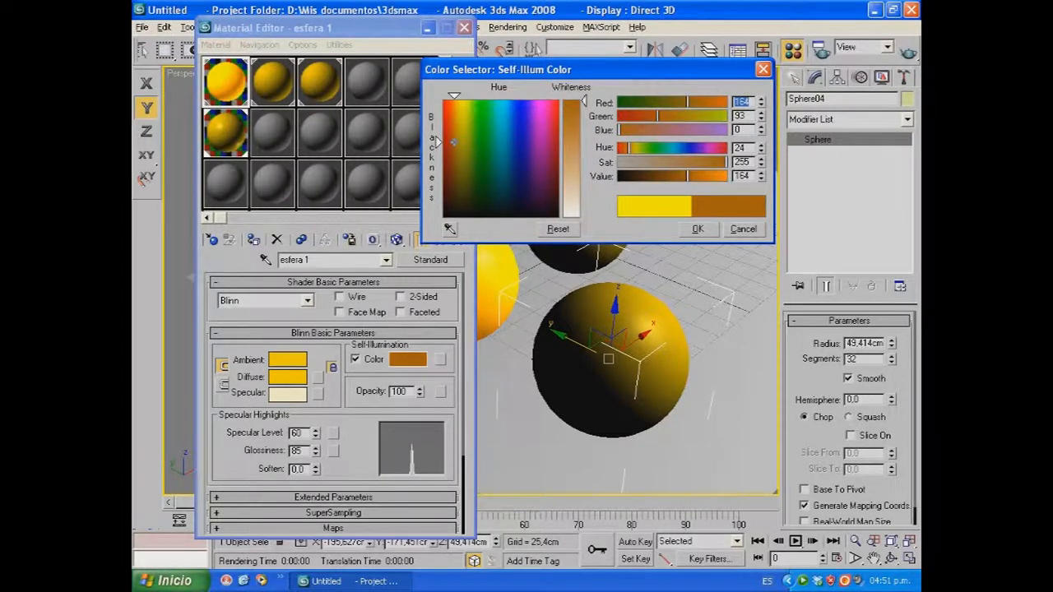
{"action": "left_click", "coordinate": [698, 230]}
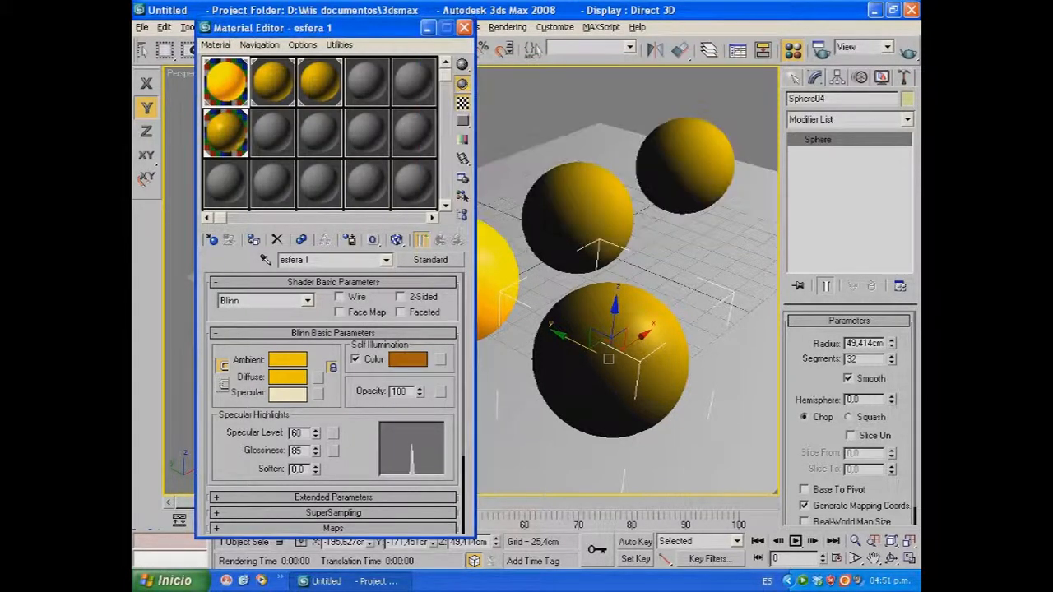
{"action": "key", "text": "shift+q"}
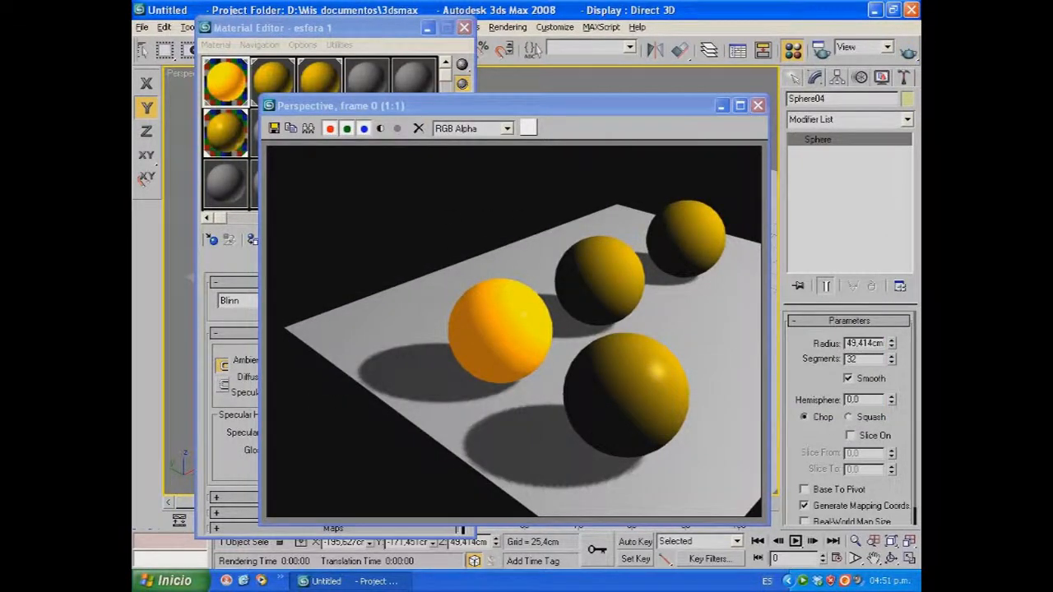
{"action": "left_click", "coordinate": [757, 105]}
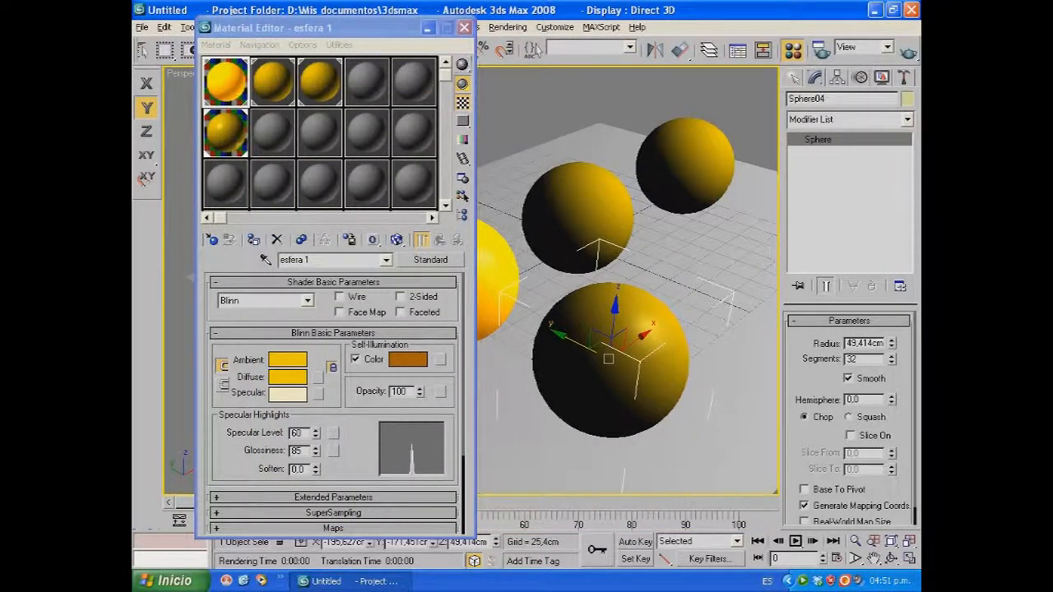
{"action": "left_click_drag", "start_coordinate": [776, 51], "coordinate": [818, 51]}
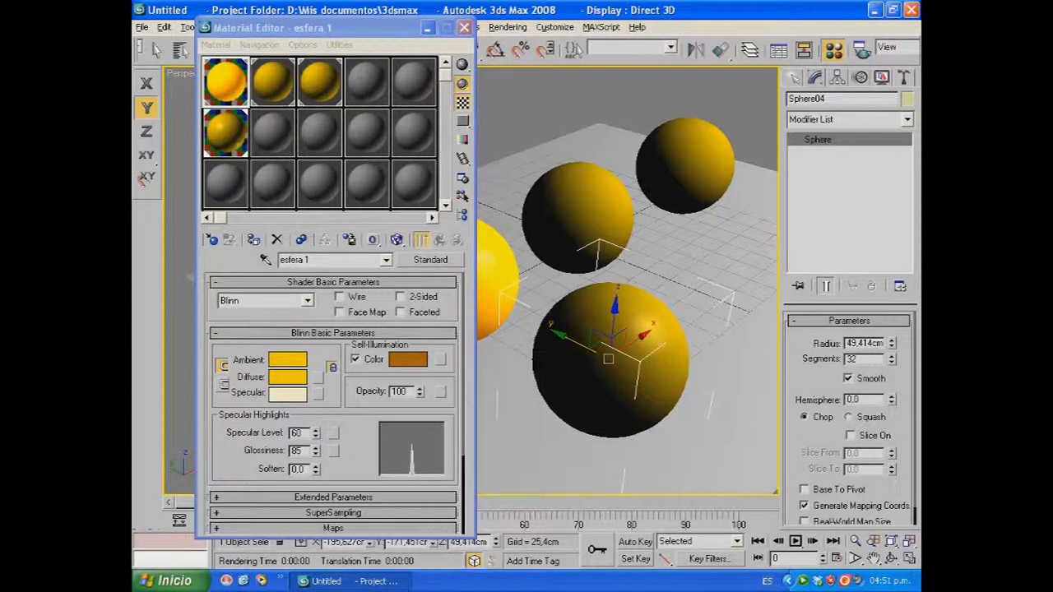
- Disable the self-illumination color of esfera 1 and set its opacity to 50 with its magnified sample preview open
{"action": "left_click", "coordinate": [356, 360]}
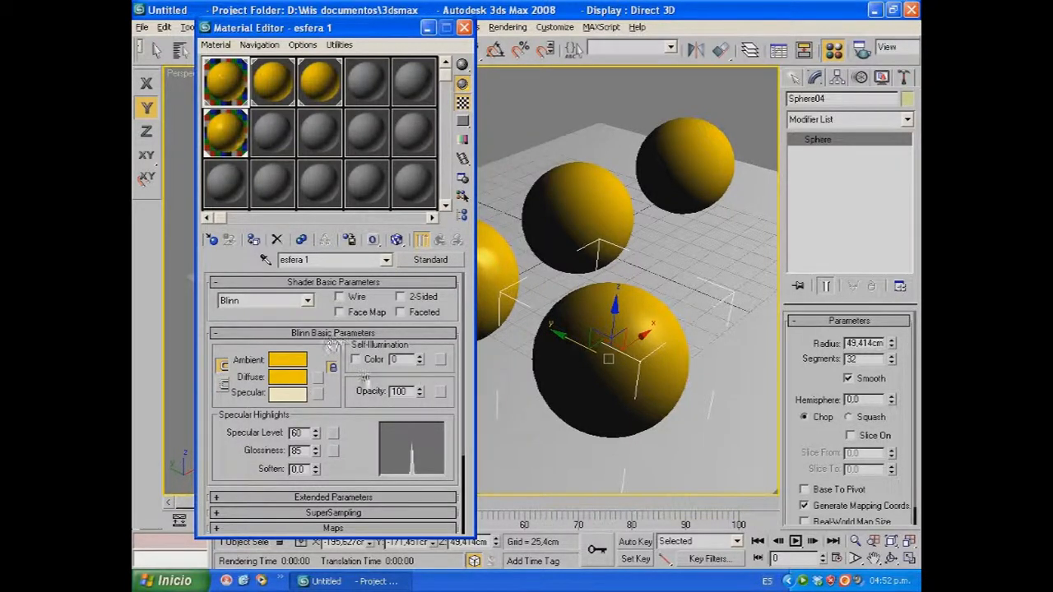
{"action": "double_click", "coordinate": [235, 89]}
{"action": "left_click_drag", "start_coordinate": [684, 43], "coordinate": [707, 50]}
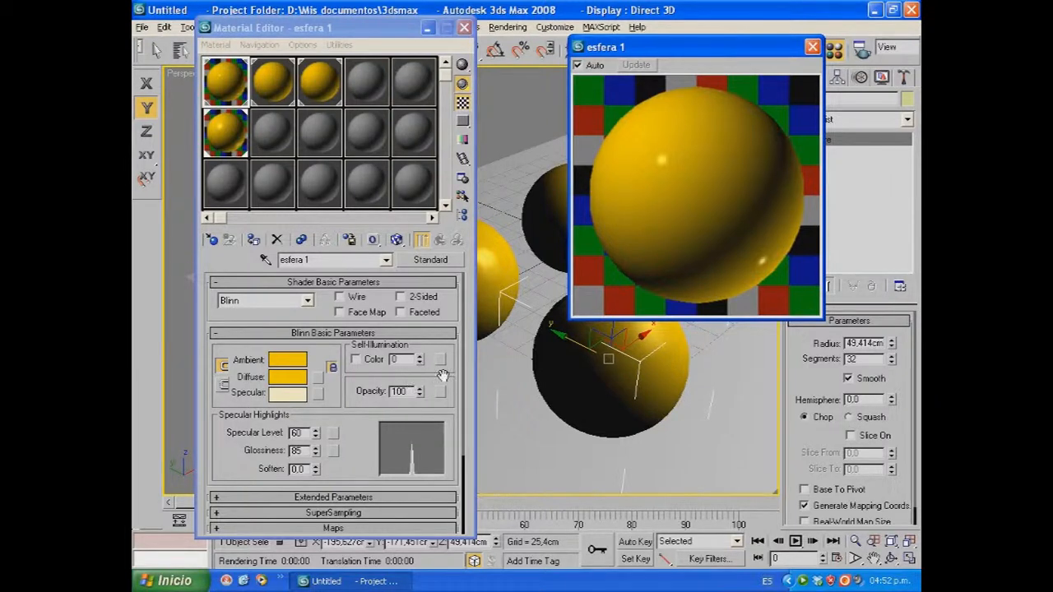
{"action": "left_click", "coordinate": [409, 391]}
{"action": "double_click", "coordinate": [403, 391]}
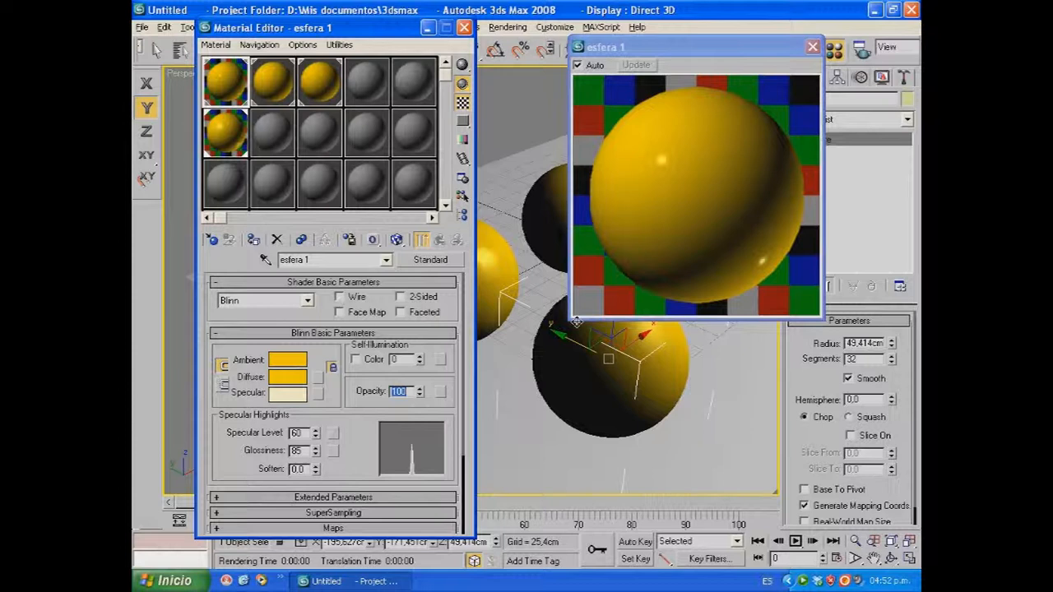
{"action": "type", "text": "30"}
{"action": "key", "text": "Return"}
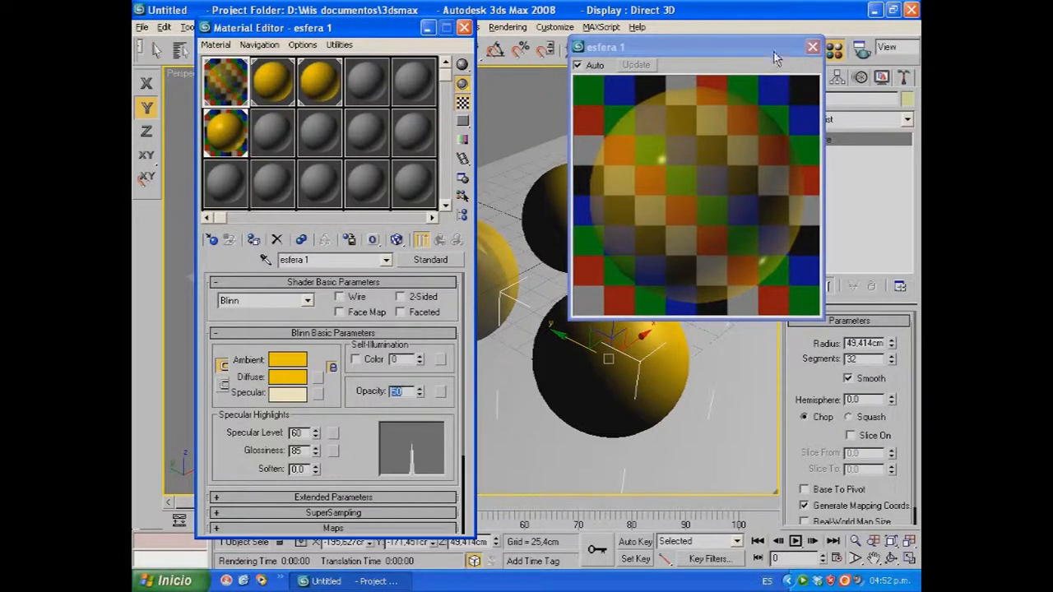
- Close the magnified esfera 1 preview, render the perspective view to inspect the translucent sphere, and close the frame
{"action": "left_click_drag", "start_coordinate": [378, 27], "coordinate": [344, 140]}
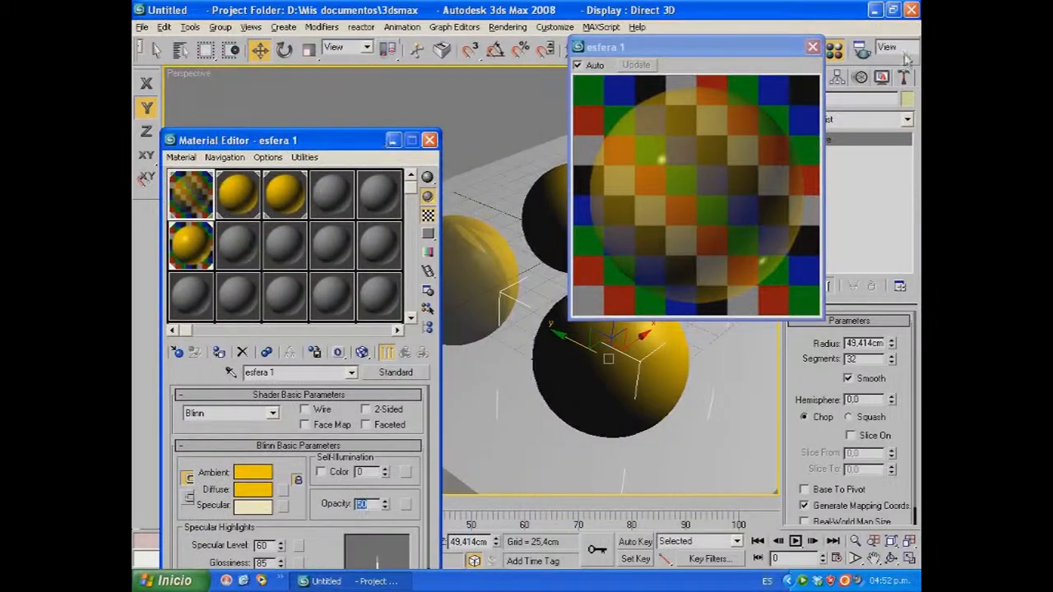
{"action": "left_click", "coordinate": [812, 47]}
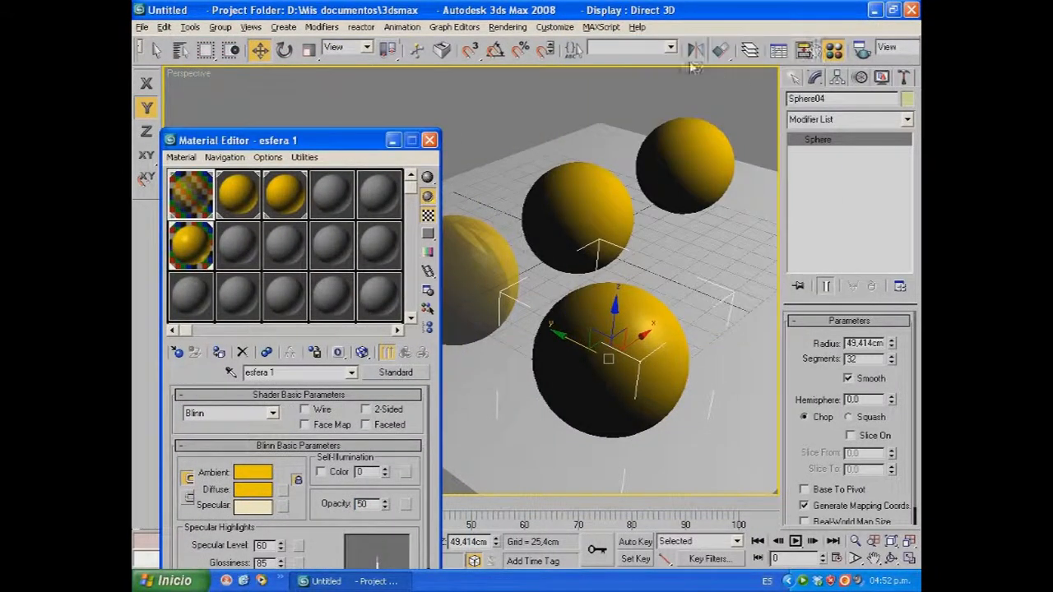
{"action": "left_click", "coordinate": [909, 51]}
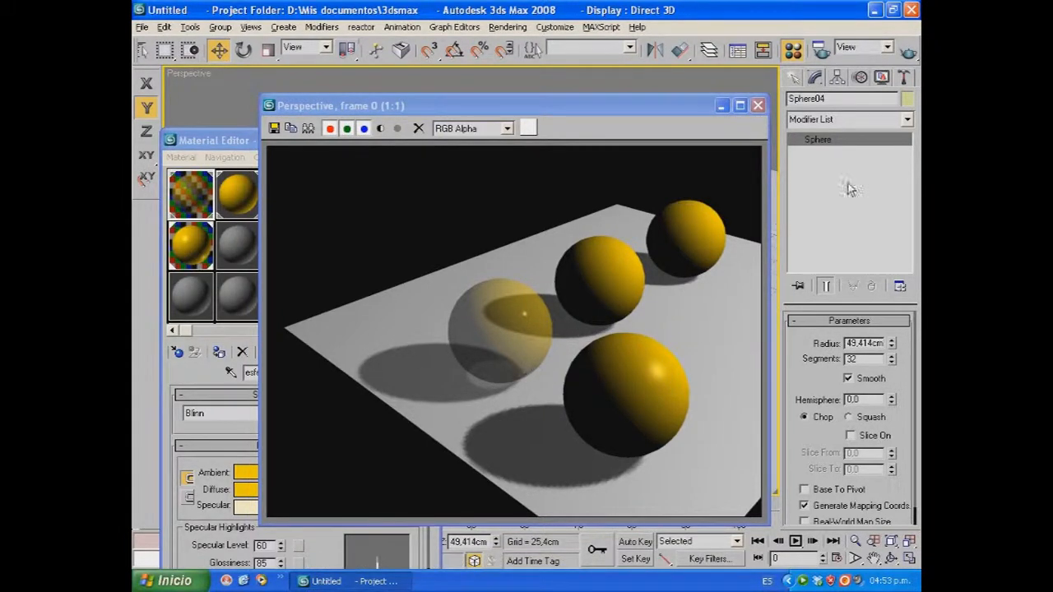
{"action": "left_click", "coordinate": [757, 105]}
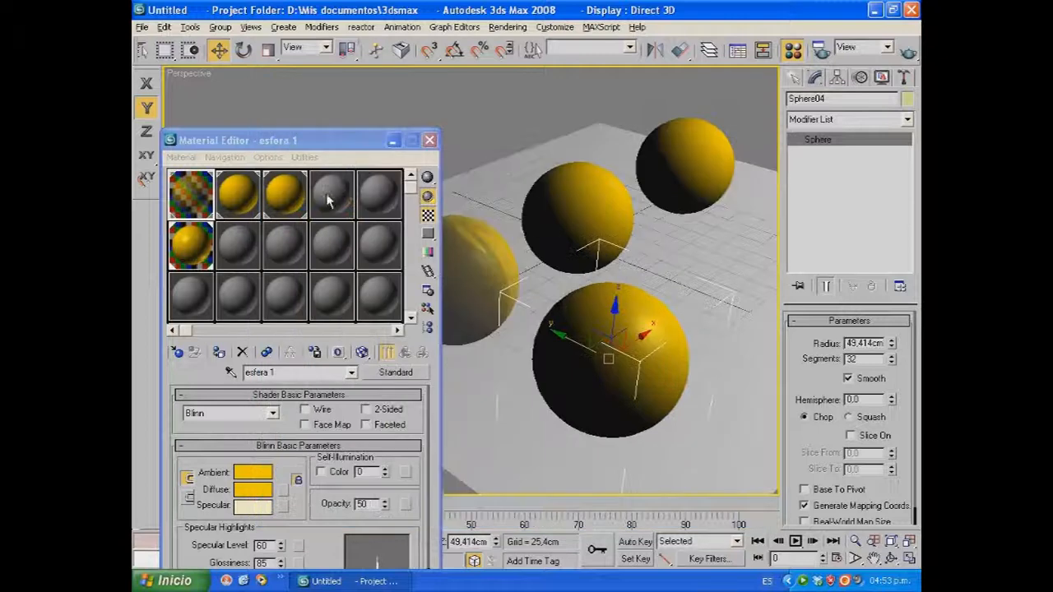
- Minimize the Material Editor, render the spheres from a lower angle to examine the transparency, and close the frame
{"action": "left_click", "coordinate": [399, 141]}
{"action": "middle_click_drag", "start_coordinate": [447, 294], "coordinate": [482, 271], "text": "alt"}
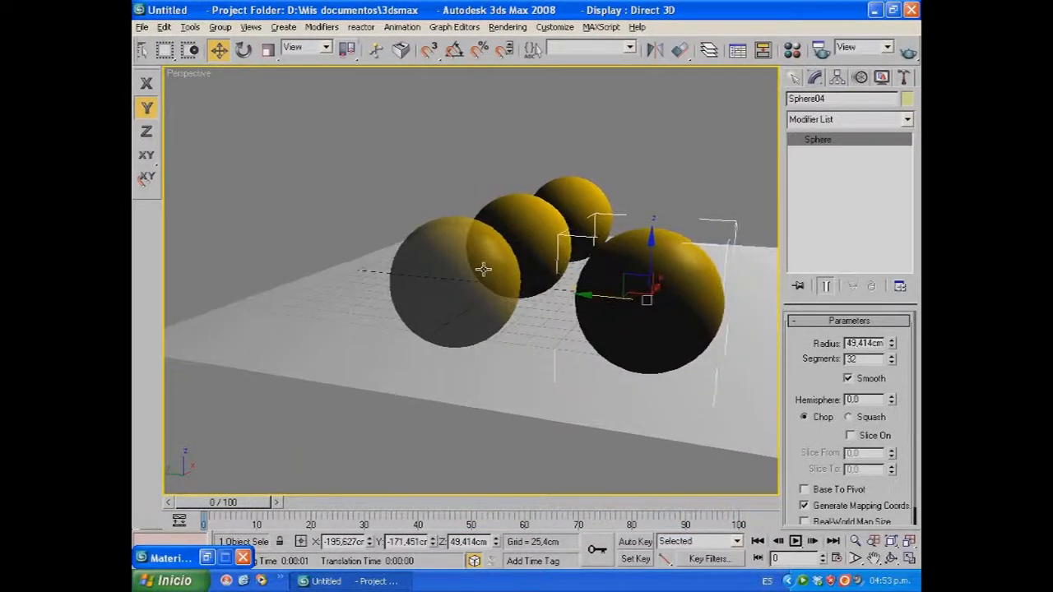
{"action": "left_click", "coordinate": [909, 51]}
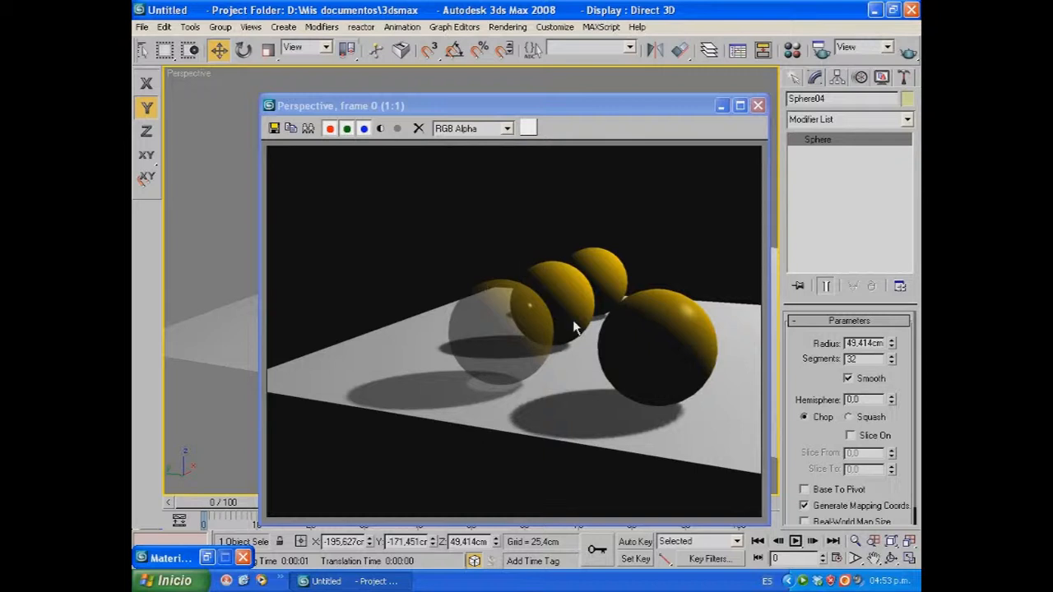
{"action": "left_click", "coordinate": [758, 106]}
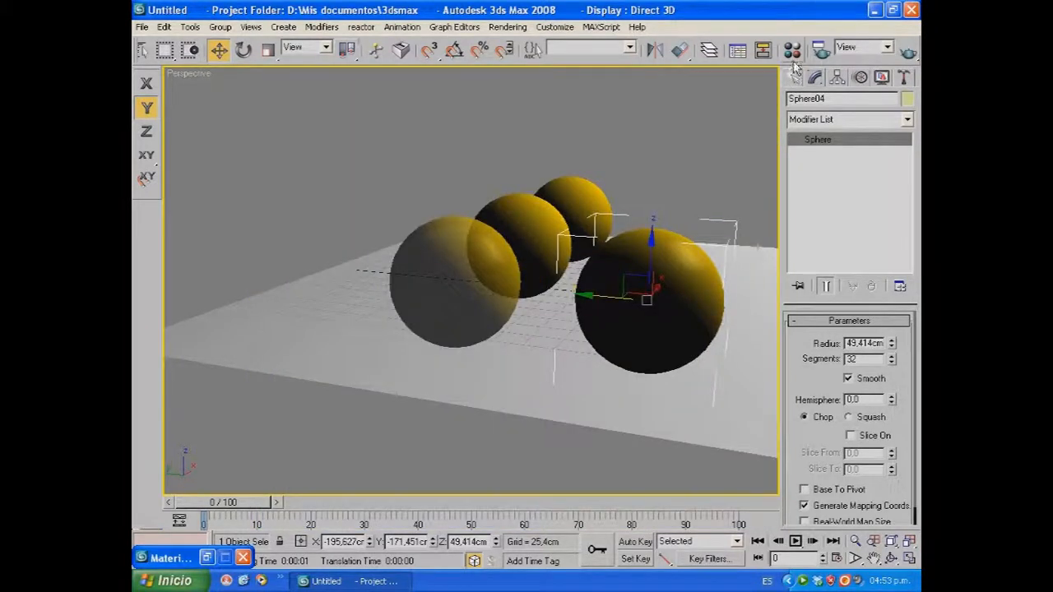
- Make the esfera 1 material 2-Sided while checking its magnified preview, render the view, and close the frame and preview
{"action": "left_click", "coordinate": [792, 50]}
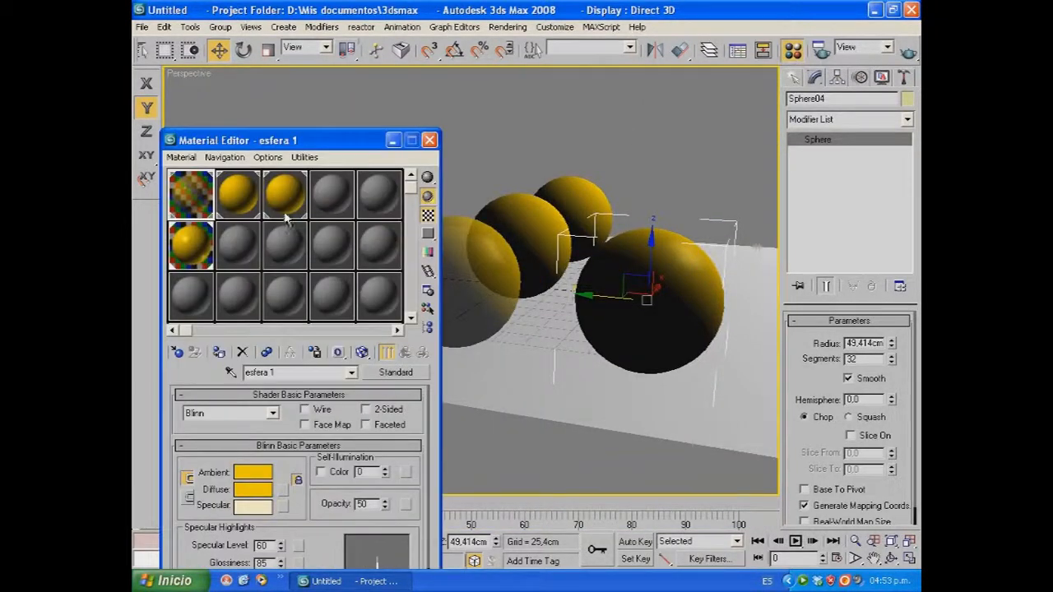
{"action": "left_click_drag", "start_coordinate": [316, 141], "coordinate": [329, 105]}
{"action": "double_click", "coordinate": [190, 199]}
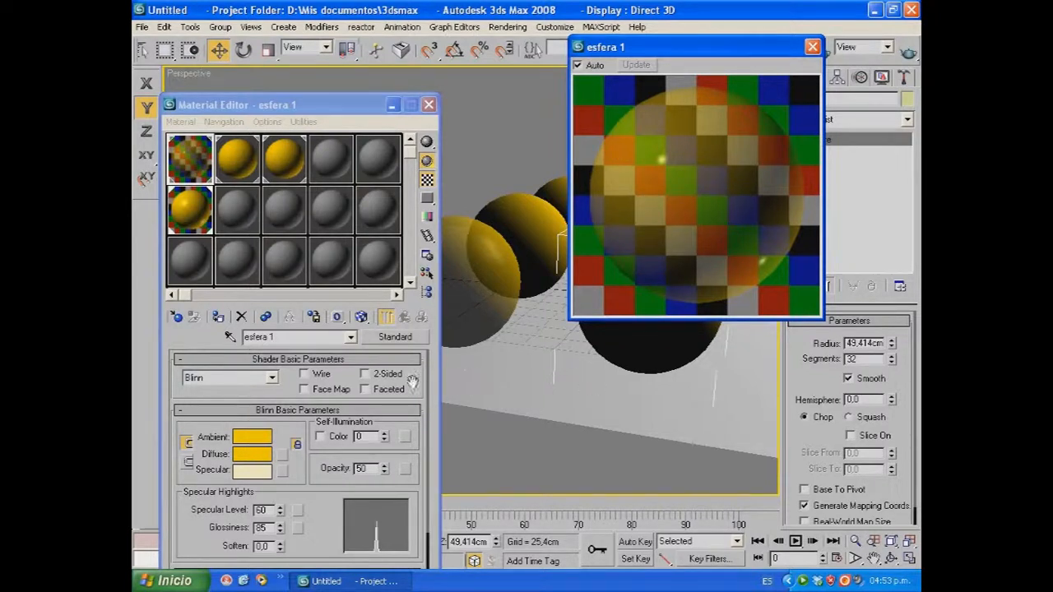
{"action": "left_click", "coordinate": [365, 374]}
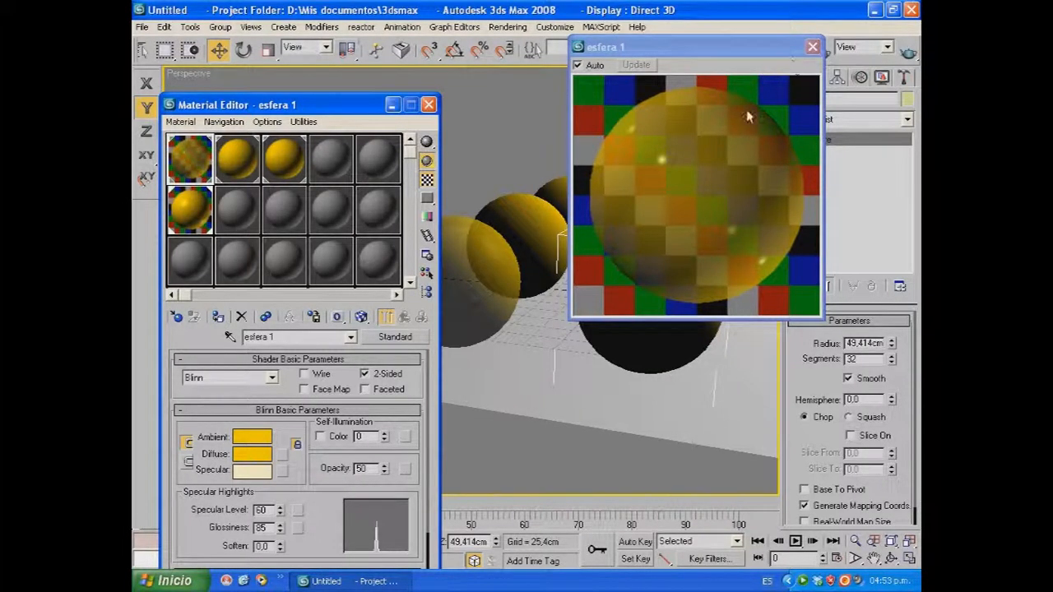
{"action": "left_click", "coordinate": [908, 52]}
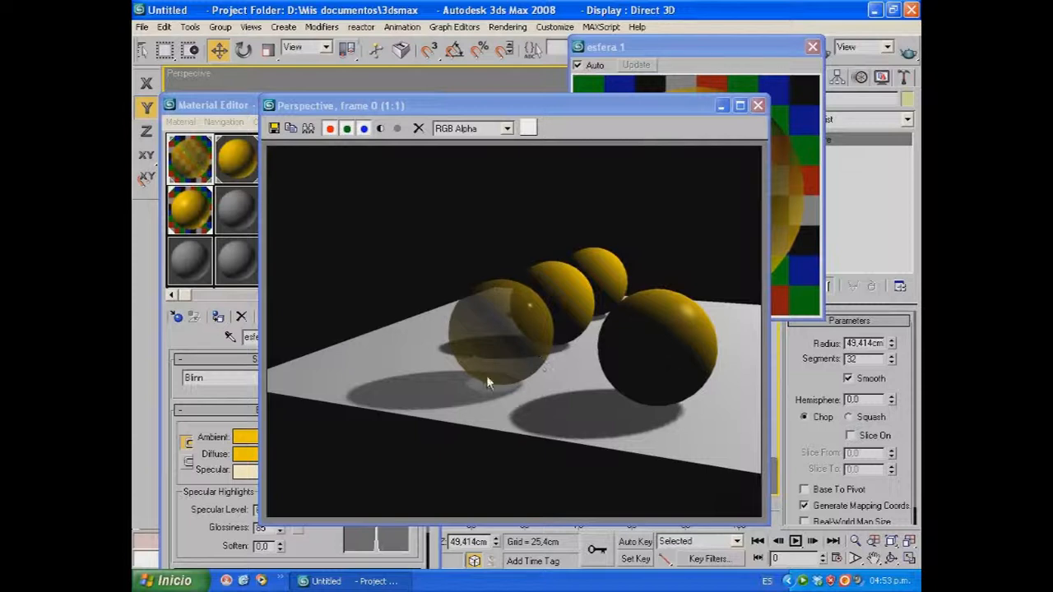
{"action": "left_click", "coordinate": [758, 106]}
{"action": "left_click", "coordinate": [830, 46]}
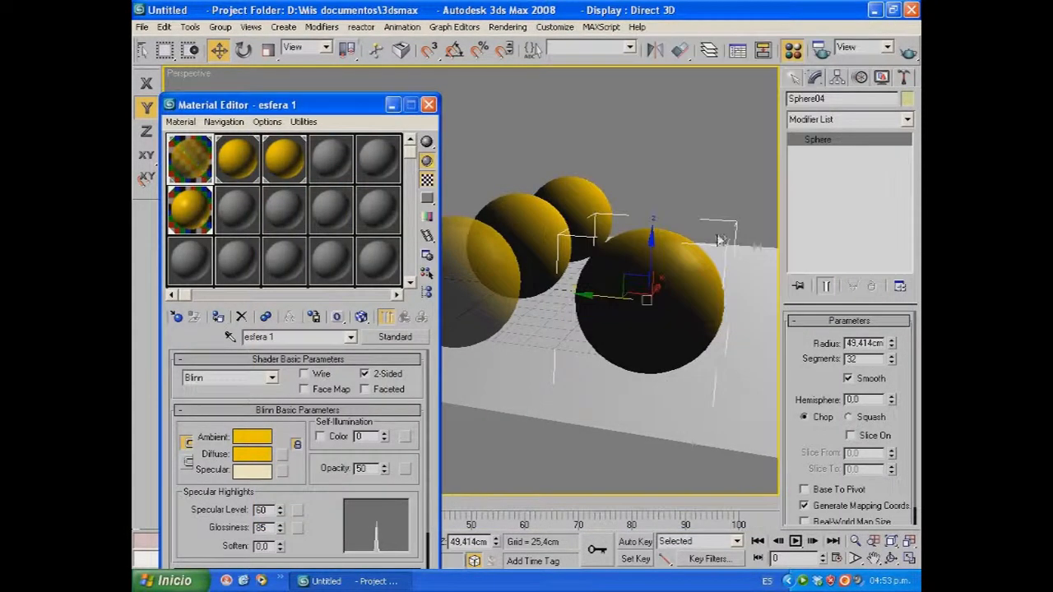
- Delete the opaque glossy sphere Sphere04 standing beside the translucent one
{"action": "left_click", "coordinate": [672, 171]}
{"action": "left_click", "coordinate": [682, 268]}
{"action": "key", "text": "Delete"}
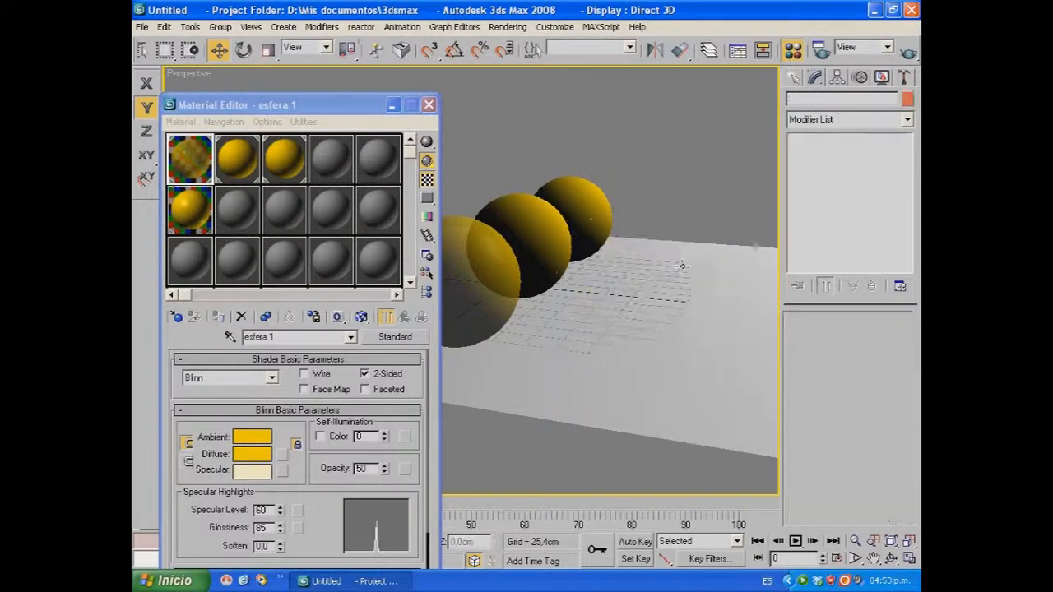
- Clone the translucent sphere Sphere01 along the Y axis into the place of the deleted sphere
{"action": "left_click", "coordinate": [477, 299]}
{"action": "left_click_drag", "start_coordinate": [369, 104], "coordinate": [256, 126]}
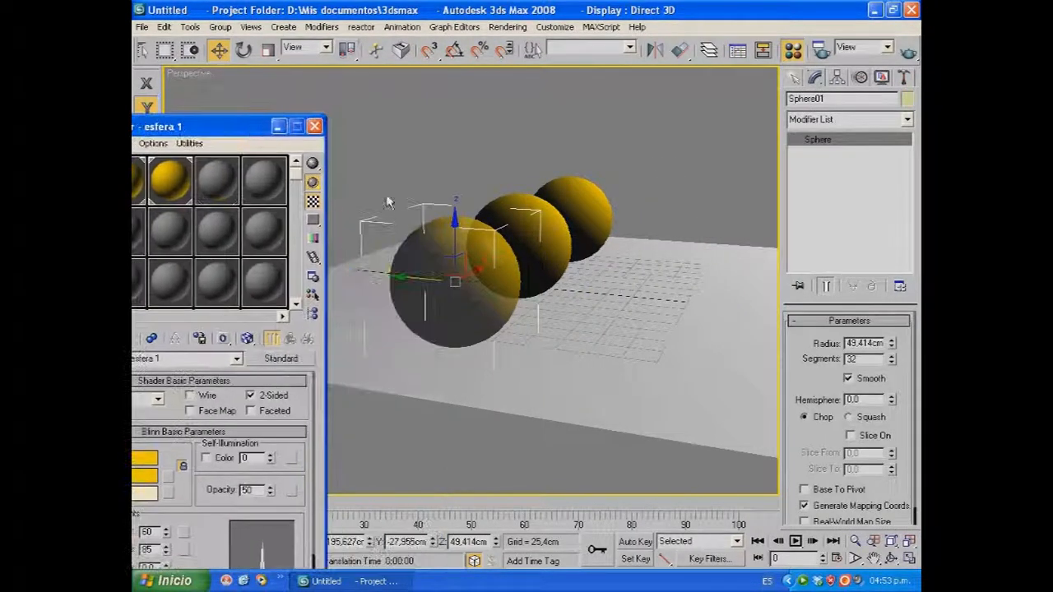
{"action": "left_click_drag", "start_coordinate": [410, 278], "coordinate": [581, 294], "text": "shift"}
{"action": "left_click", "coordinate": [531, 357]}
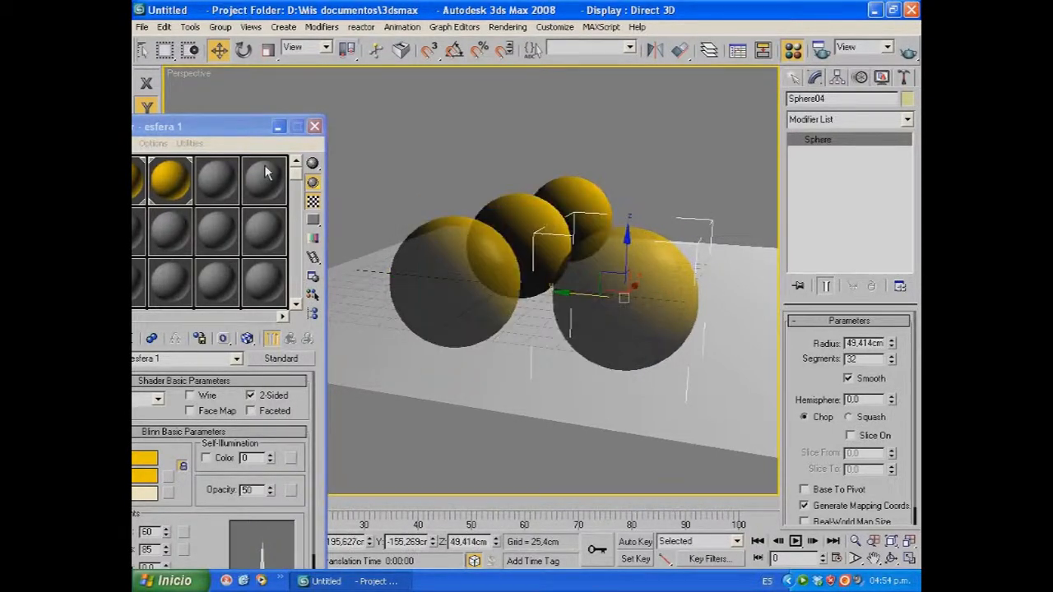
- Duplicate the esfera 1 material as esfera 4 for the cloned sphere and turn off the copy's 2-Sided option
{"action": "left_click_drag", "start_coordinate": [247, 127], "coordinate": [407, 76]}
{"action": "left_click_drag", "start_coordinate": [325, 305], "coordinate": [313, 306]}
{"action": "key", "text": "BackSpace"}
{"action": "type", "text": "4"}
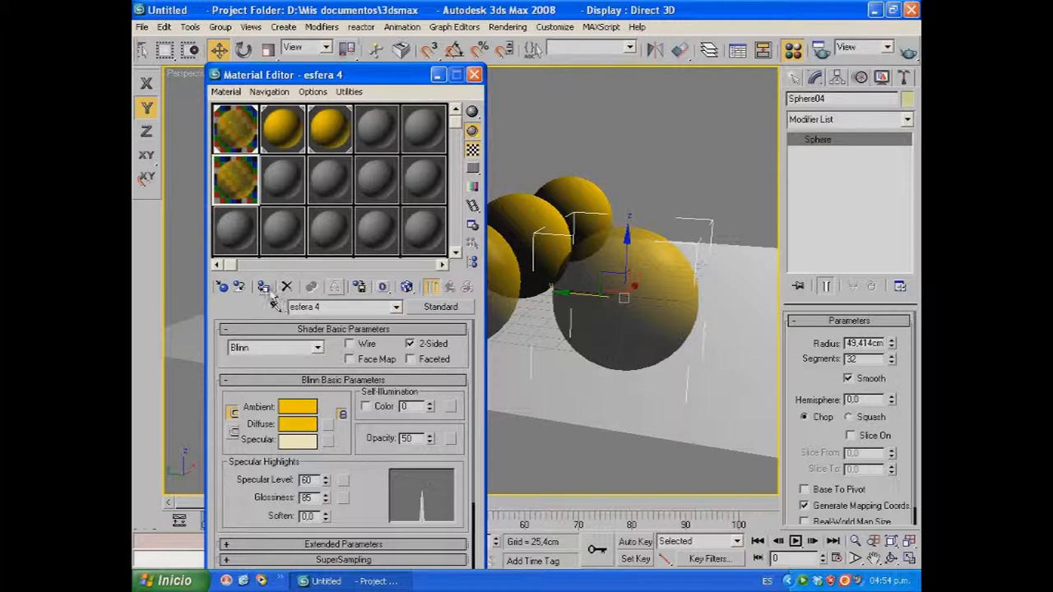
{"action": "left_click", "coordinate": [410, 343]}
- Render the perspective view from a raised angle and again from a low angle to compare the two translucent spheres
{"action": "left_click", "coordinate": [245, 122]}
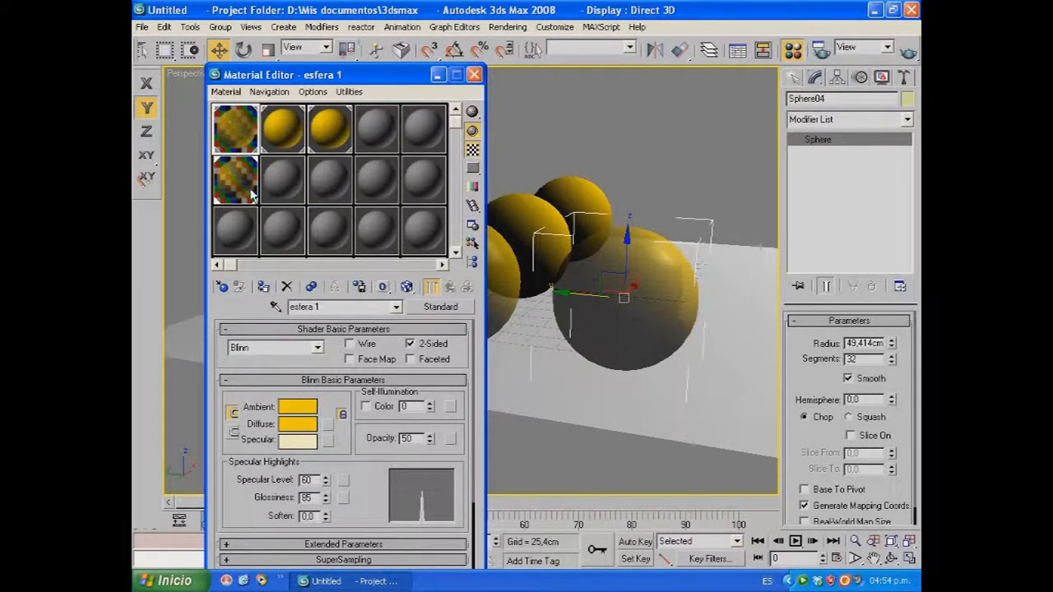
{"action": "left_click", "coordinate": [439, 74]}
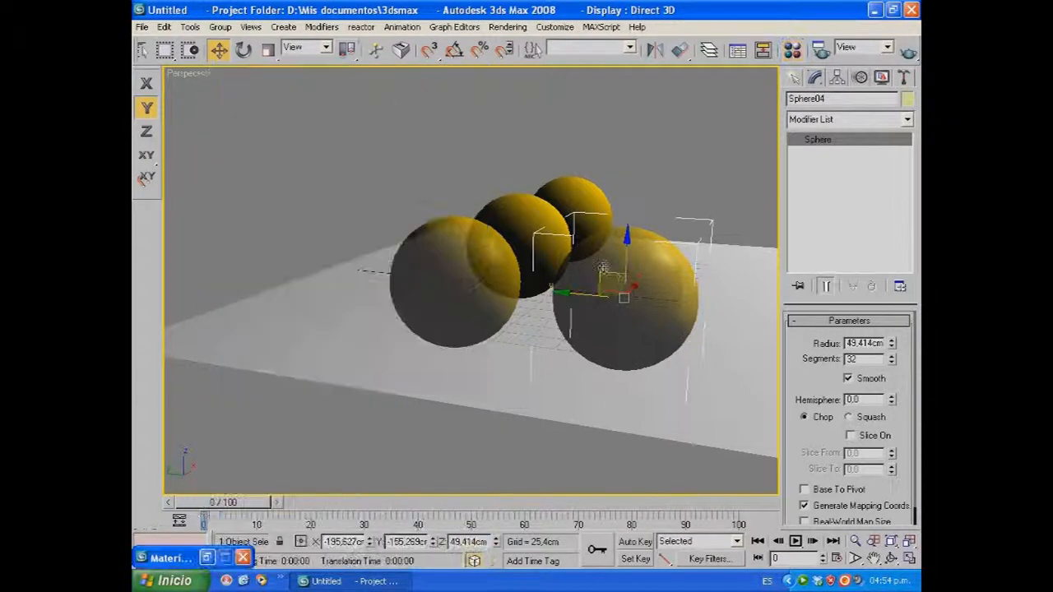
{"action": "middle_click_drag", "start_coordinate": [527, 287], "coordinate": [564, 249], "text": "alt"}
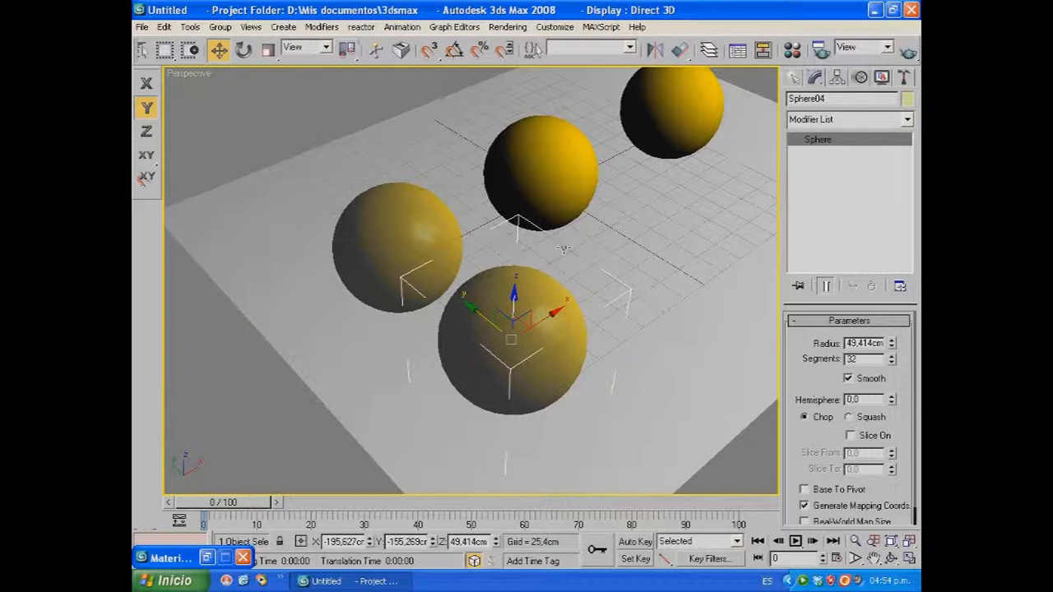
{"action": "left_click", "coordinate": [909, 51]}
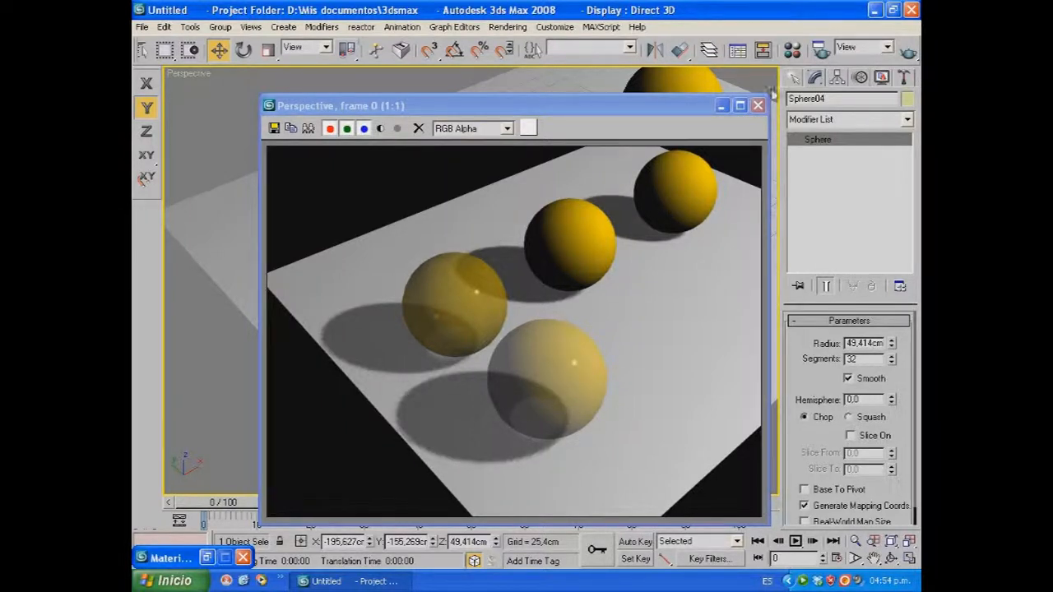
{"action": "left_click", "coordinate": [758, 105]}
{"action": "middle_click_drag", "start_coordinate": [603, 327], "coordinate": [625, 277], "text": "alt"}
{"action": "left_click", "coordinate": [909, 51]}
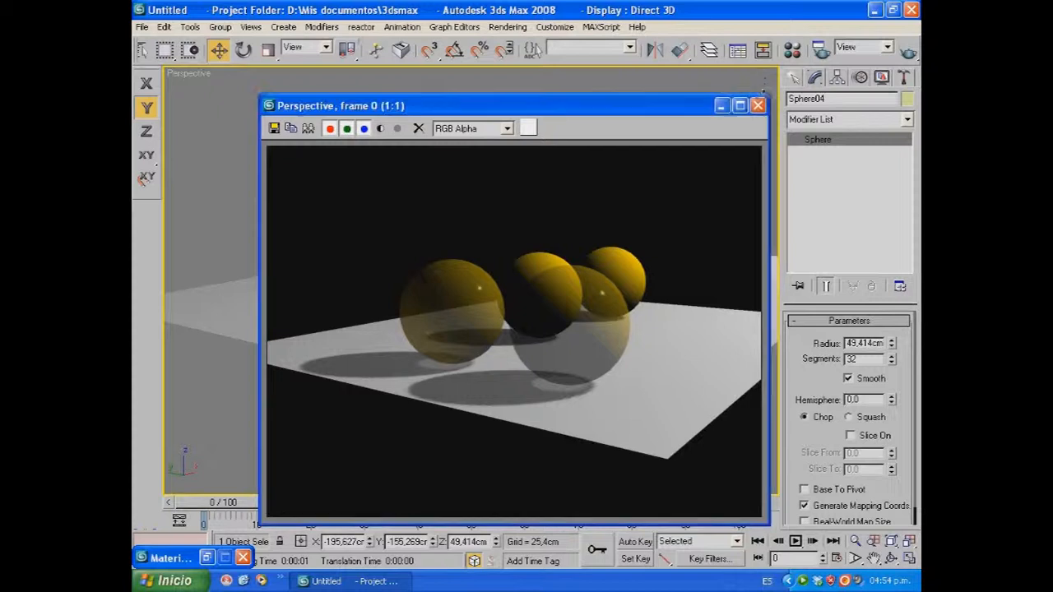
- Review the esfera 4 material in the Material Editor, select the other translucent sphere Sphere01, and minimize the editor
{"action": "left_click", "coordinate": [792, 50]}
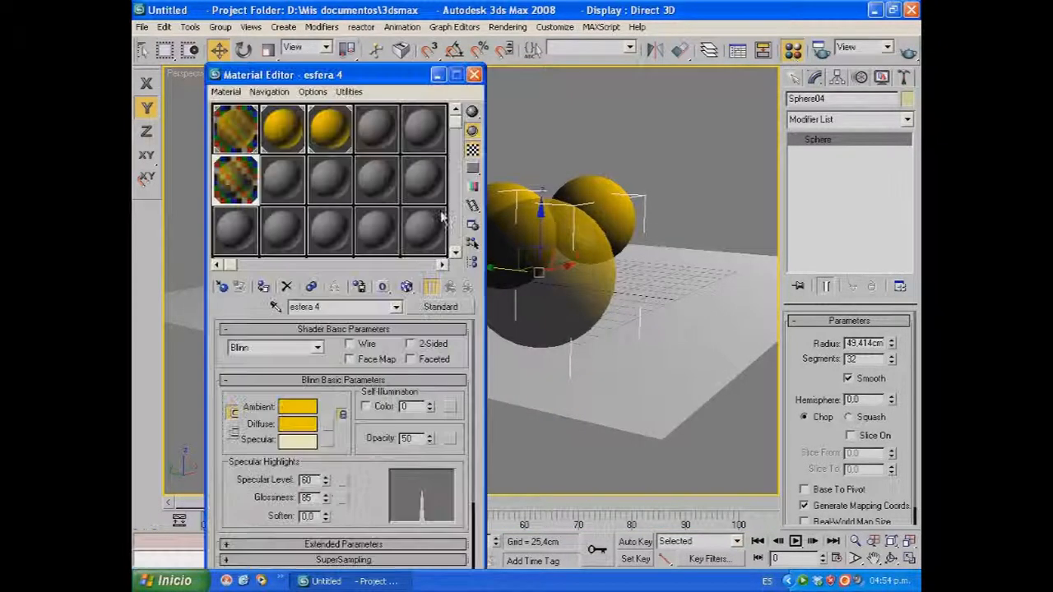
{"action": "left_click_drag", "start_coordinate": [375, 80], "coordinate": [243, 193]}
{"action": "left_click", "coordinate": [403, 194]}
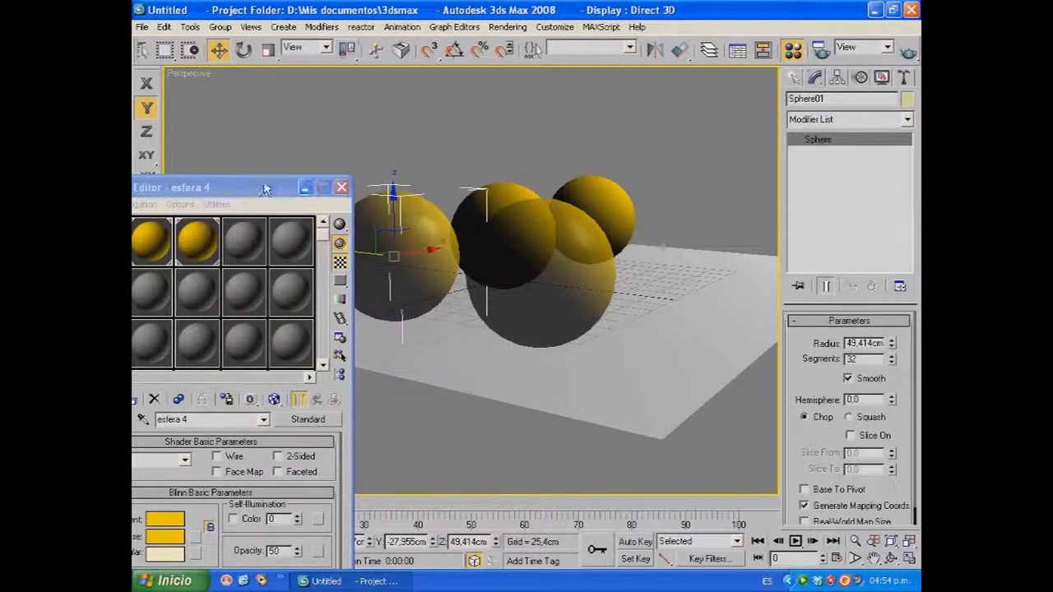
{"action": "left_click_drag", "start_coordinate": [306, 188], "coordinate": [358, 170]}
{"action": "left_click", "coordinate": [357, 169]}
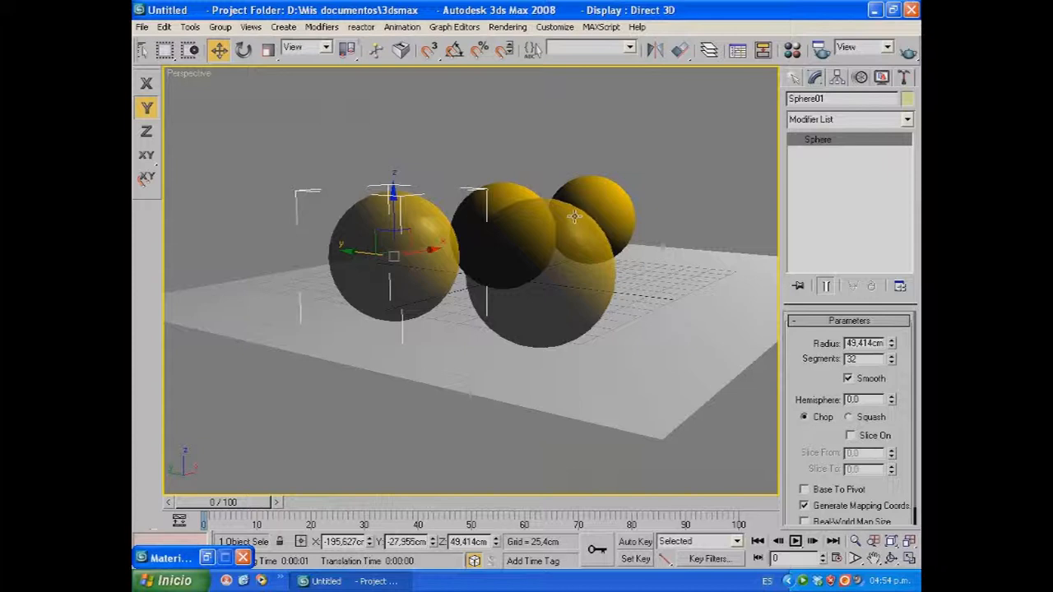
- Render the view from a low angle that separates the two translucent spheres, and close the rendered frame
{"action": "middle_click_drag", "start_coordinate": [583, 216], "coordinate": [594, 214], "text": "alt"}
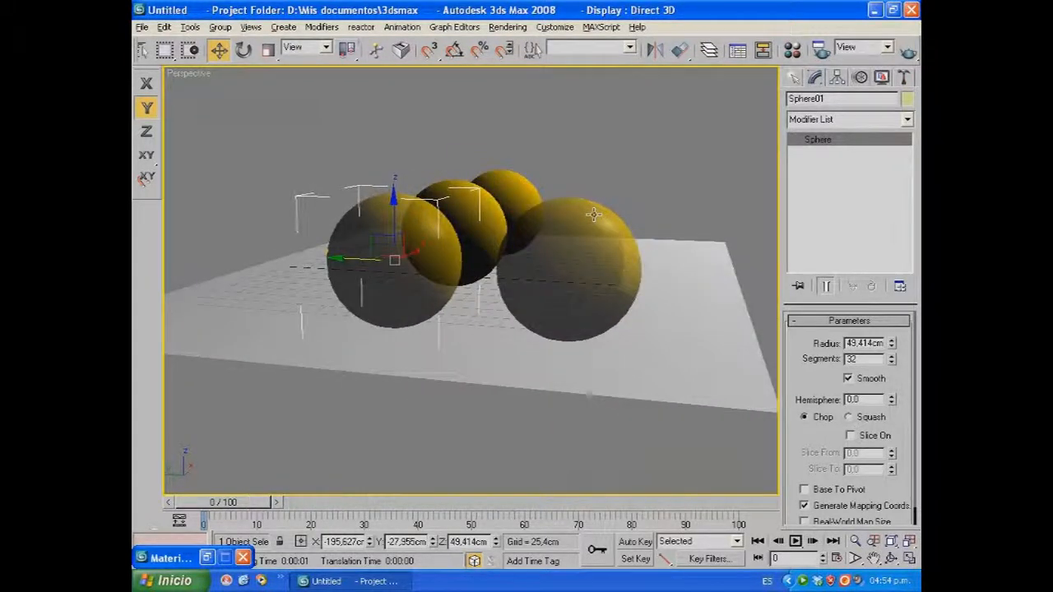
{"action": "left_click", "coordinate": [909, 51]}
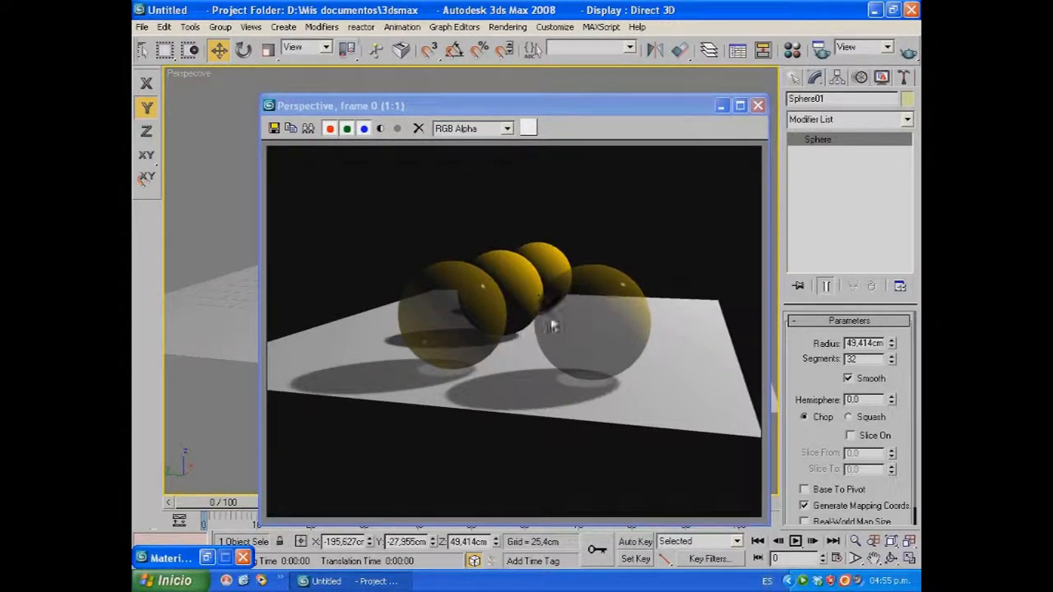
{"action": "left_click", "coordinate": [758, 105]}
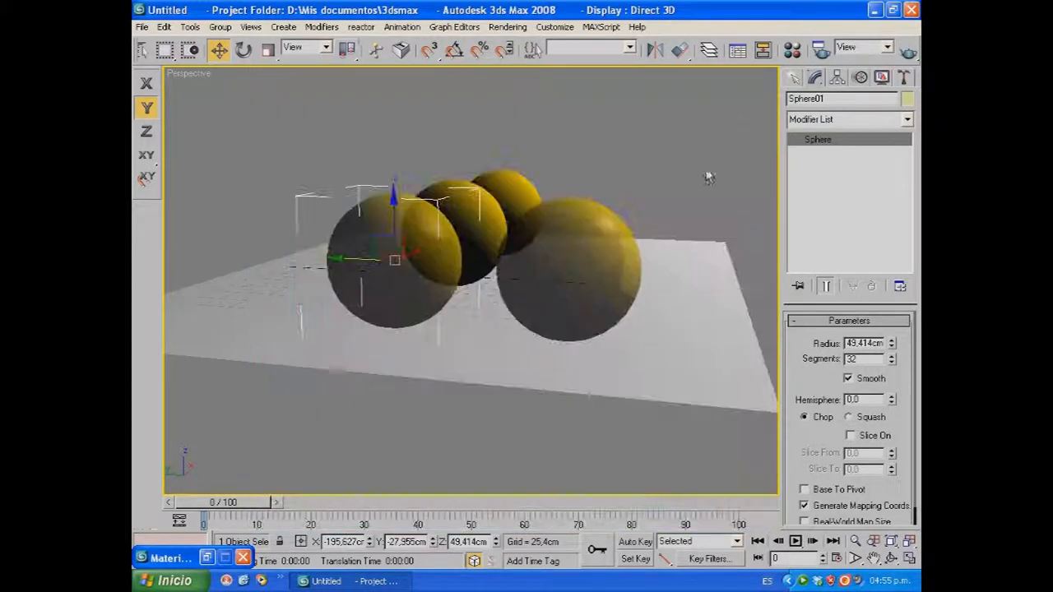
- Move Sphere01 along the Y axis to about 7.39 cm, farther from the other translucent sphere
{"action": "middle_click_drag", "start_coordinate": [542, 224], "coordinate": [435, 270], "text": "alt"}
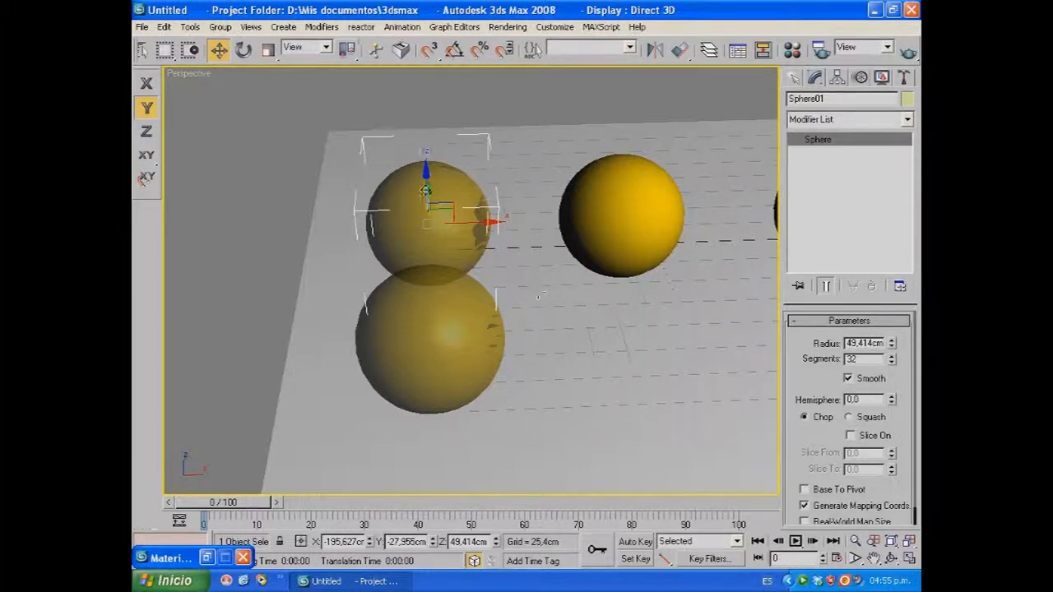
{"action": "middle_click_drag", "start_coordinate": [463, 135], "coordinate": [460, 179], "text": "alt"}
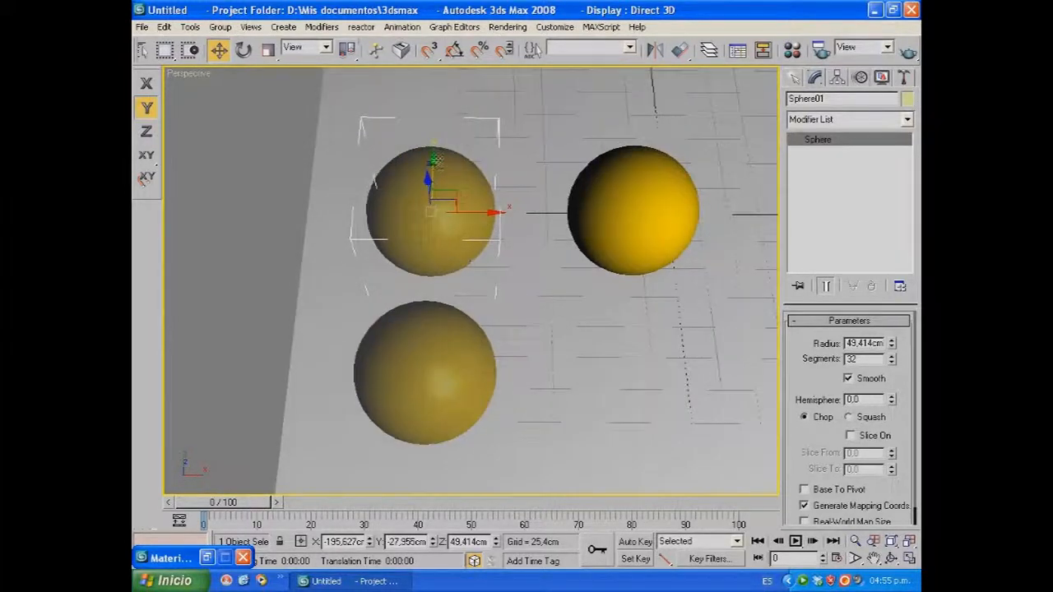
{"action": "left_click_drag", "start_coordinate": [433, 158], "coordinate": [434, 119]}
- Render the respaced translucent spheres from an oblique raised angle, examine them, and close the rendered frame
{"action": "middle_click_drag", "start_coordinate": [592, 172], "coordinate": [560, 144], "text": "alt"}
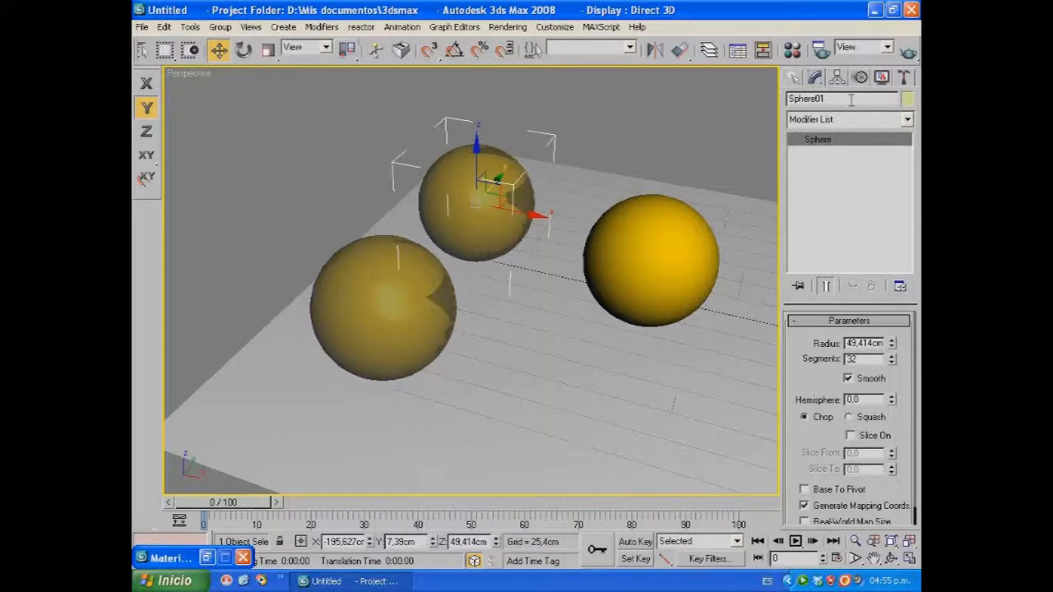
{"action": "left_click", "coordinate": [909, 51]}
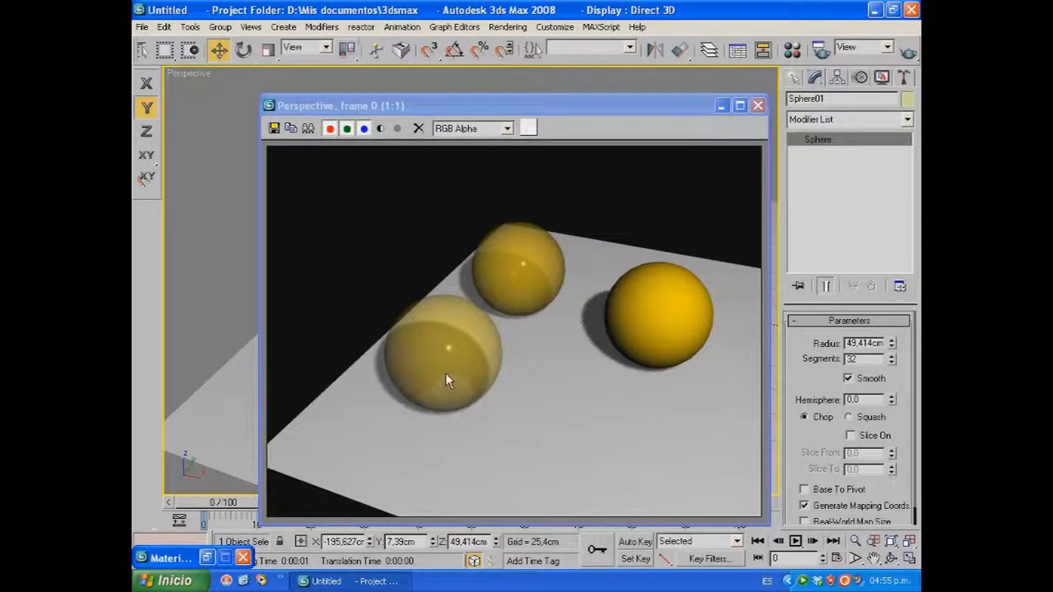
{"action": "left_click_drag", "start_coordinate": [722, 105], "coordinate": [699, 92]}
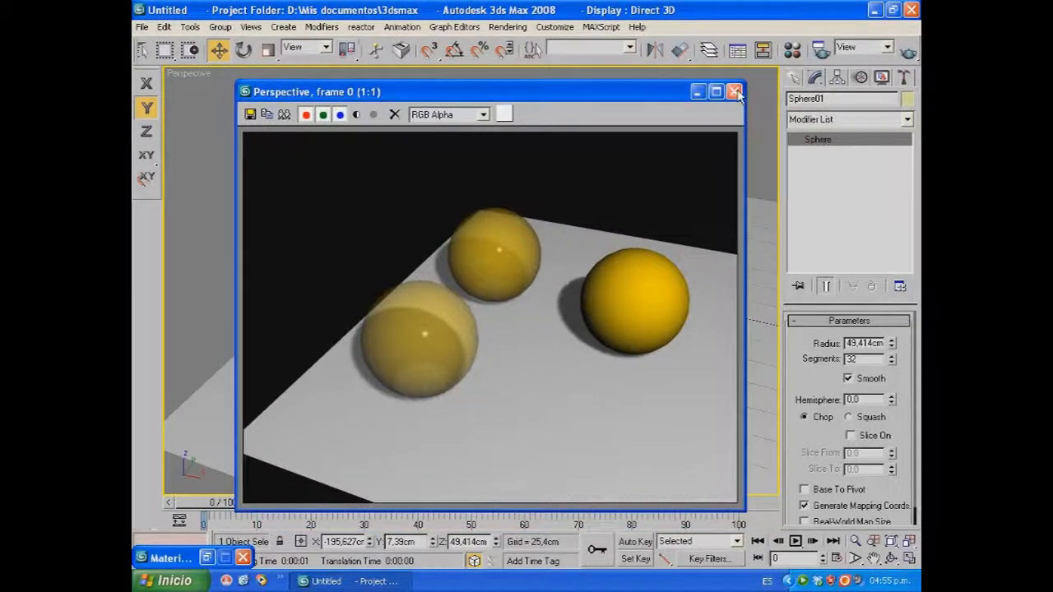
{"action": "left_click", "coordinate": [735, 92]}
- Restore the Material Editor and set the esfera 4 material's opacity to 0
{"action": "left_click", "coordinate": [792, 49]}
{"action": "left_click_drag", "start_coordinate": [316, 164], "coordinate": [428, 74]}
{"action": "double_click", "coordinate": [450, 436]}
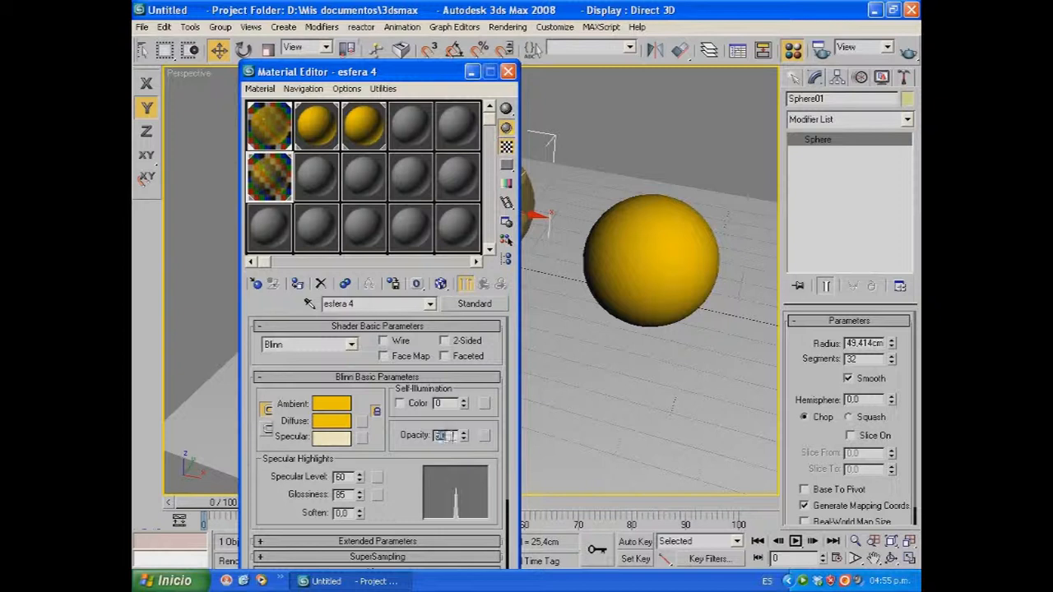
{"action": "type", "text": "0"}
{"action": "key", "text": "Return"}
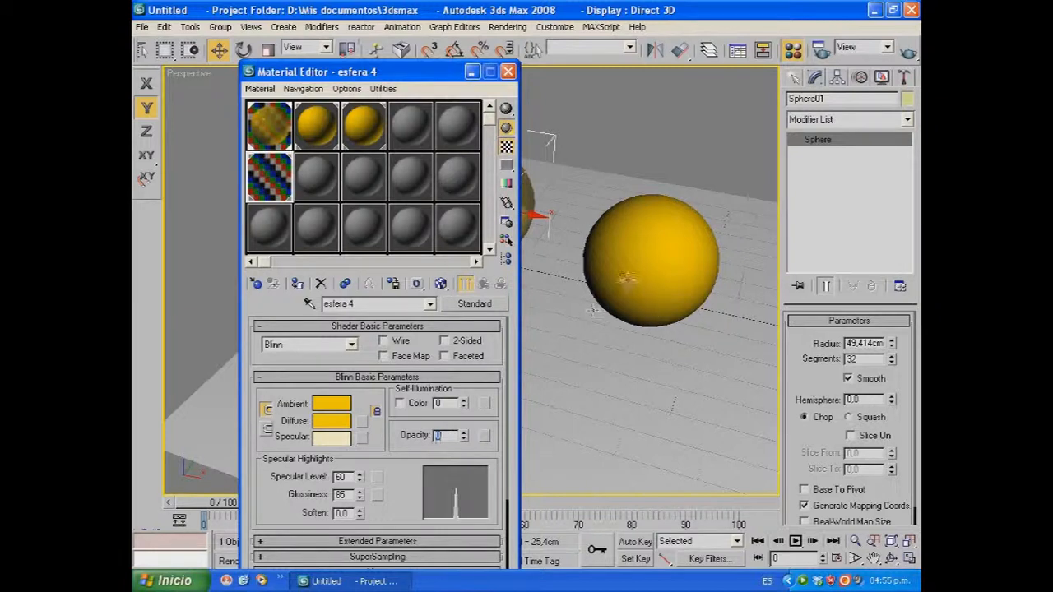
- Raise the Material Editor to fit its rollouts and show the efera 2 material's Anisotropic shader parameters
{"action": "left_click_drag", "start_coordinate": [403, 74], "coordinate": [404, 7]}
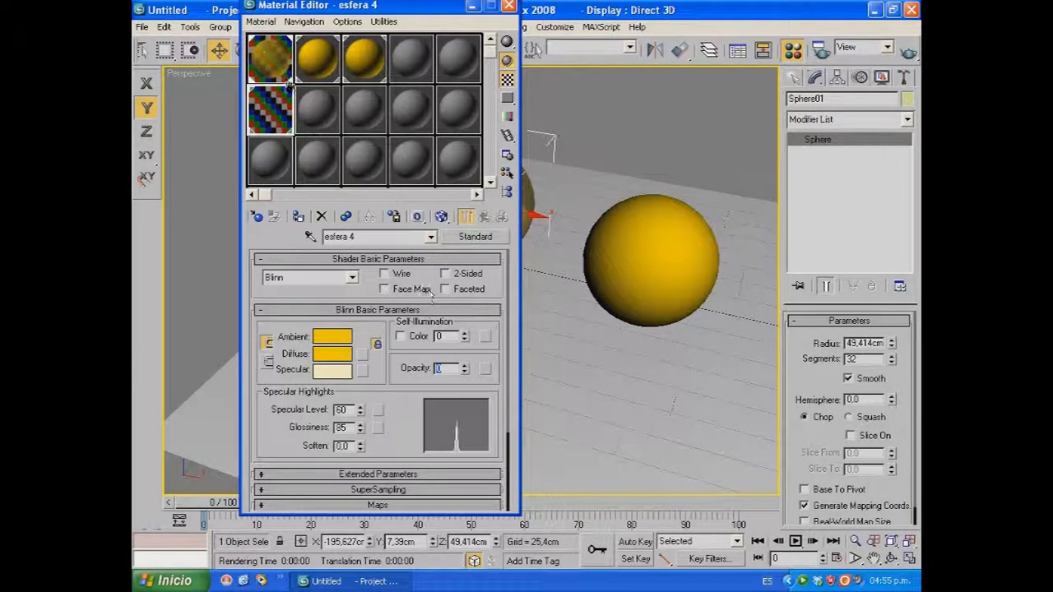
{"action": "left_click", "coordinate": [325, 70]}
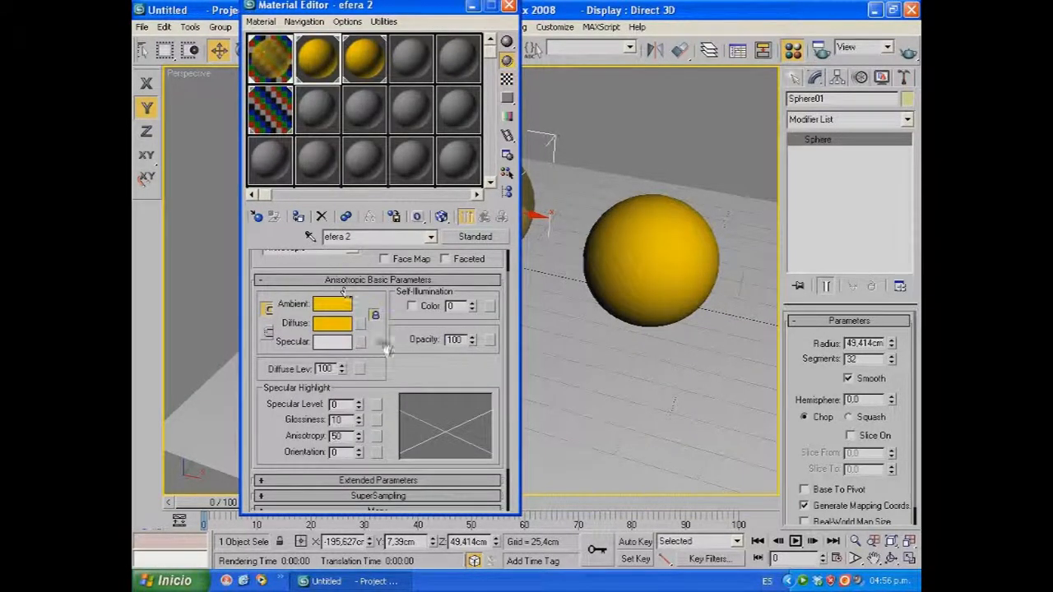
{"action": "scroll", "coordinate": [346, 297], "scroll_direction": "up", "scroll_amount": 2}
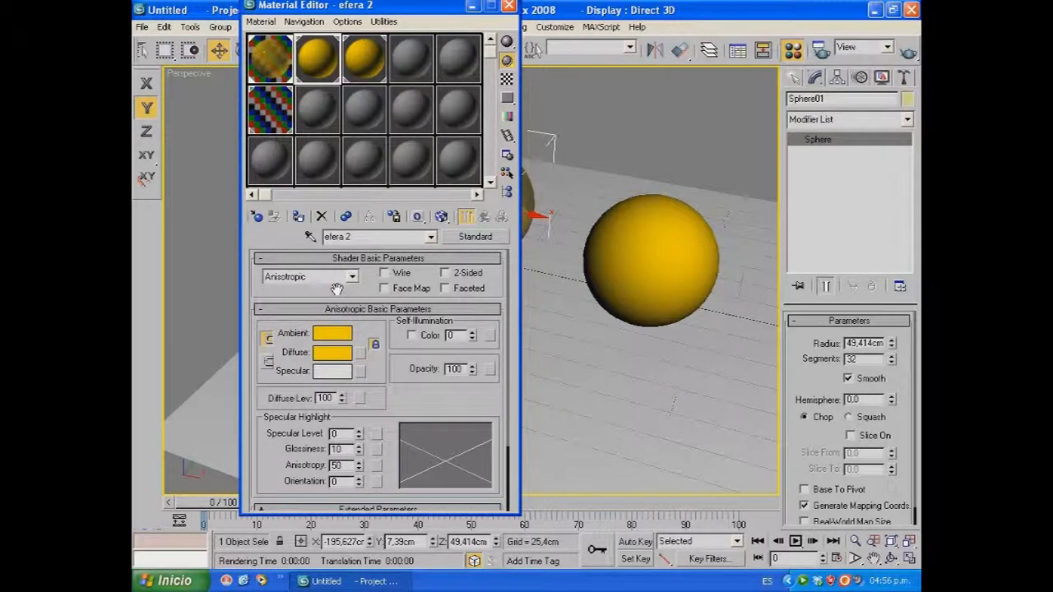